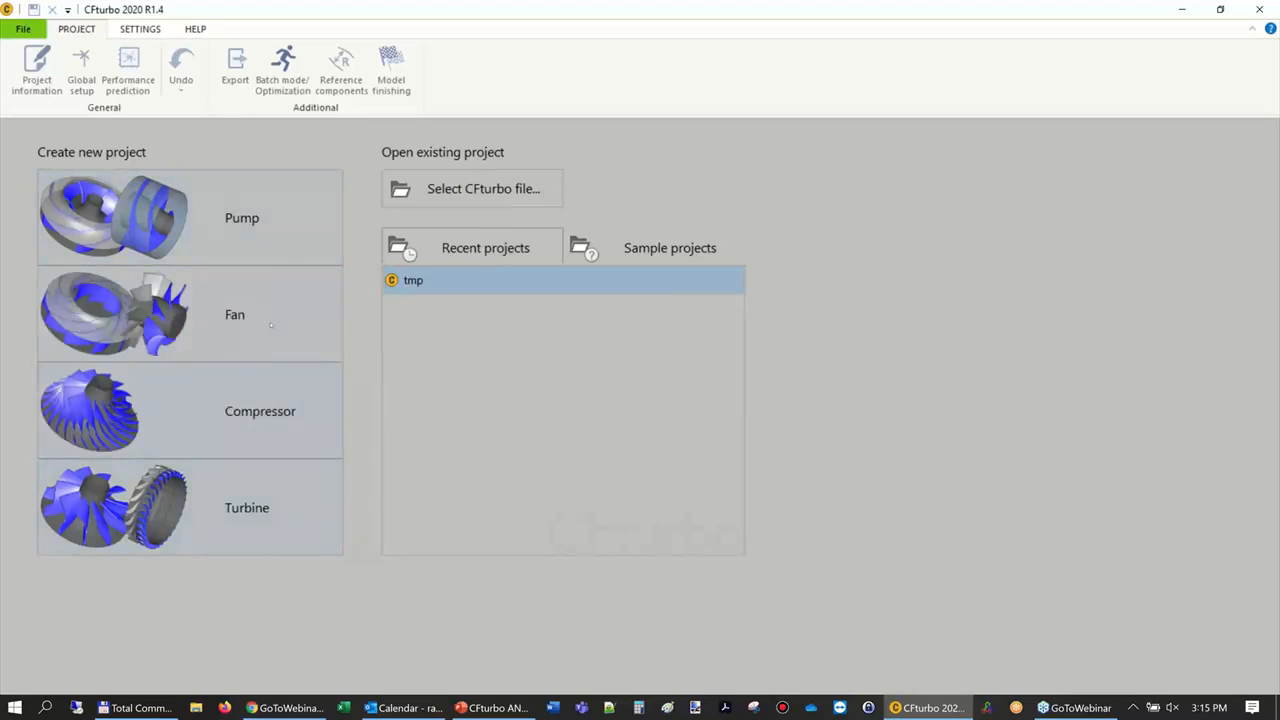
Create a new fan project with a flow rate of 3000 m³/h, a total pressure difference of 500 Pa and 3500 /min revolutions.
left_click(270, 323)
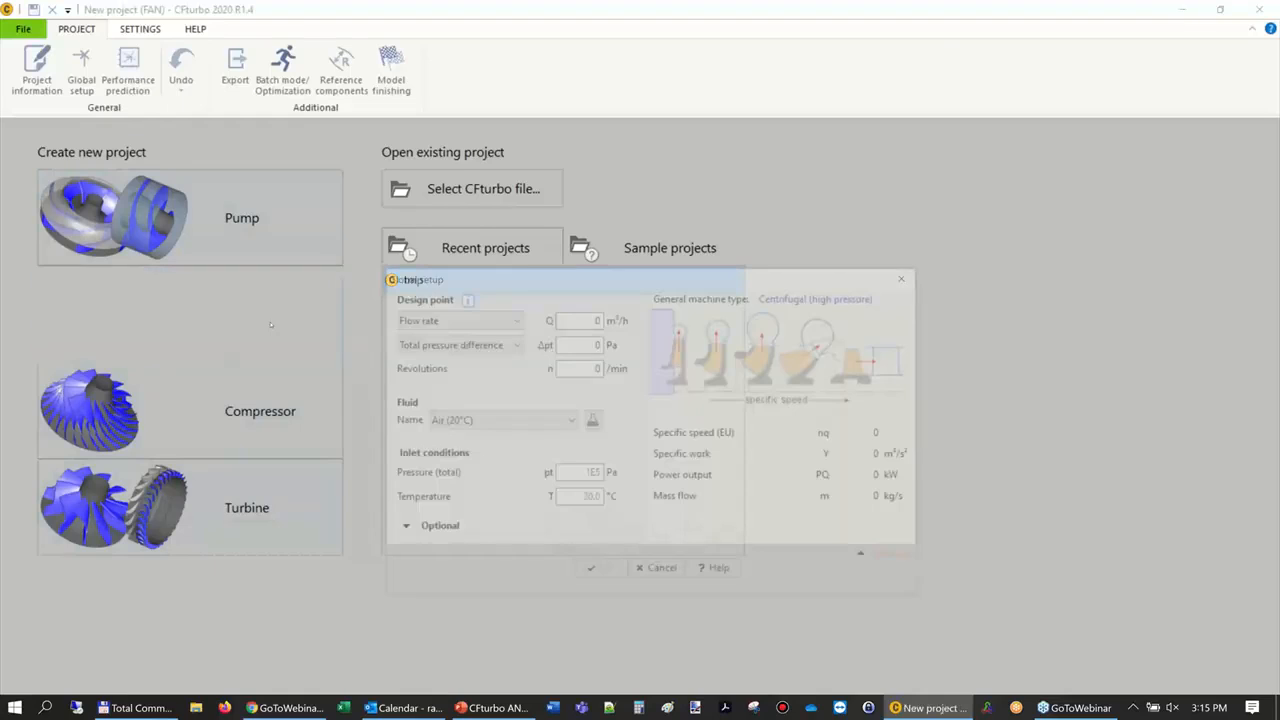
mouse_move(459, 231)
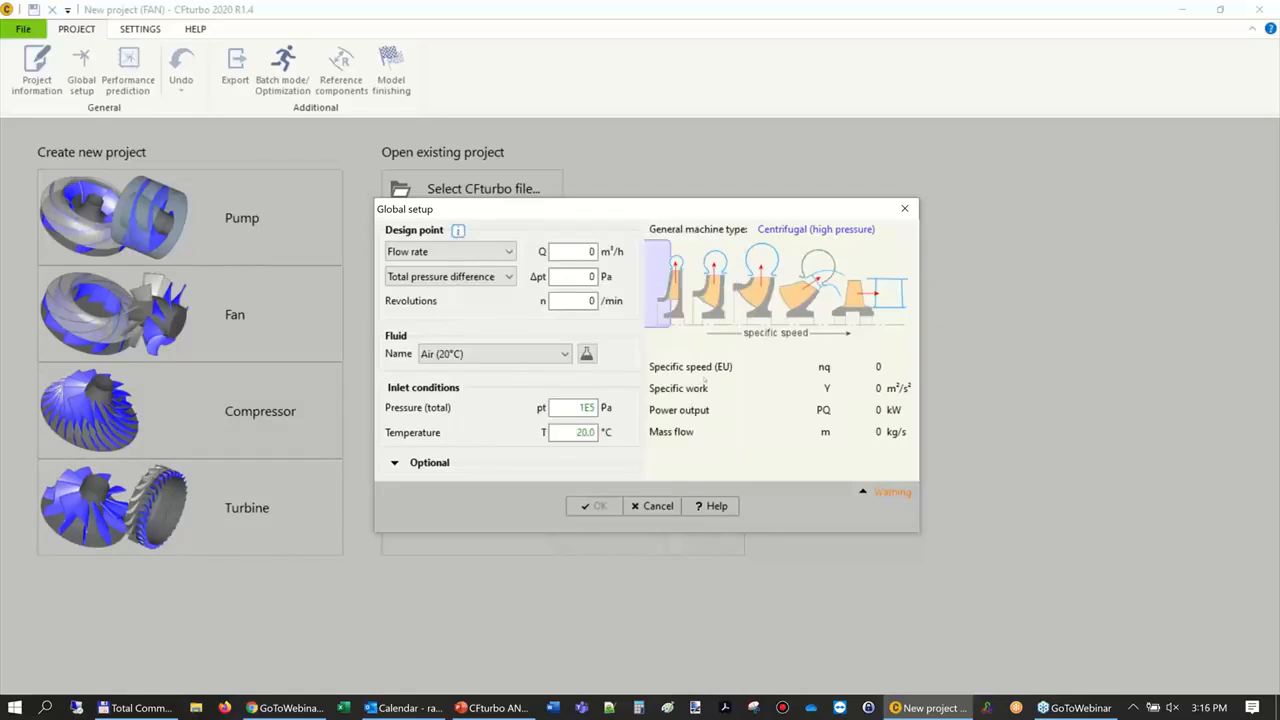
left_click(591, 251)
type("3000")
key("Tab")
type("500")
key("Tab")
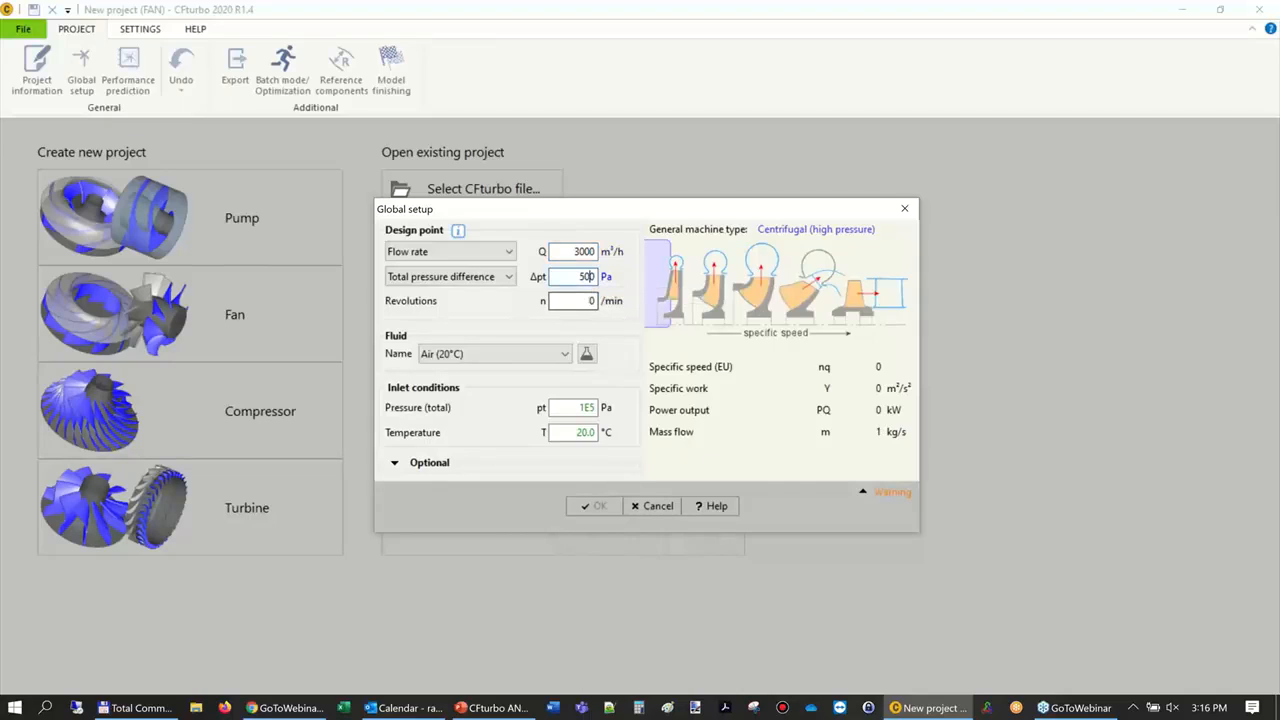
type("3500")
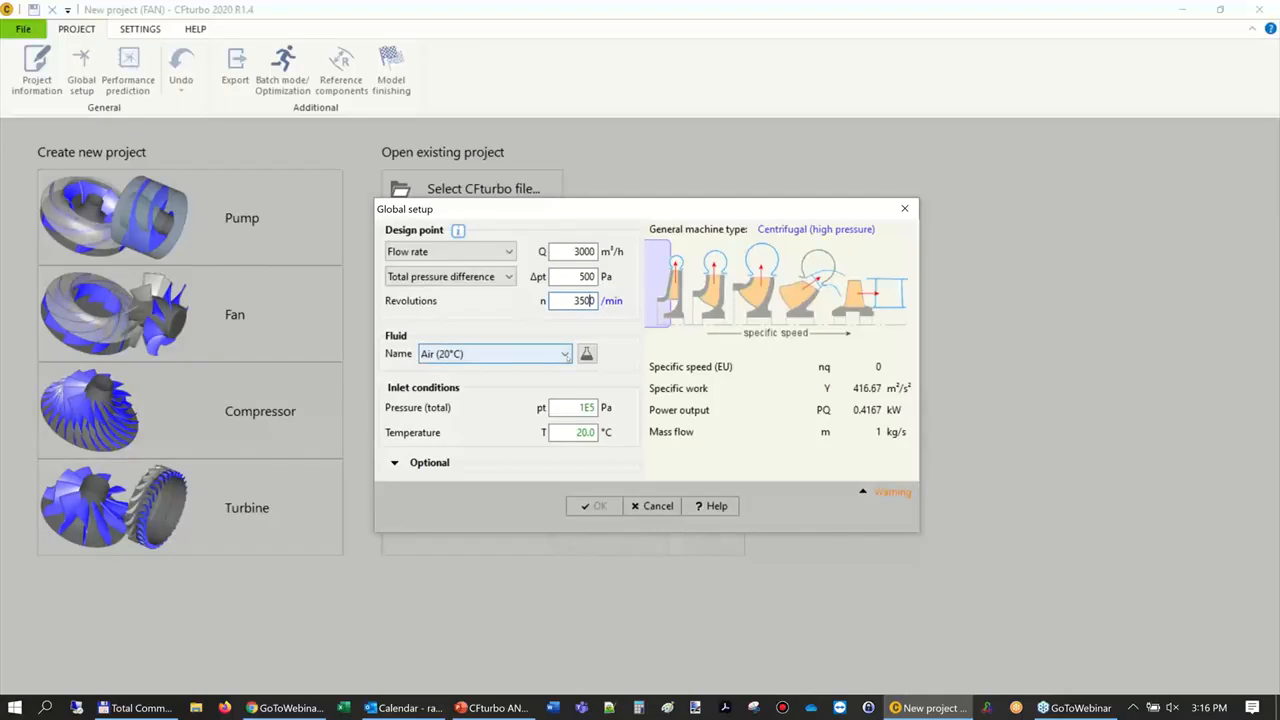
Examine the fluid database and its CoolProp liquid library from the global setup.
left_click(565, 354)
left_click(565, 354)
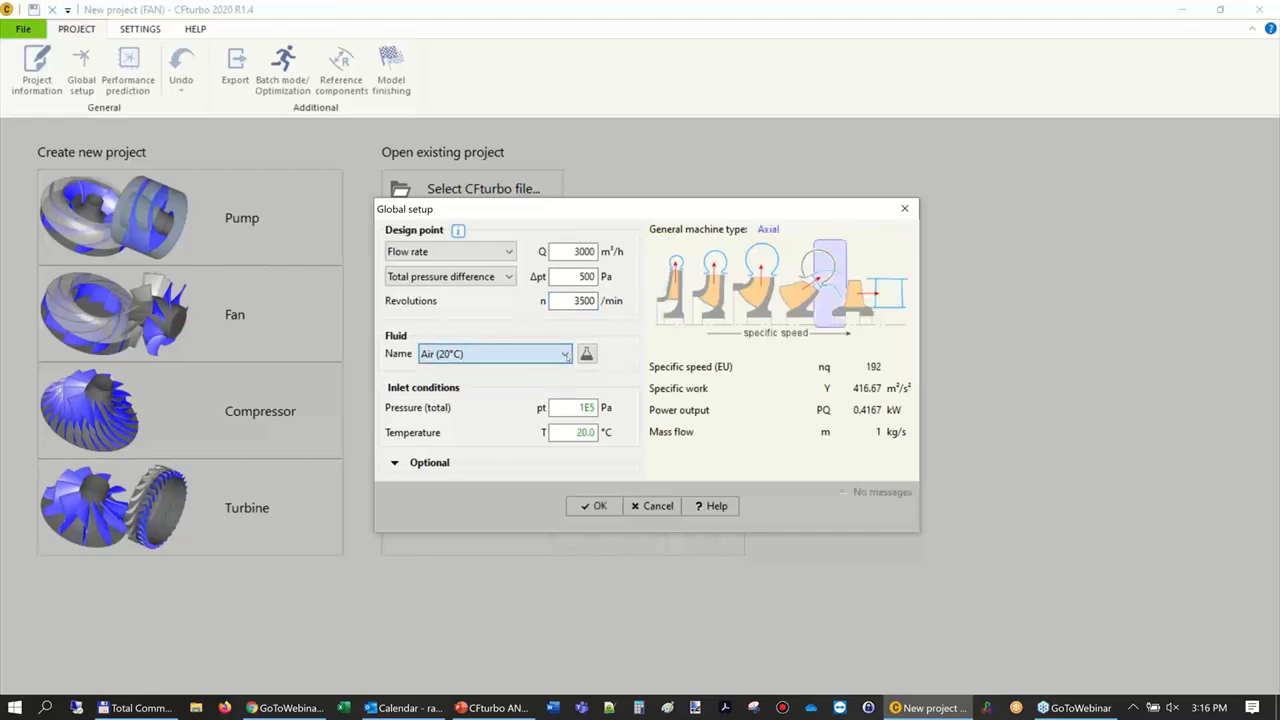
left_click(587, 354)
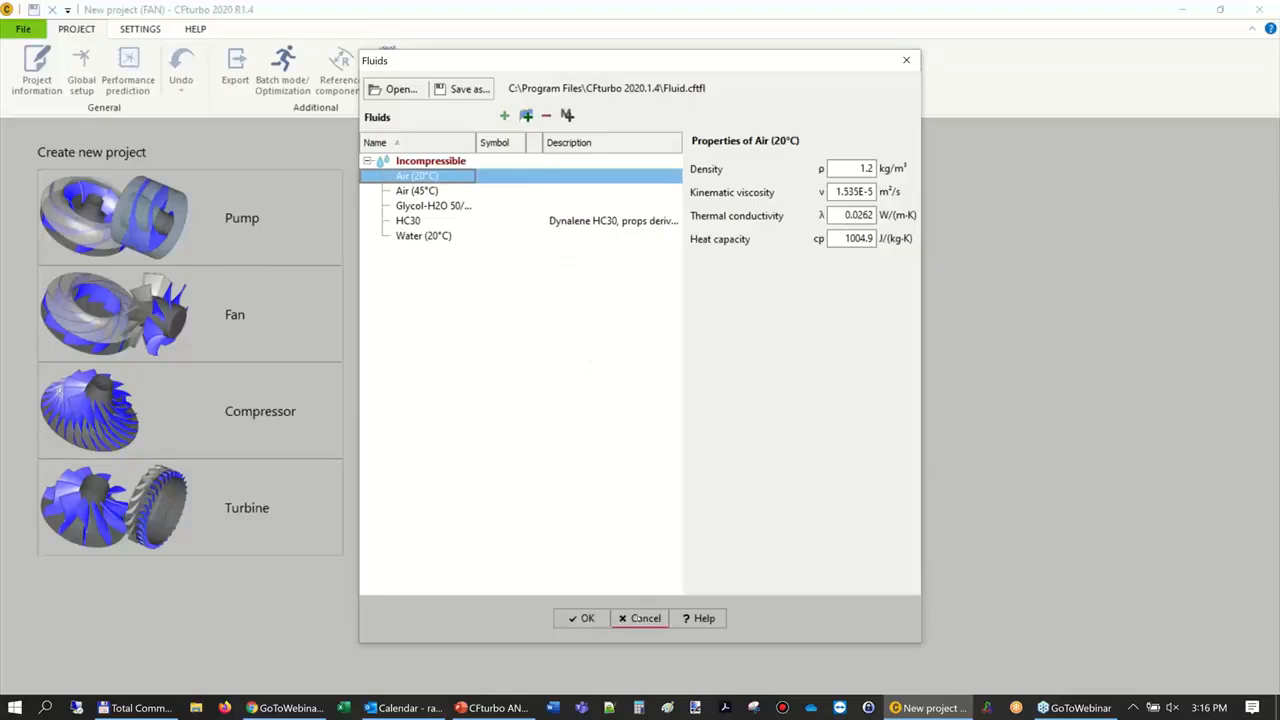
left_click(526, 116)
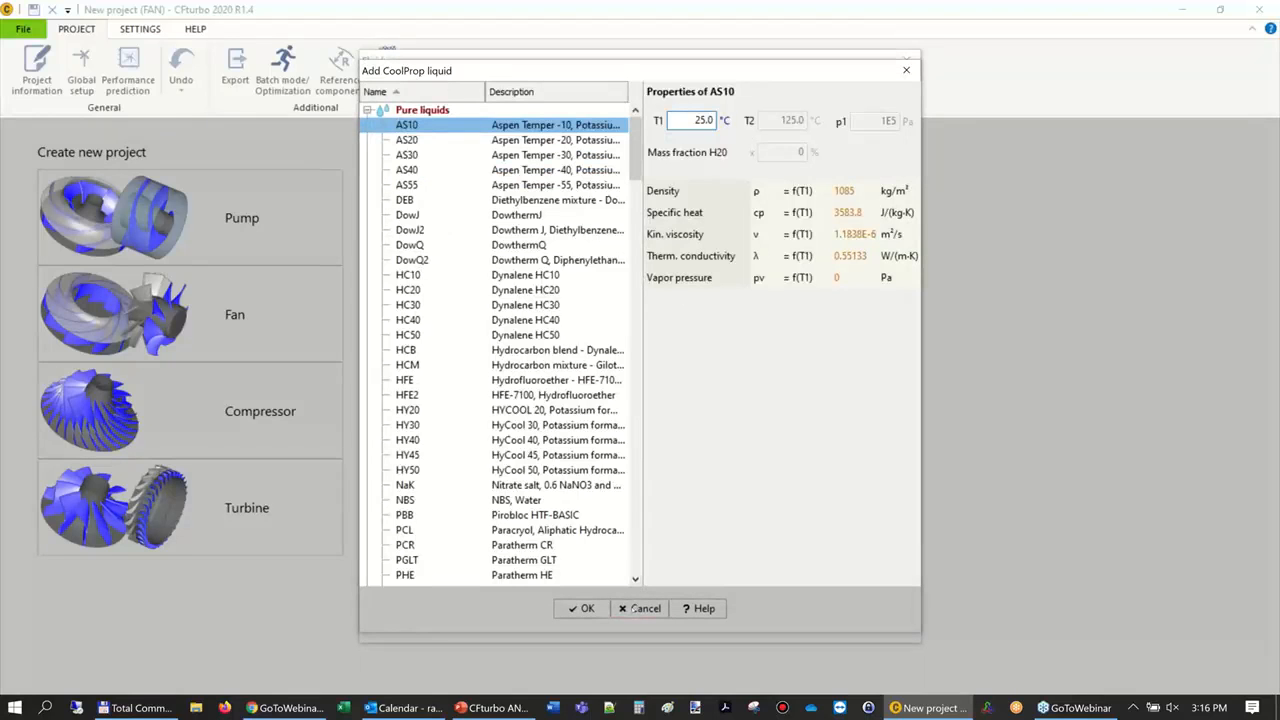
left_click(635, 608)
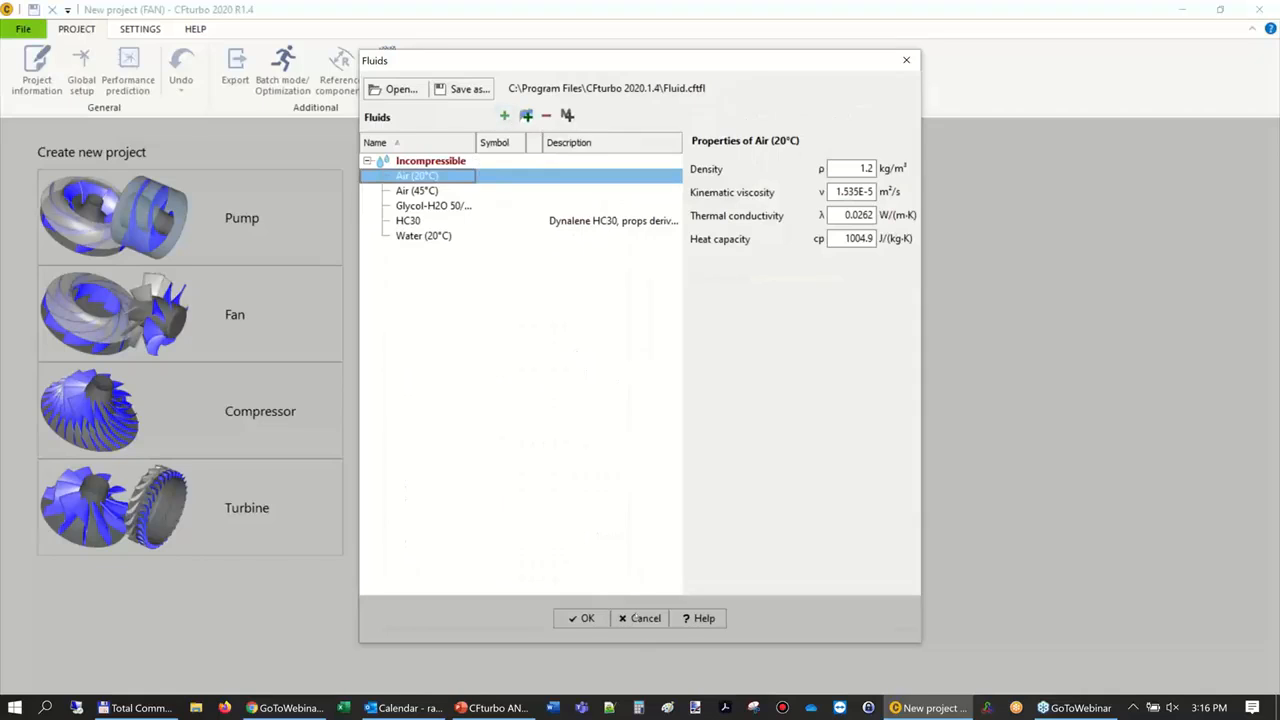
left_click(582, 618)
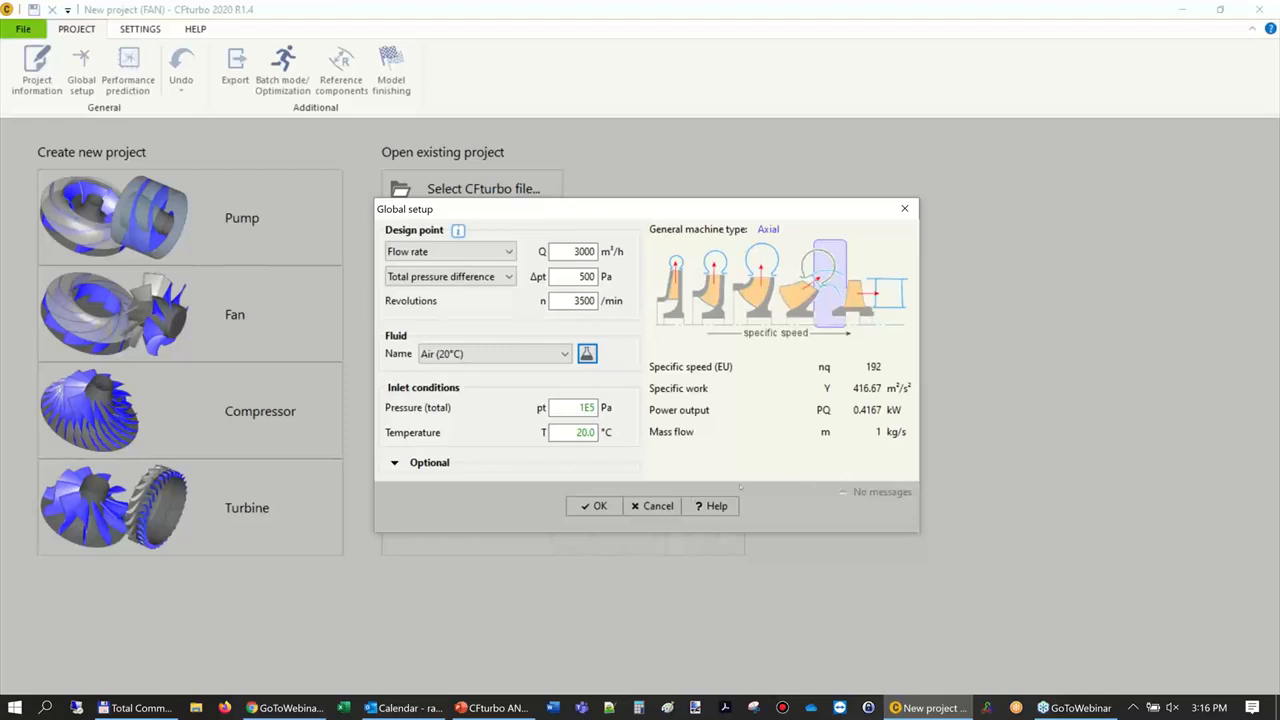
Accept the global setup and add a new axial impeller component.
left_click(592, 505)
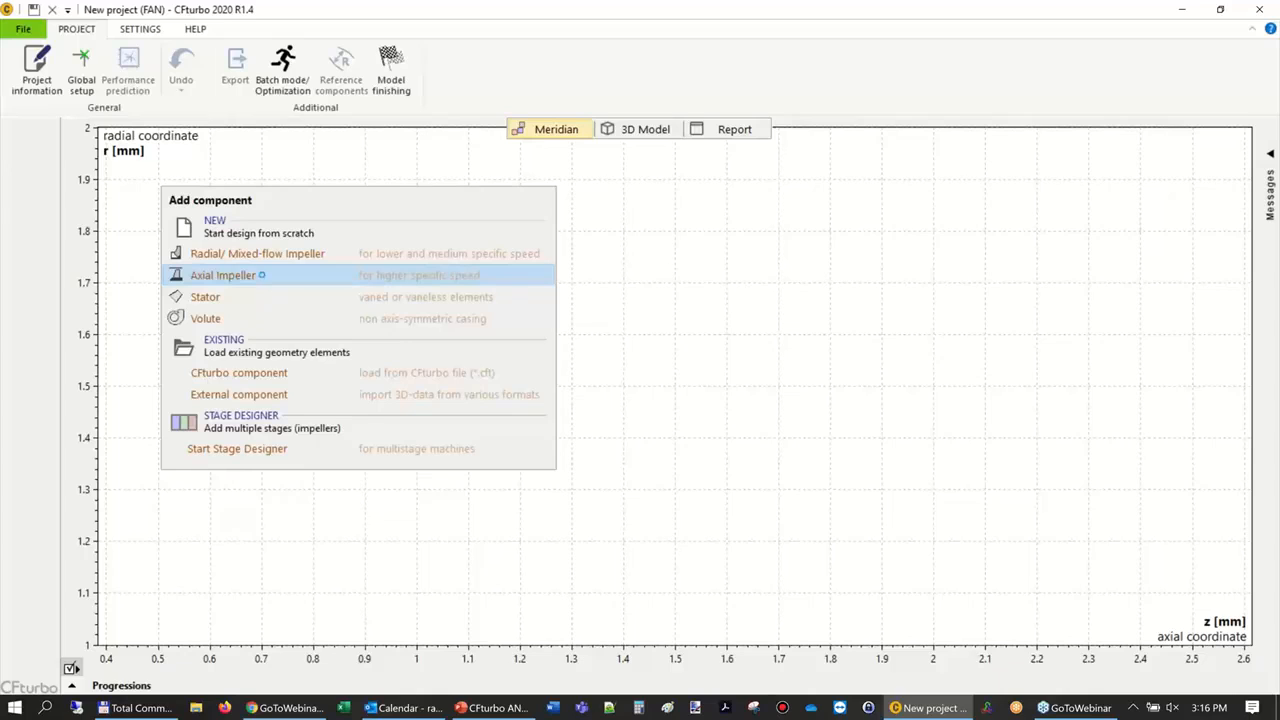
left_click(263, 276)
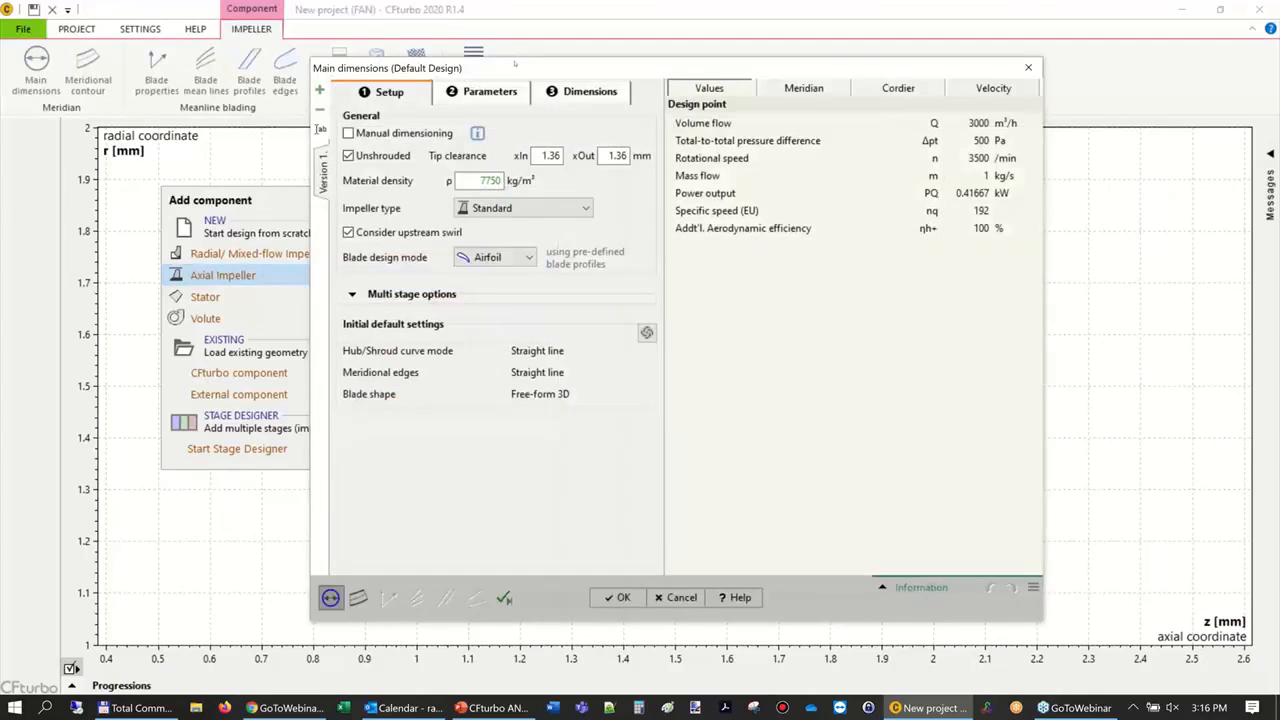
left_click_drag(515, 55, 363, 66)
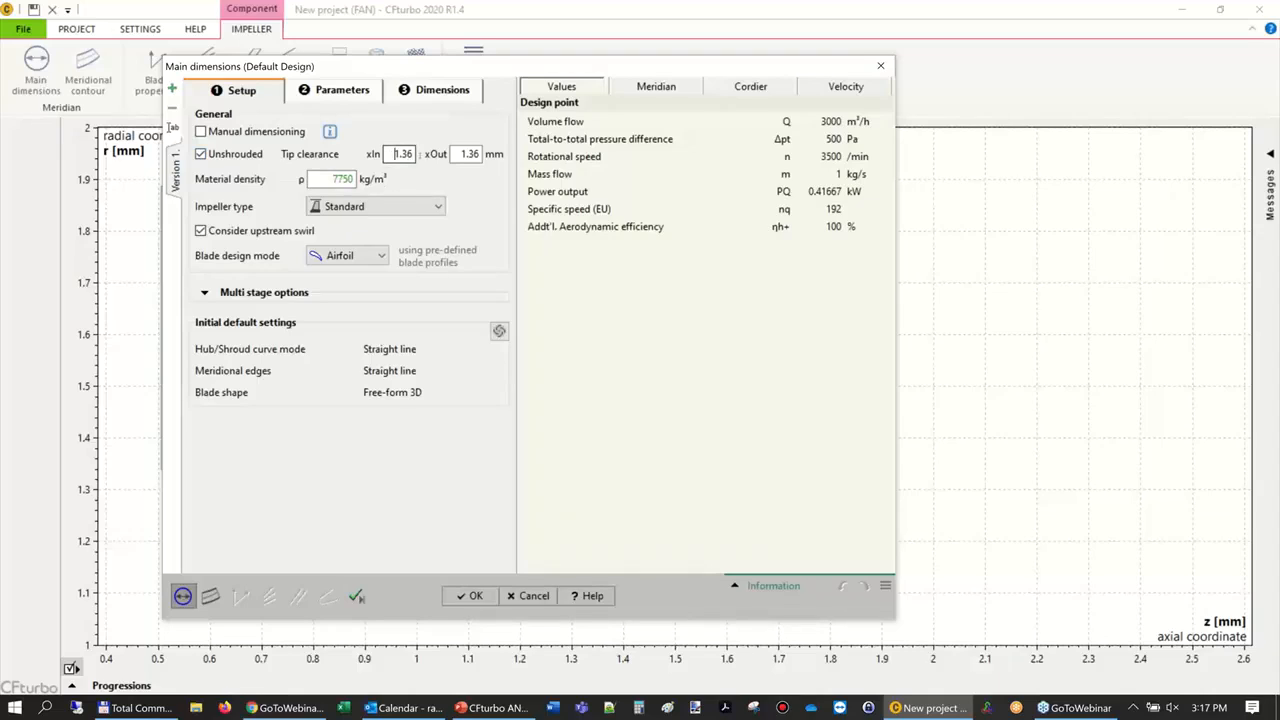
Set the impeller's tip clearance to 1 mm at both inlet and outlet.
left_click_drag(395, 154, 420, 157)
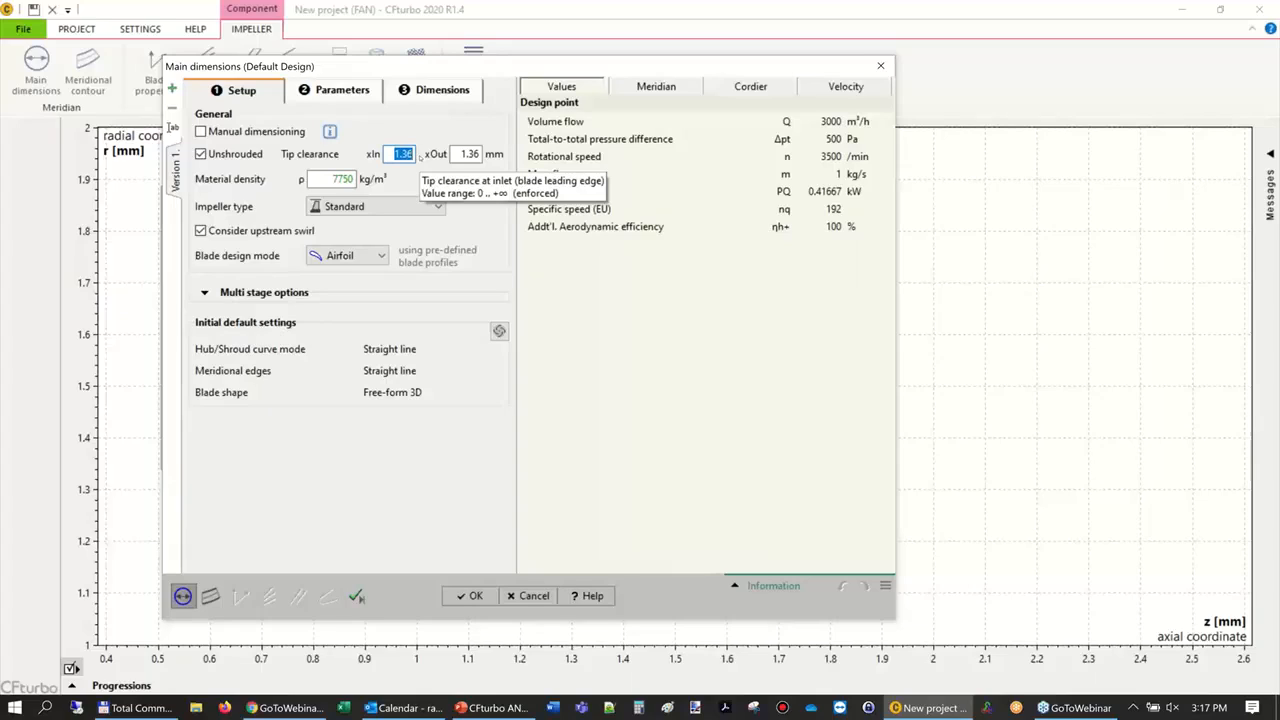
type("1")
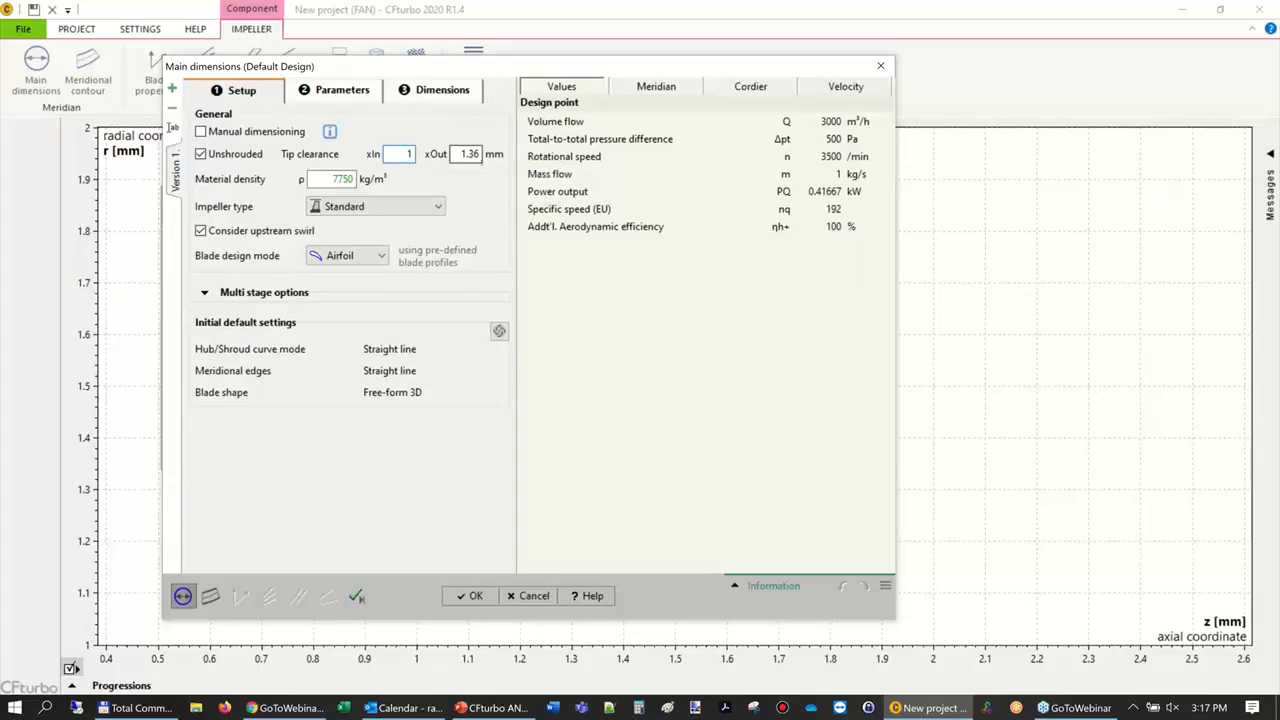
left_click(463, 153)
type("1")
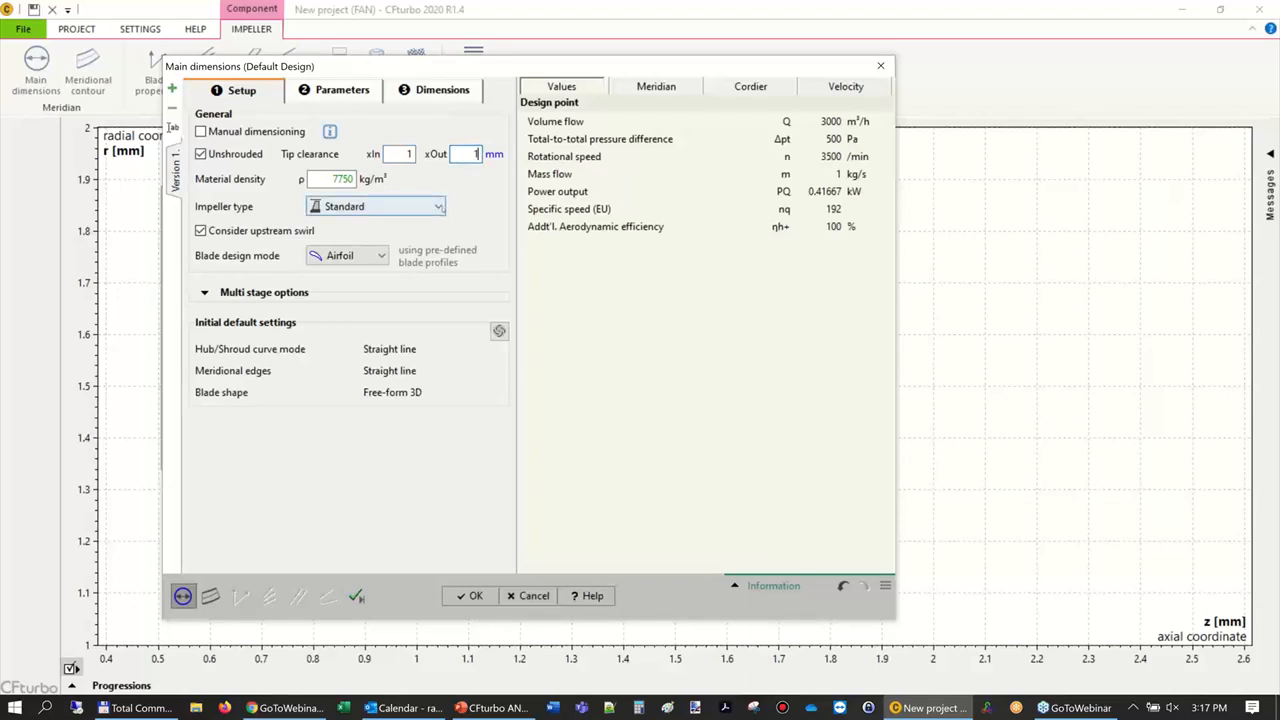
Set the impeller type to Automotive cooling with the Airfoil blade design mode, and show the multi stage options.
left_click(437, 207)
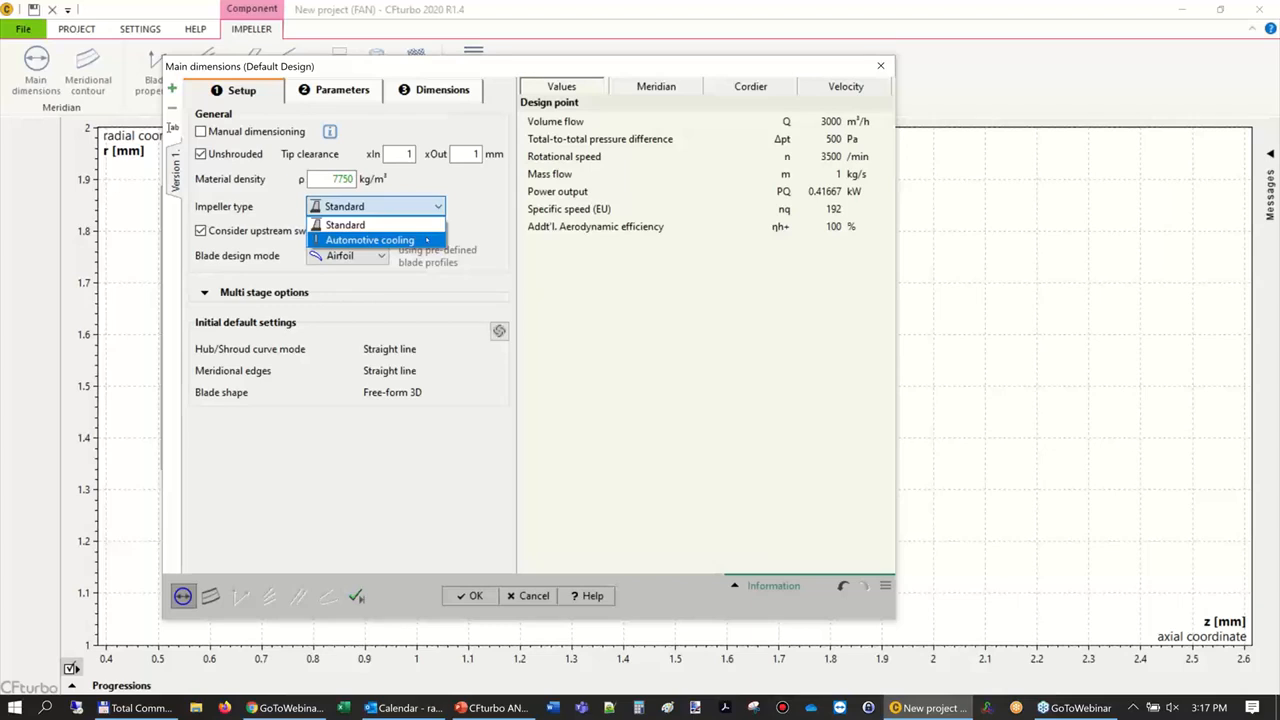
left_click(427, 240)
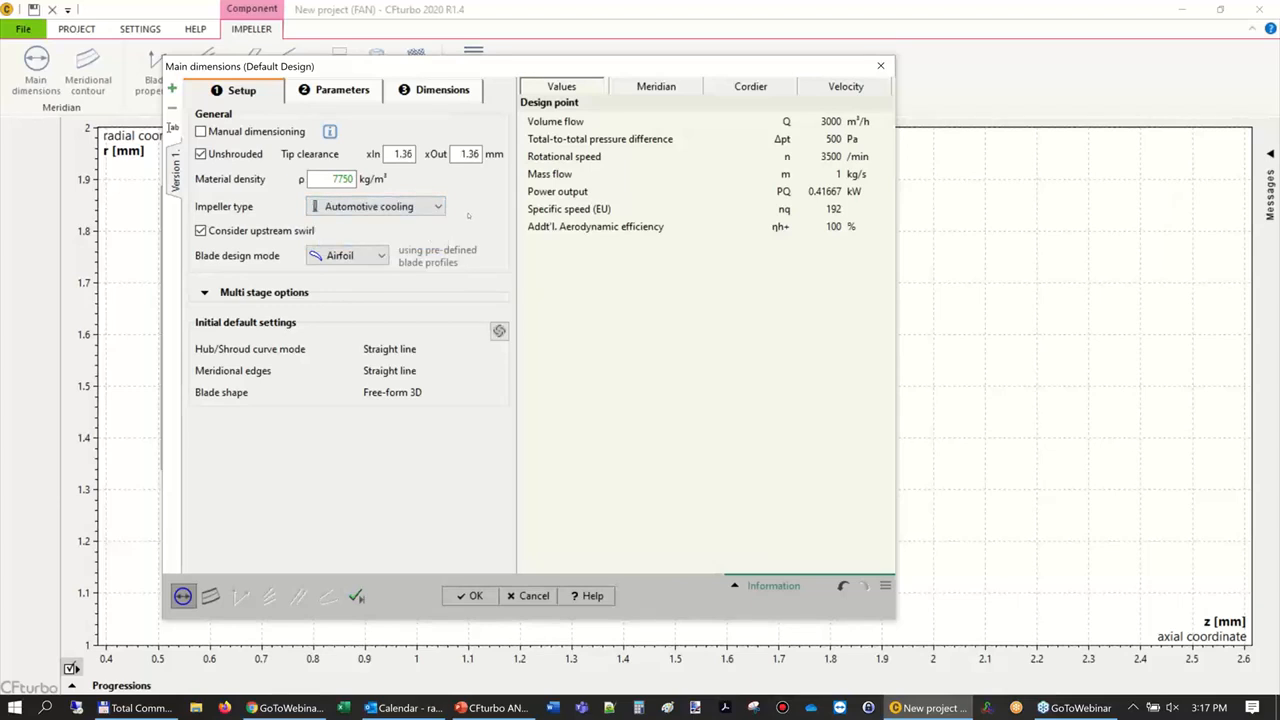
left_click(381, 256)
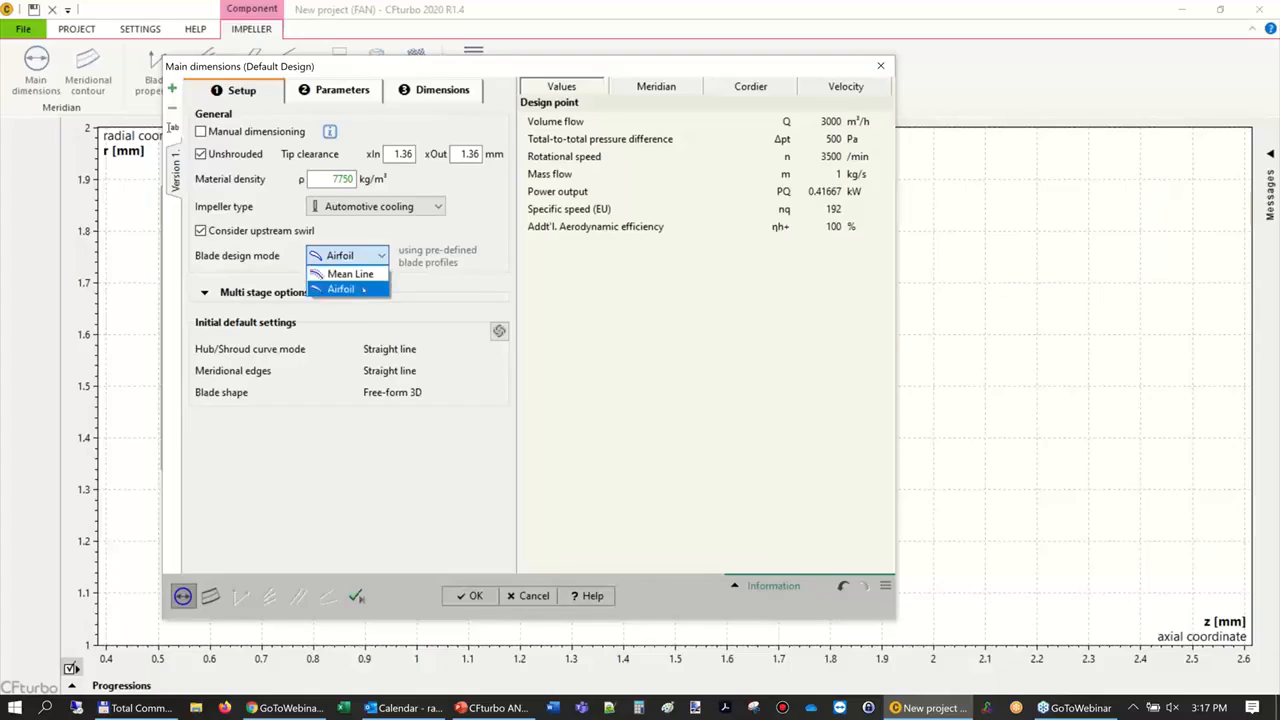
left_click(363, 289)
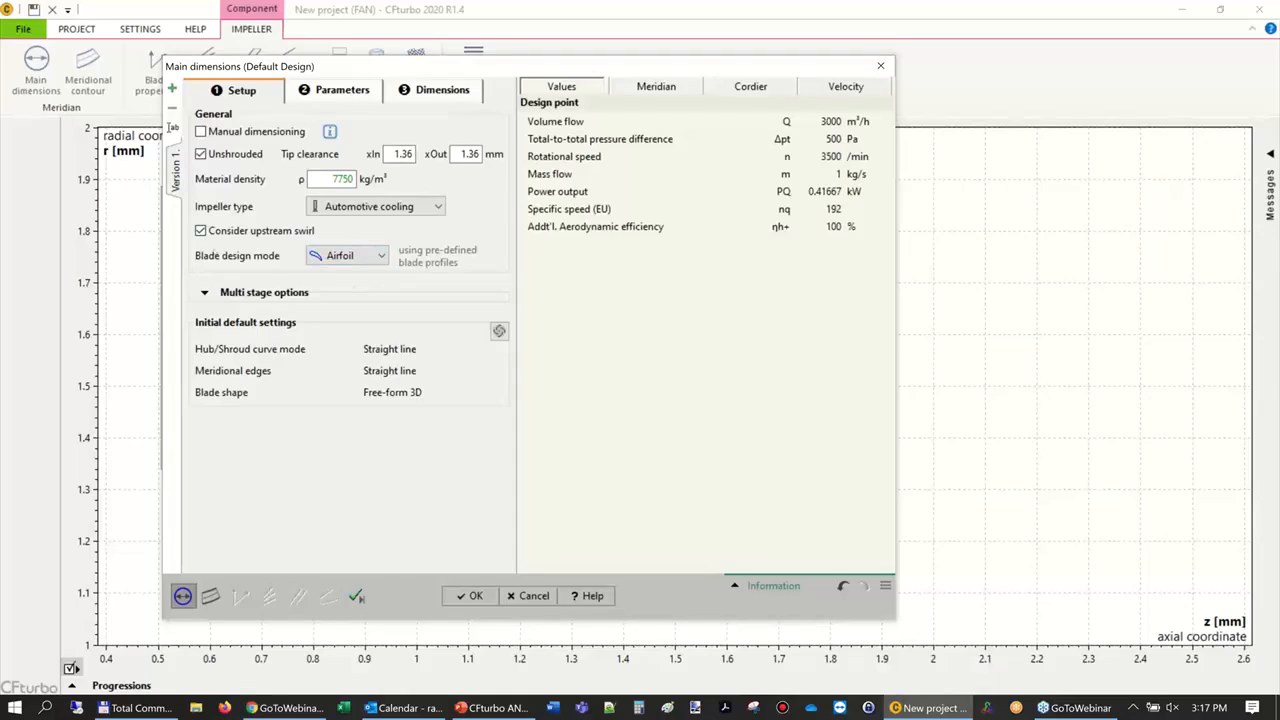
left_click(204, 292)
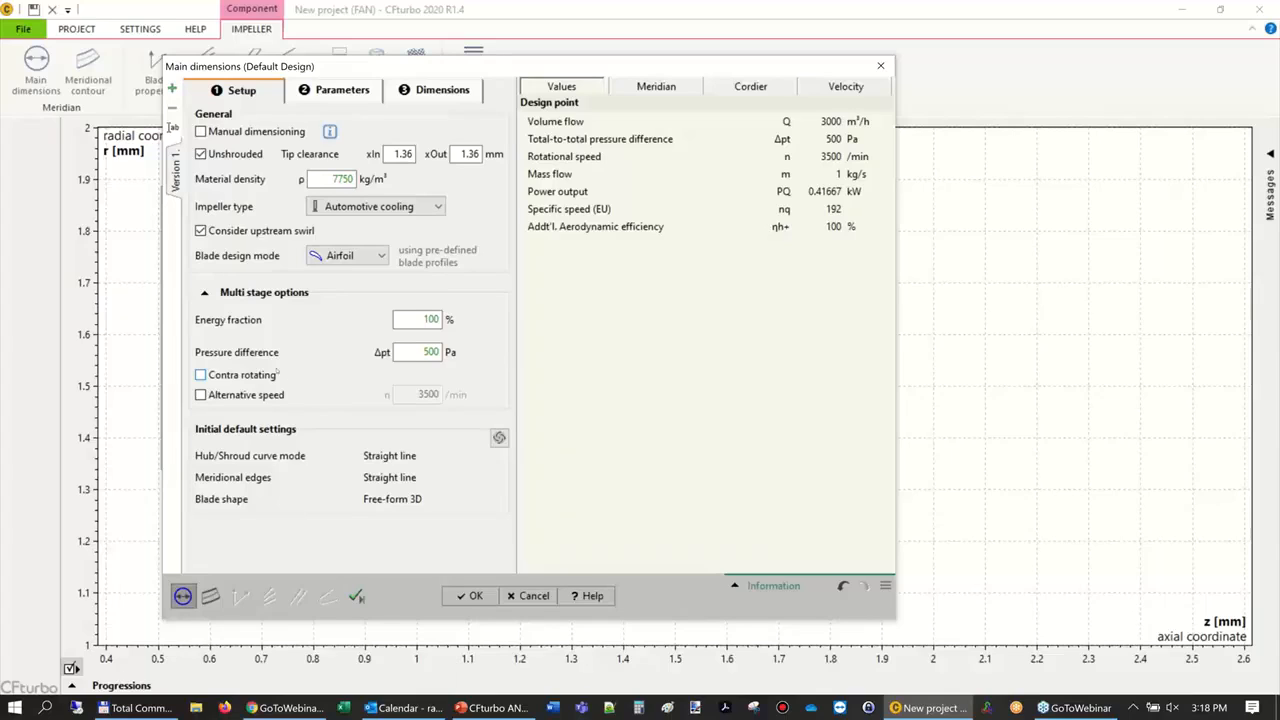
Examine the approximation function of the work coefficient in the impeller's design parameters.
left_click_drag(391, 72, 380, 74)
left_click(344, 92)
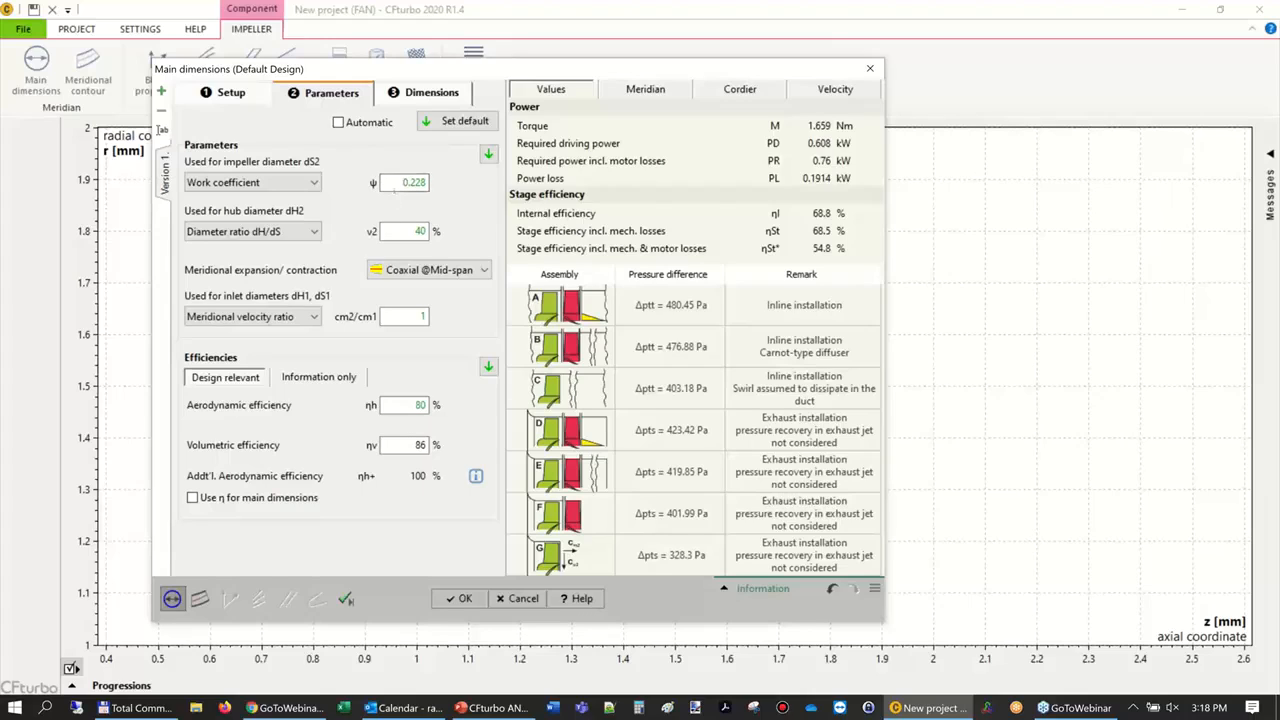
mouse_move(395, 180)
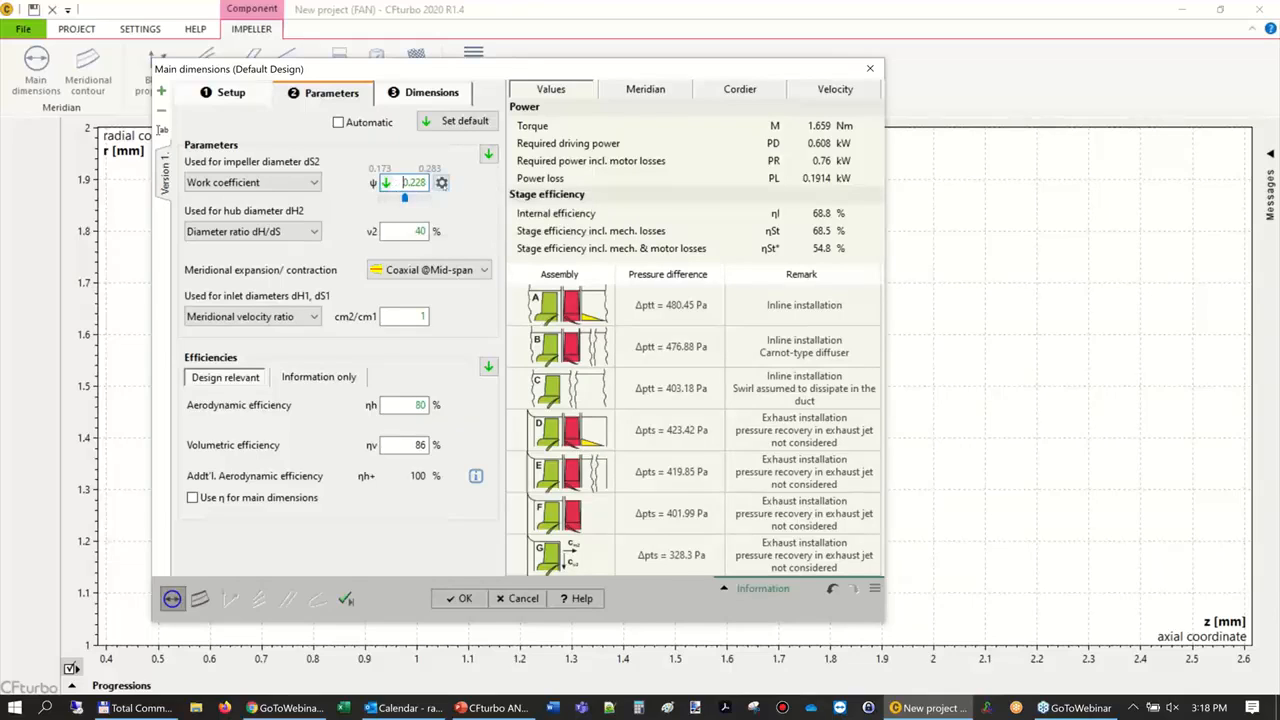
left_click(441, 182)
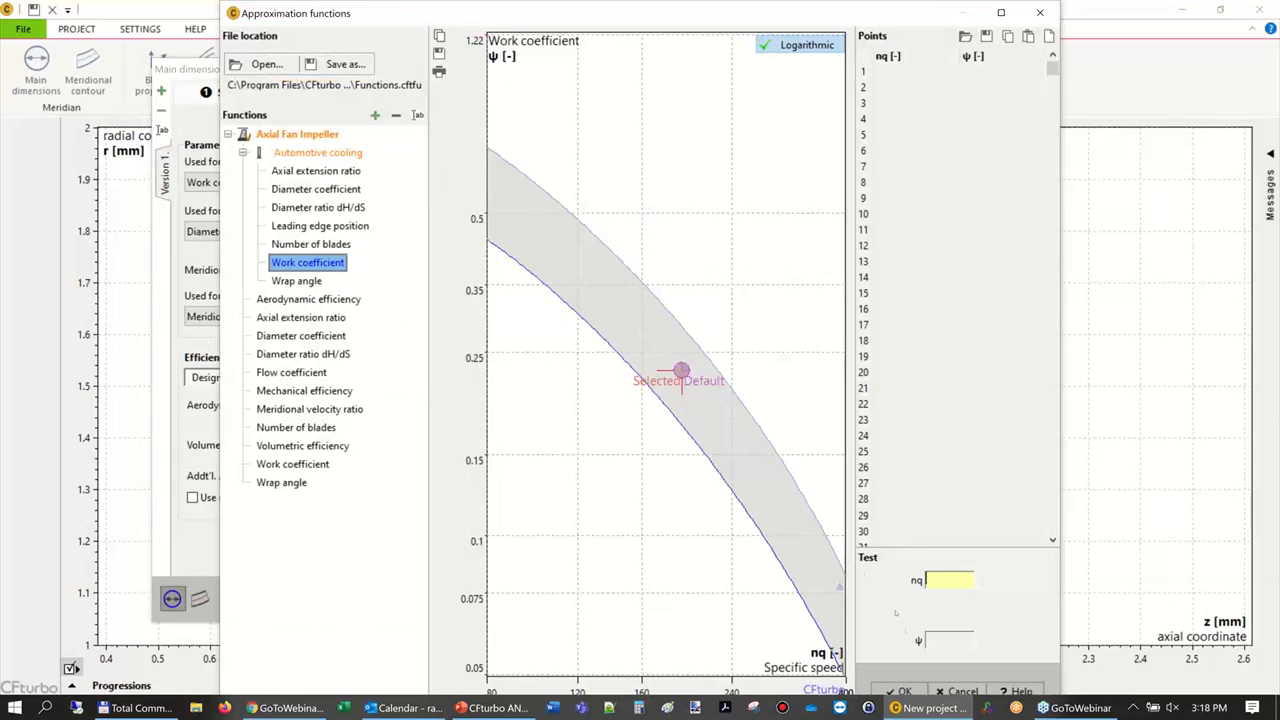
left_click(901, 691)
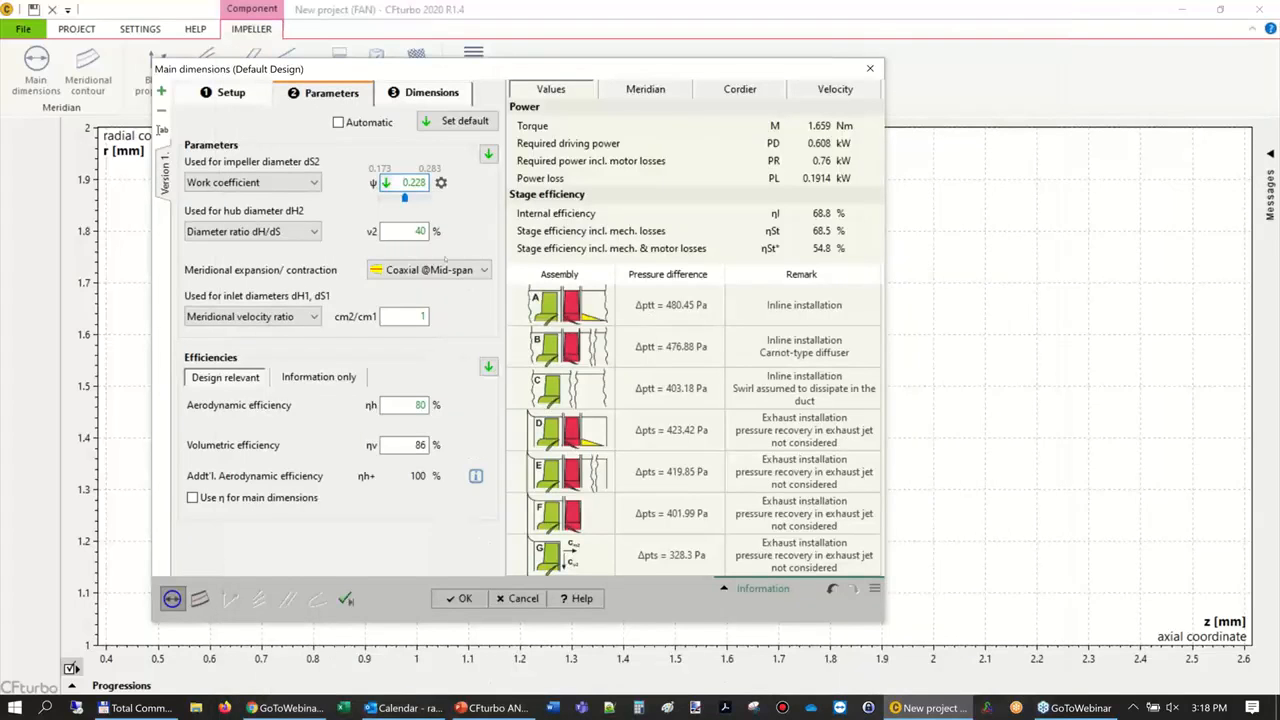
Check the approximation function of the diameter ratio dH/dS and set the ratio to 50 %.
left_click(410, 231)
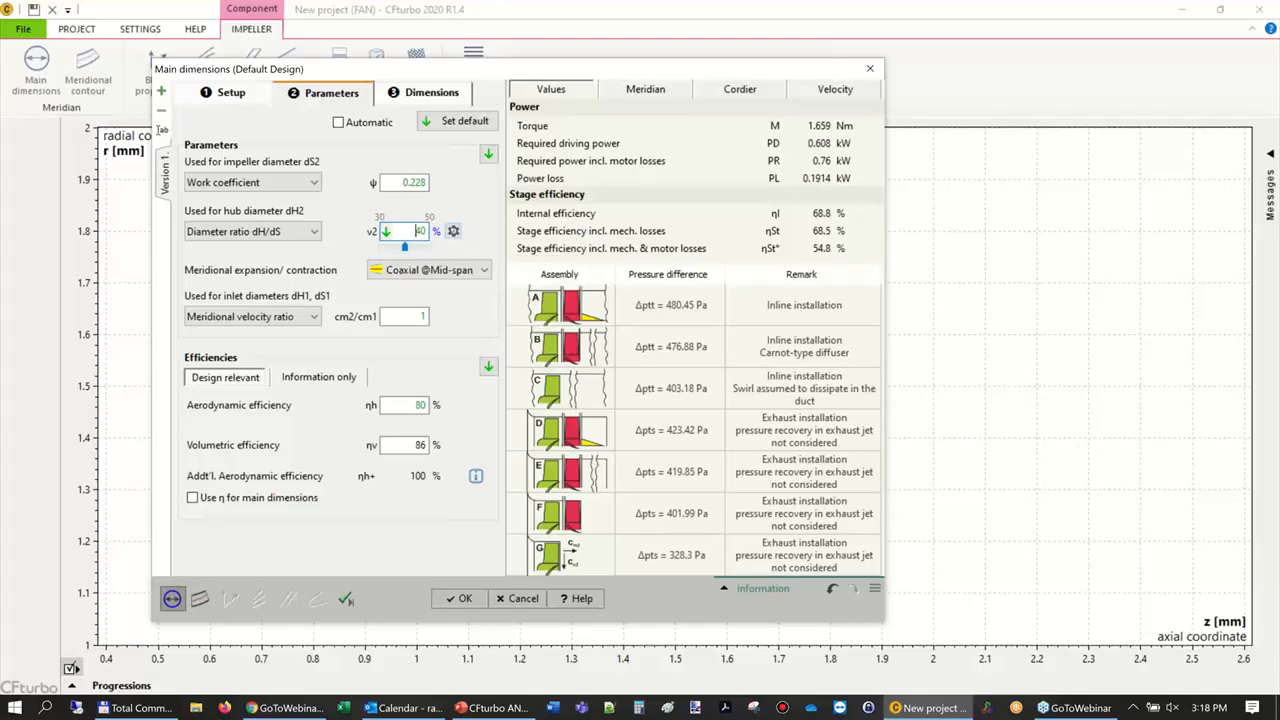
left_click(453, 231)
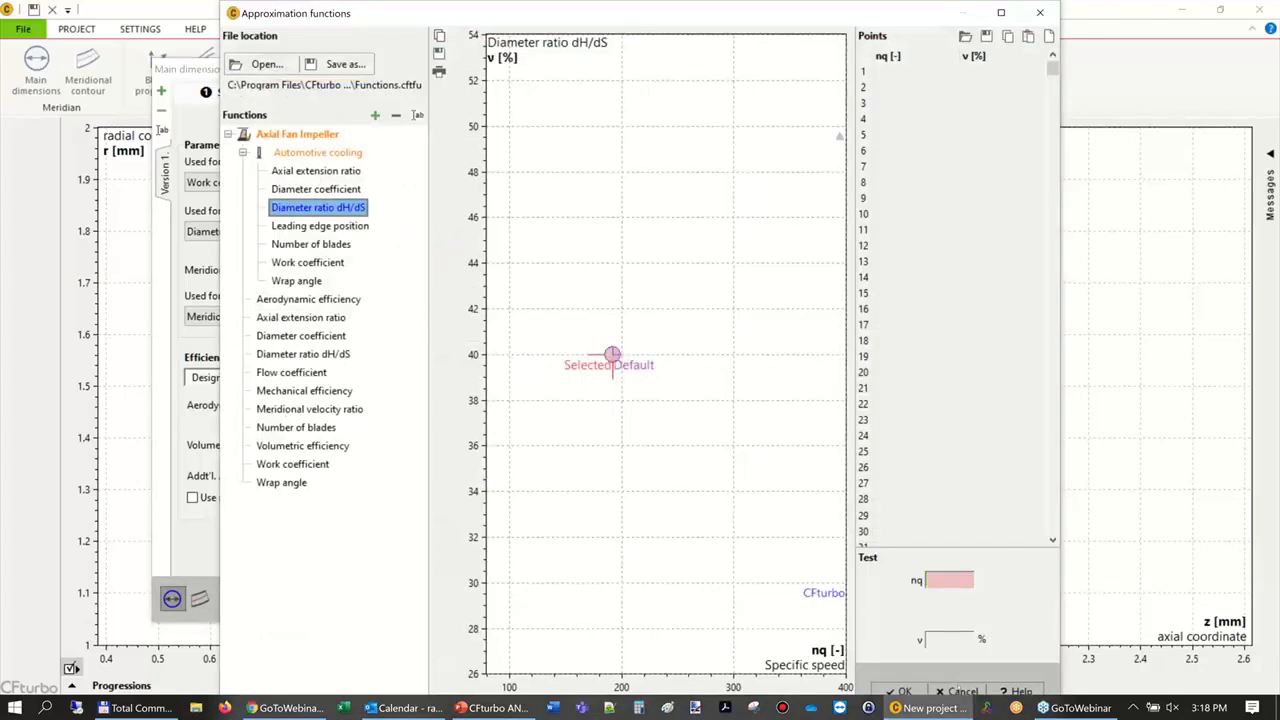
left_click(957, 686)
left_click_drag(405, 247, 456, 259)
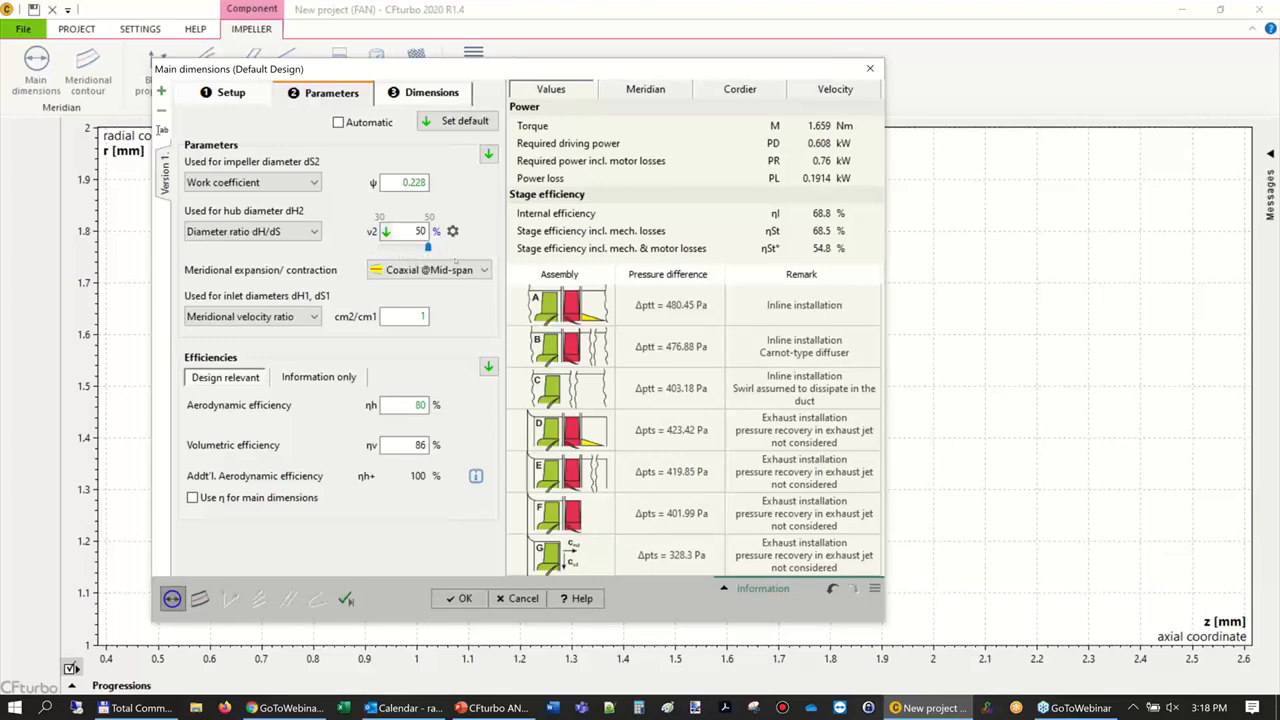
Calculate the impeller's main dimensions with the efficiency η taken into account.
left_click(192, 497)
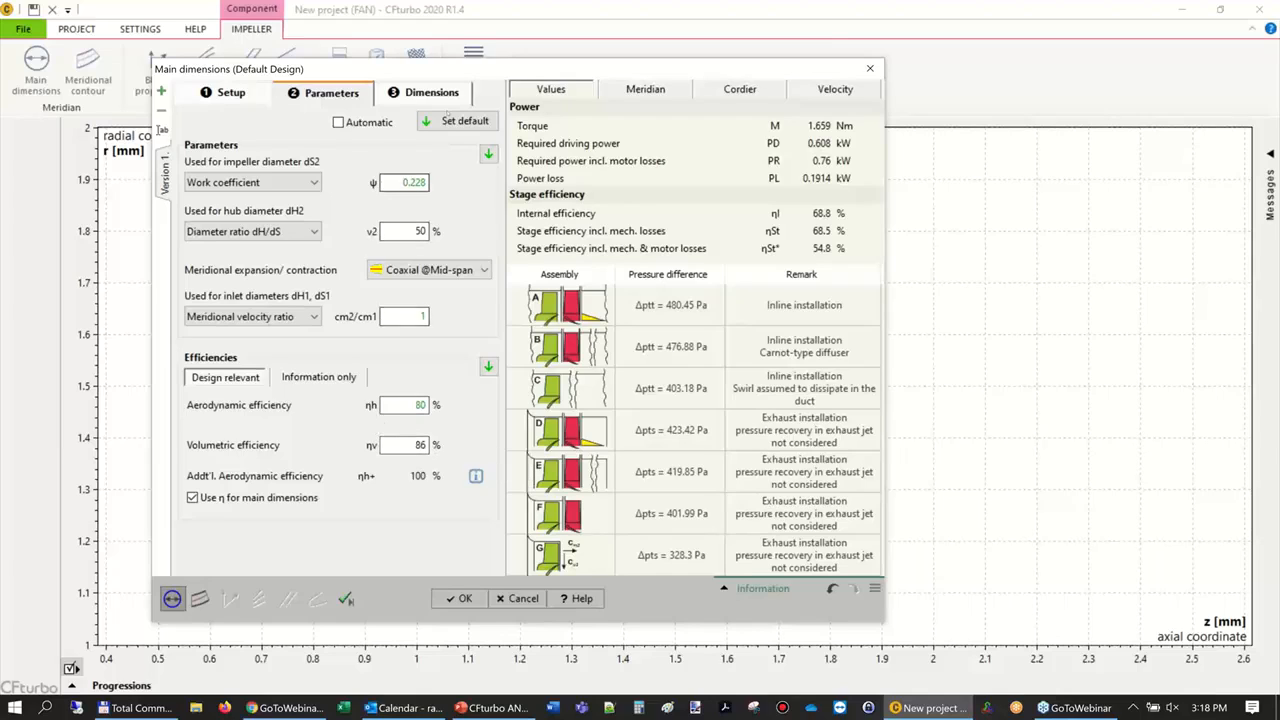
left_click(440, 94)
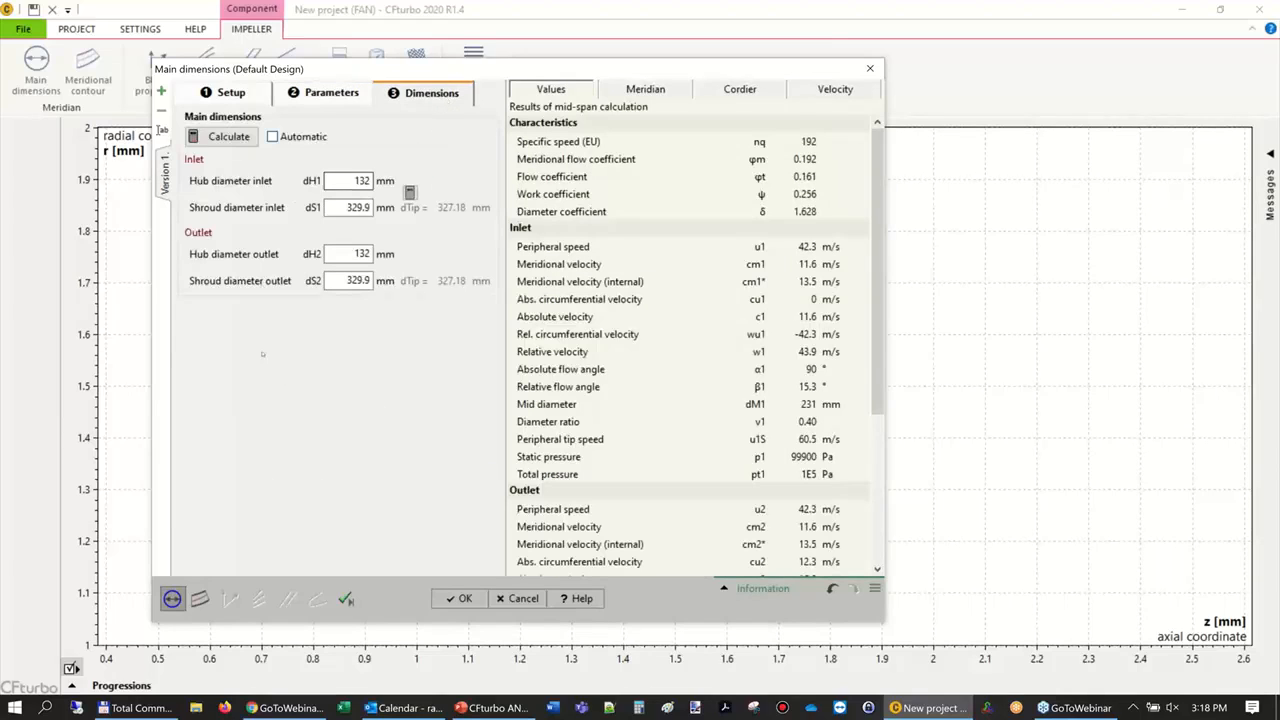
left_click(228, 136)
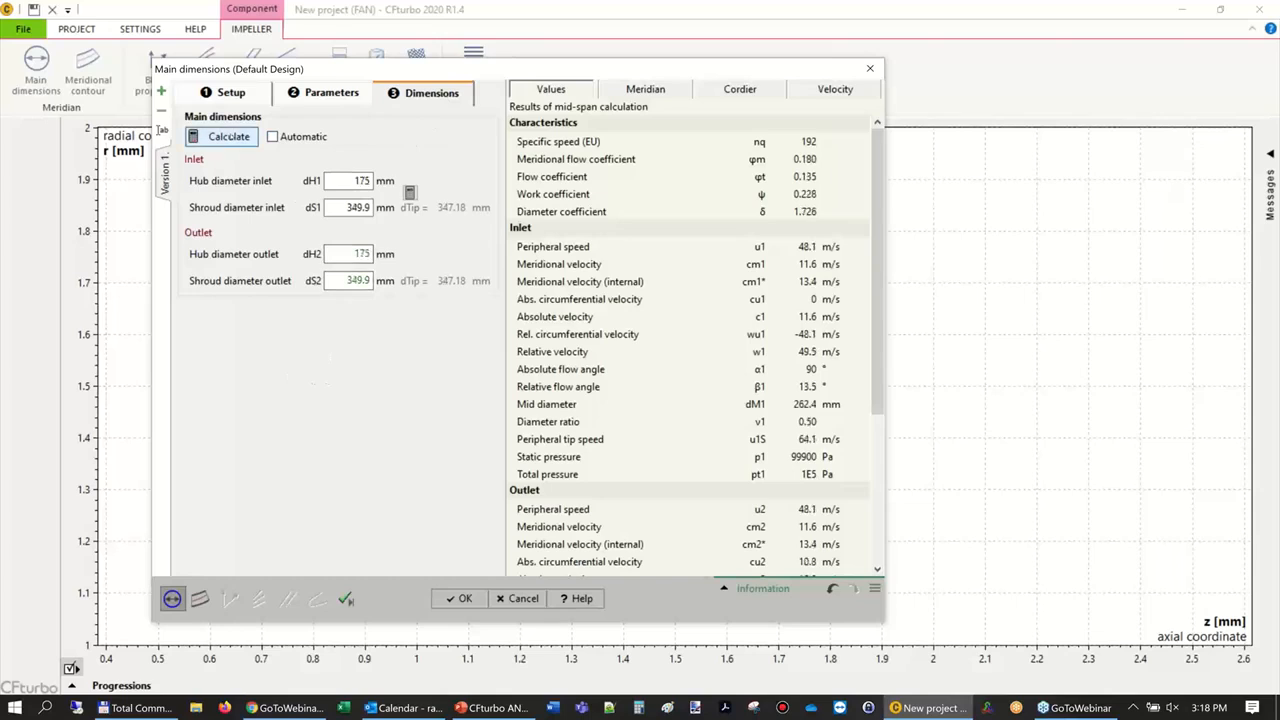
Recalculate the impeller's main dimensions without using the efficiency η.
left_click(333, 93)
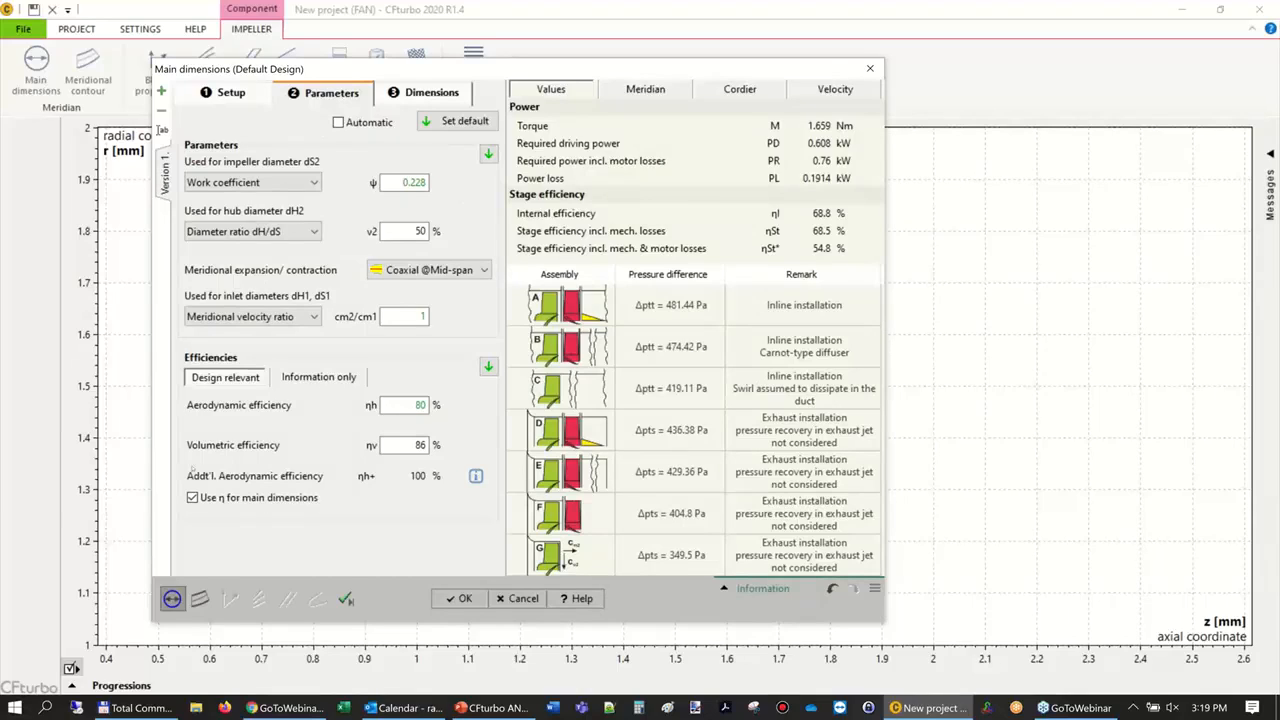
left_click(411, 100)
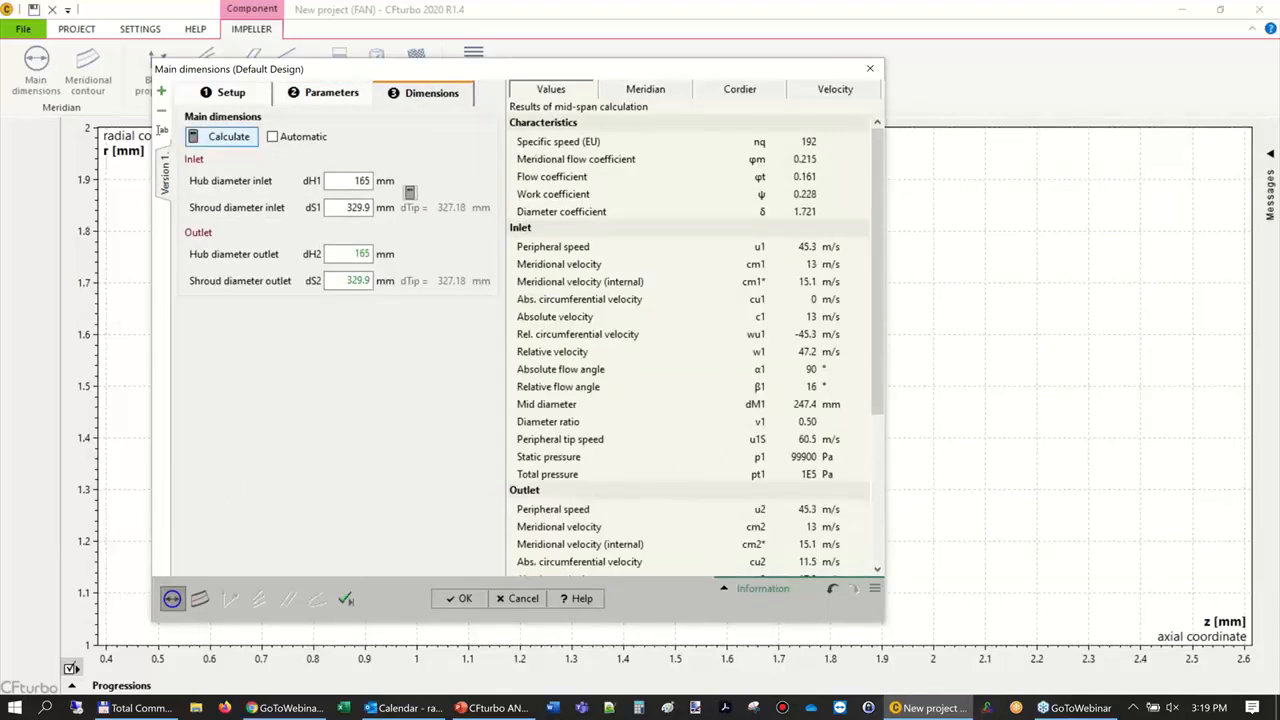
Round the shroud diameters at inlet and outlet to 330 mm each.
left_click(357, 207)
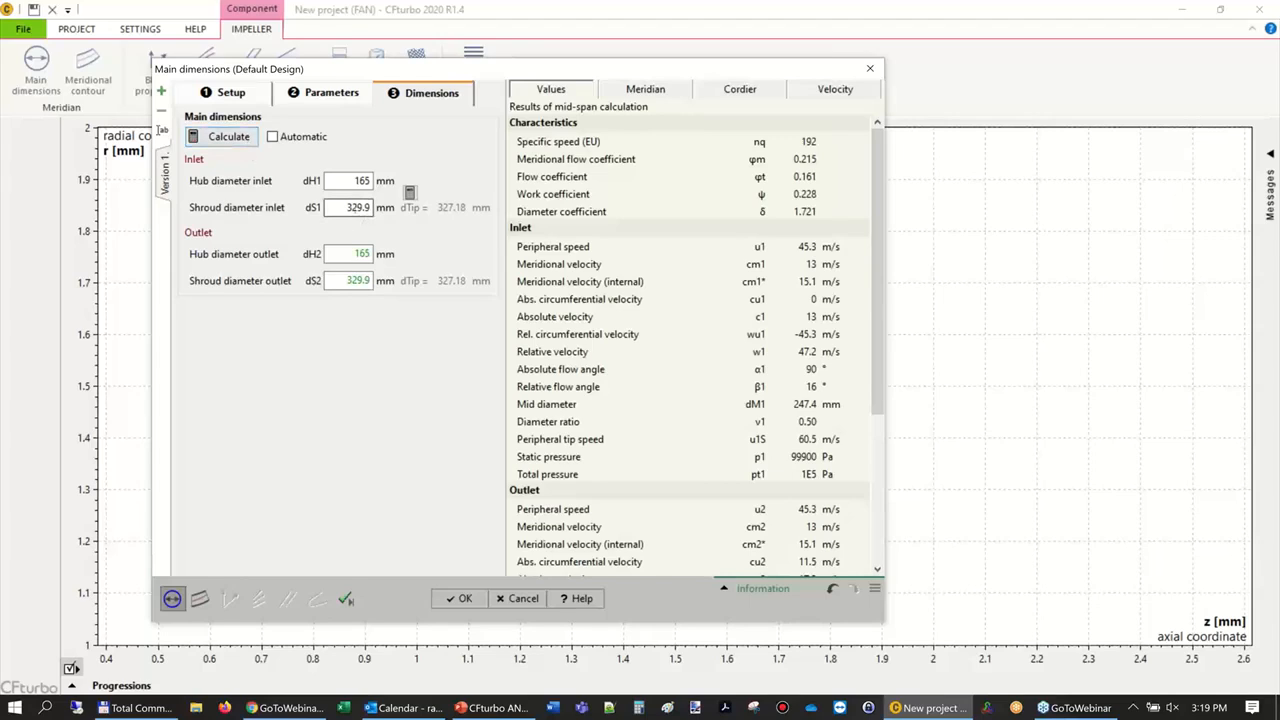
left_click_drag(357, 207, 377, 211)
type("330")
left_click(356, 256)
left_click(352, 281)
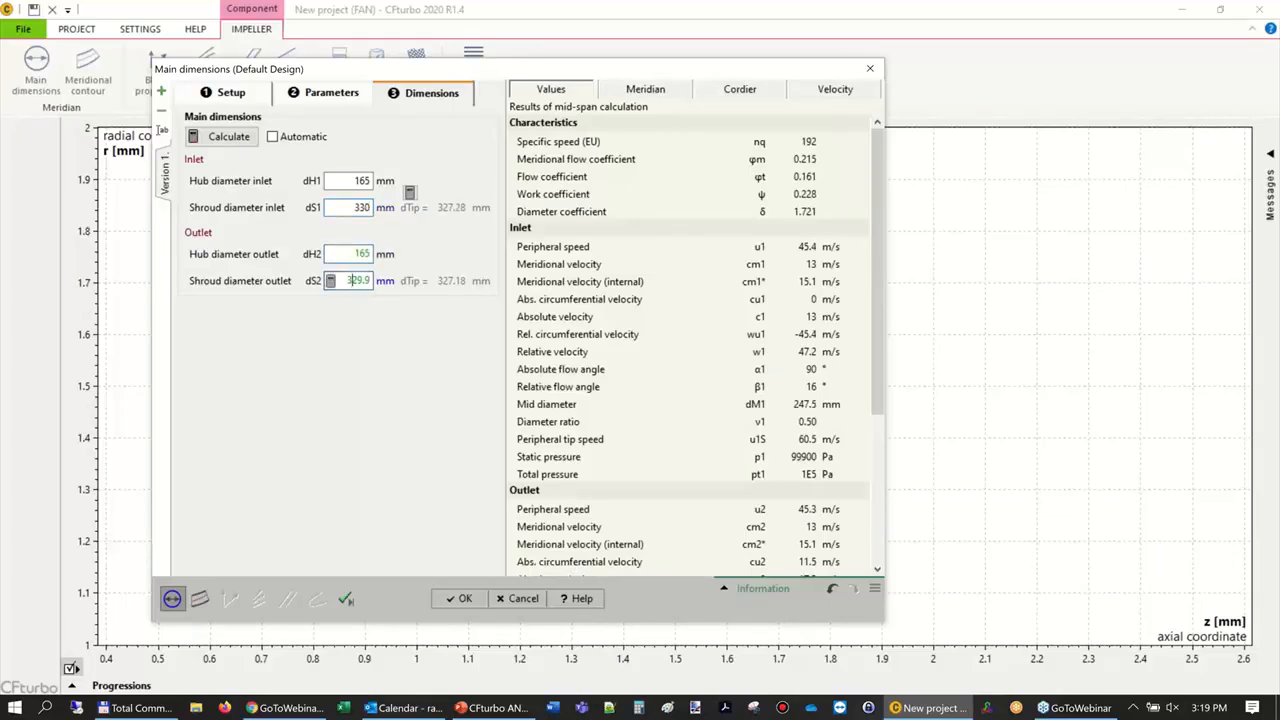
left_click_drag(355, 281, 372, 281)
type("330")
left_click(352, 181)
Review the calculated values, the meridian preview and the Cordier diagram of the impeller.
mouse_move(876, 334)
left_mouse_down()
mouse_move(876, 499)
mouse_move(873, 330)
left_mouse_up()
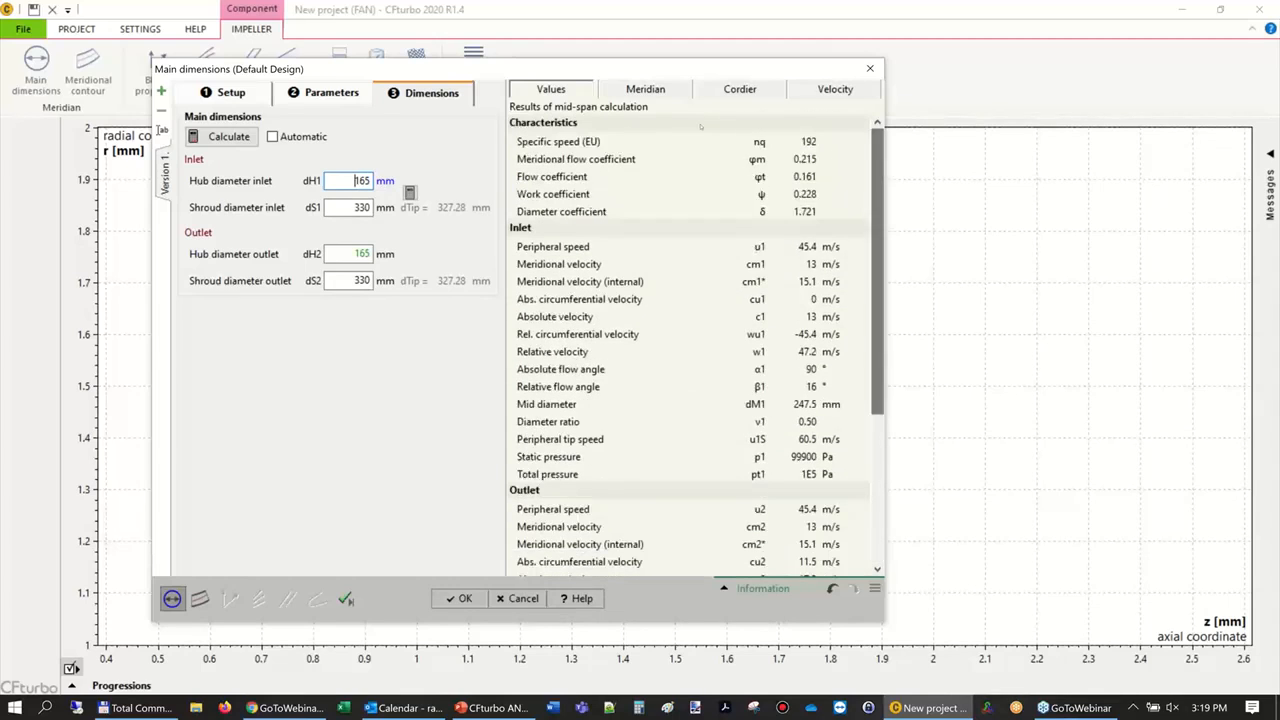
left_click(650, 89)
left_click(722, 90)
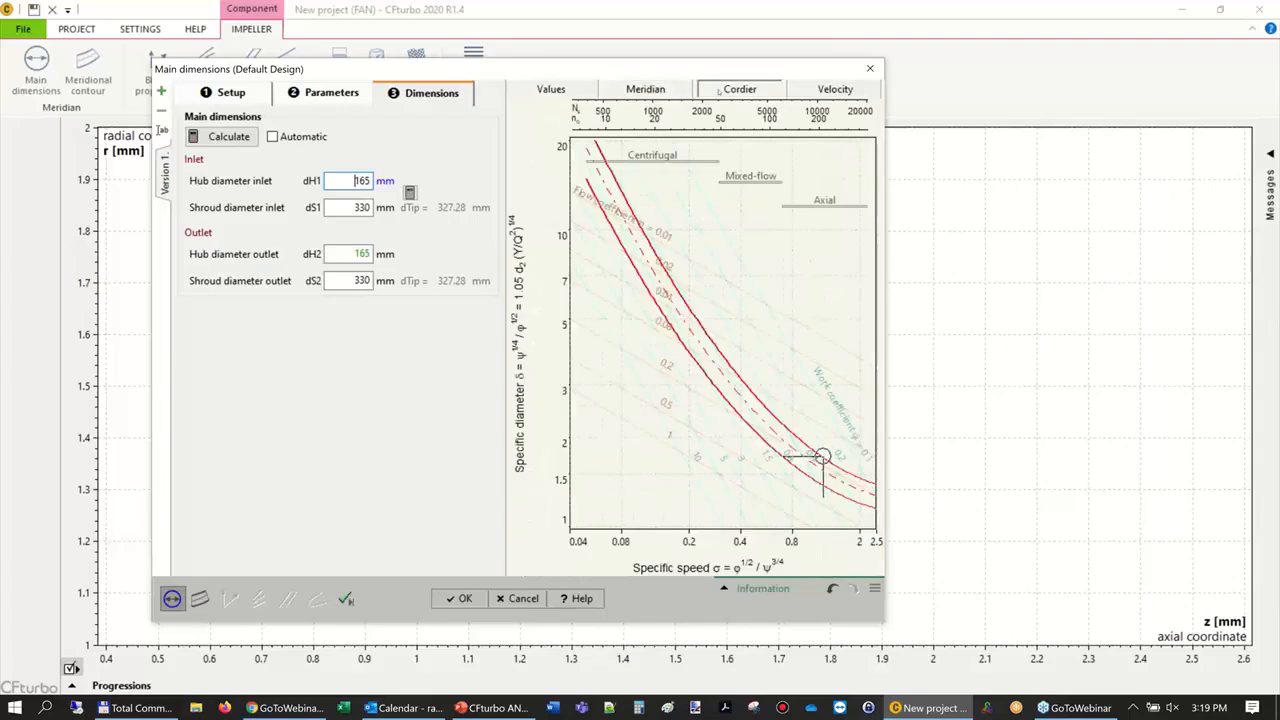
Check the calculated mid-span values, then extend the meridional contour's midline to an axial length of about 70 mm and accept it.
left_click(583, 89)
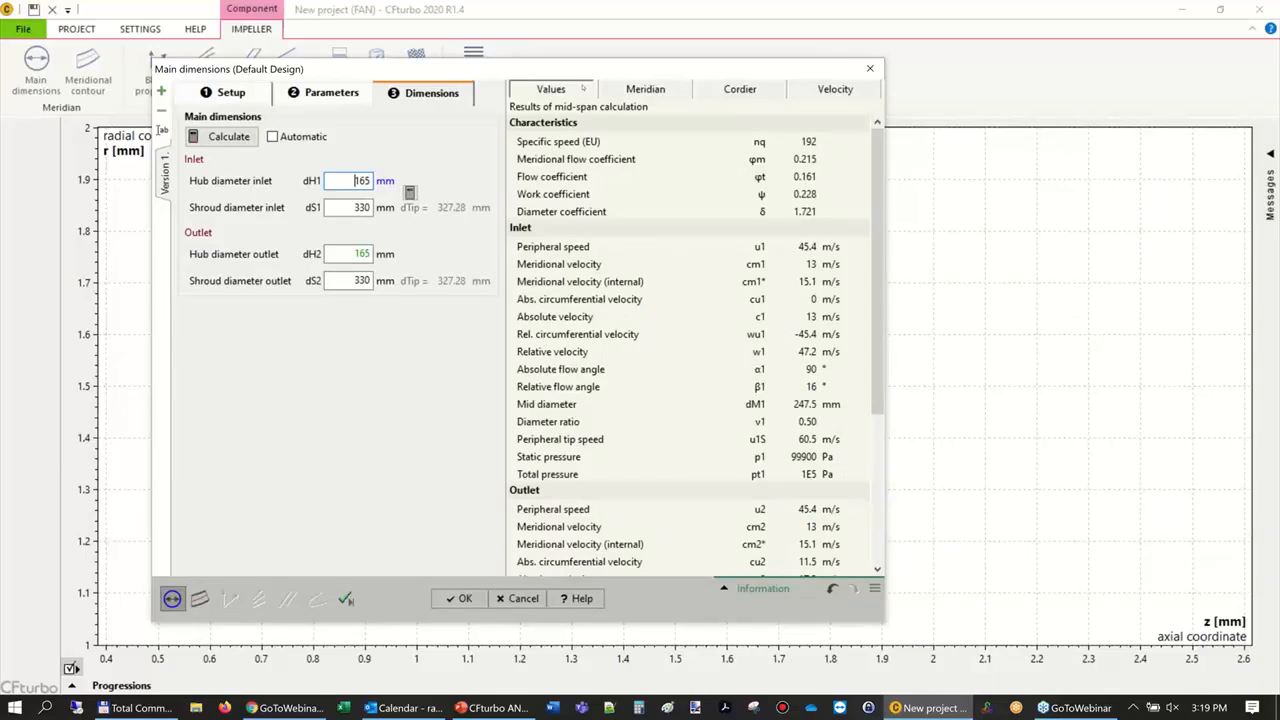
left_click_drag(876, 254, 897, 404)
scroll(633, 354, "up", 5)
left_click(199, 598)
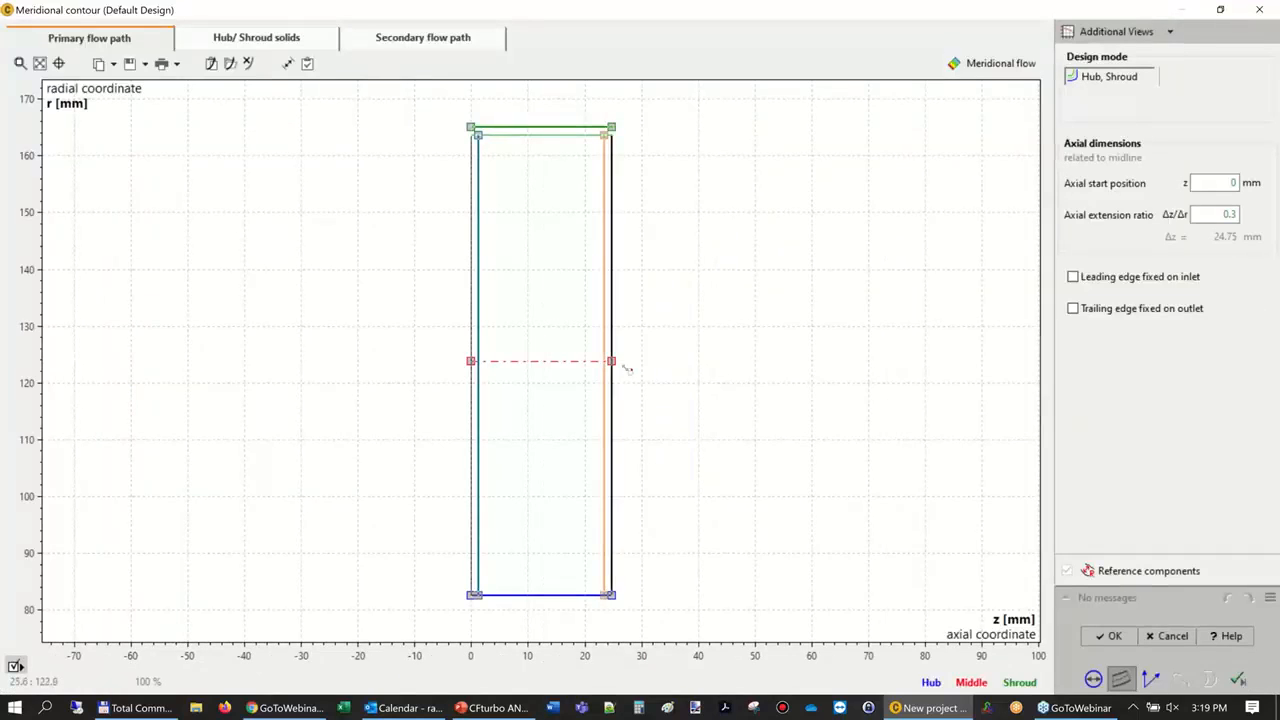
mouse_move(612, 362)
left_mouse_down()
mouse_move(886, 380)
mouse_move(869, 370)
left_mouse_up()
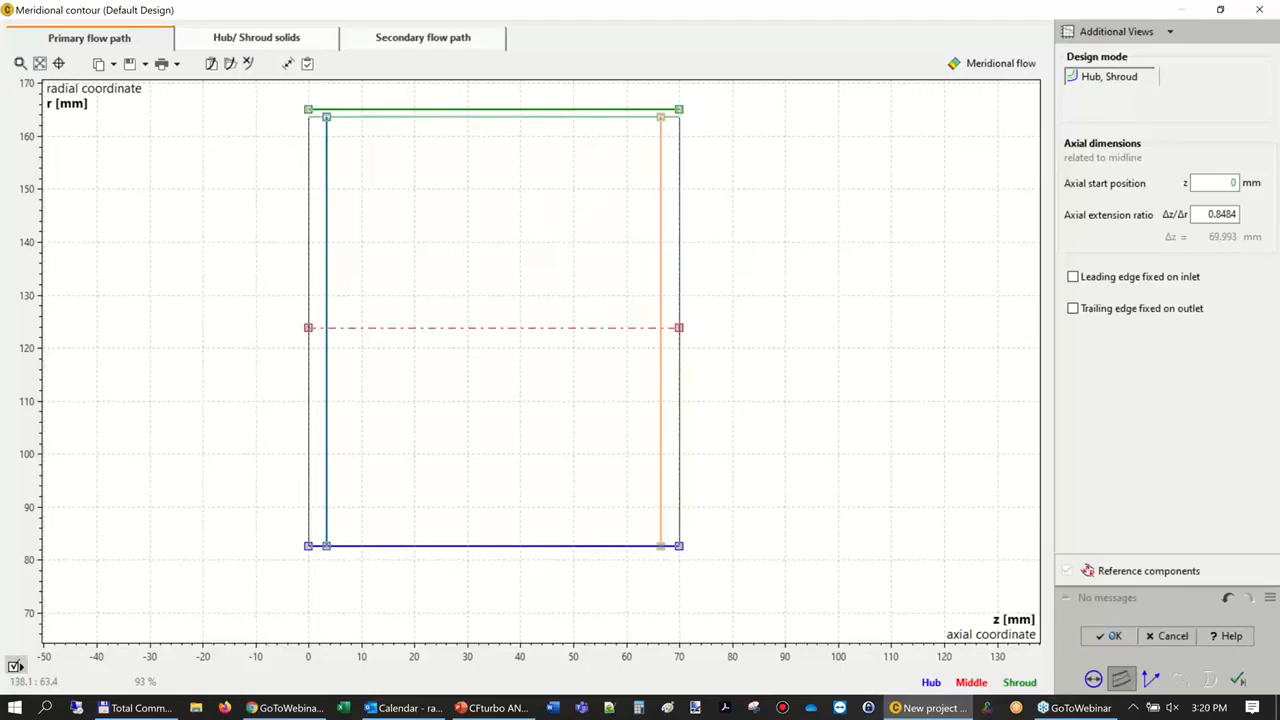
left_click(1108, 636)
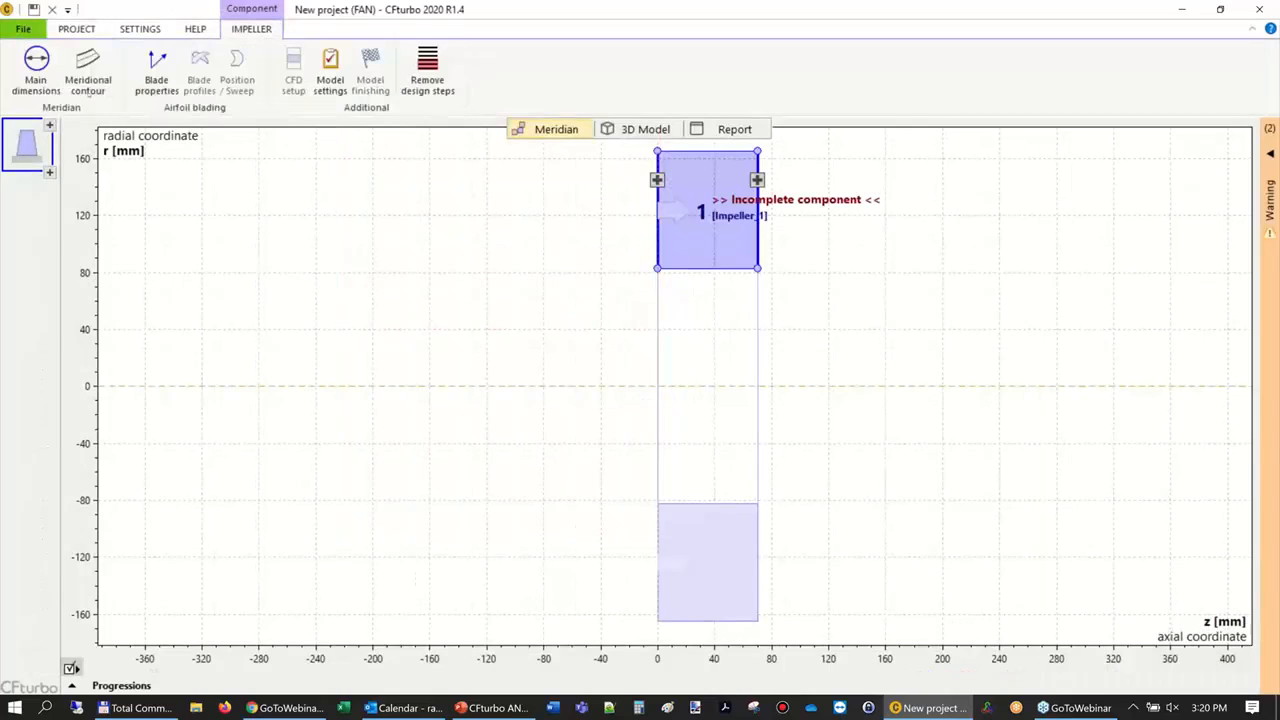
Change the impeller type in the main dimensions to Standard.
left_click(36, 72)
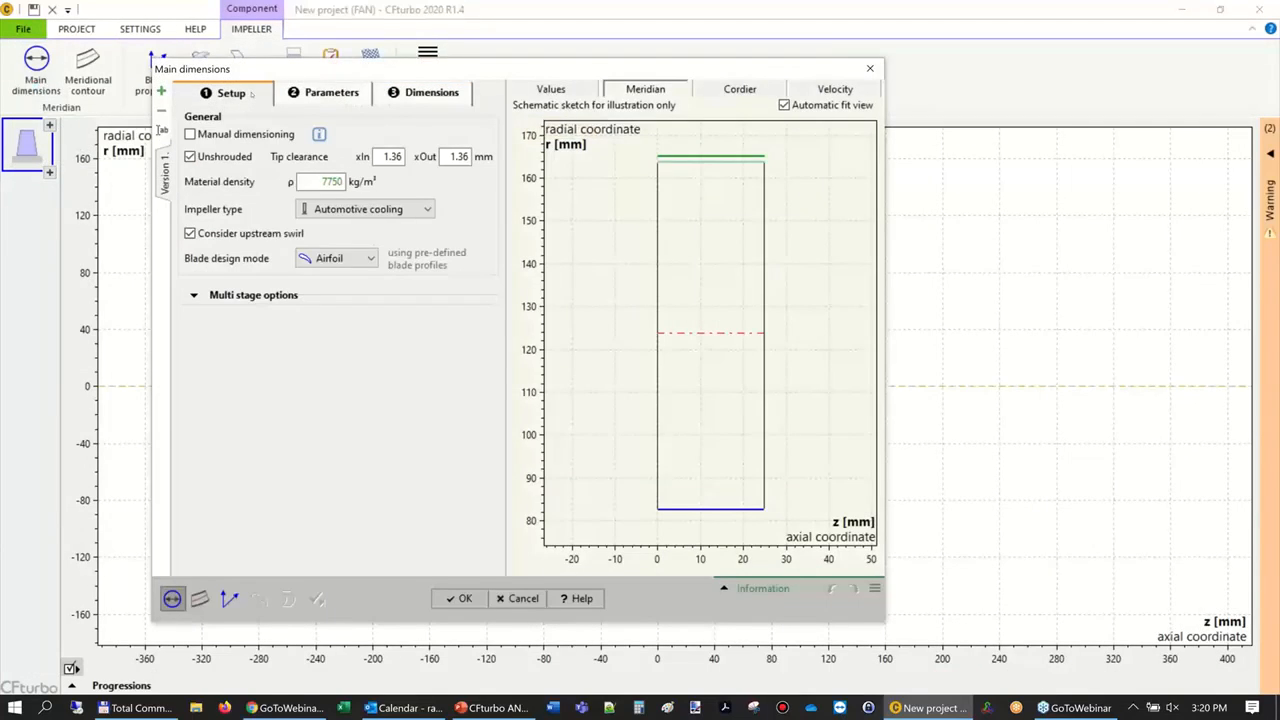
left_click(360, 210)
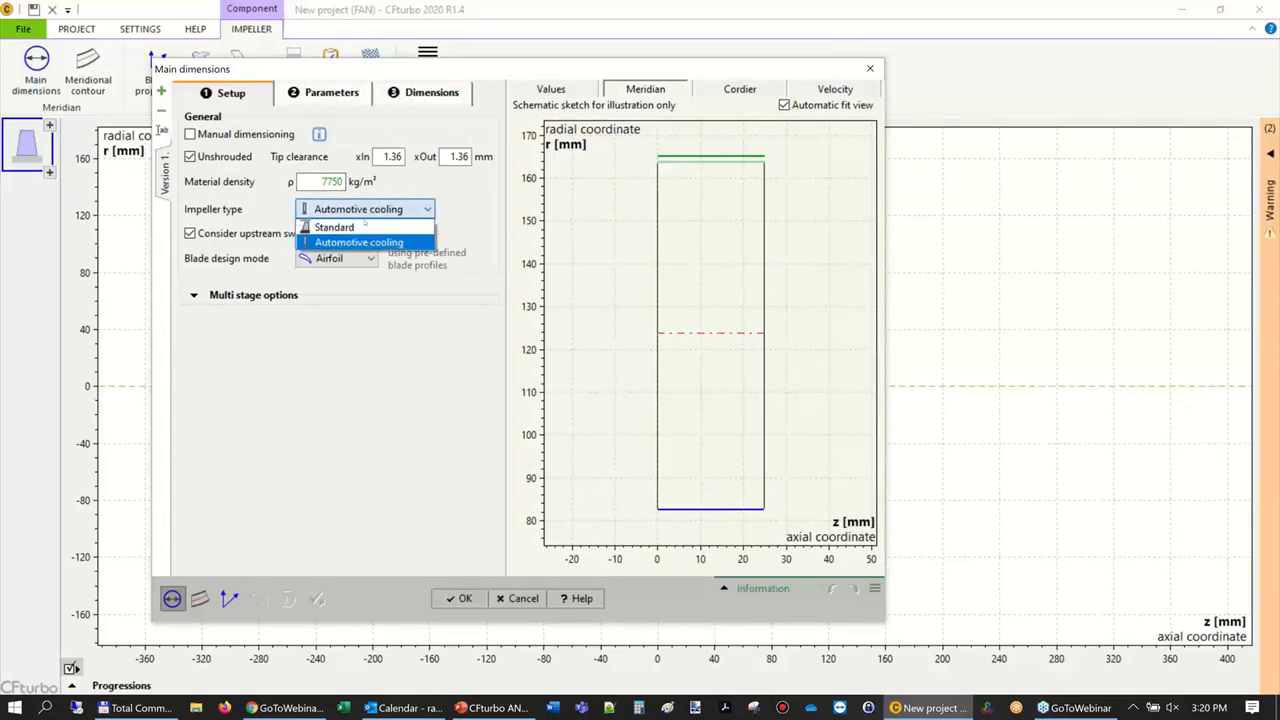
left_click(363, 227)
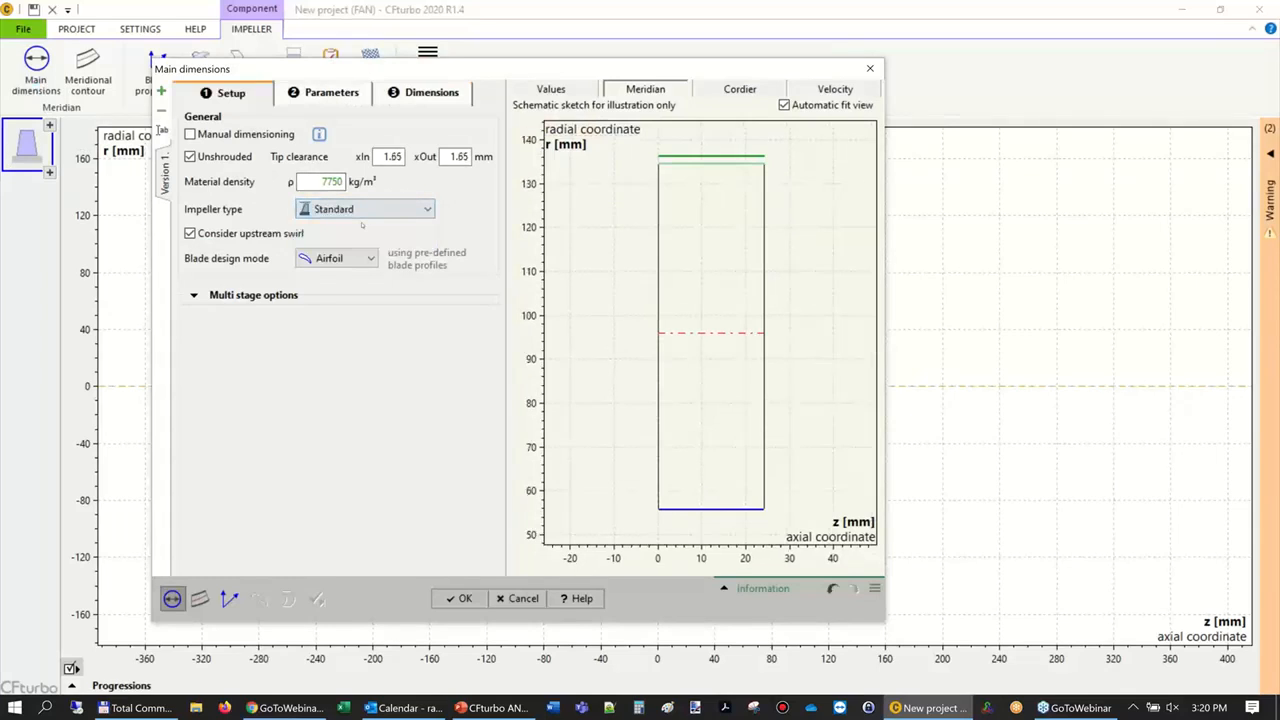
Keep the default work coefficient ψ, set the hub diameter ratio dH/dS to 46.5 %, and recalculate the main dimensions.
left_click(345, 93)
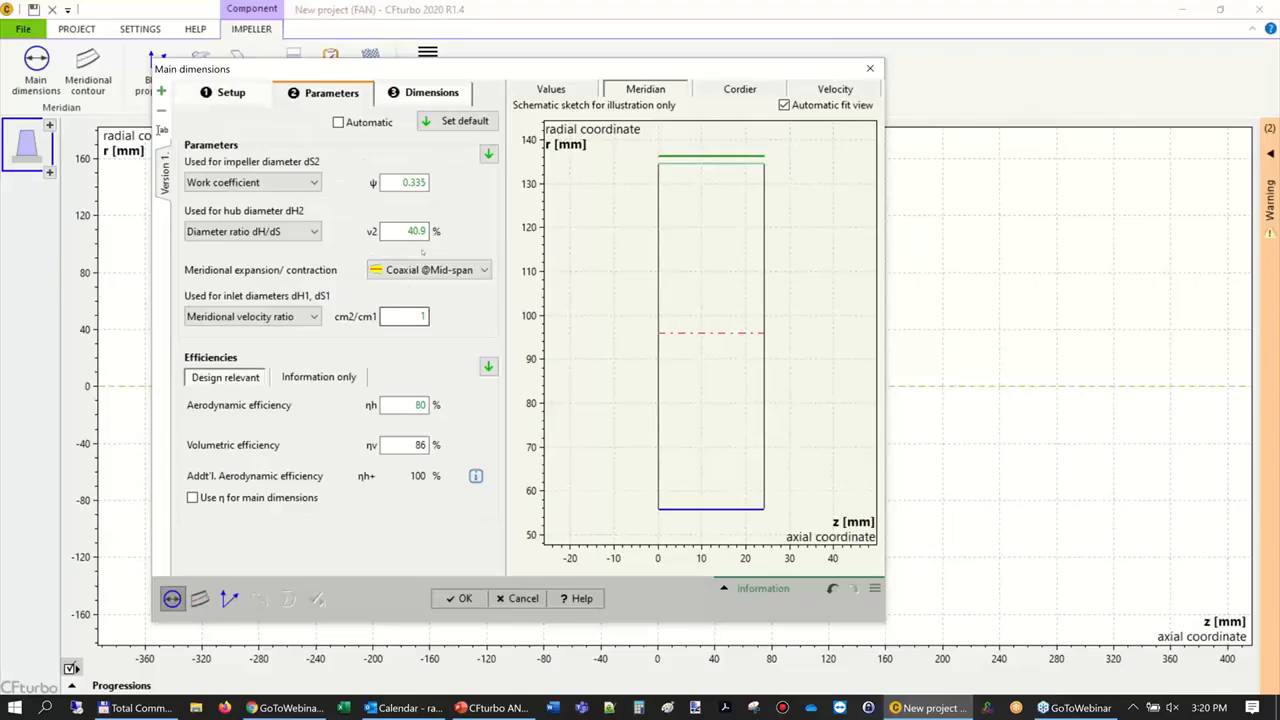
left_click(405, 186)
left_click(488, 154)
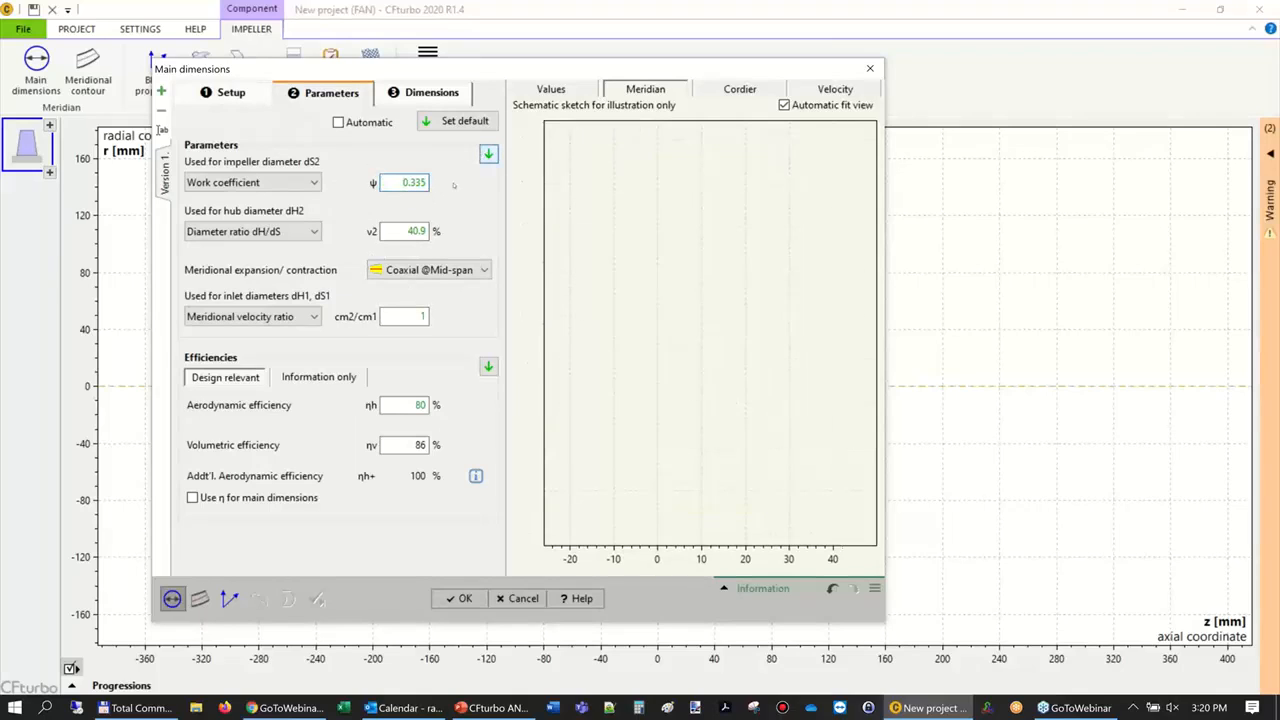
left_click(407, 231)
left_click_drag(406, 248, 430, 256)
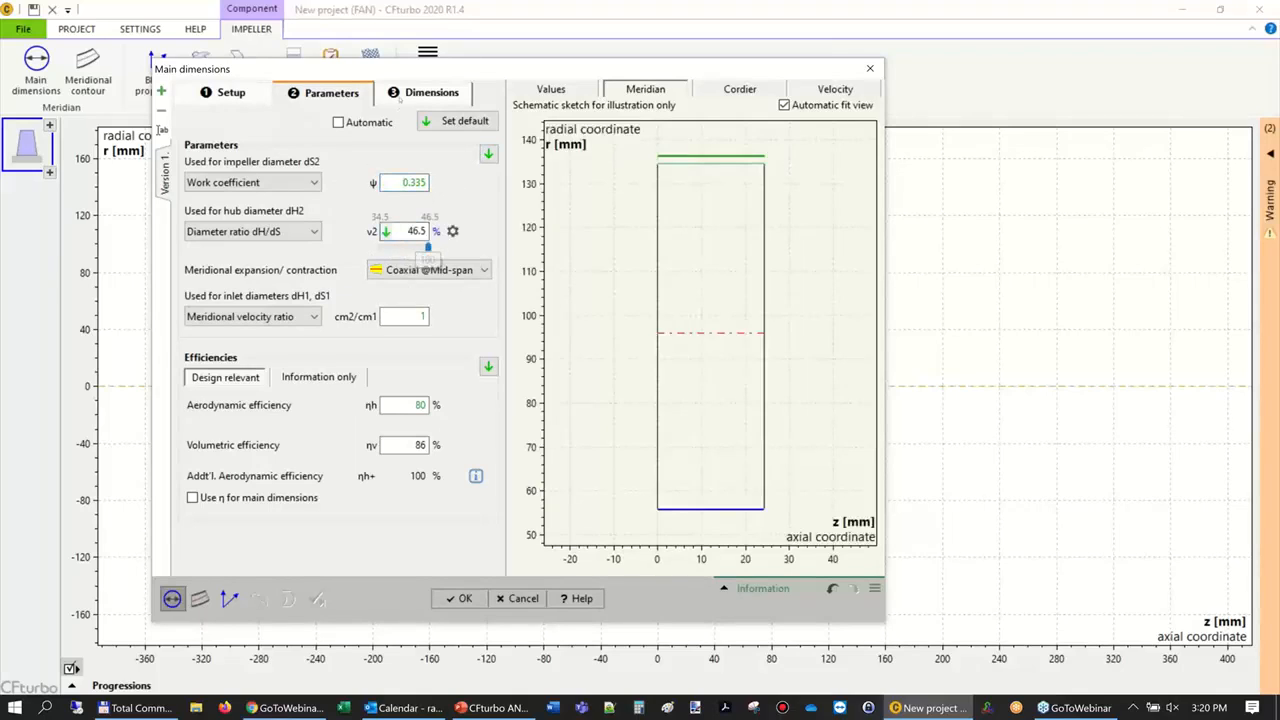
left_click(398, 92)
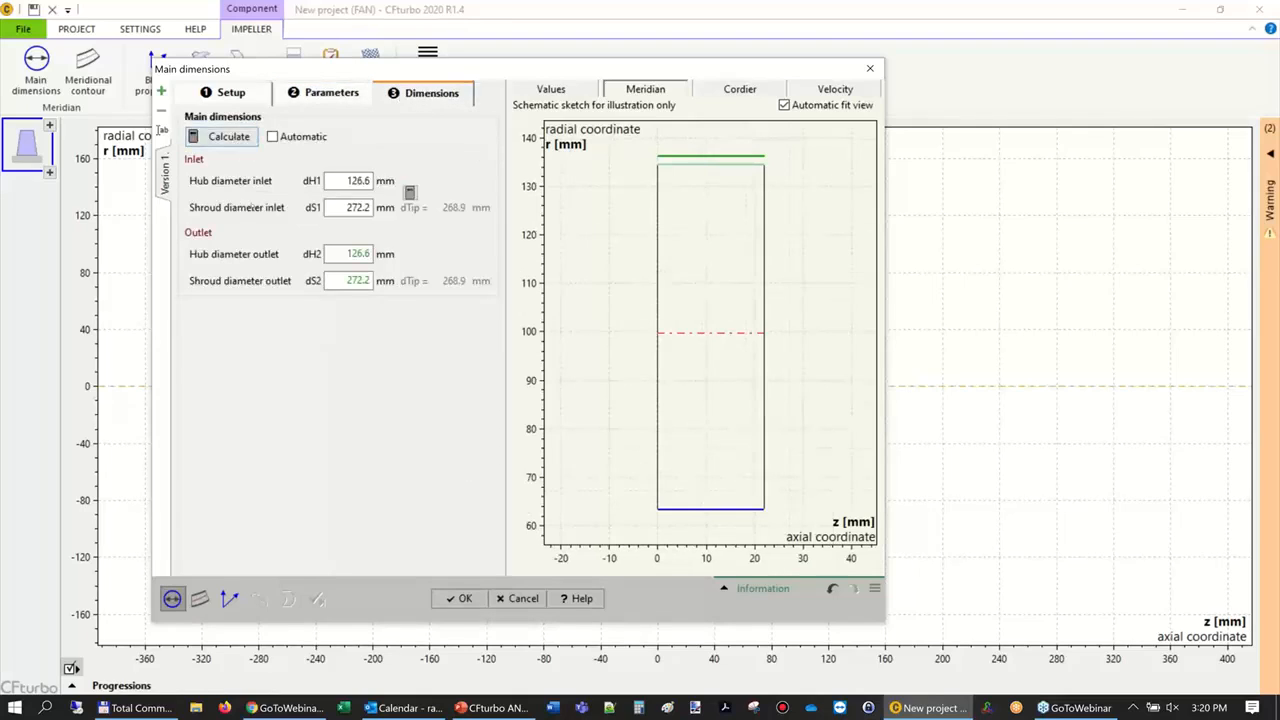
left_click(331, 93)
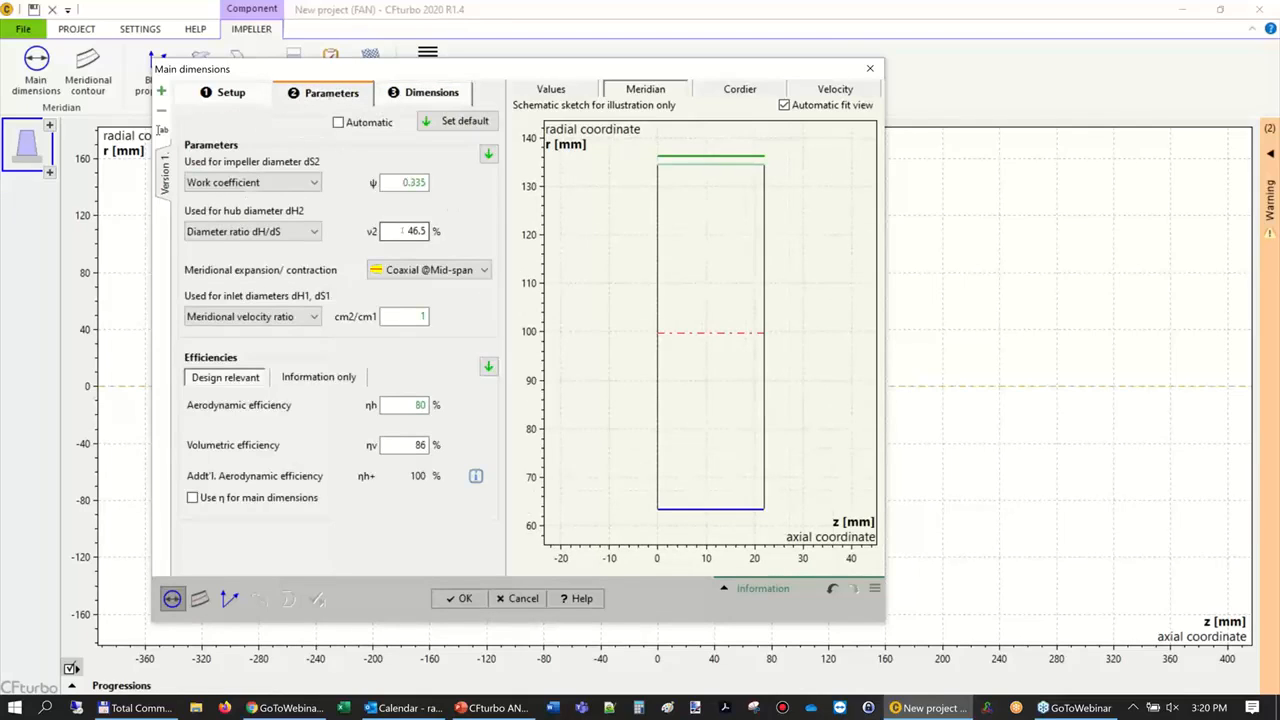
left_click(420, 93)
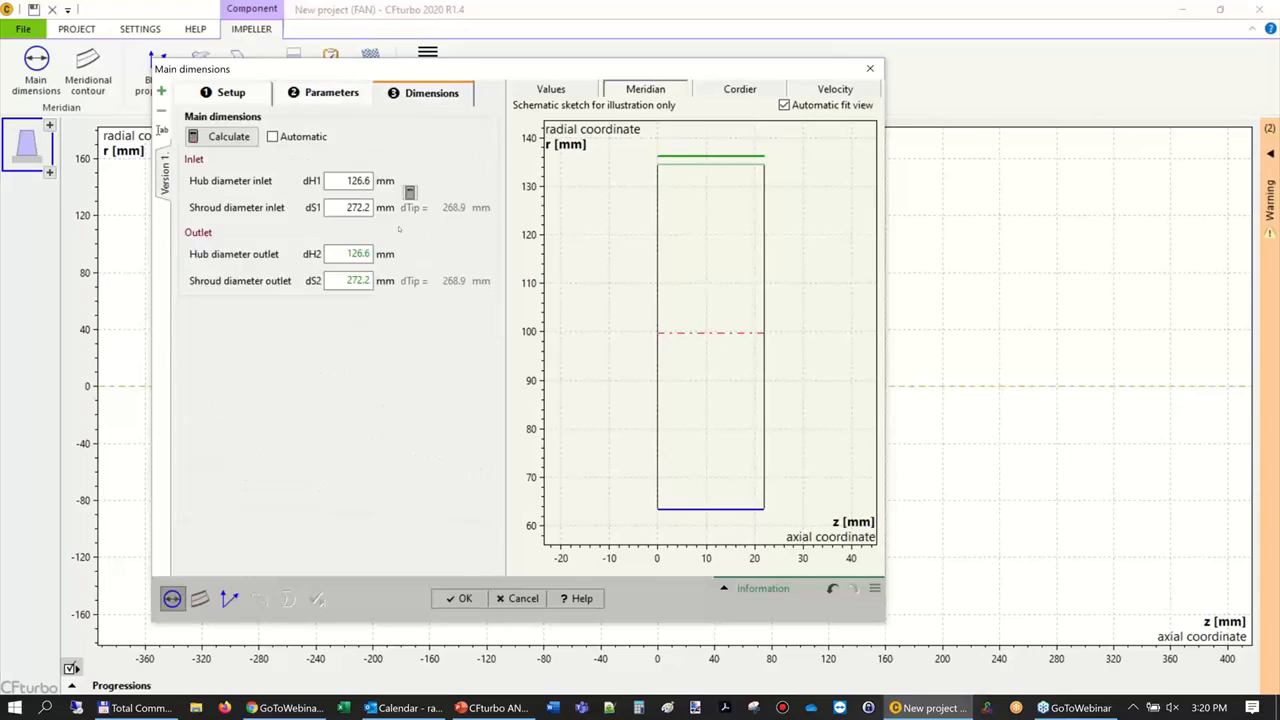
Set the hub diameters to 130 mm and the shroud diameters to 300 mm at both inlet and outlet.
double_click(346, 180)
type("130")
double_click(343, 207)
type("300")
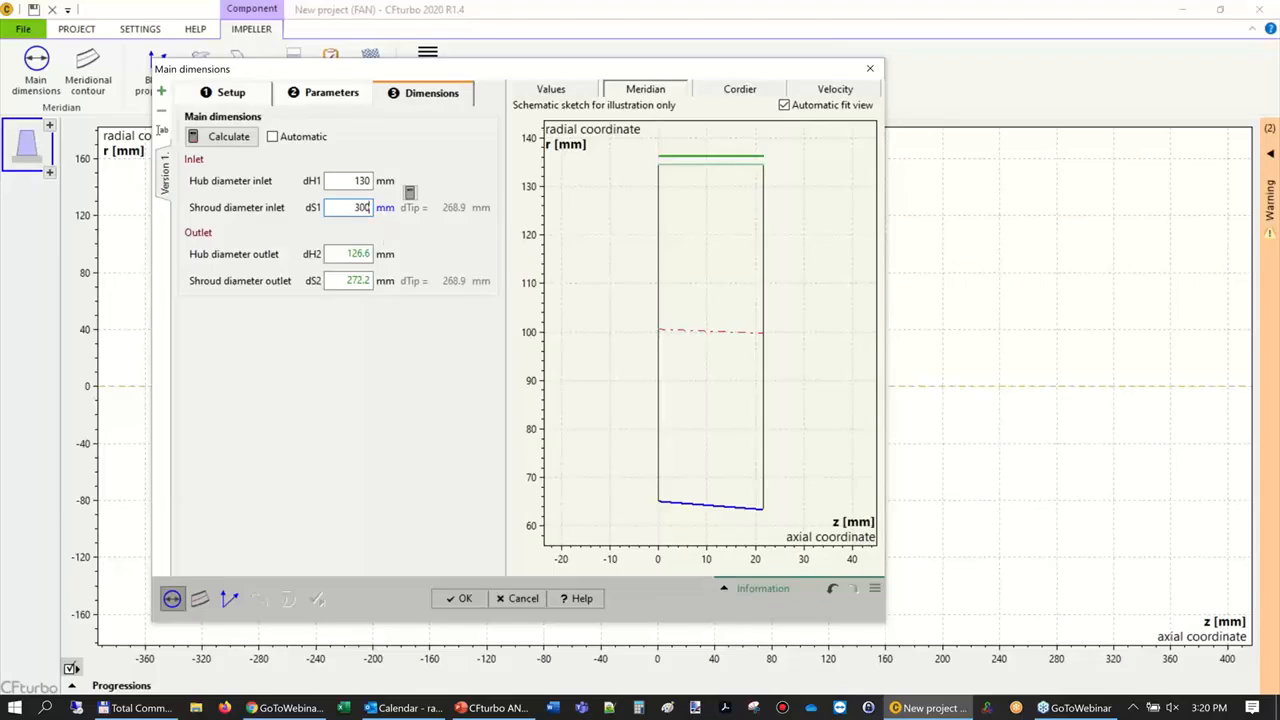
key("Tab")
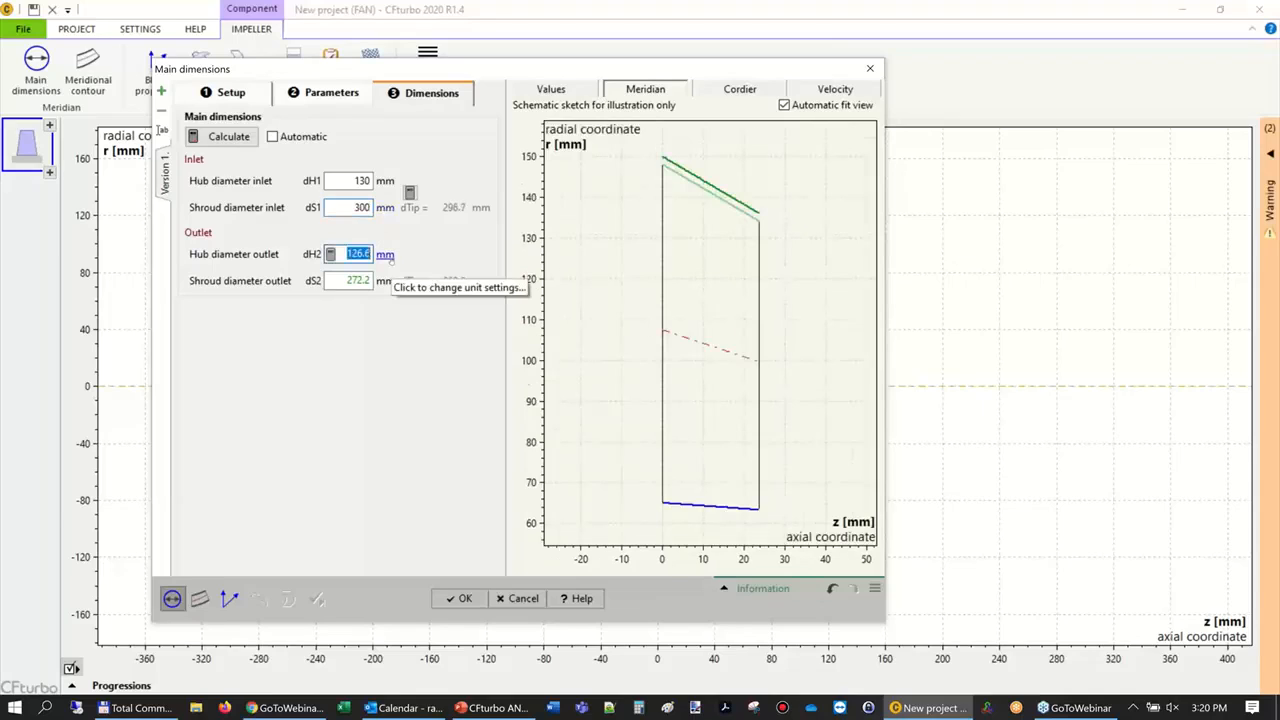
type("130")
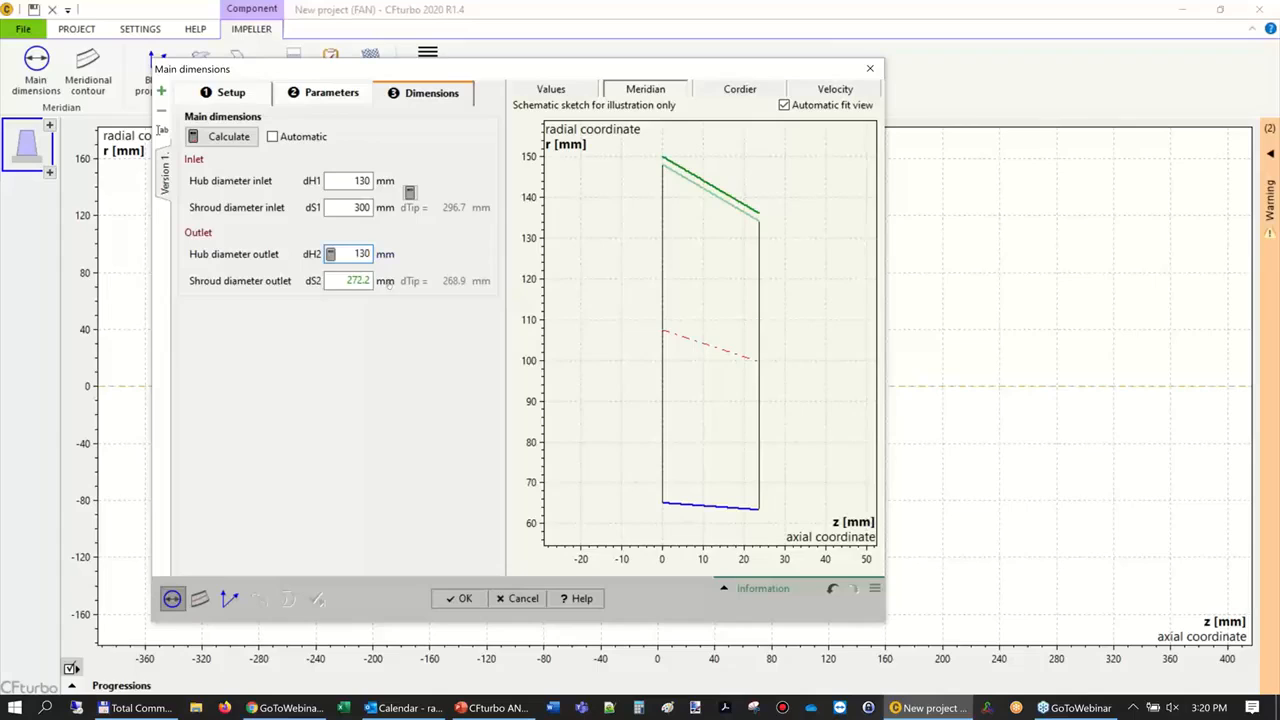
key("Tab")
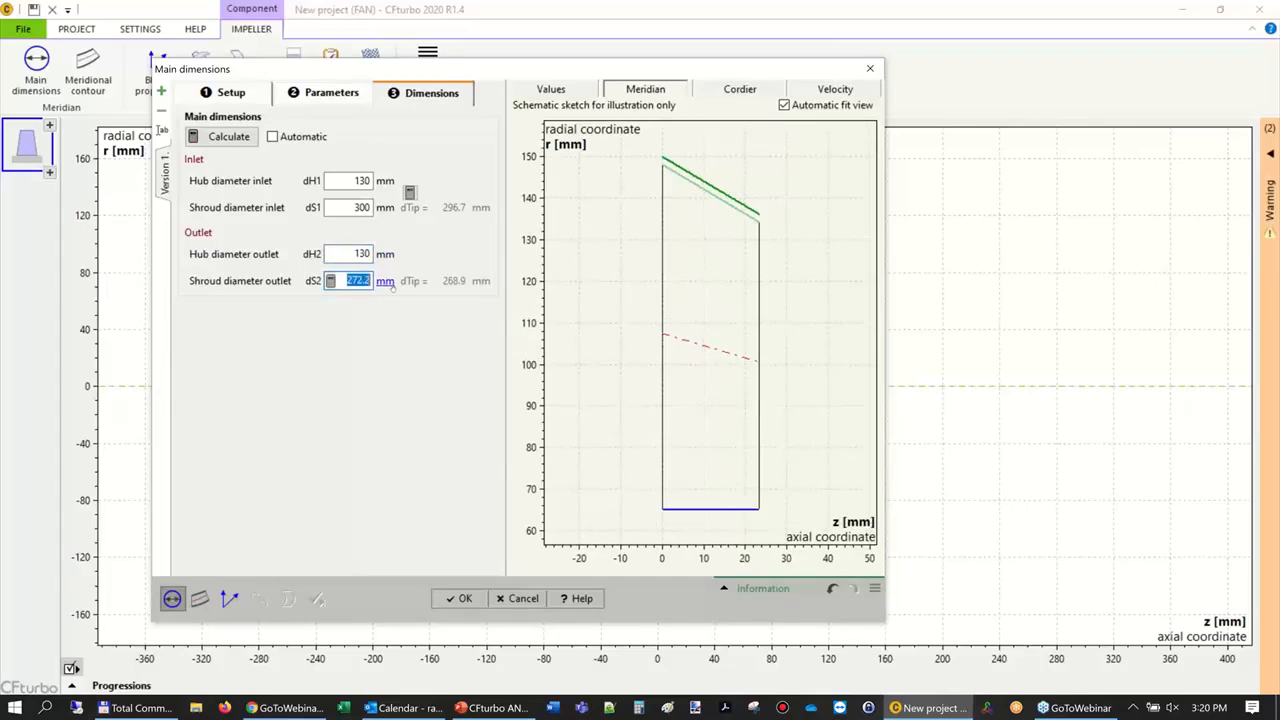
type("300")
Place the outlet end of the meridional contour's midline at z = 90 mm and activate the solid design for hub and shroud.
left_click(200, 598)
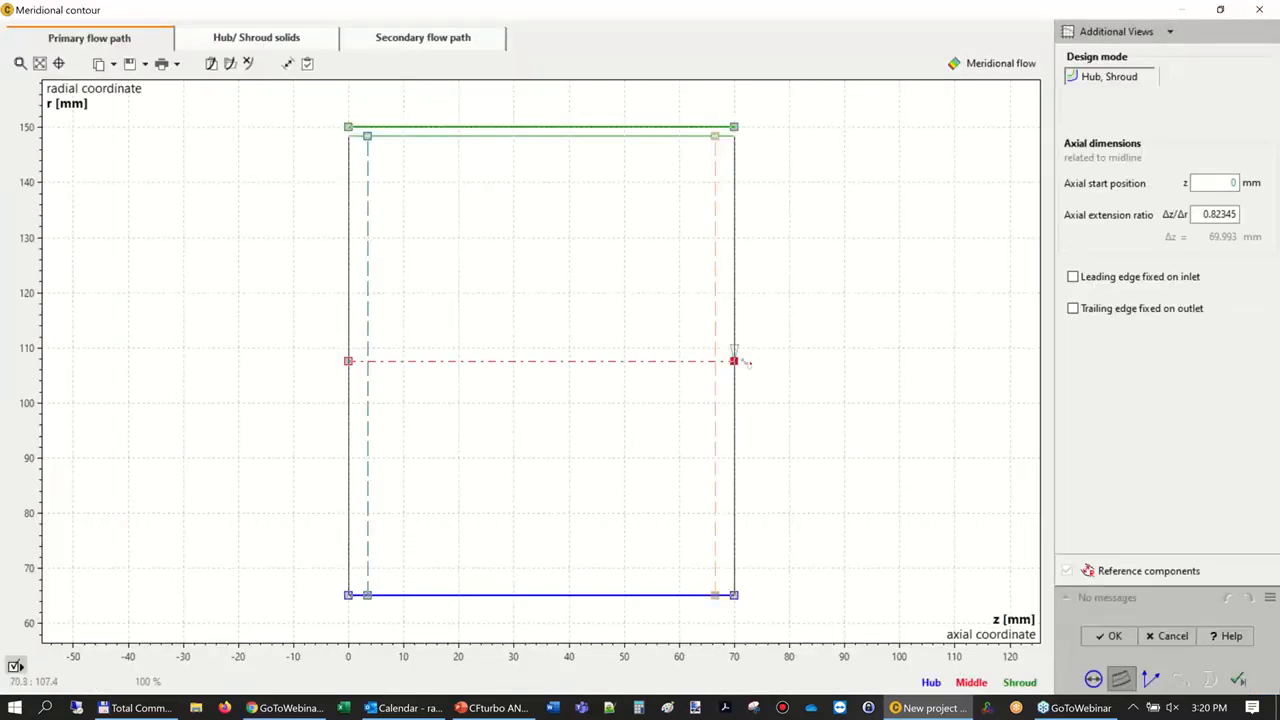
left_click_drag(737, 361, 845, 363)
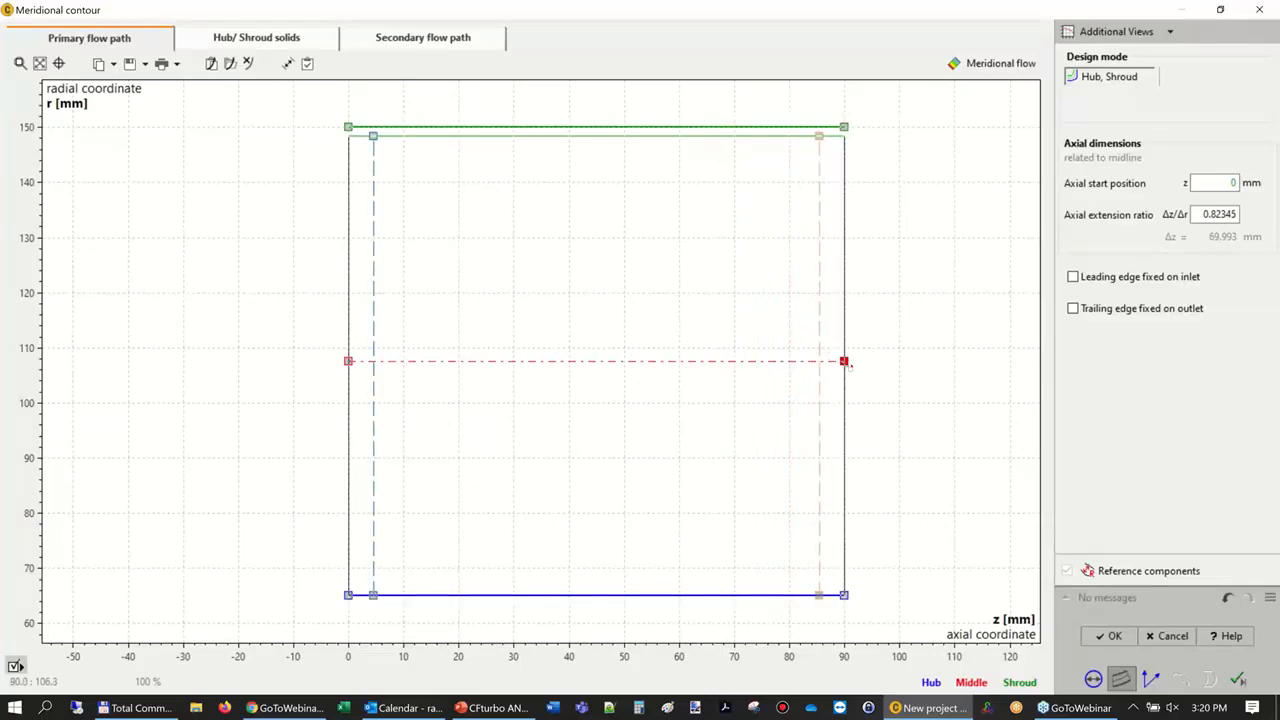
double_click(845, 362)
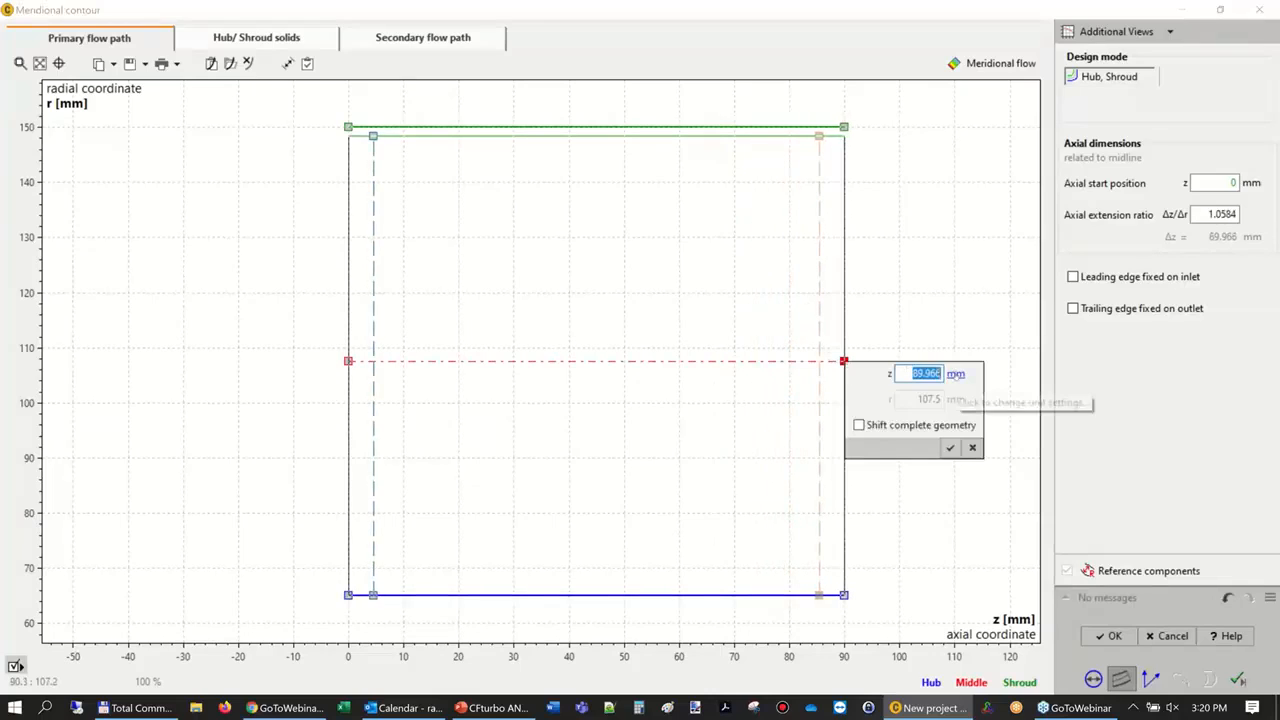
type("90")
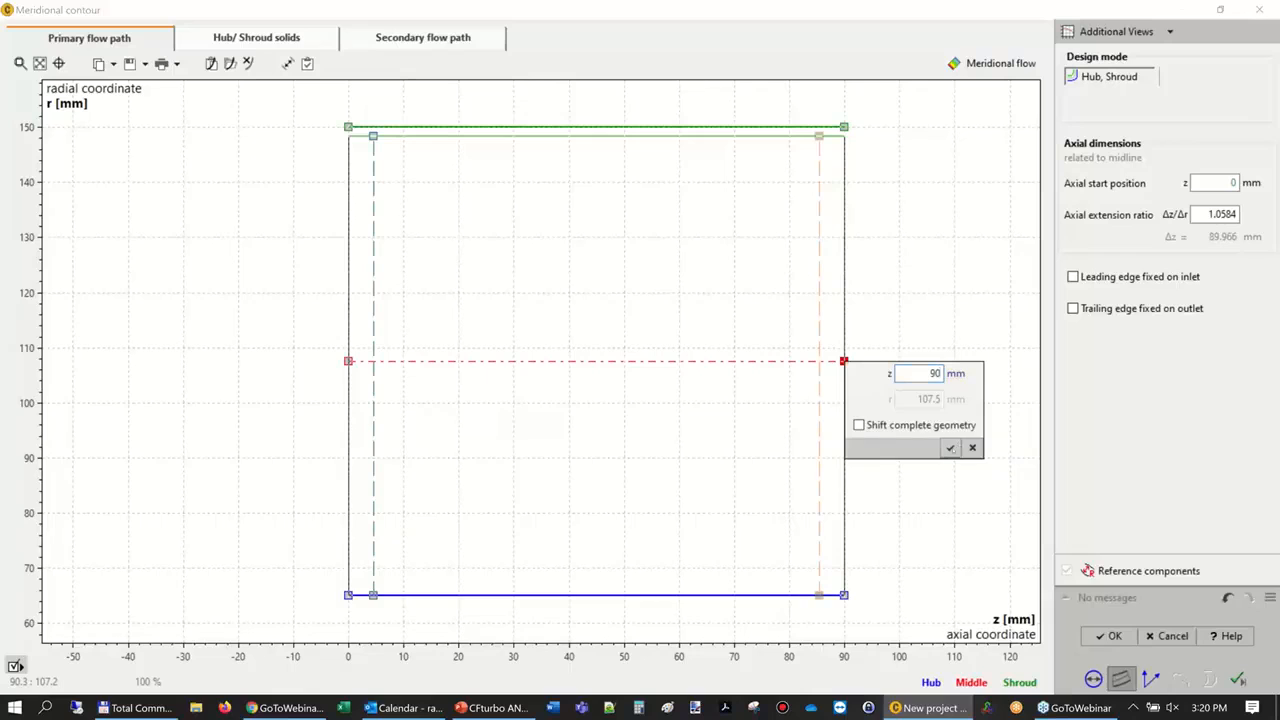
key("Return")
left_click(256, 38)
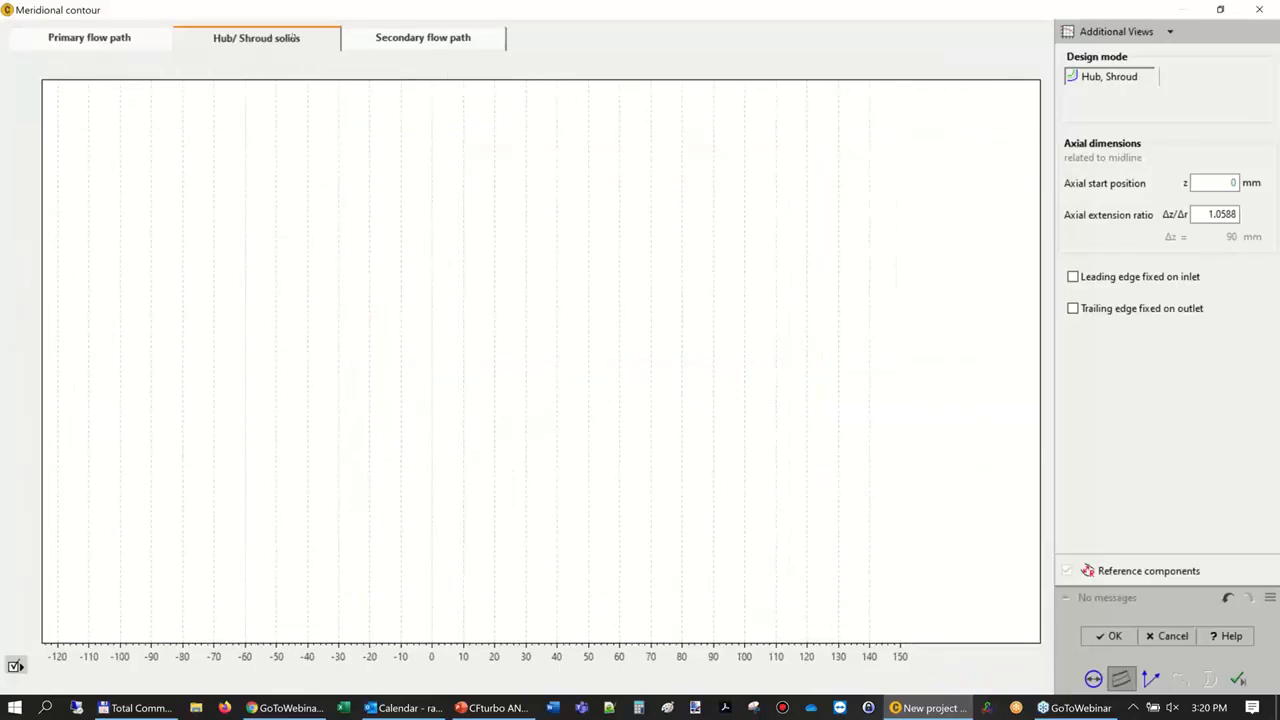
left_click(1068, 119)
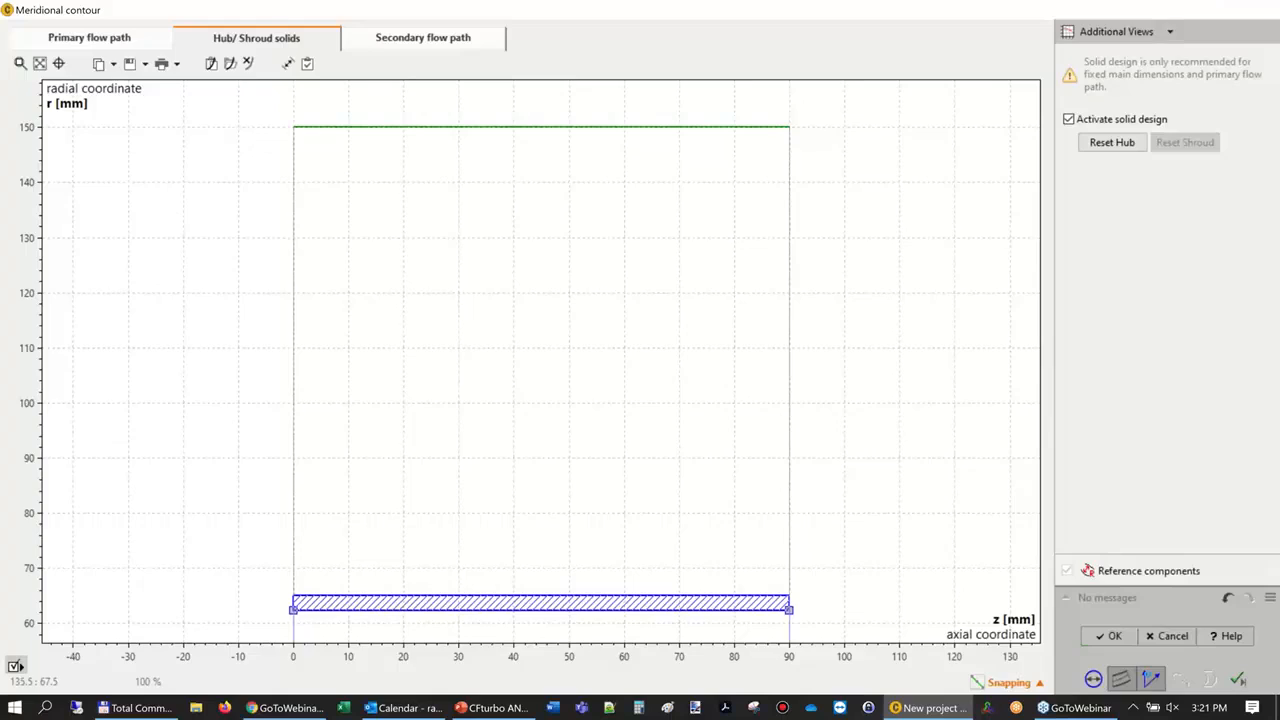
Set the number of blade spans to 10 in the blade properties, checking the span distribution in the meridian view.
left_click(1151, 679)
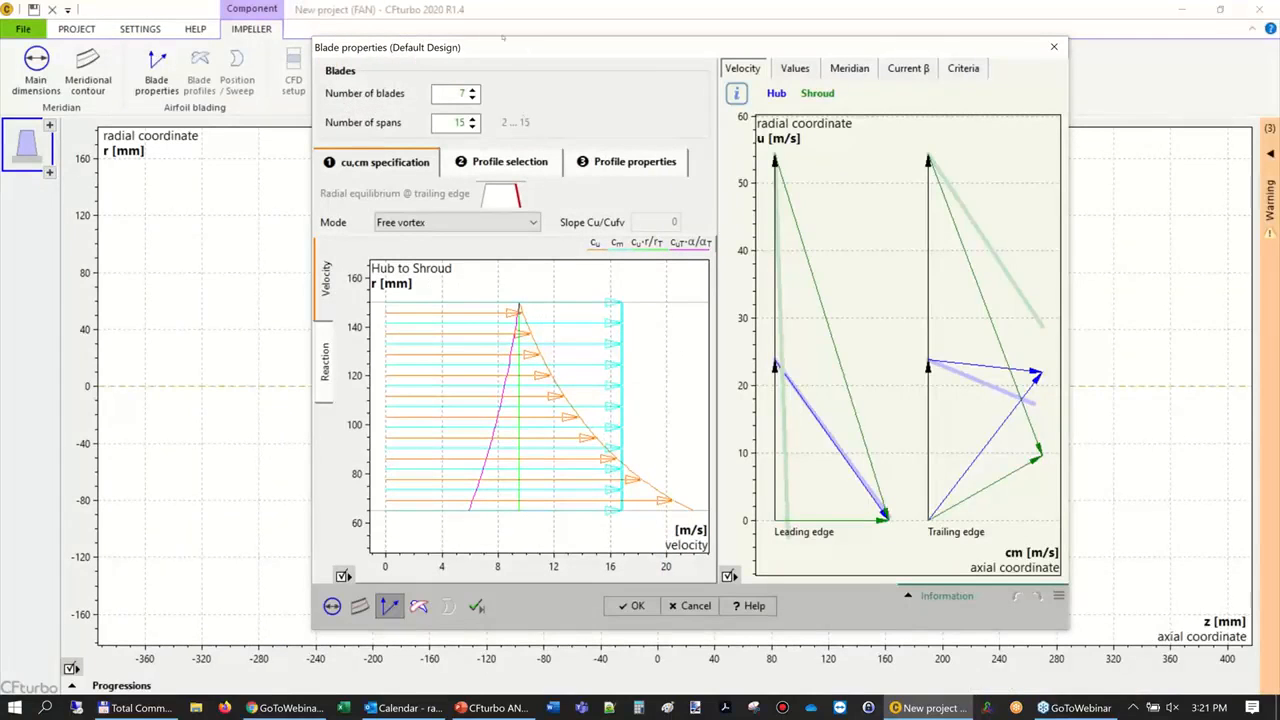
left_click_drag(503, 38, 458, 27)
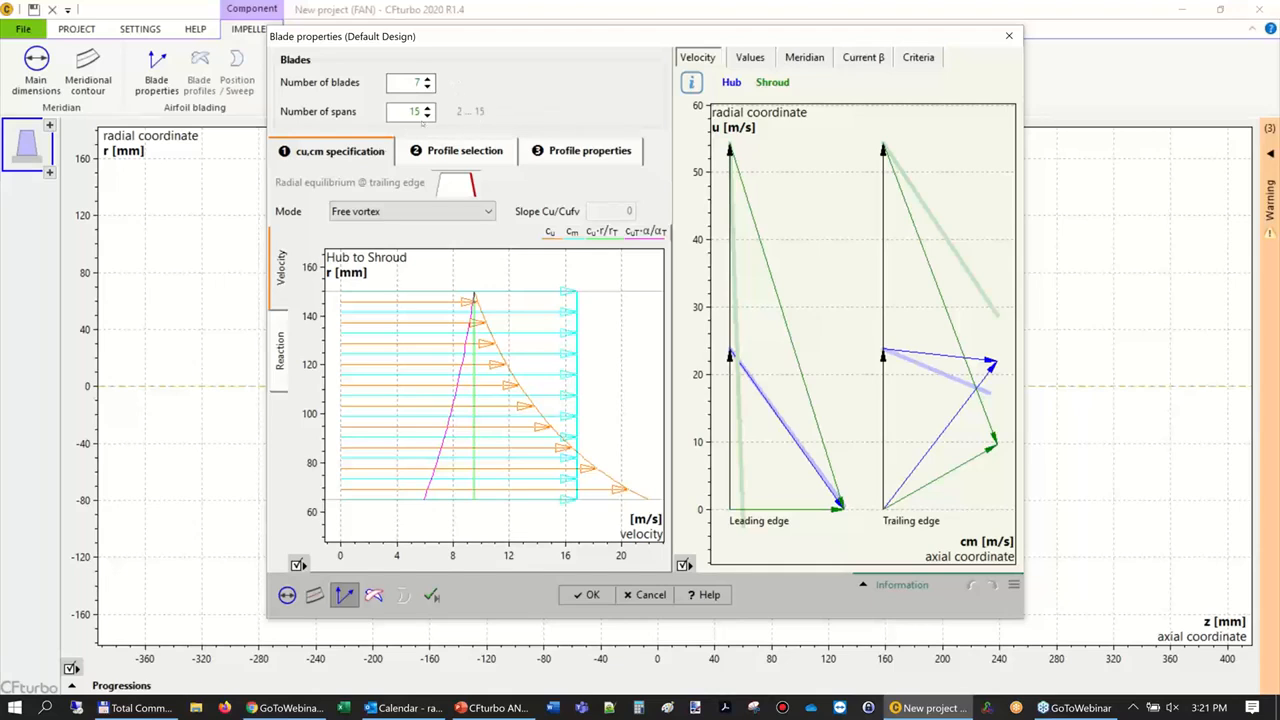
left_click(427, 116)
left_click(800, 58)
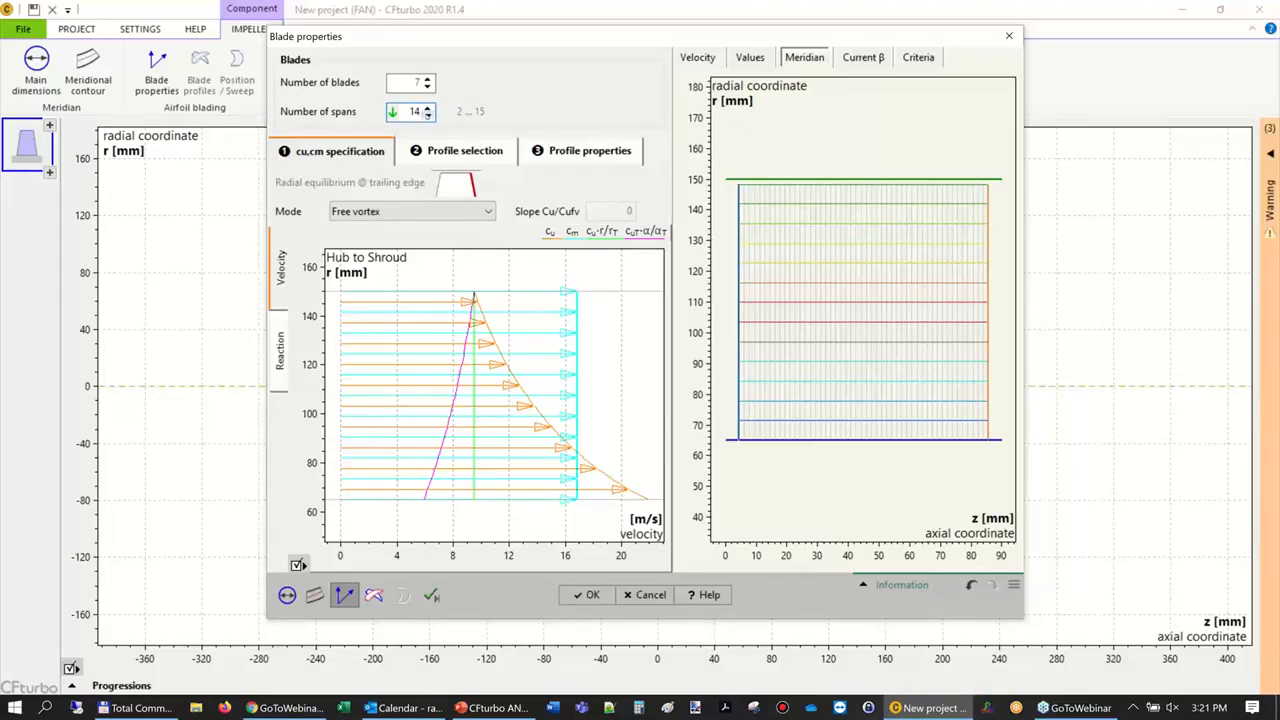
left_click(427, 116)
left_click(427, 116)
left_click(427, 116)
left_click(427, 116)
left_click(428, 115)
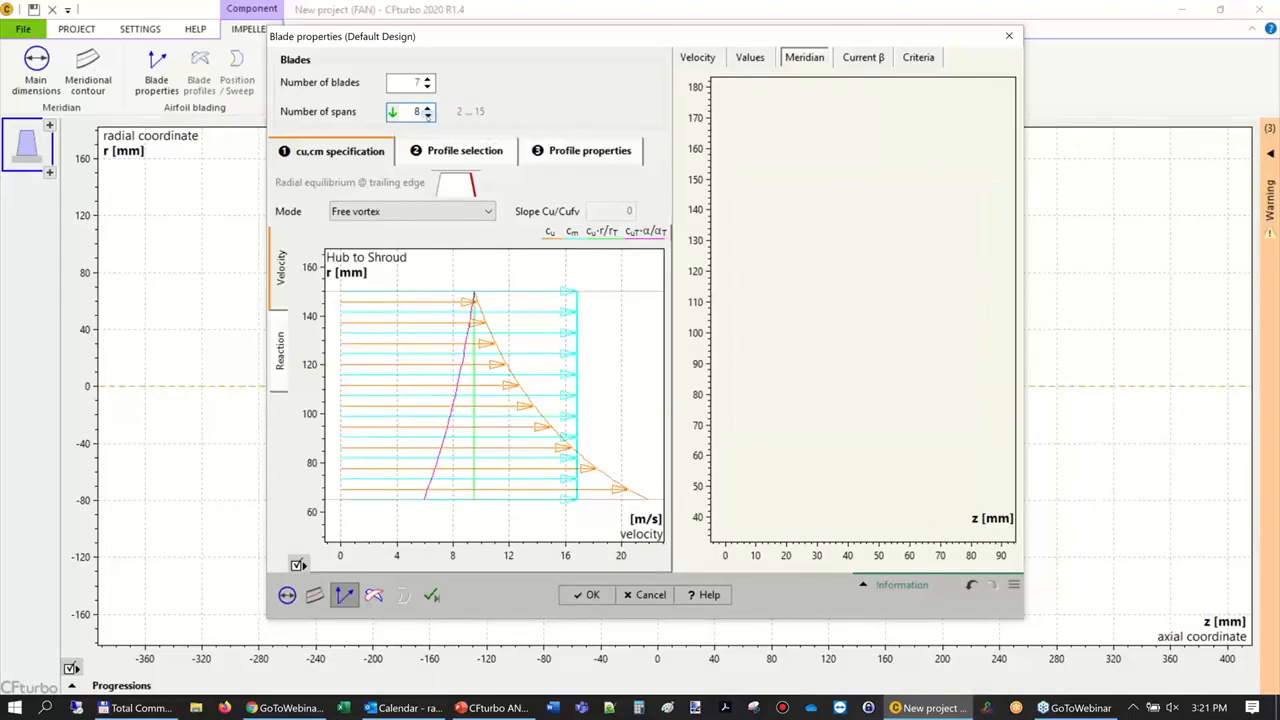
left_click(428, 115)
left_click(427, 107)
left_click(427, 107)
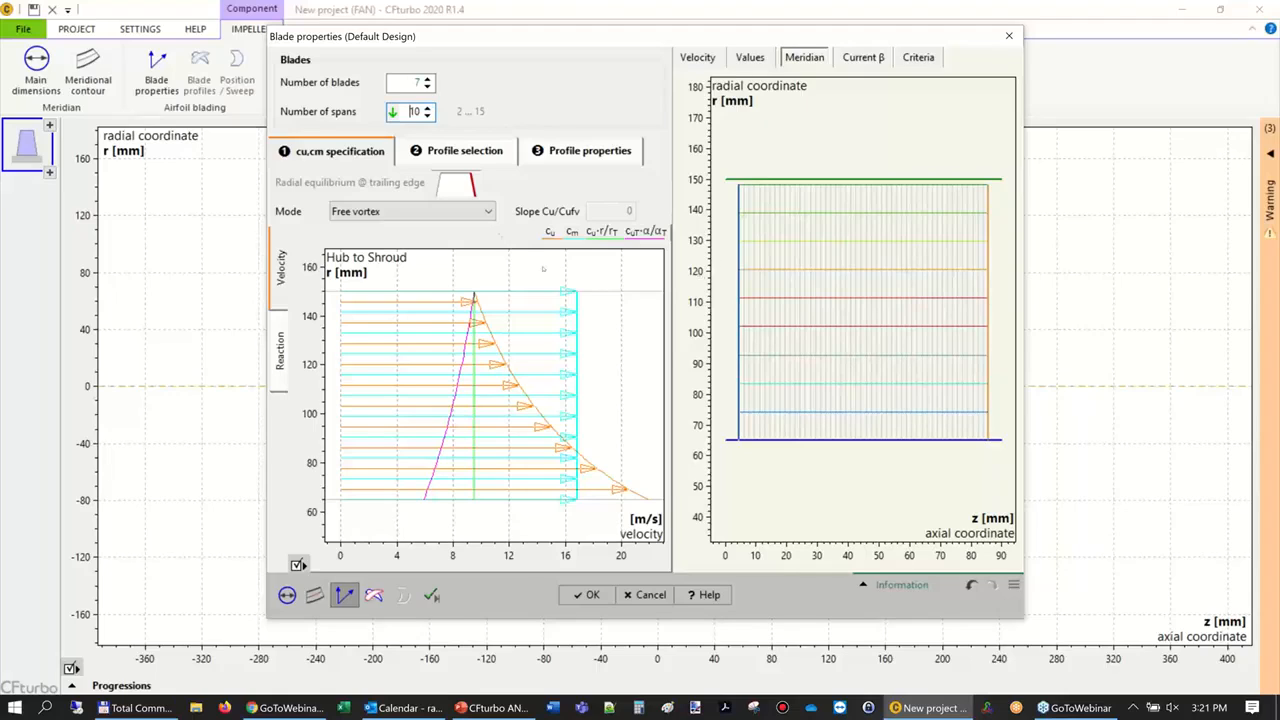
Use the Variable load mode and shape the cu distribution to about 13 m/s at the shroud and about 10 m/s at the hub.
left_click(487, 211)
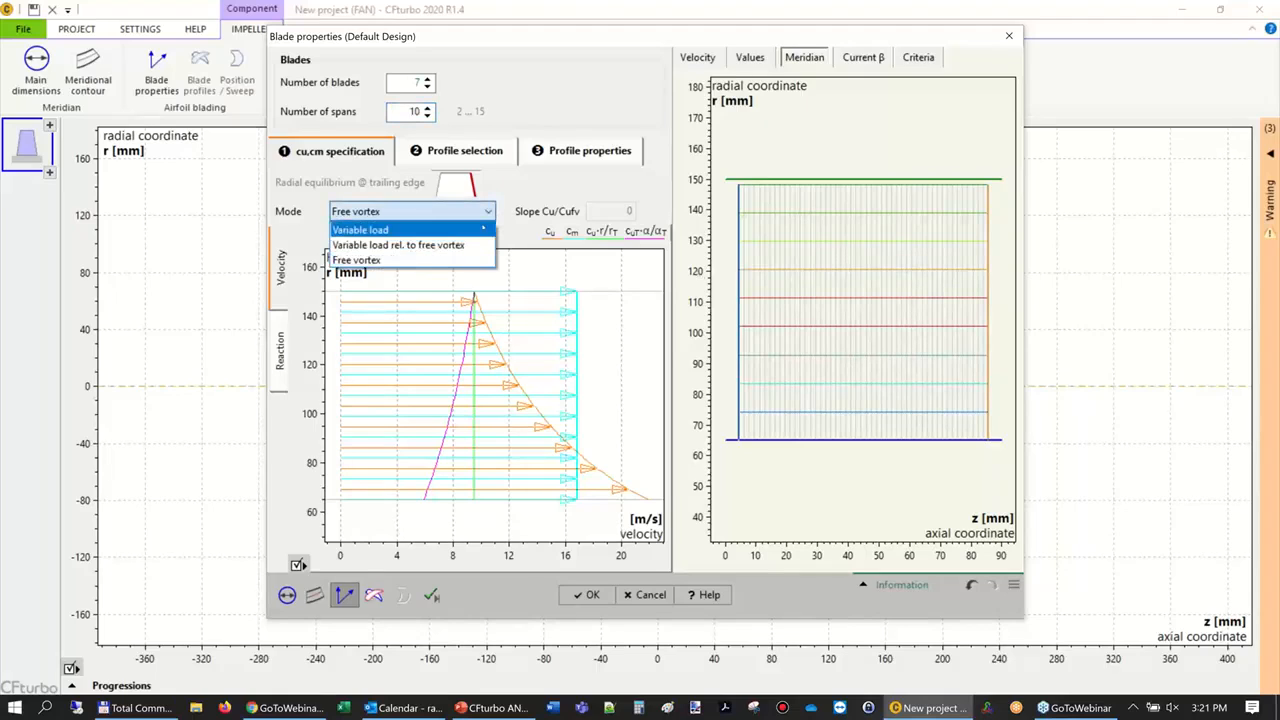
left_click(483, 229)
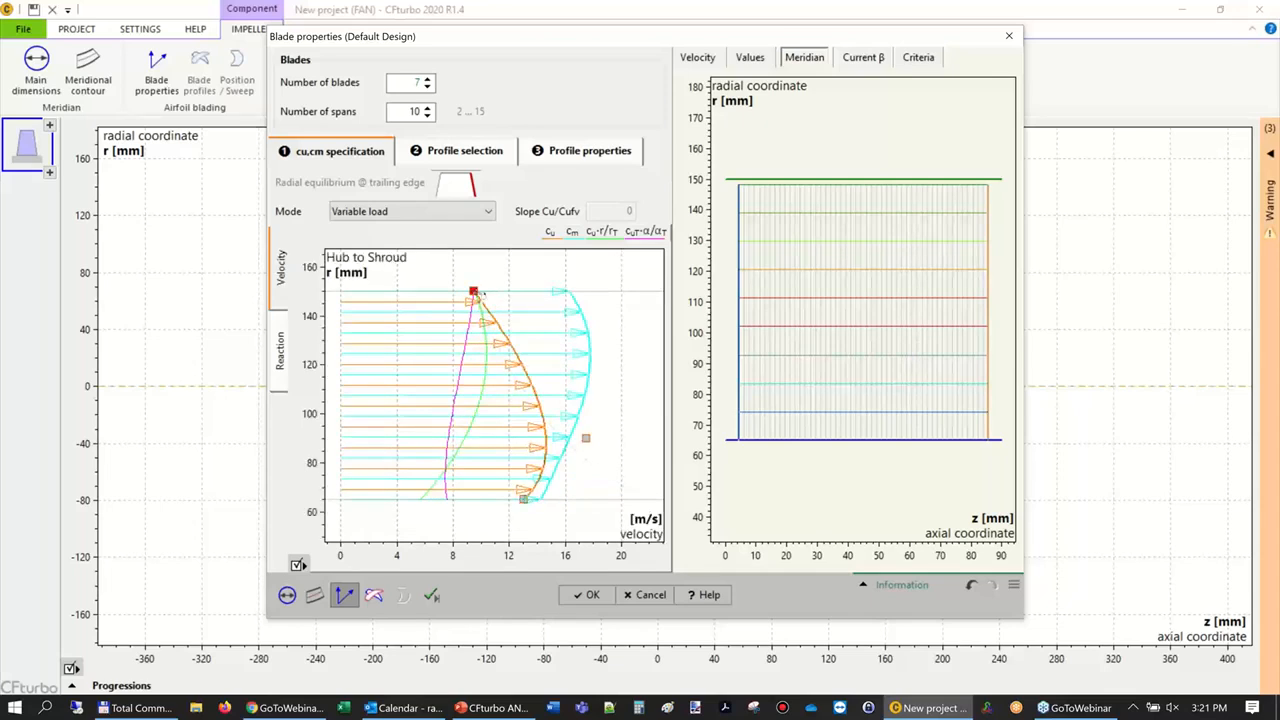
left_click_drag(475, 291, 528, 292)
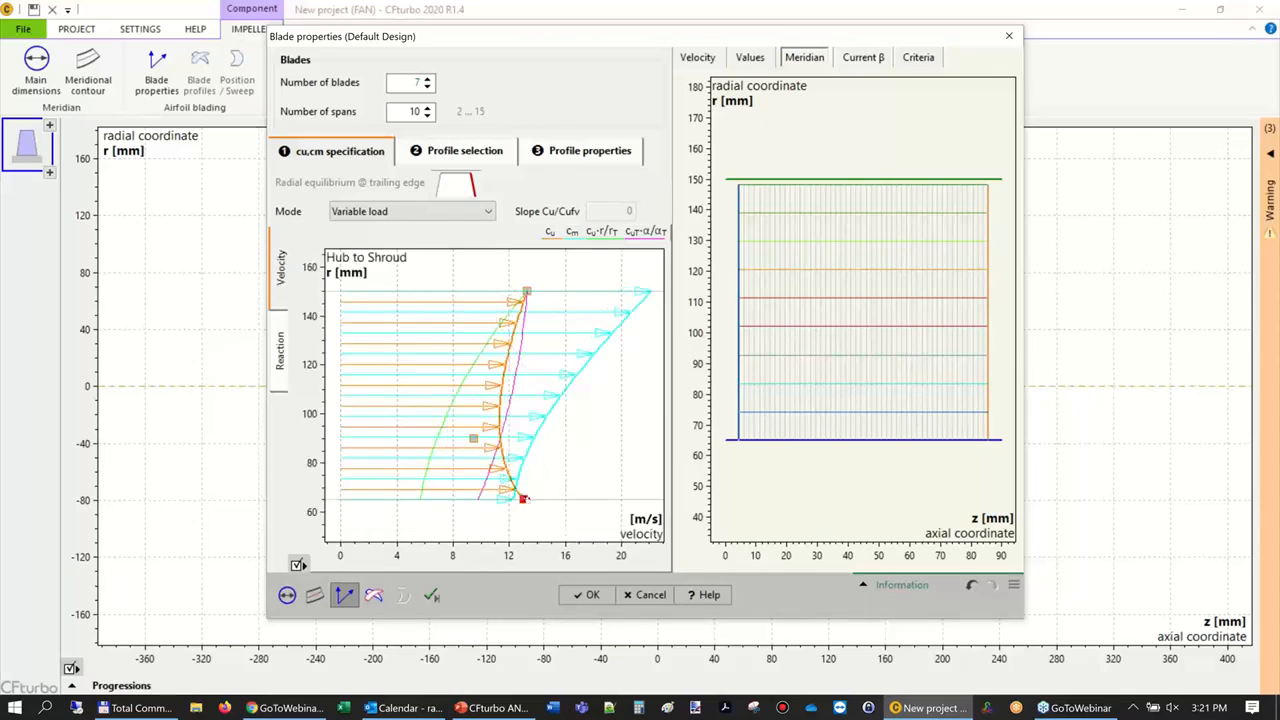
left_click_drag(524, 497, 475, 499)
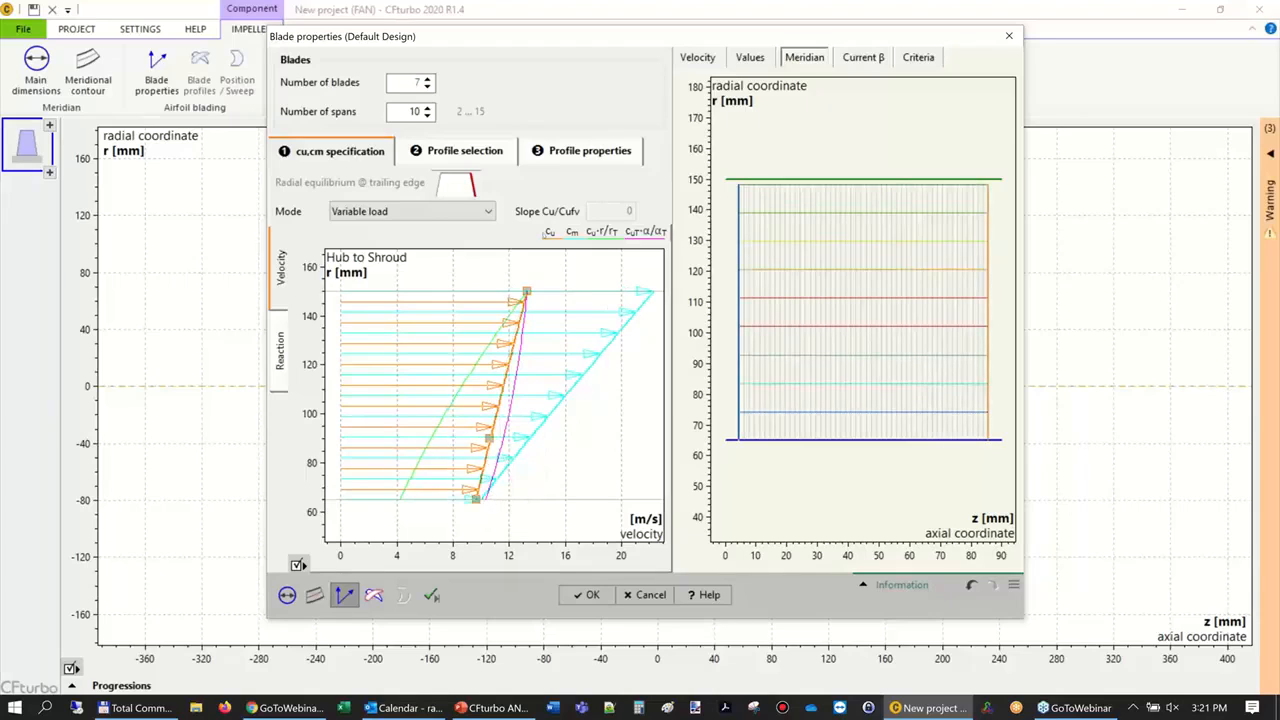
Compare the available NACA 4 Digit profiles and assign NACA 6309 to the hub span of the impeller blades.
left_click(490, 153)
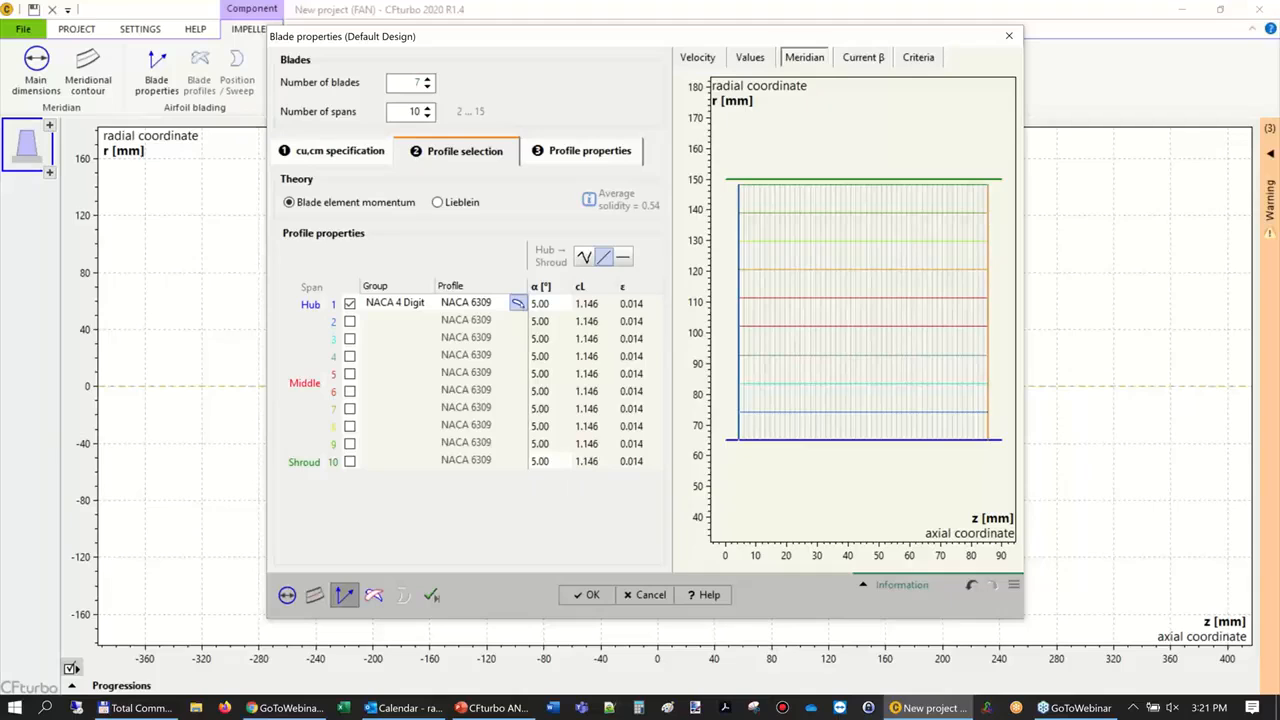
left_click(517, 302)
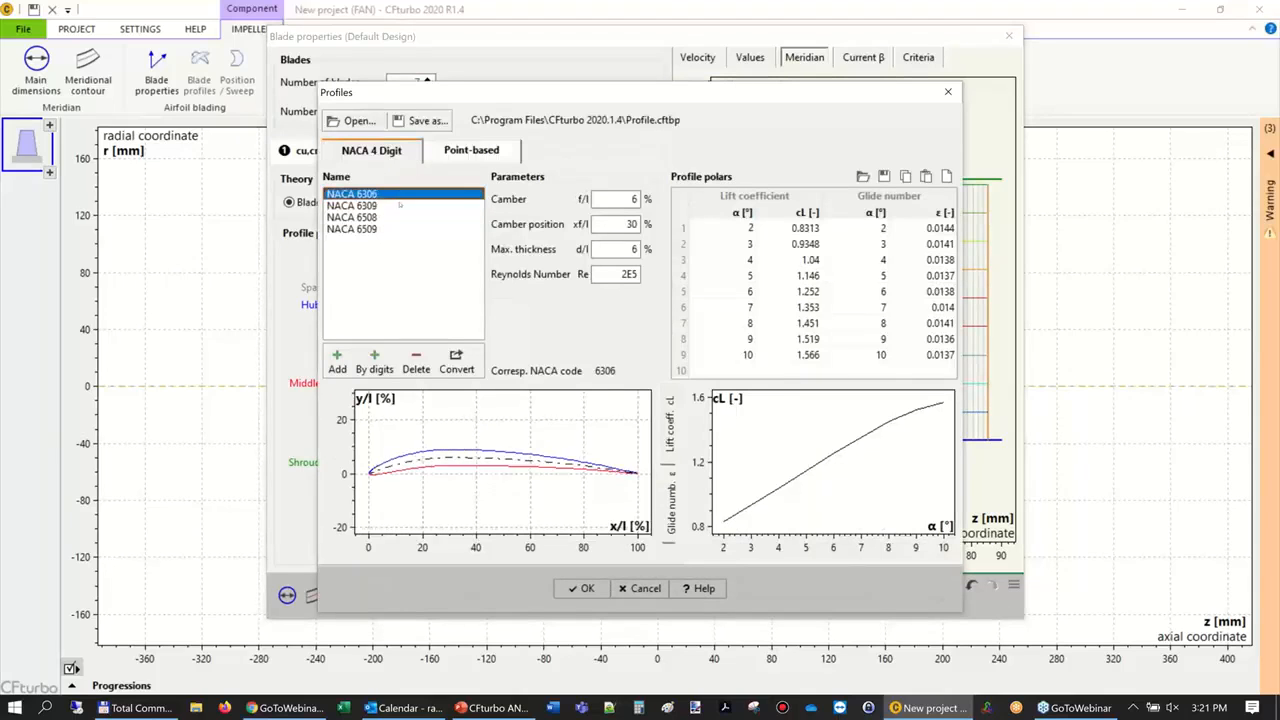
left_click(394, 218)
left_click(394, 229)
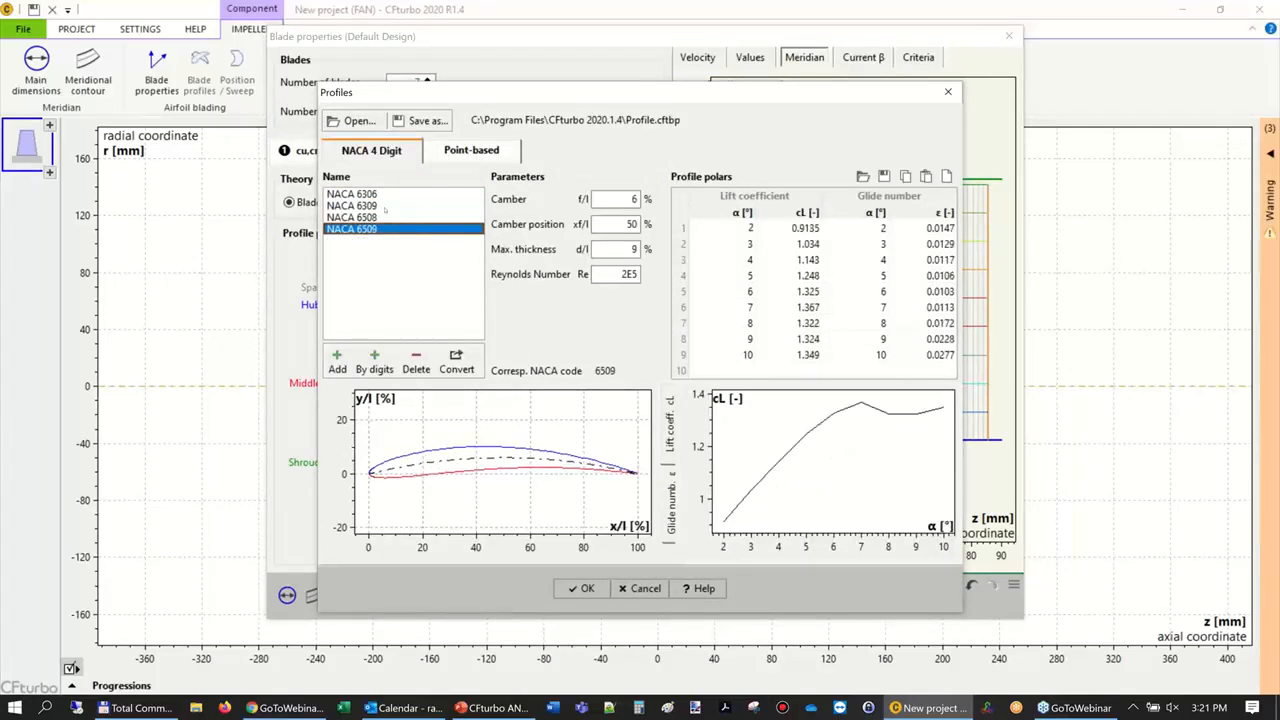
left_click(397, 206)
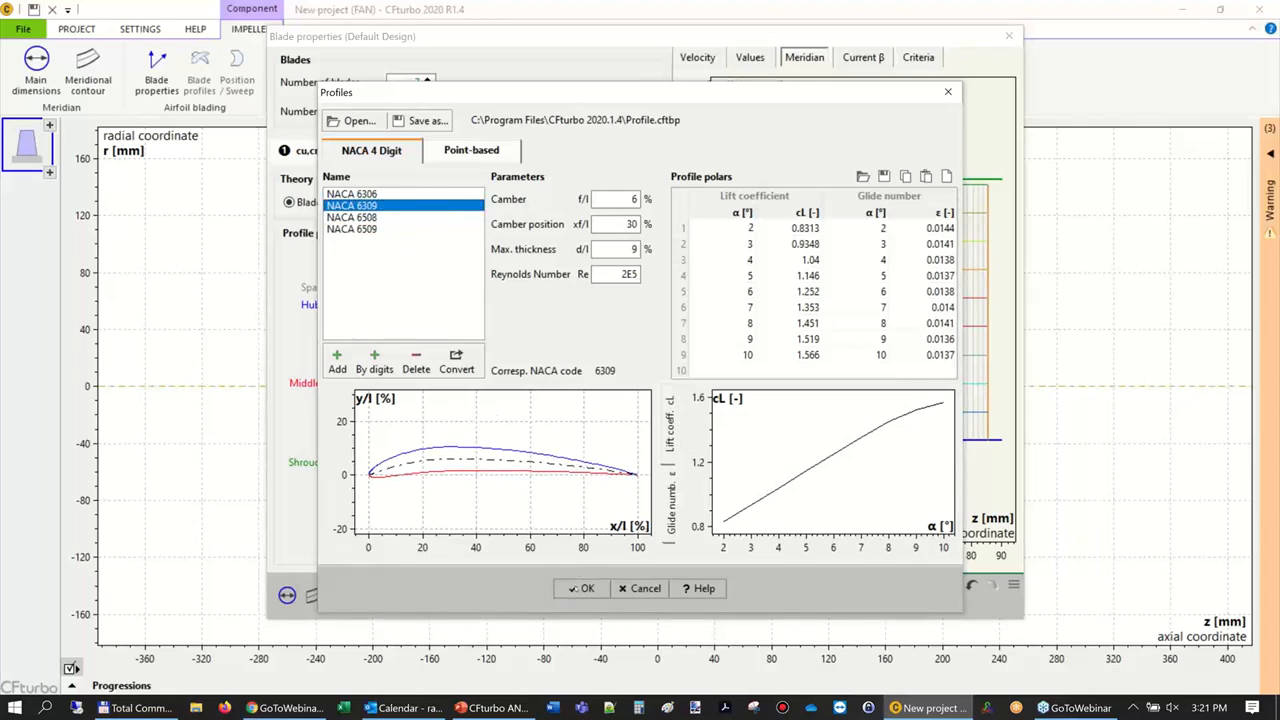
left_click(585, 589)
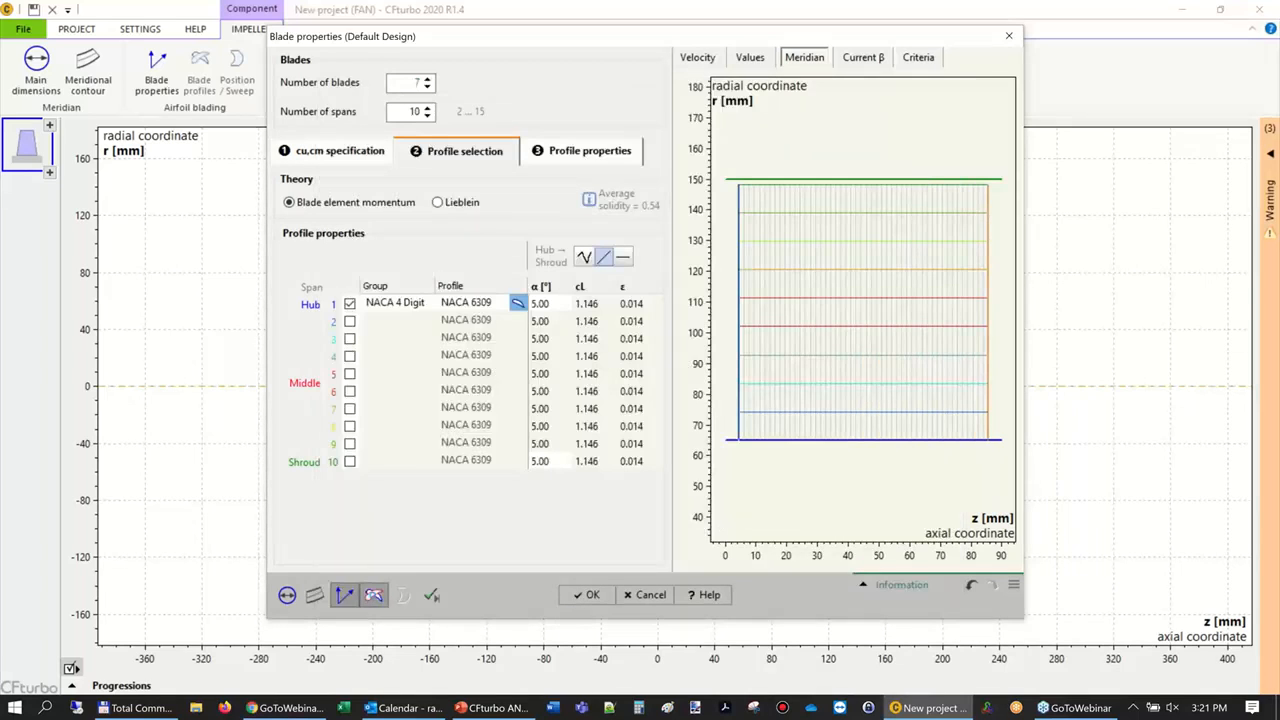
left_click(585, 594)
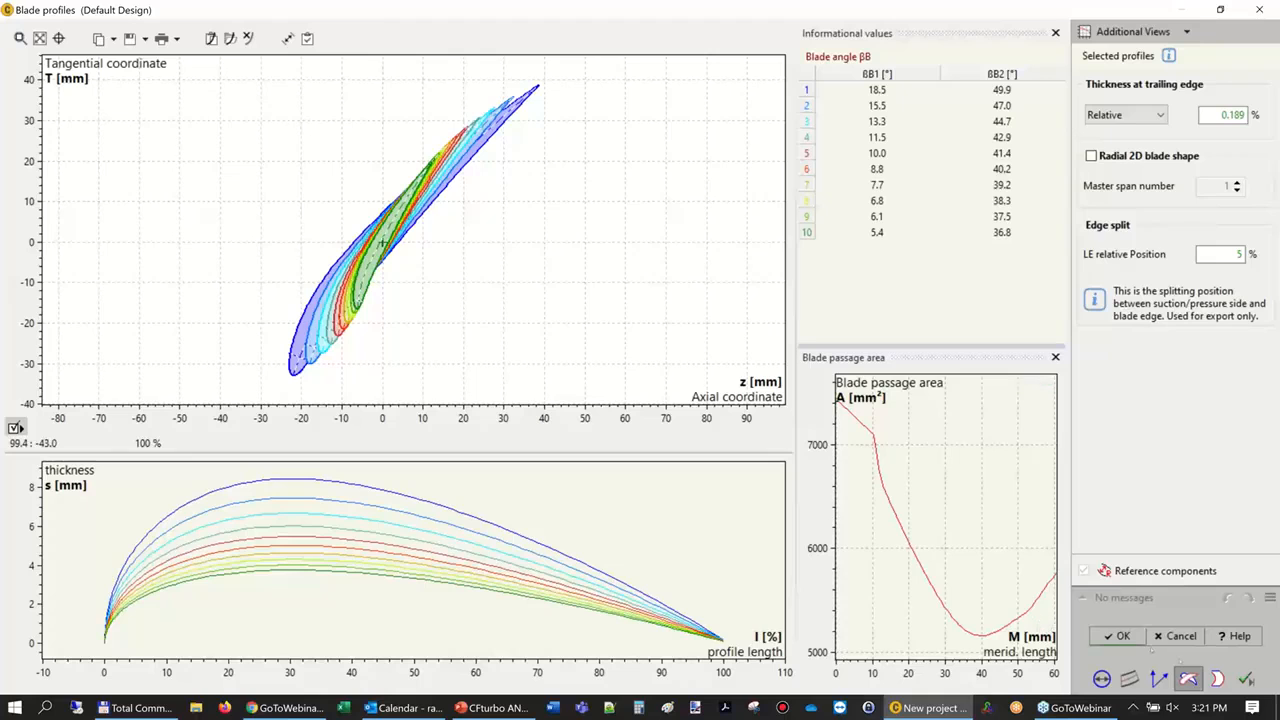
In the blade position and sweep design, shift the stacking curve's three middle control points axially to about z = 48, 42 and 42 mm, from hub to shroud.
left_click(1217, 679)
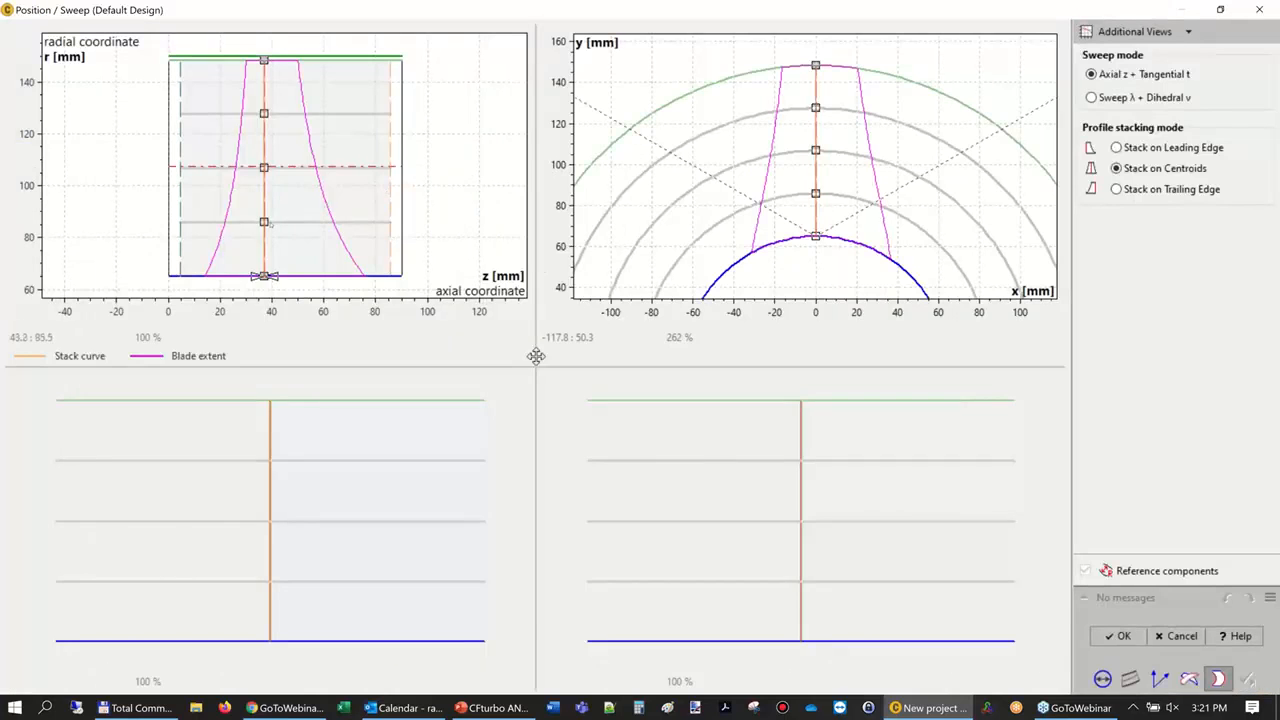
left_click_drag(266, 223, 292, 221)
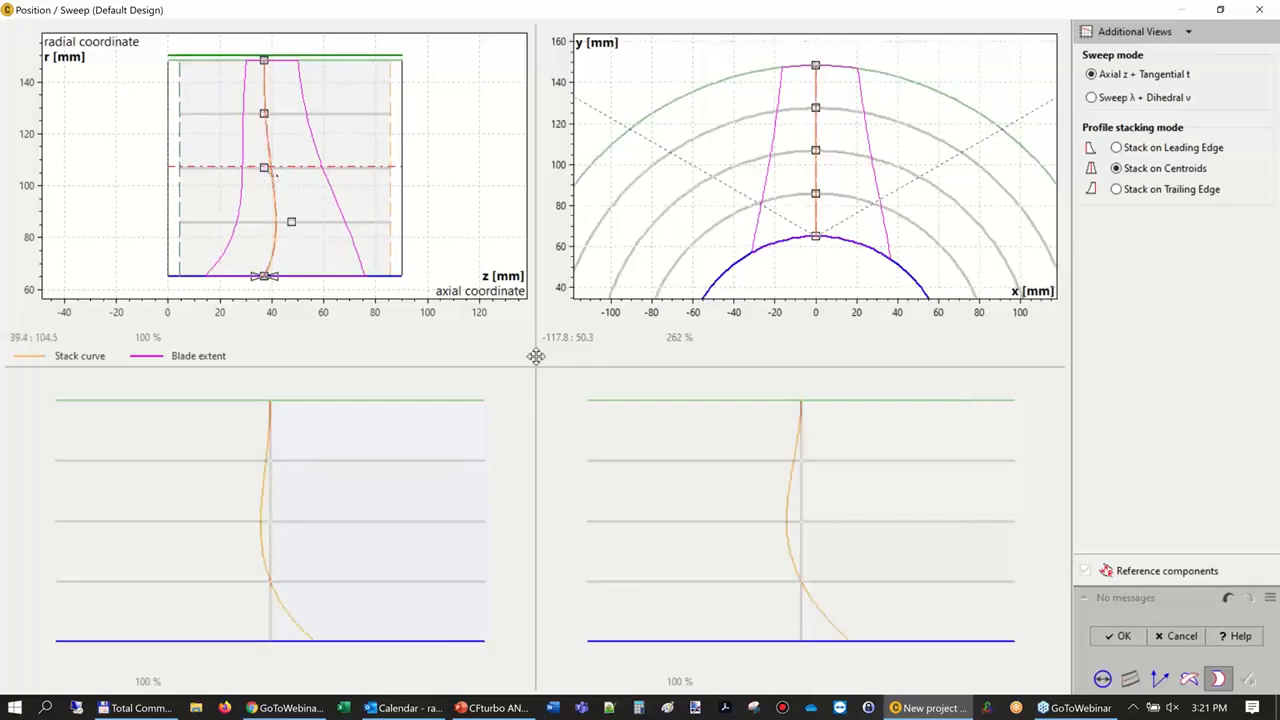
left_click_drag(265, 168, 278, 168)
left_click_drag(264, 114, 276, 114)
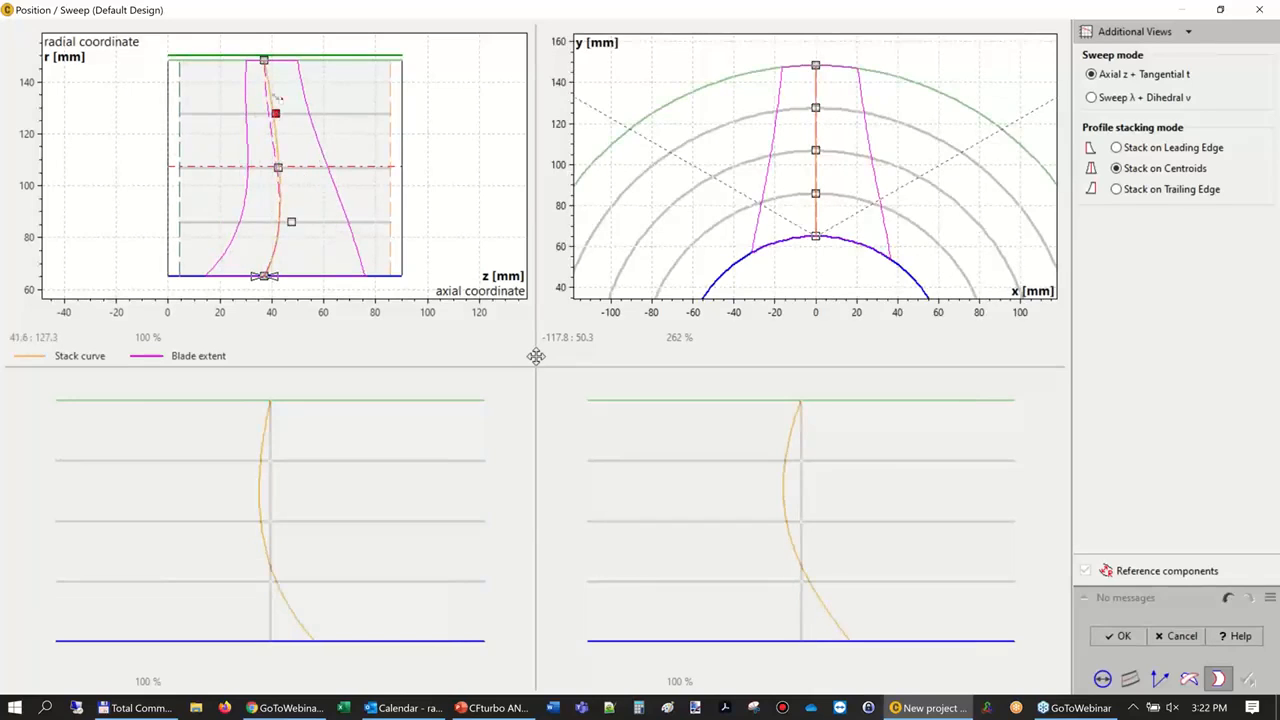
Bow the stacking curve tangentially by moving its three middle control points to about x = 9, 7 and 6 mm, and accept the sweep.
left_click_drag(815, 193, 834, 194)
left_click_drag(816, 150, 830, 151)
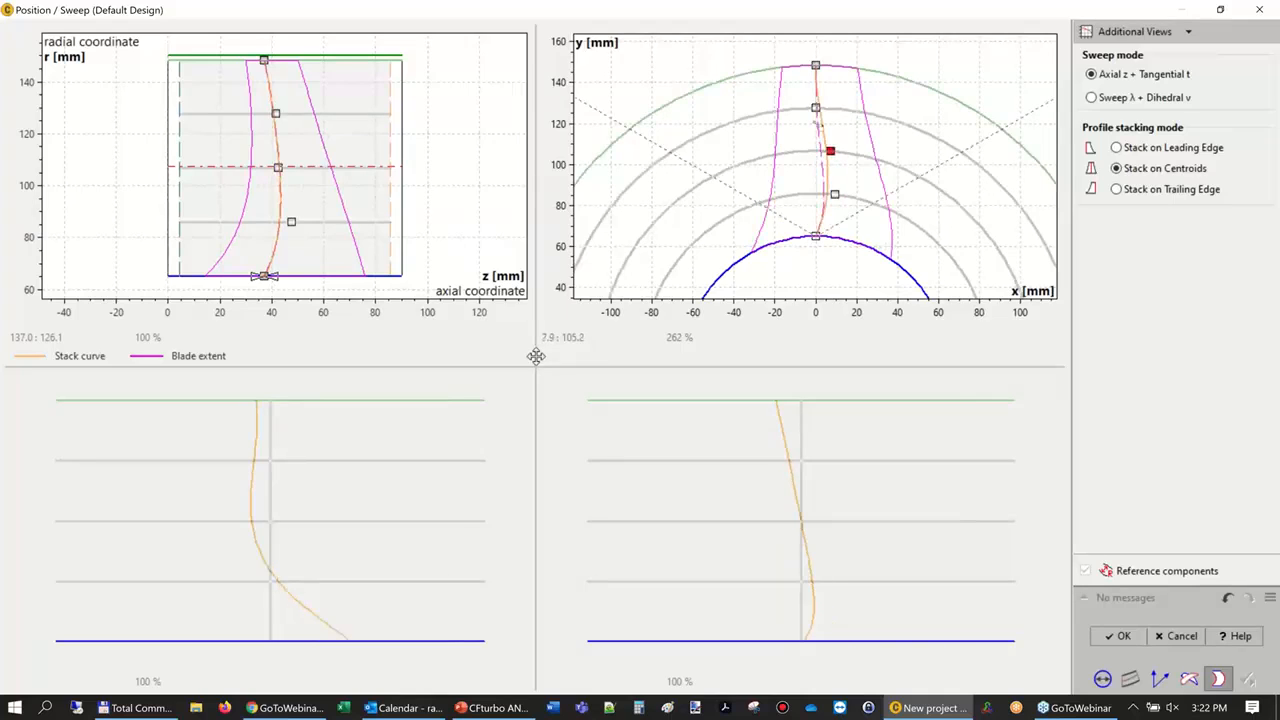
left_click_drag(815, 107, 827, 108)
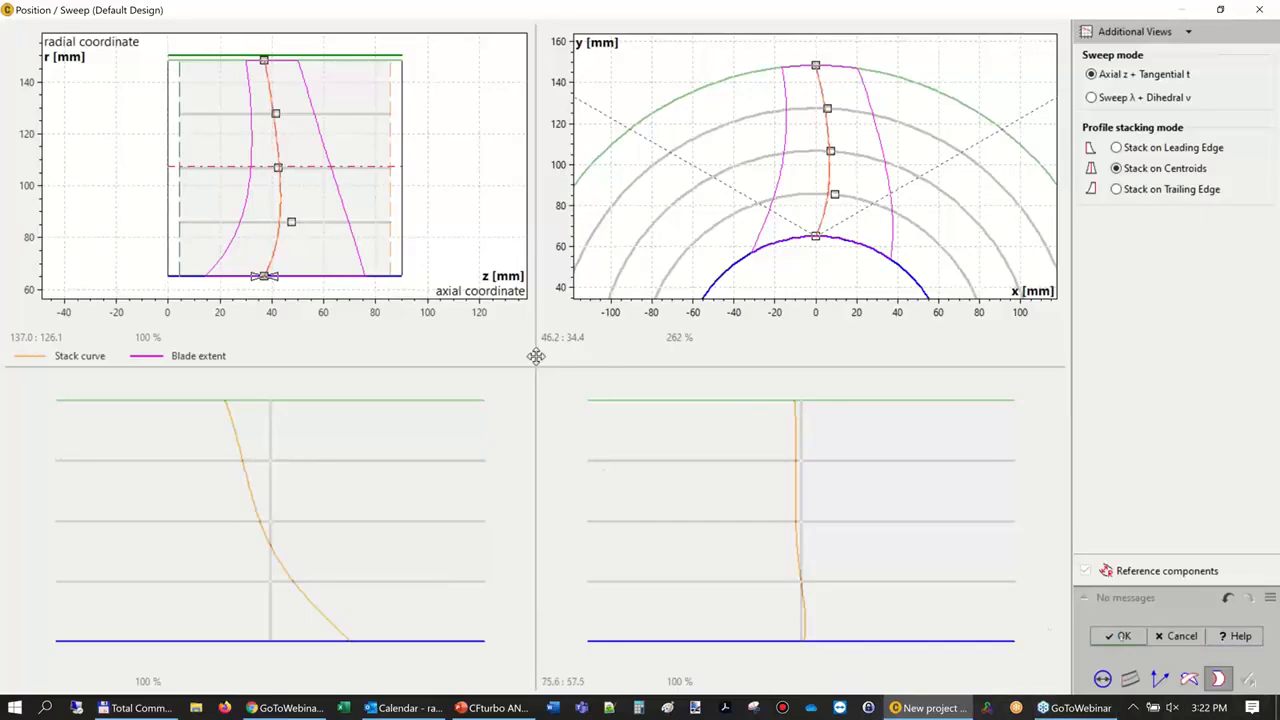
key("Return")
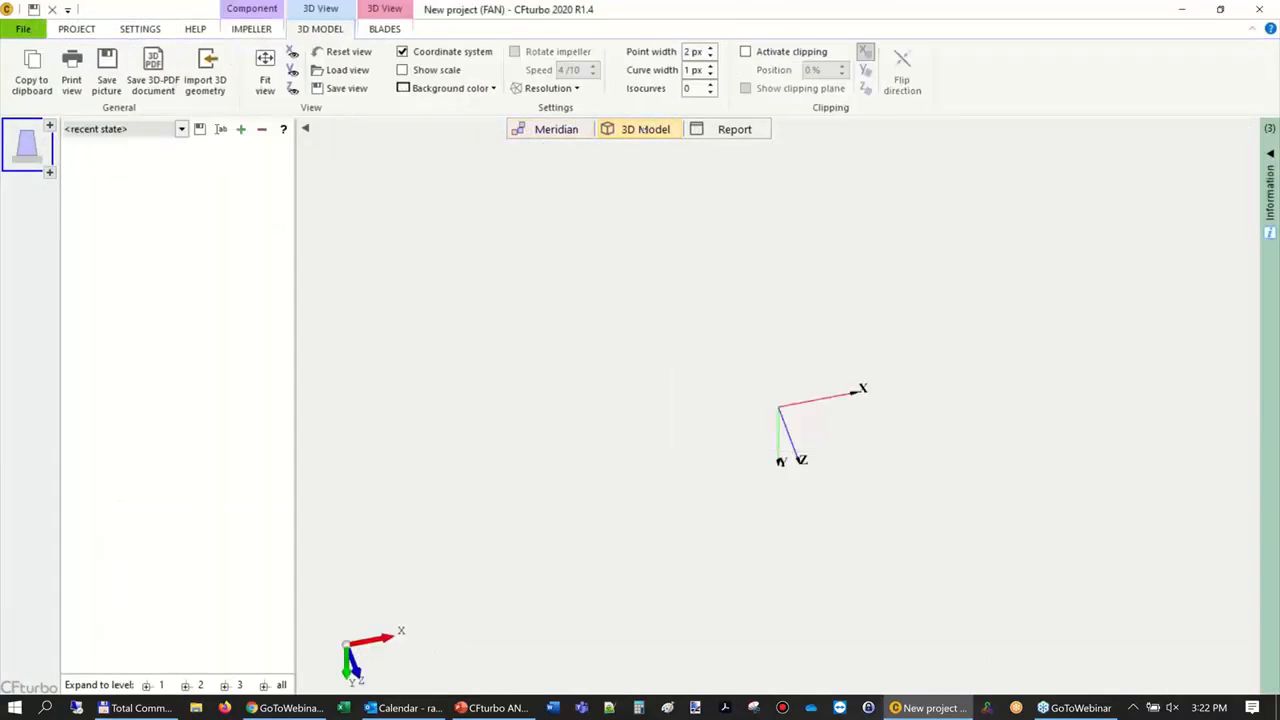
mouse_move(531, 250)
left_mouse_down()
mouse_move(872, 388)
mouse_move(914, 360)
mouse_move(660, 422)
left_mouse_up()
scroll(657, 424, "up", 2)
right_click_drag(657, 425, 651, 433)
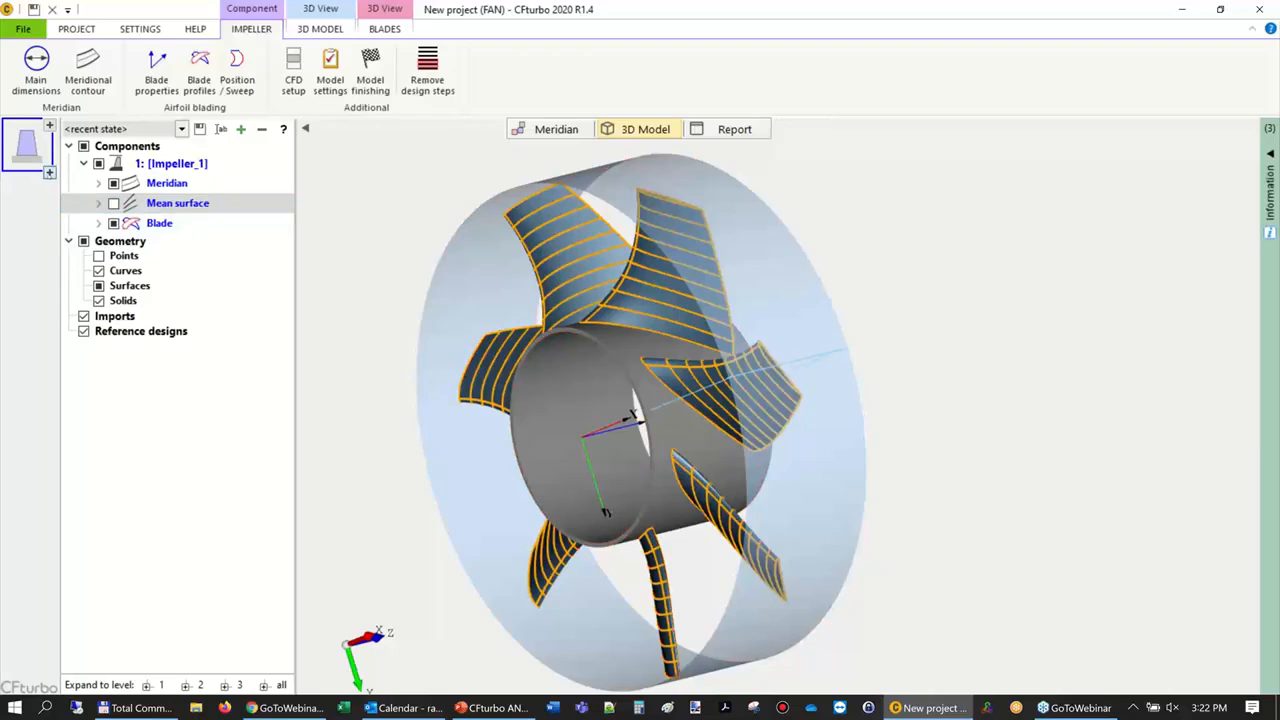
Add a bladed axial diffuser stator downstream of the impeller, with axial hub and shroud extents of 90 mm each.
left_click(49, 172)
left_click(98, 229)
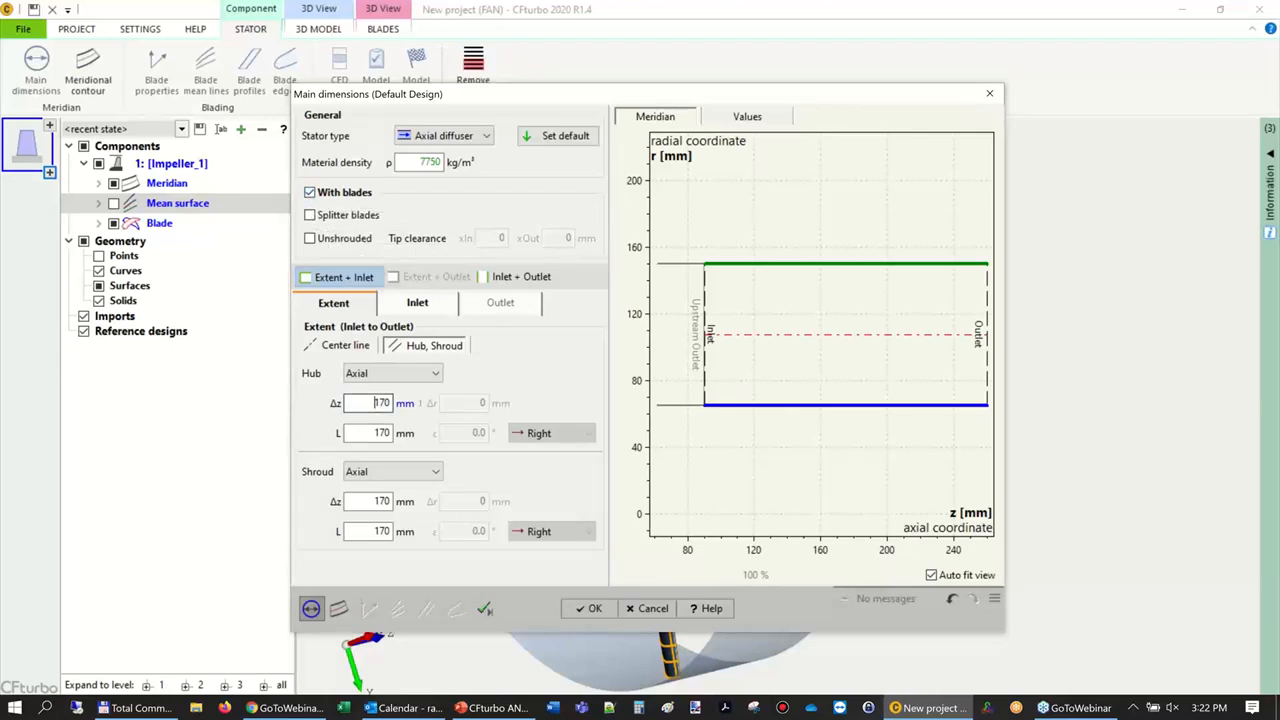
double_click(381, 402)
type("90")
double_click(381, 501)
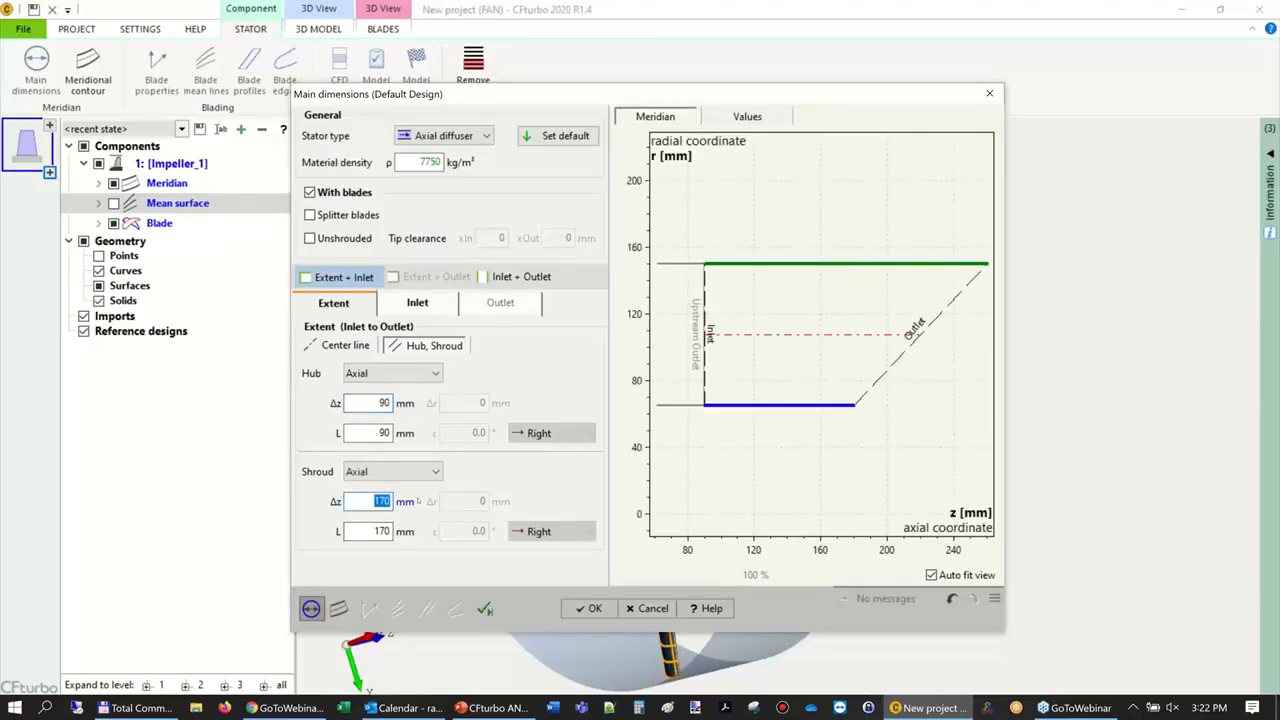
type("90")
key("Tab")
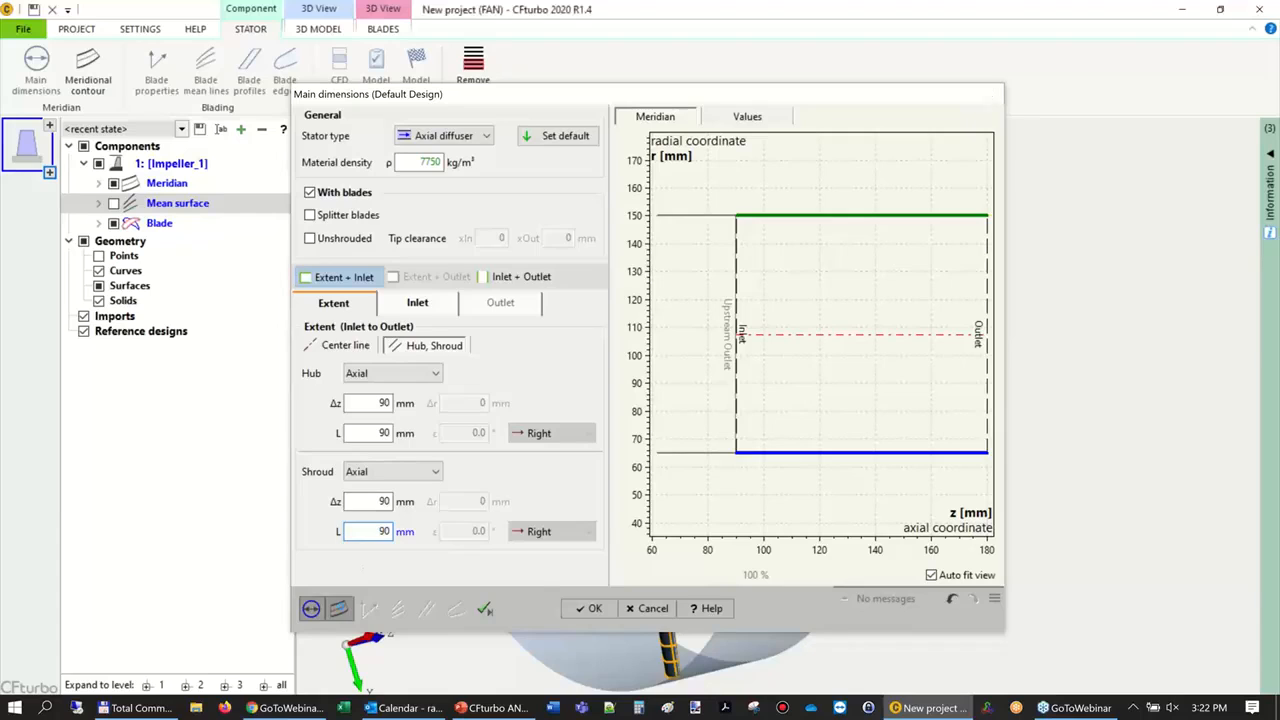
In the stator's meridional contour, place the leading edge at z = 100 mm and the trailing edge at constant z = 170 mm.
left_click(338, 608)
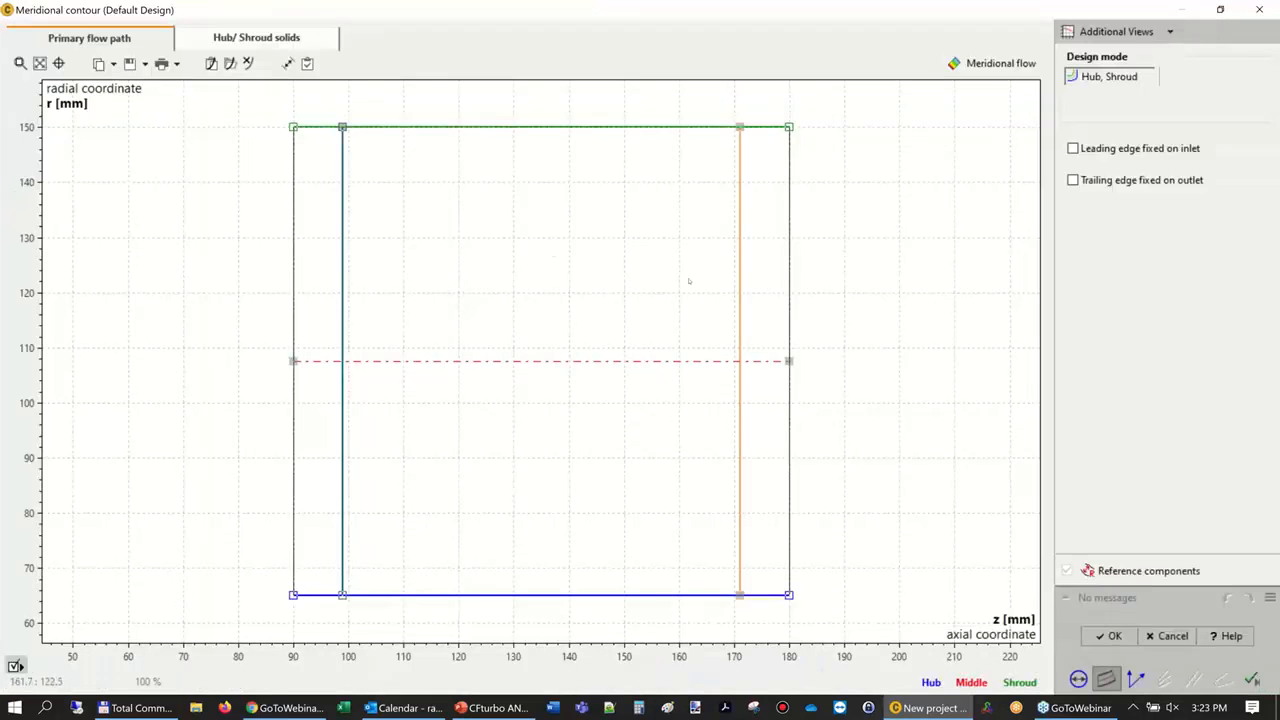
right_click(342, 203)
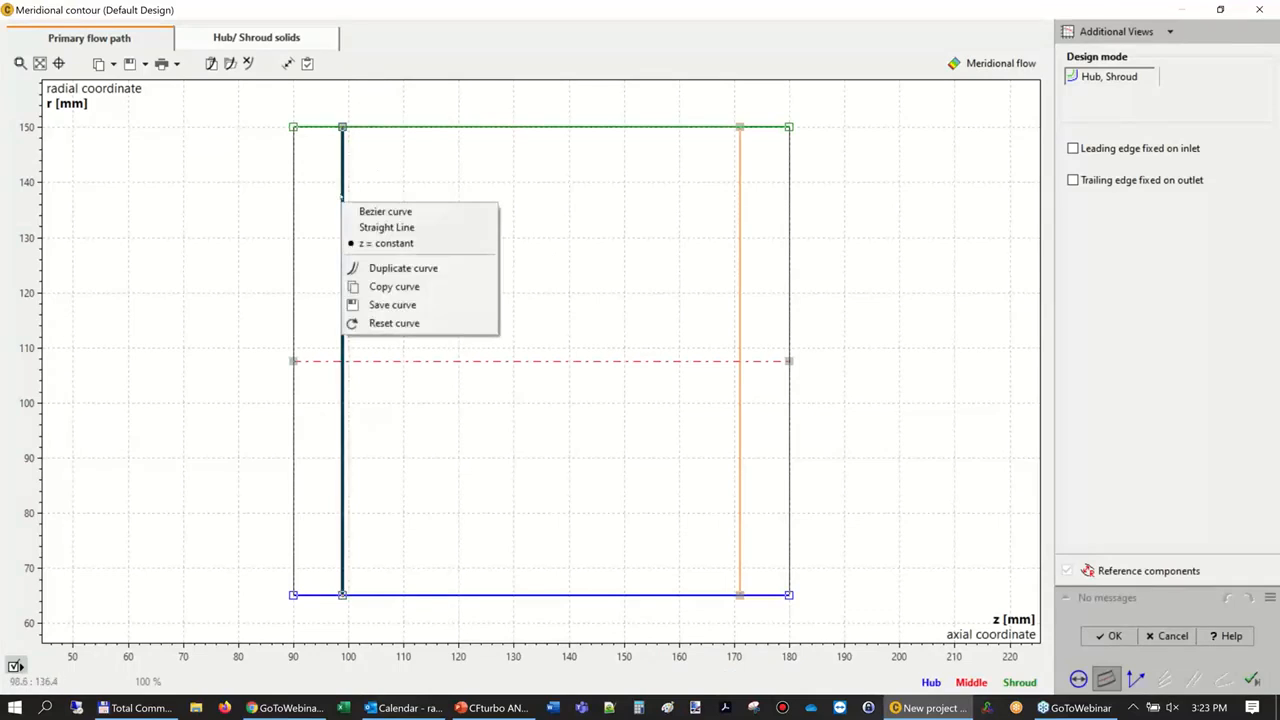
left_click(381, 170)
mouse_move(343, 127)
left_mouse_down()
mouse_move(366, 127)
mouse_move(348, 128)
left_mouse_up()
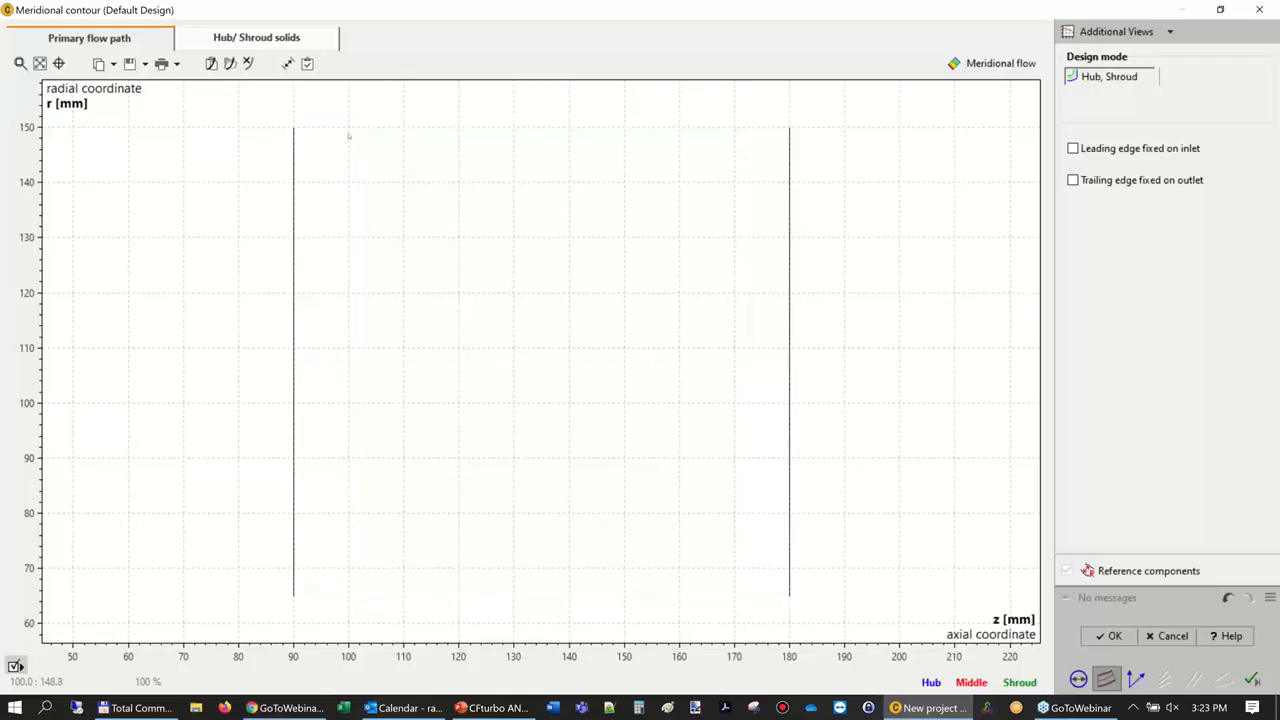
right_click(740, 212)
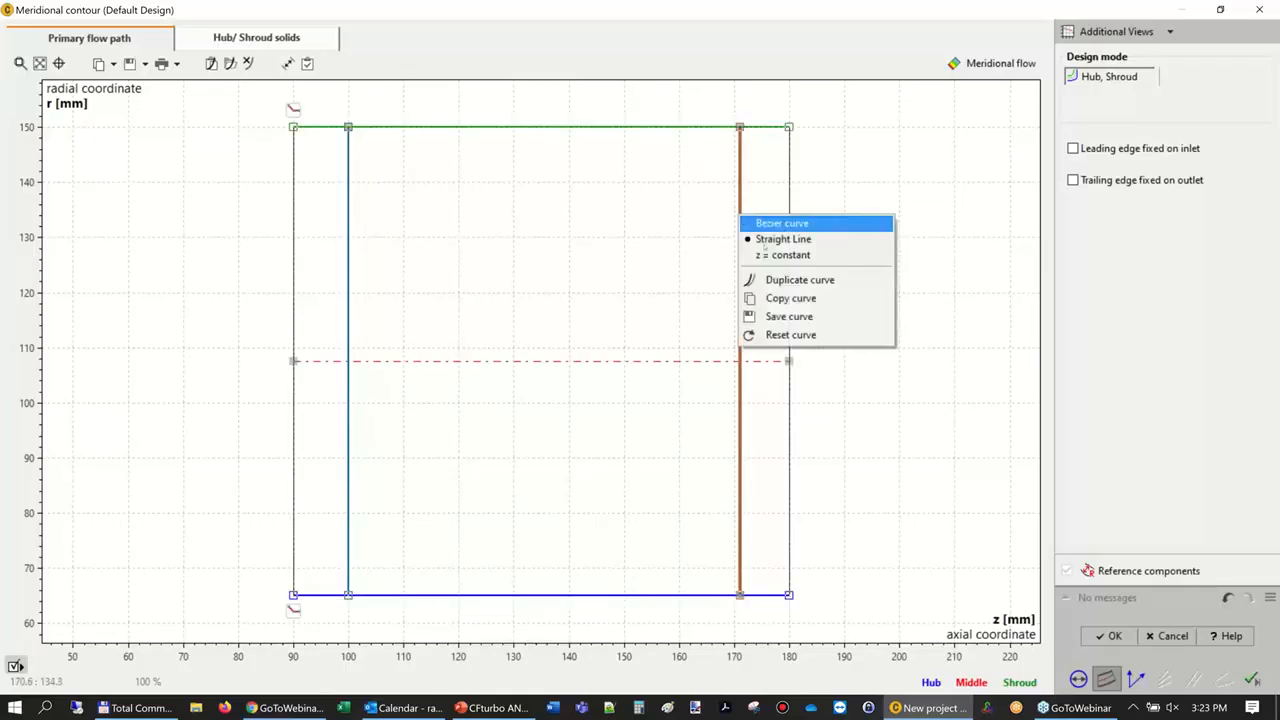
left_click(790, 255)
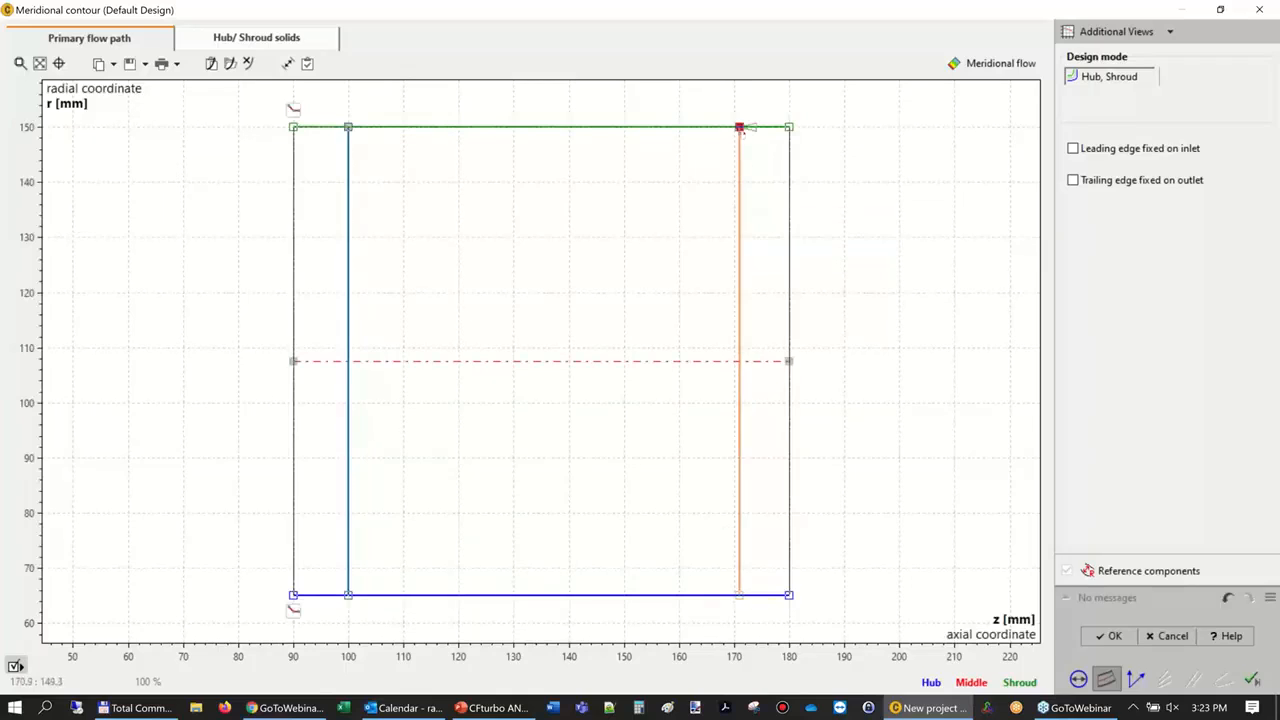
left_click_drag(737, 129, 734, 127)
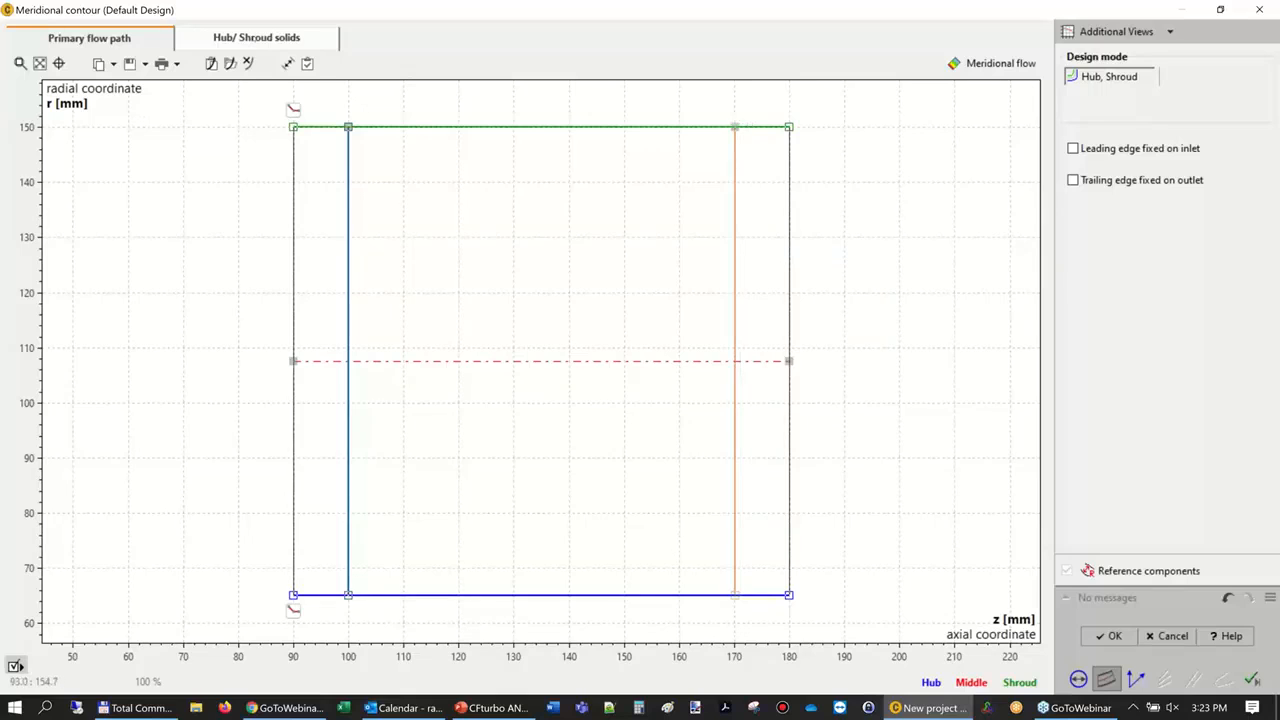
Activate the solid design for the stator's hub and shroud and accept the meridional contour.
left_click(256, 37)
left_click(1068, 119)
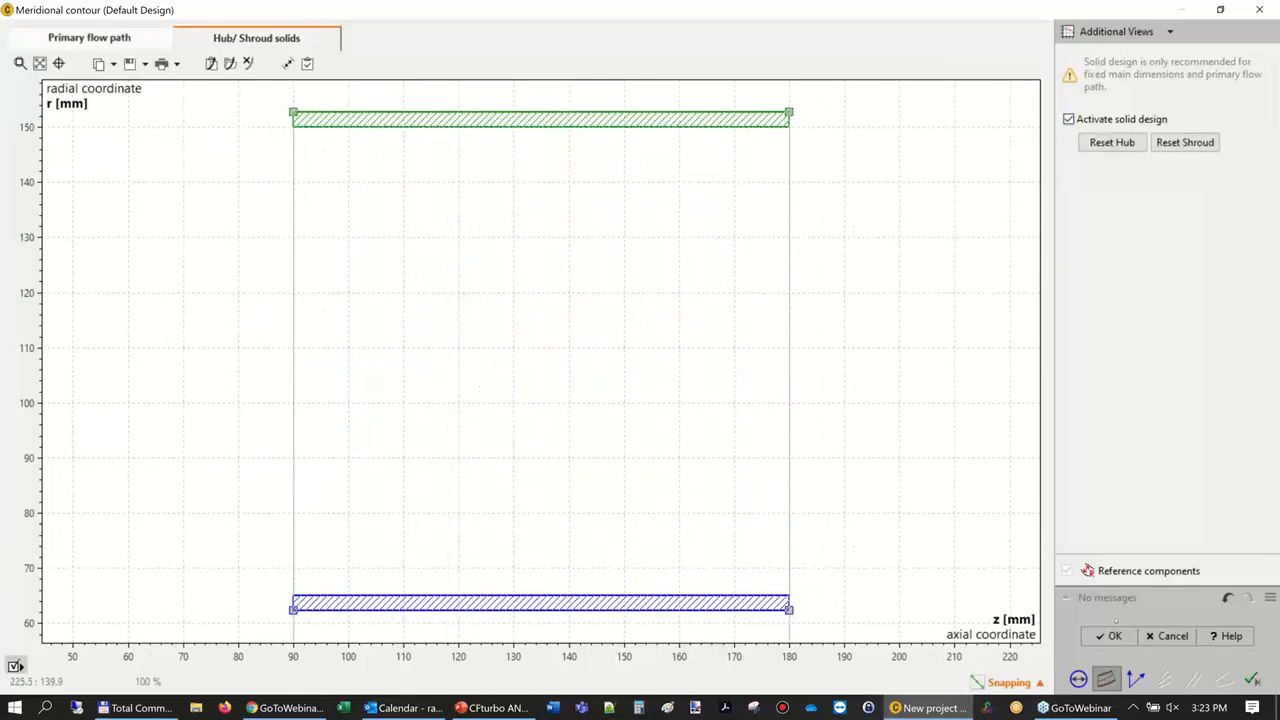
left_click(1112, 634)
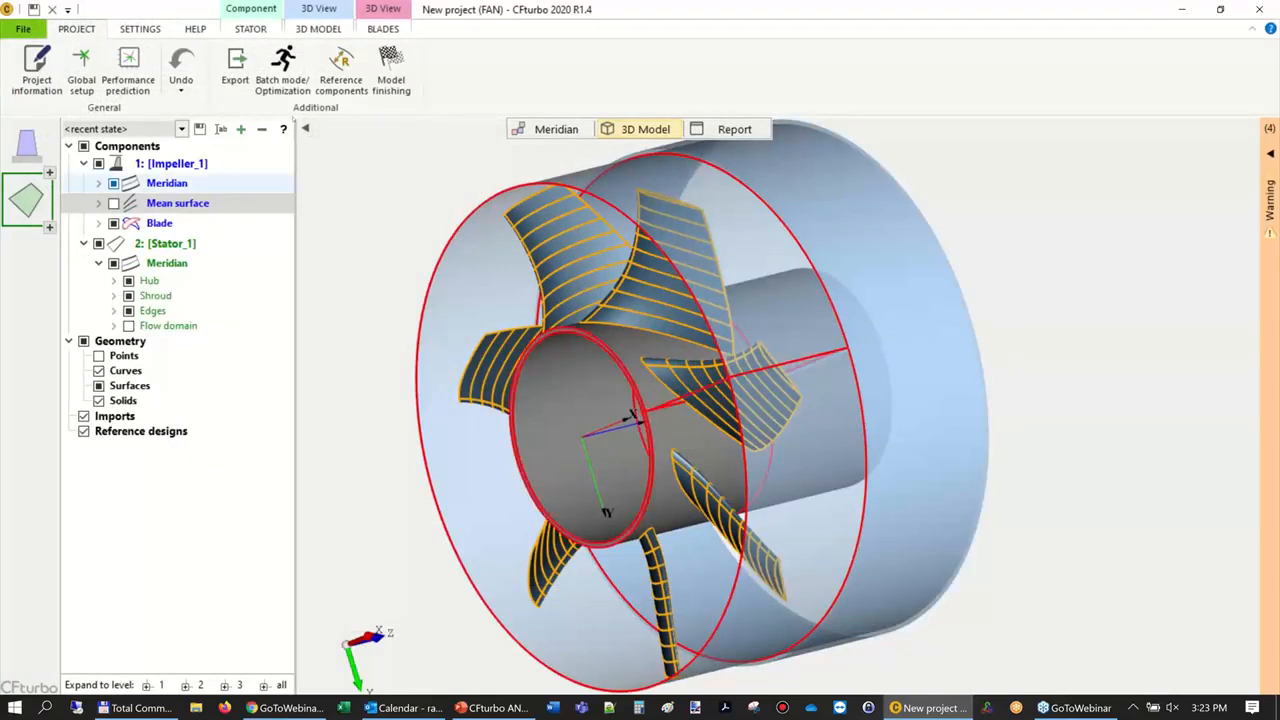
Set the number of stator blades to 9 in the blade properties, checking the periodicity values for impeller-stator interference.
left_click(162, 88)
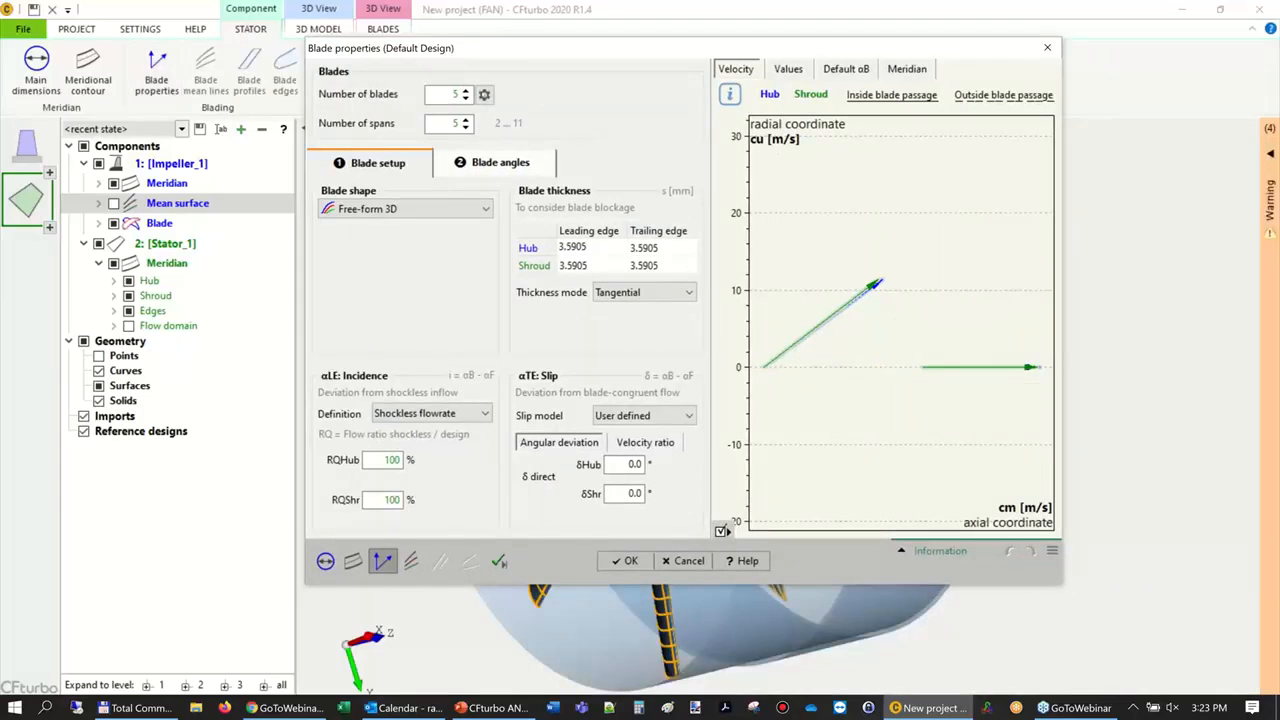
left_click(484, 94)
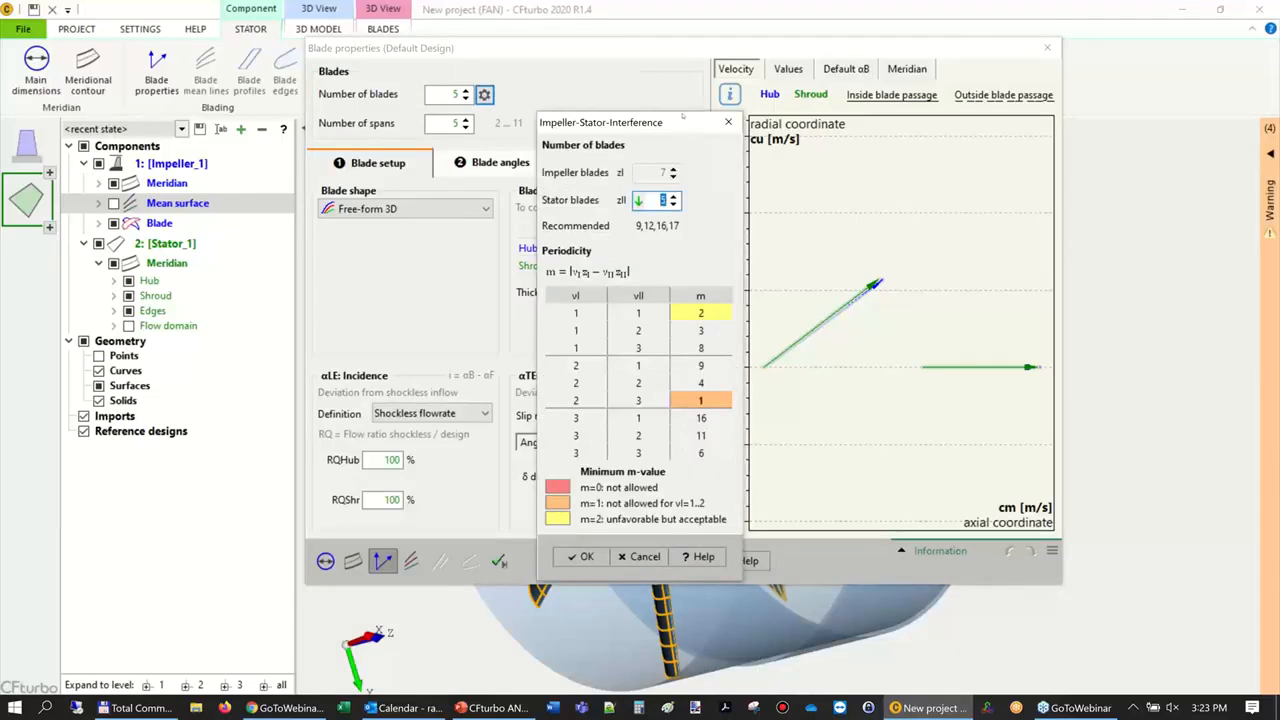
left_click_drag(683, 116, 671, 92)
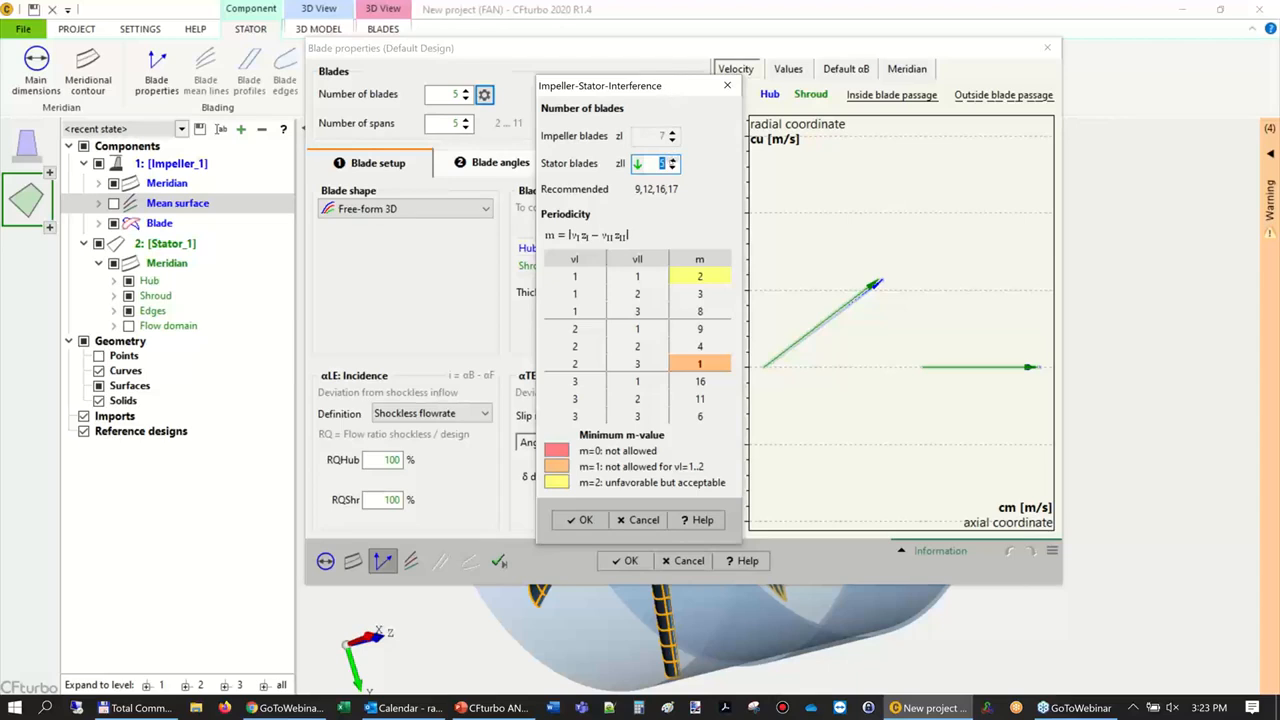
left_click(672, 159)
left_click(672, 159)
left_click(672, 159)
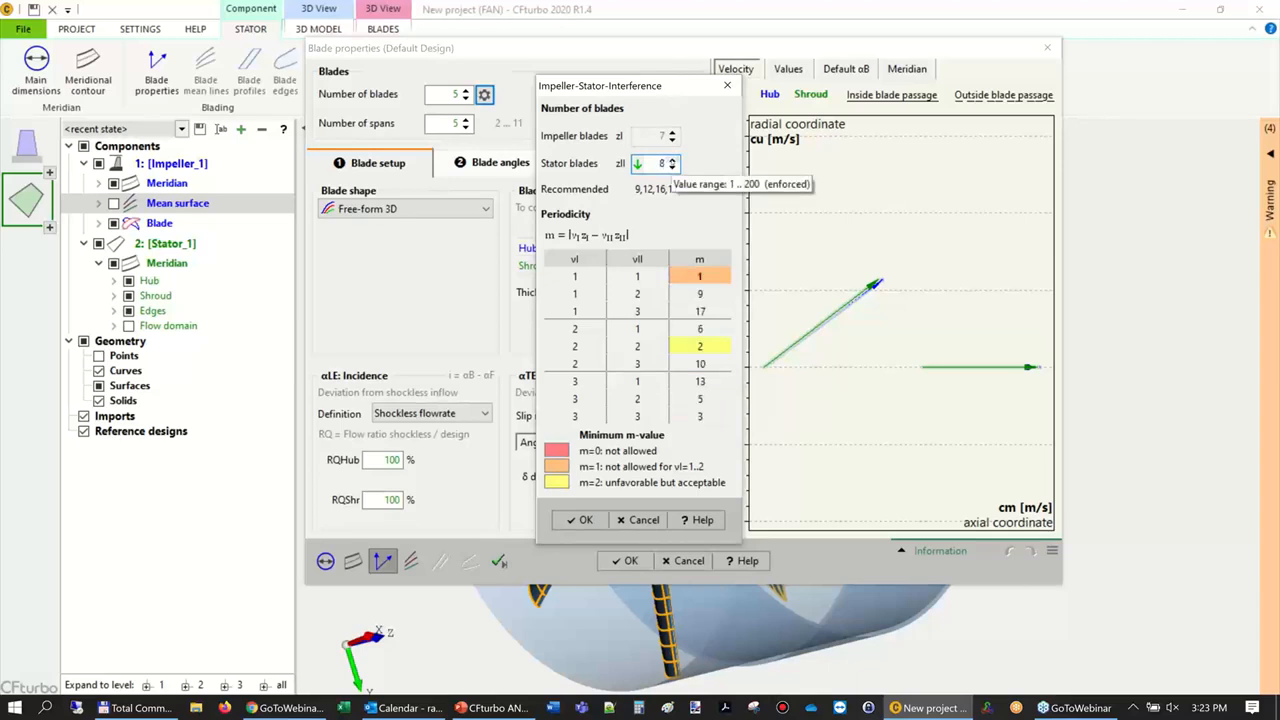
left_click(672, 159)
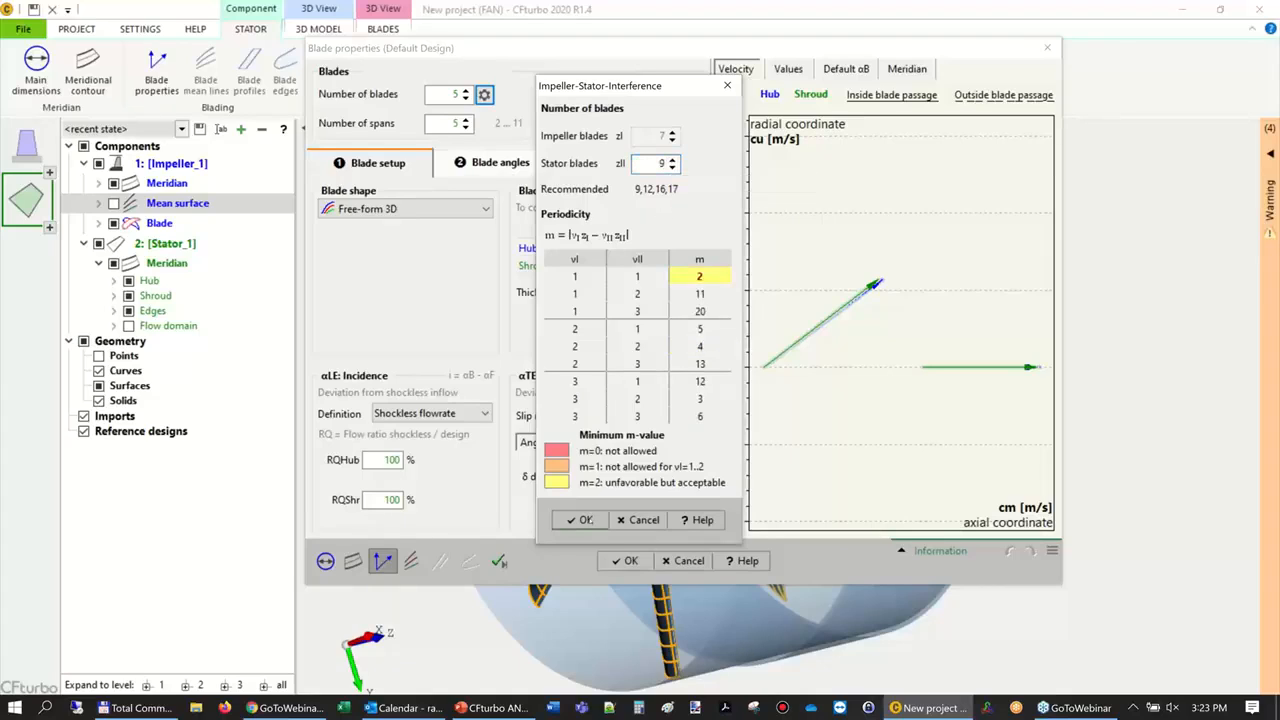
left_click(583, 520)
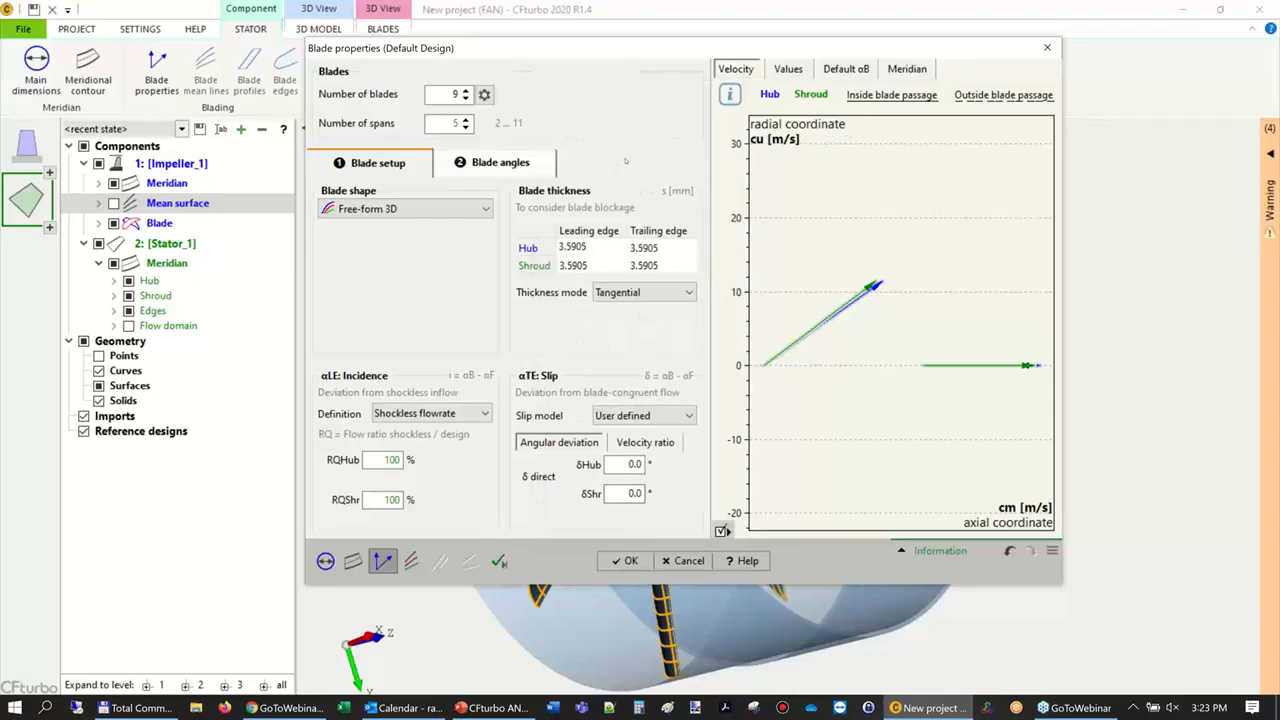
Reduce the stator blade spans to 3 and set the blade shape to Free-form 2D (radial).
left_click(465, 128)
left_click(465, 128)
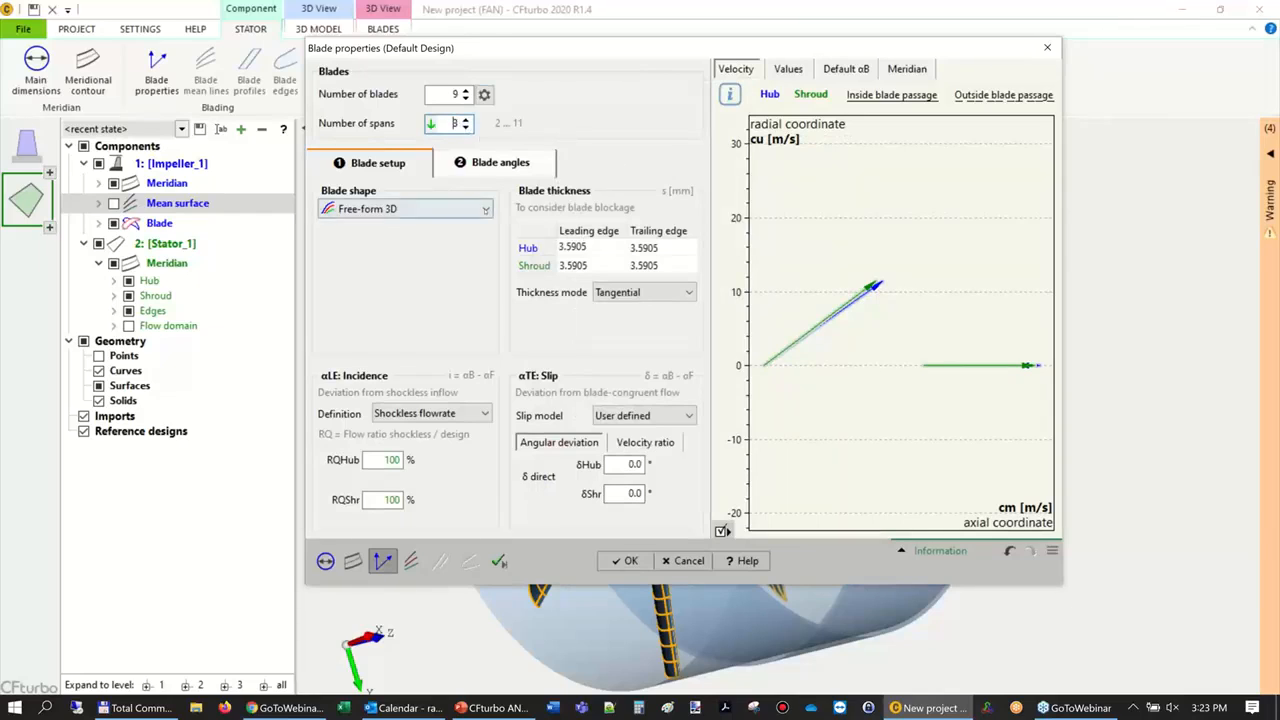
left_click(486, 208)
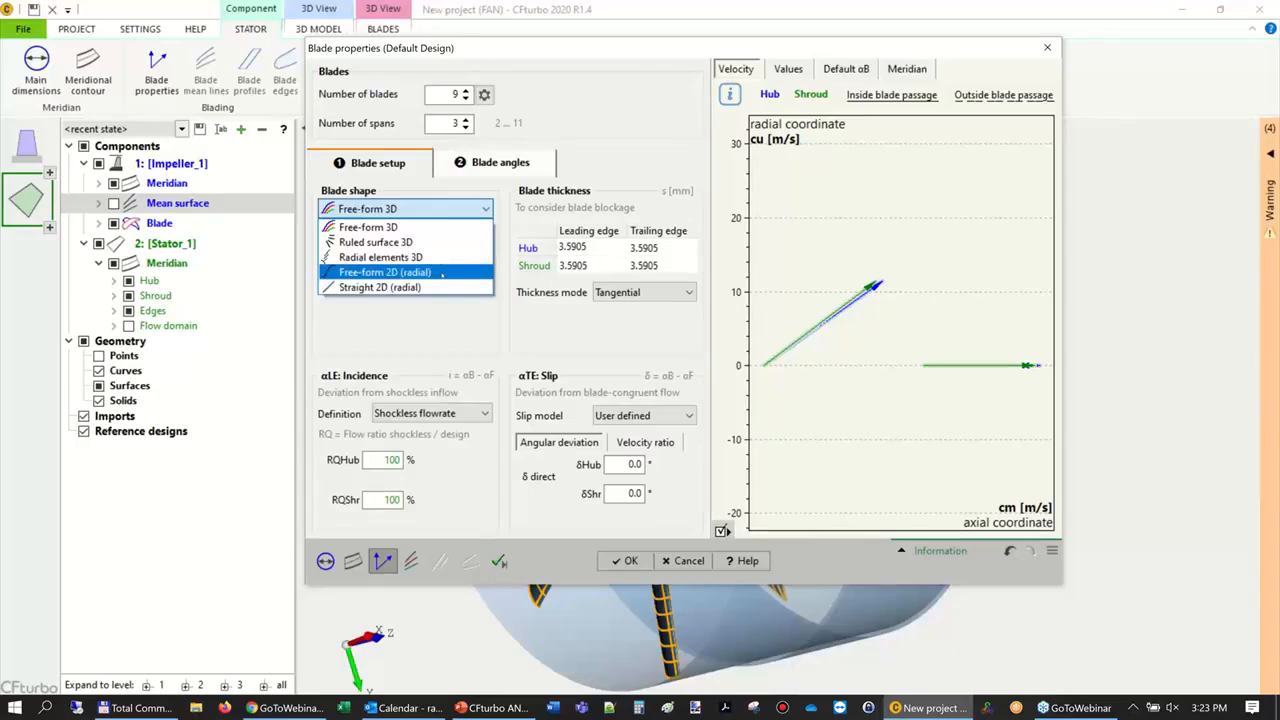
left_click(442, 273)
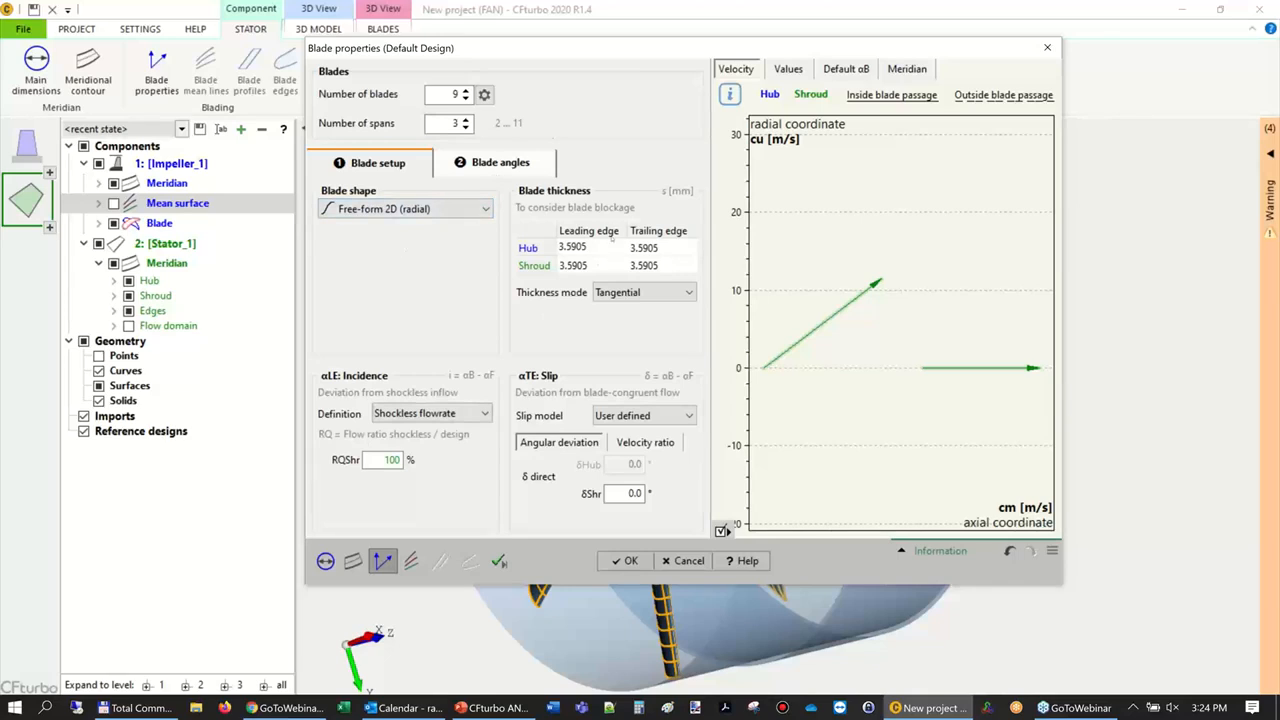
Set the stator blade thickness at both hub and shroud to 8 mm at the leading edge and 6 mm at the trailing edge.
double_click(601, 245)
type("8")
double_click(590, 264)
type("8")
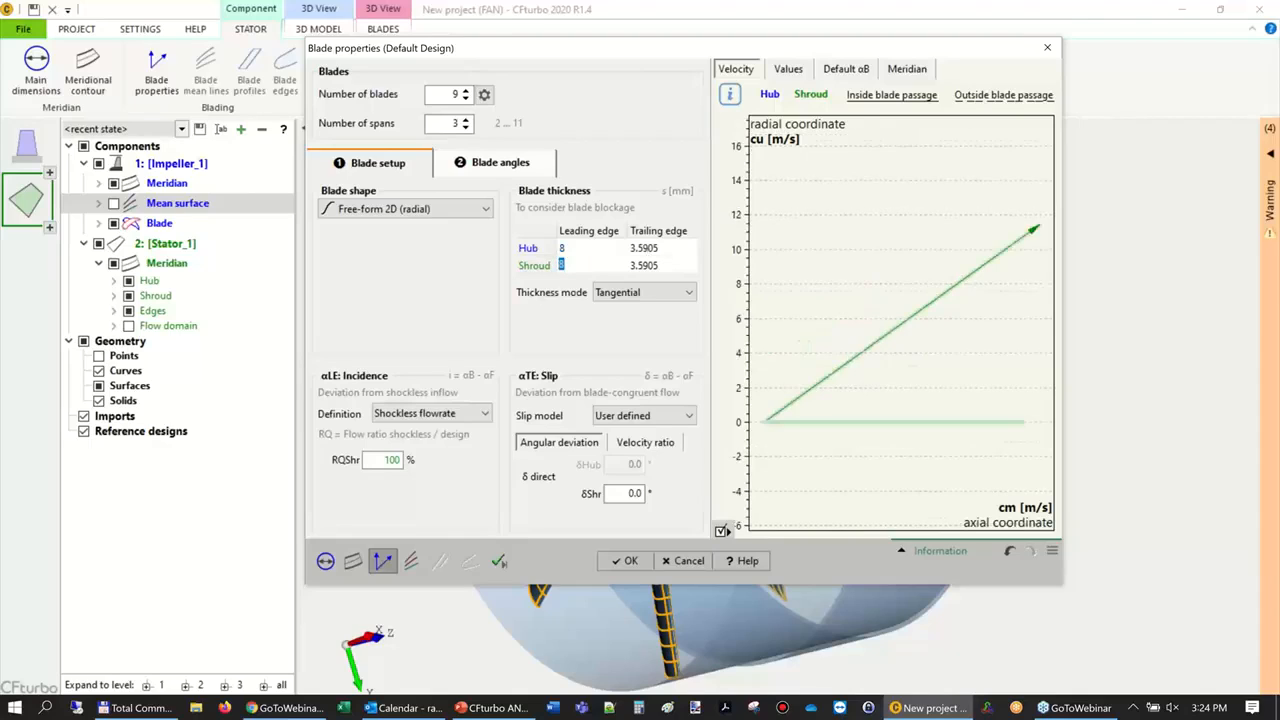
double_click(643, 246)
type("6")
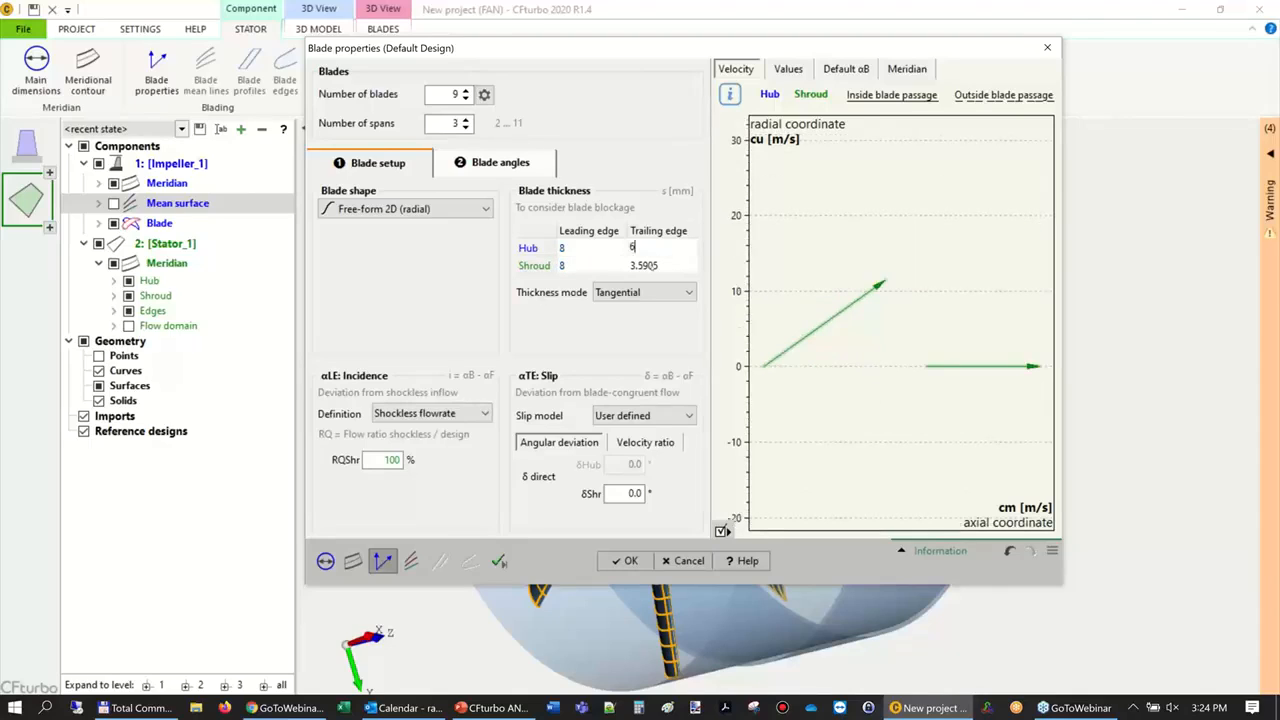
key("Return")
double_click(645, 265)
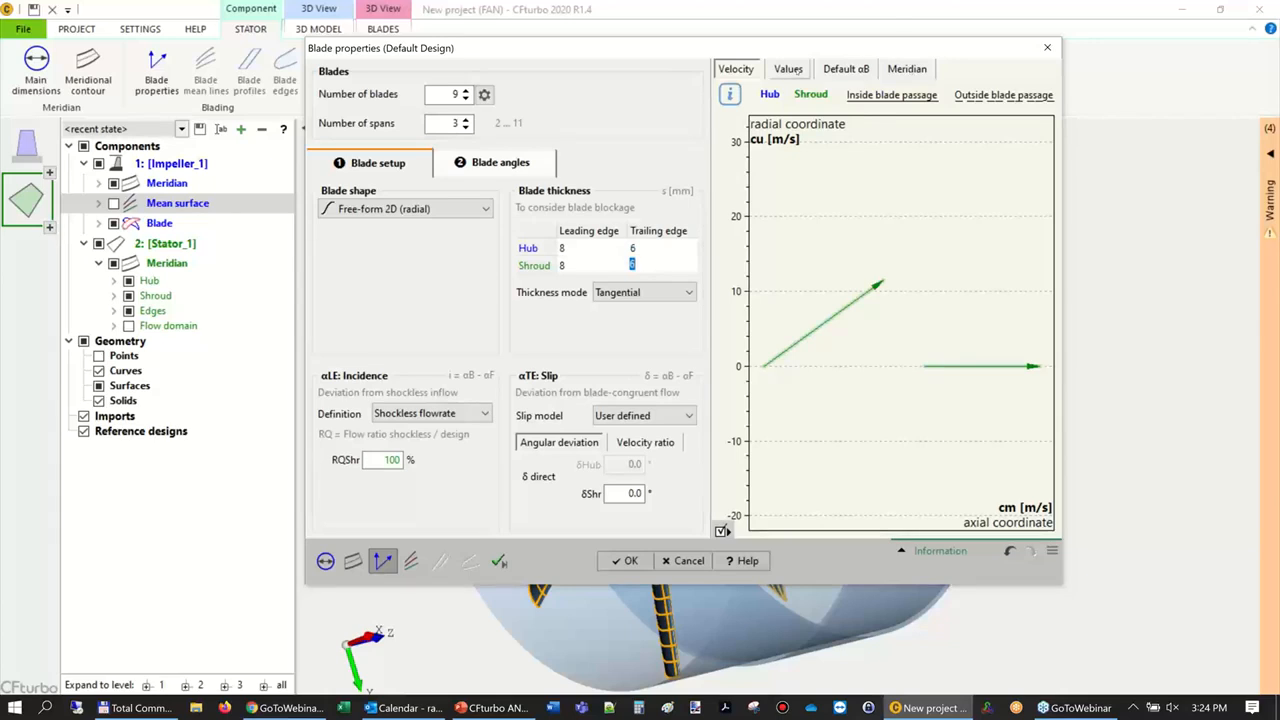
Review the stator's calculated values, default blade angles and meridian view, and accept the blade properties.
left_click(788, 69)
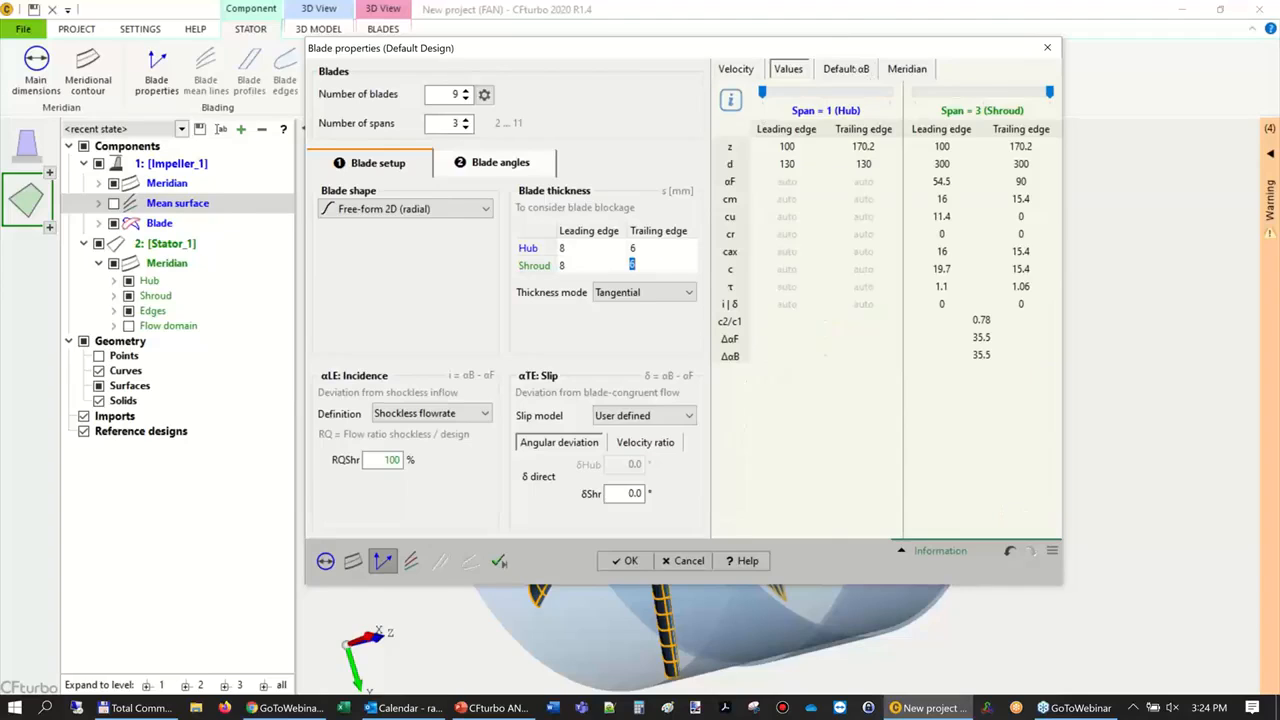
left_click(852, 69)
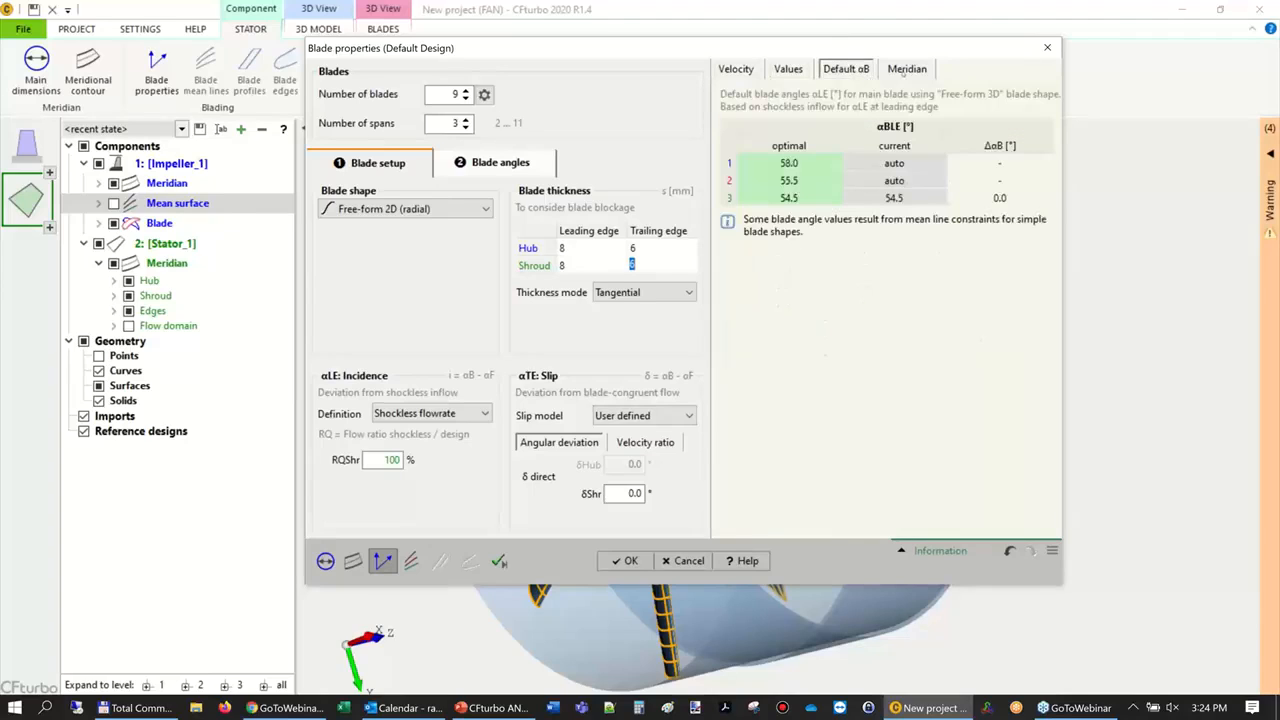
left_click(907, 69)
left_click(788, 69)
left_click(736, 69)
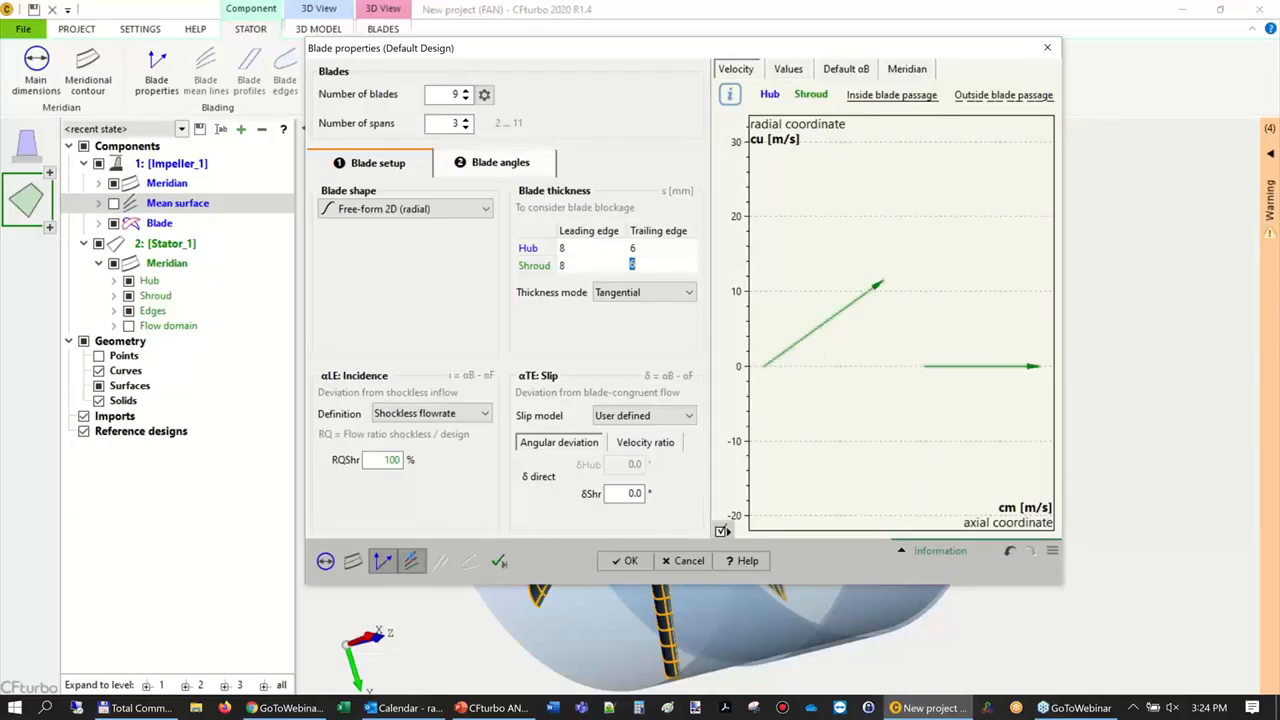
key("Return")
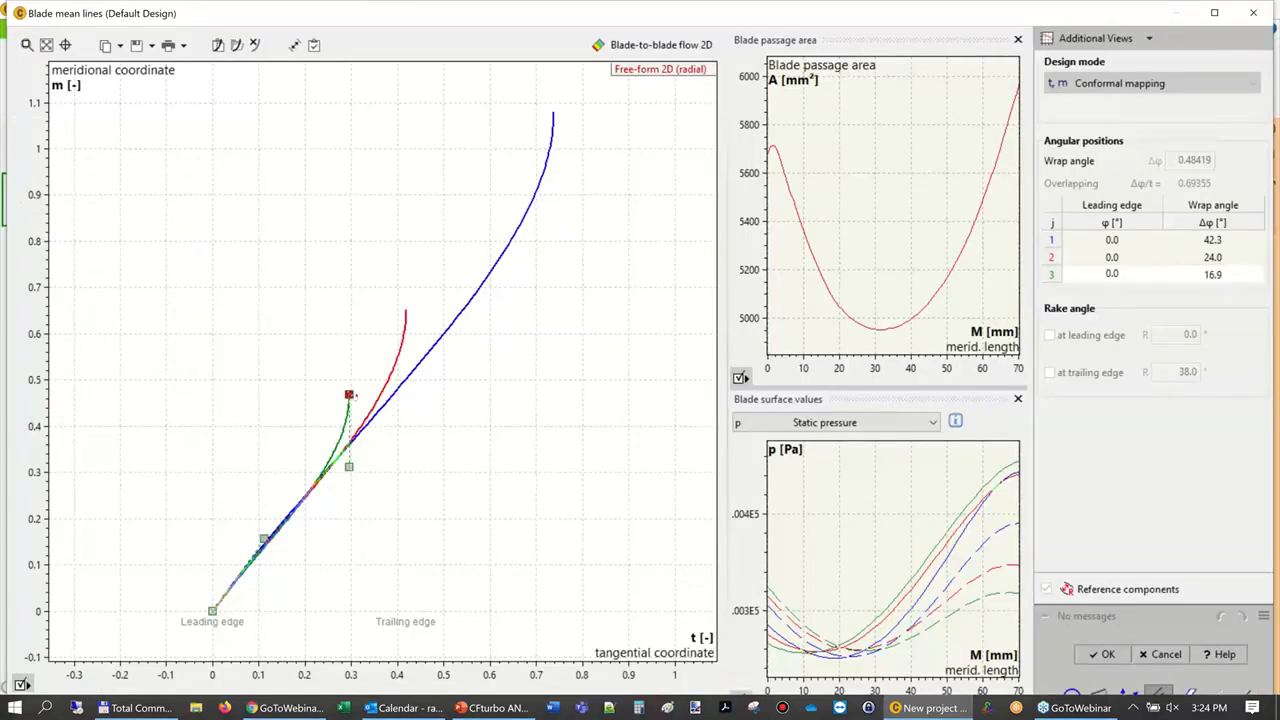
Shape the stator mean lines with the shroud curve's Bezier points for a shroud wrap angle of about 9.0°, and accept them.
left_click_drag(351, 396, 257, 395)
left_click_drag(255, 467, 255, 497)
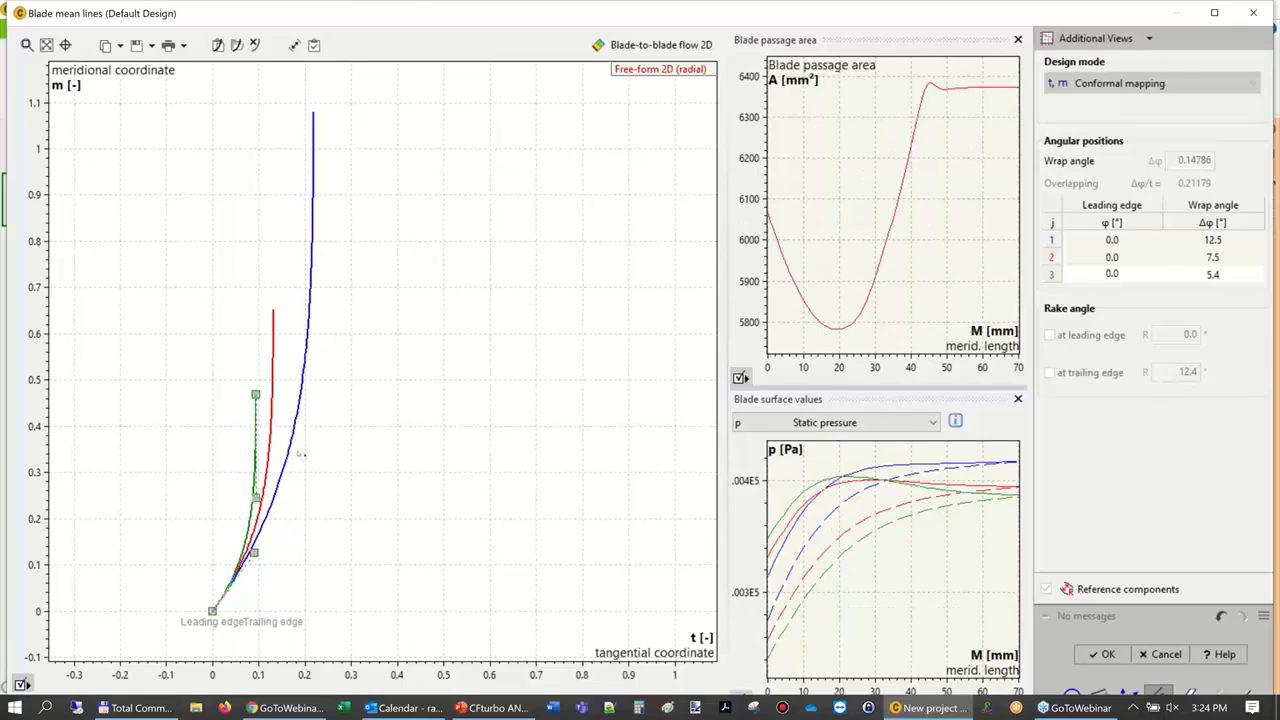
left_click(256, 394)
left_click_drag(256, 394, 296, 401)
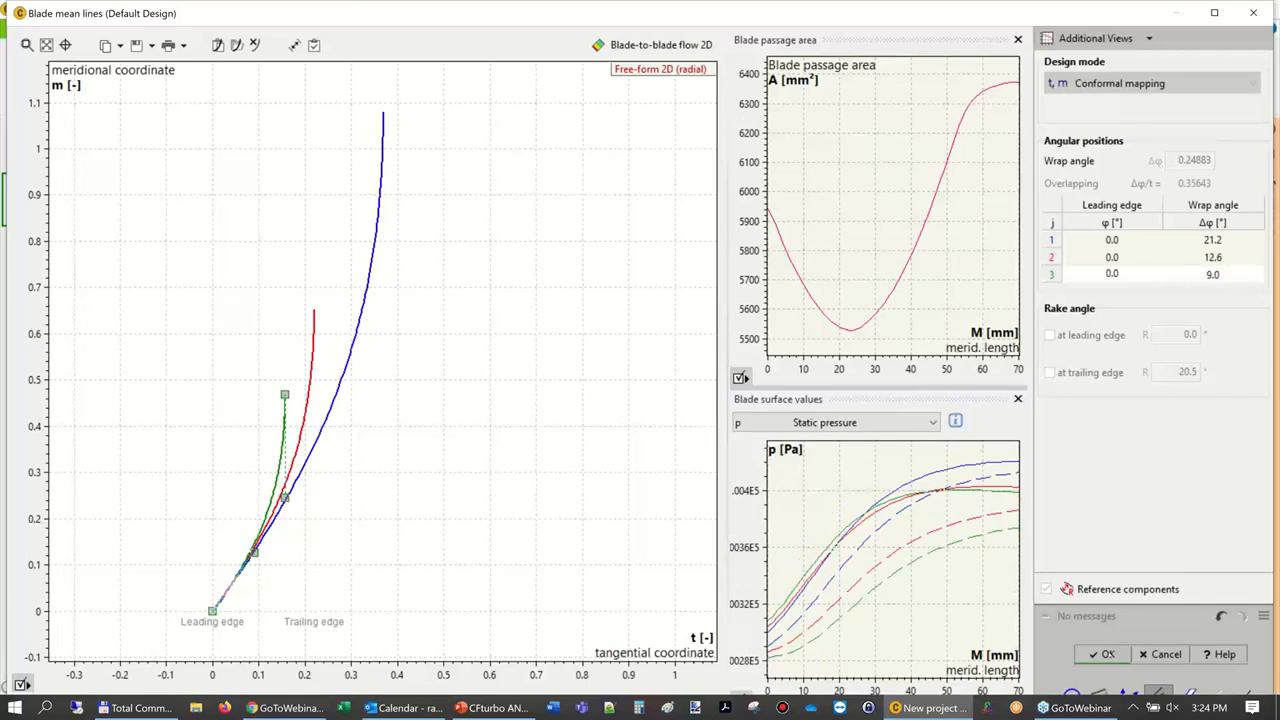
left_click(1107, 654)
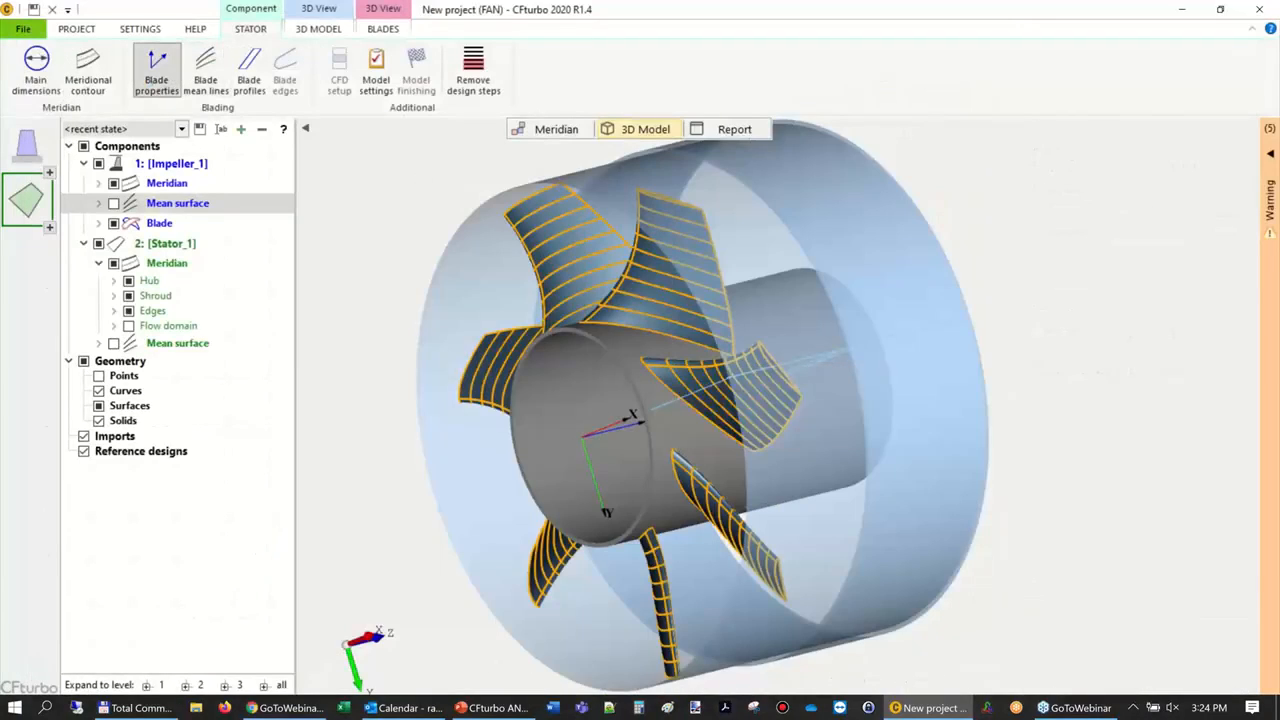
Change the stator's trailing-edge blade angle αBTE at the shroud to 100° in the blade properties.
left_click(156, 70)
left_click(486, 288)
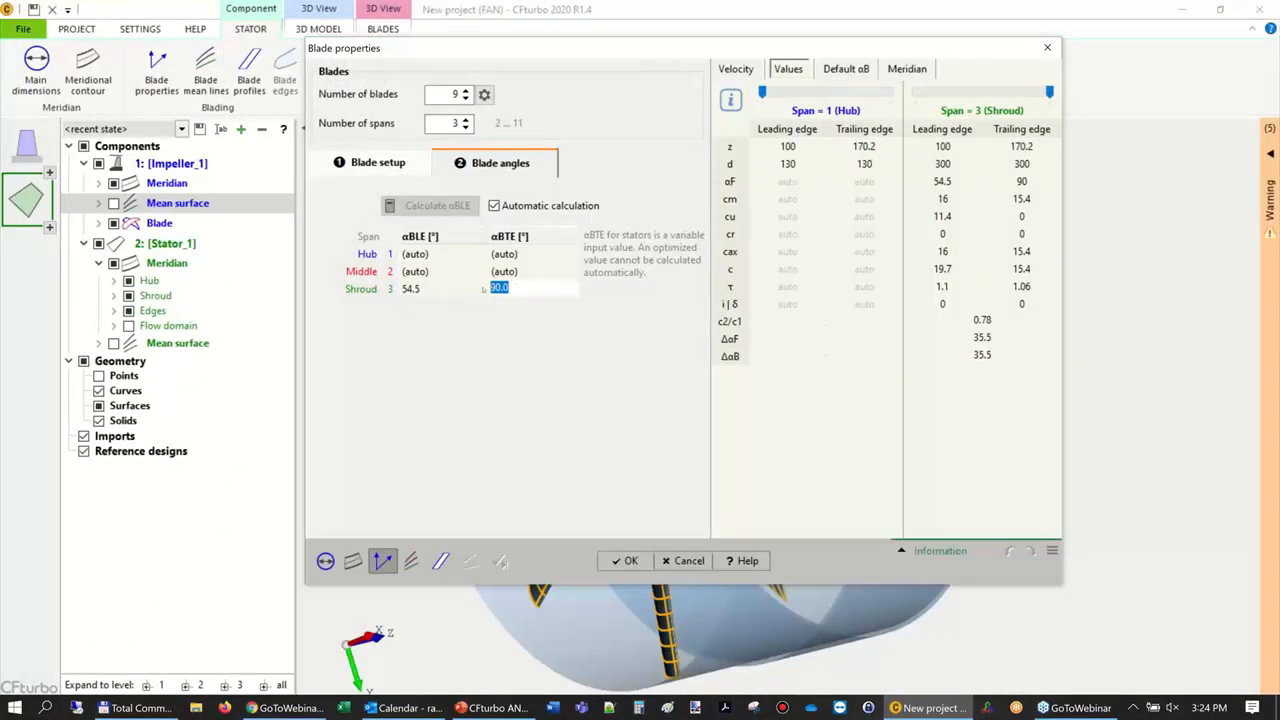
type("100")
Reshape the stator mean lines by moving the shroud curve's Bezier points to a wrap angle of about 6.0°, and accept them.
left_click(412, 562)
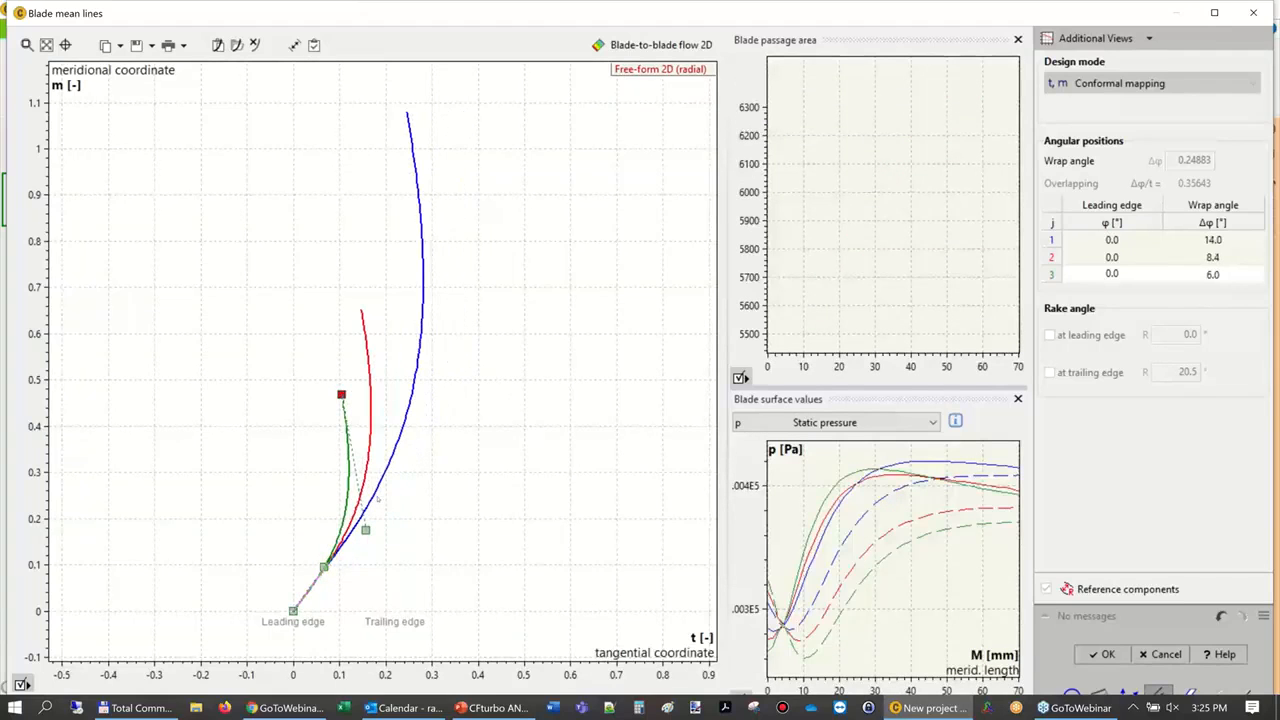
left_click_drag(365, 529, 368, 545)
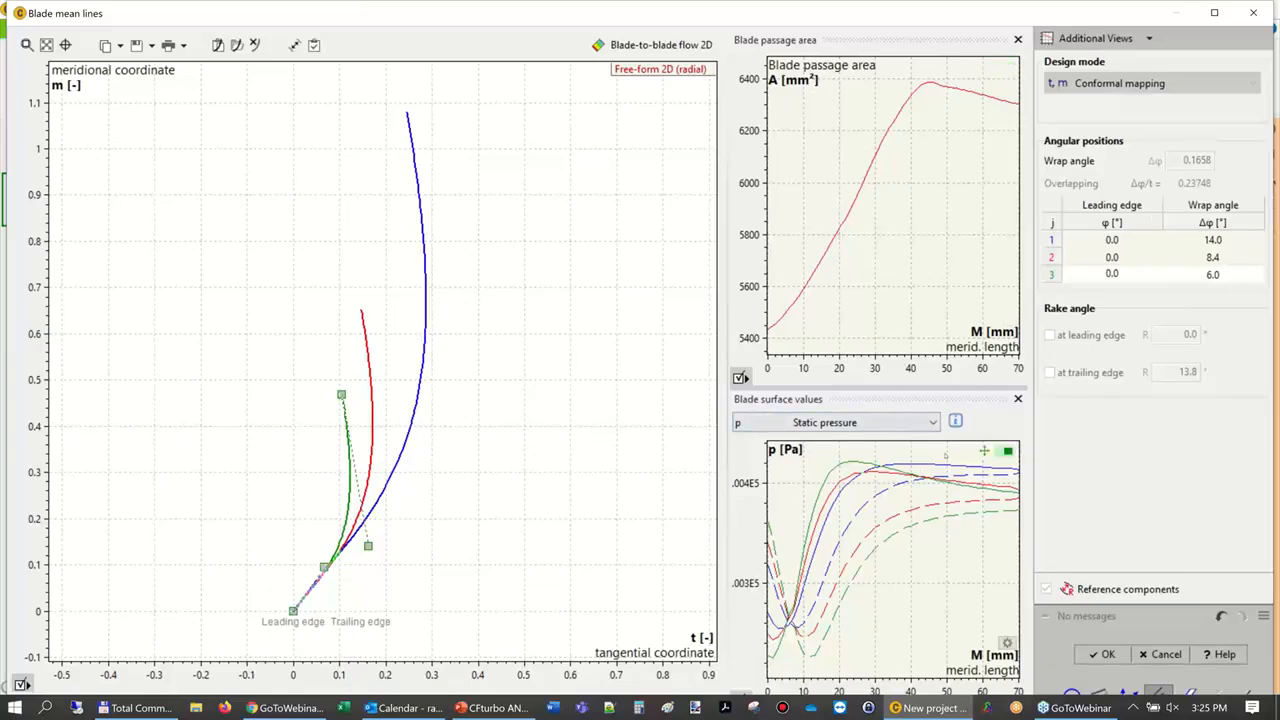
left_click(1100, 38)
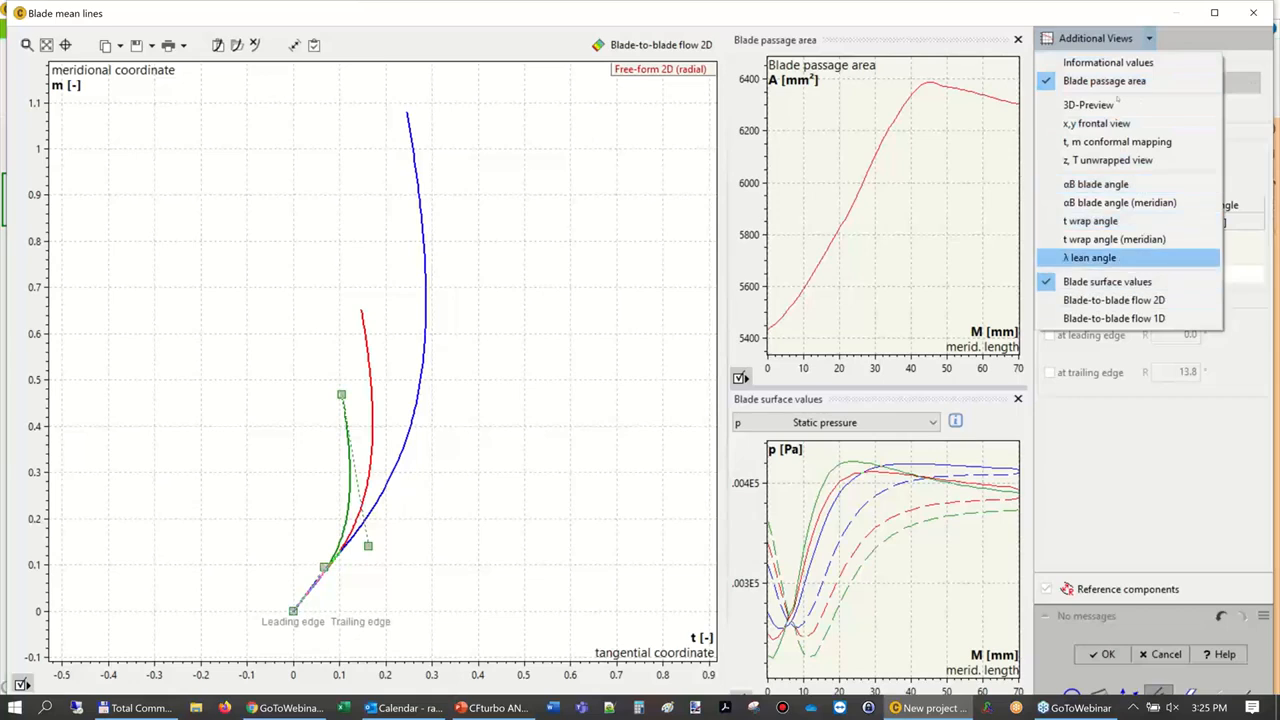
left_click(1107, 37)
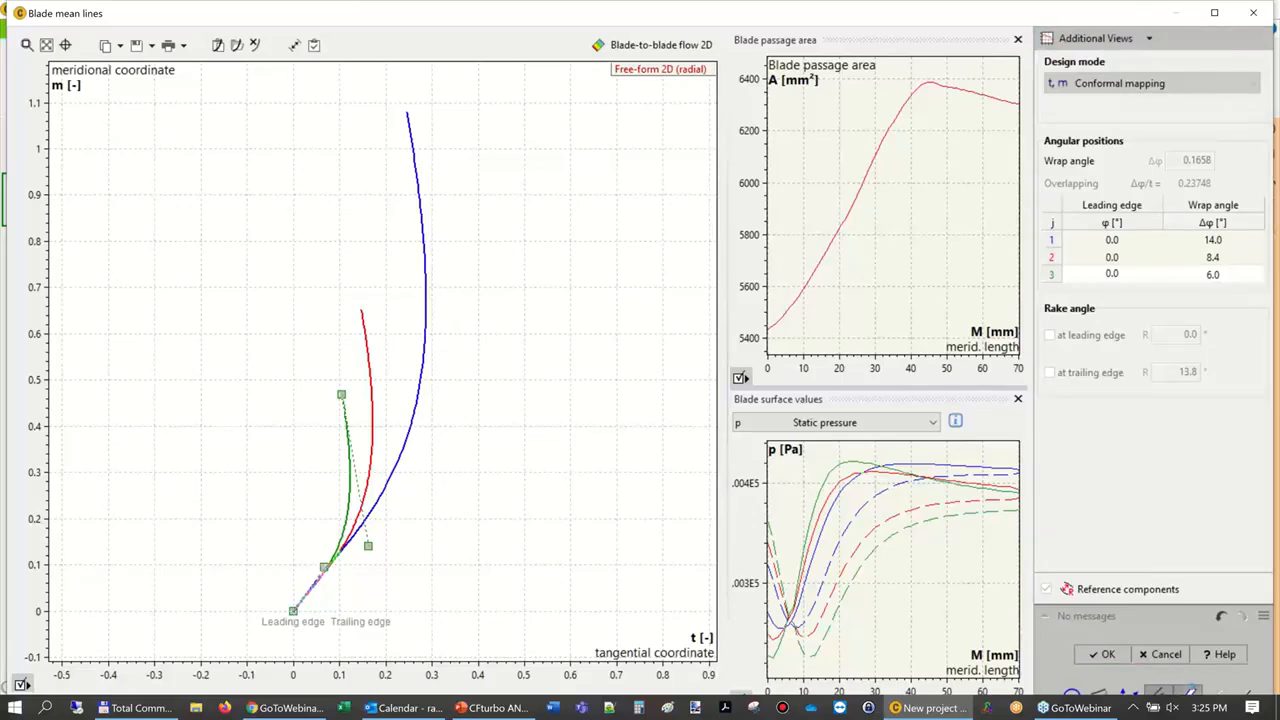
left_click(1102, 654)
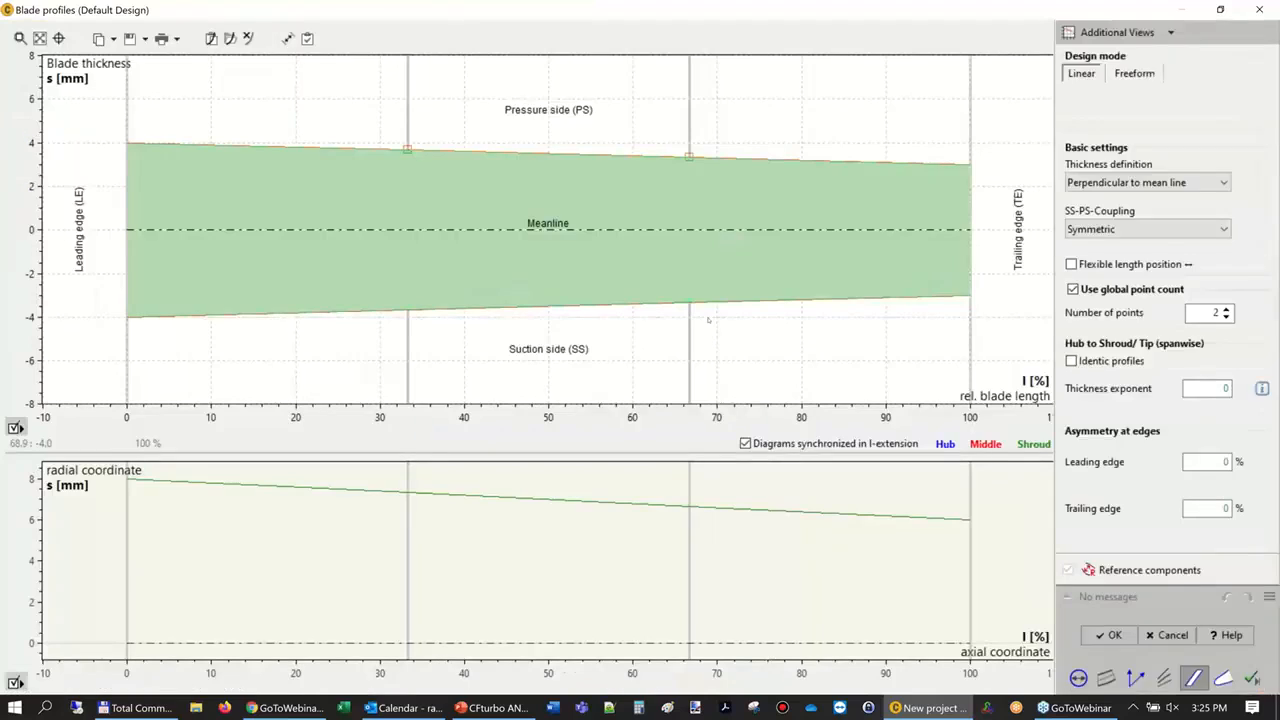
Shape the stator blade profiles in Freeform mode with hub points at about 5.8 and 4.1 mm and shroud points at about 4.8 and 2.5 mm.
left_click_drag(413, 104, 408, 103)
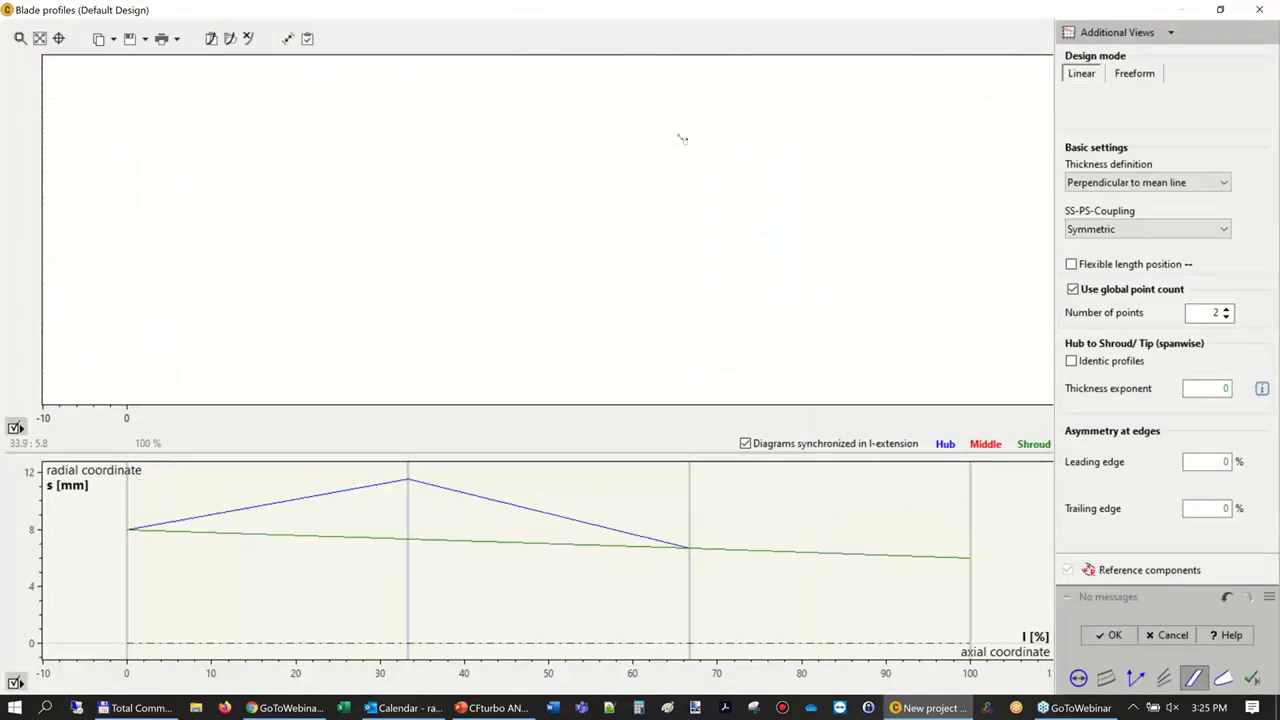
left_click_drag(689, 156, 690, 121)
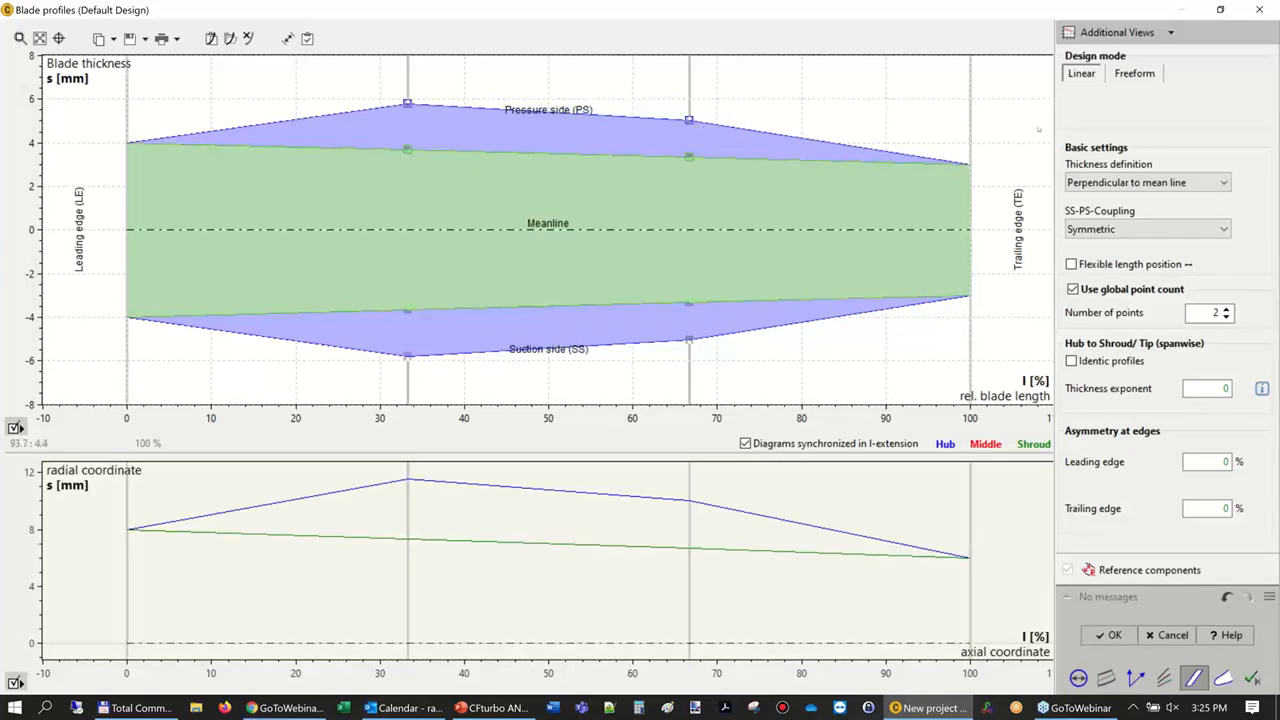
left_click(1134, 73)
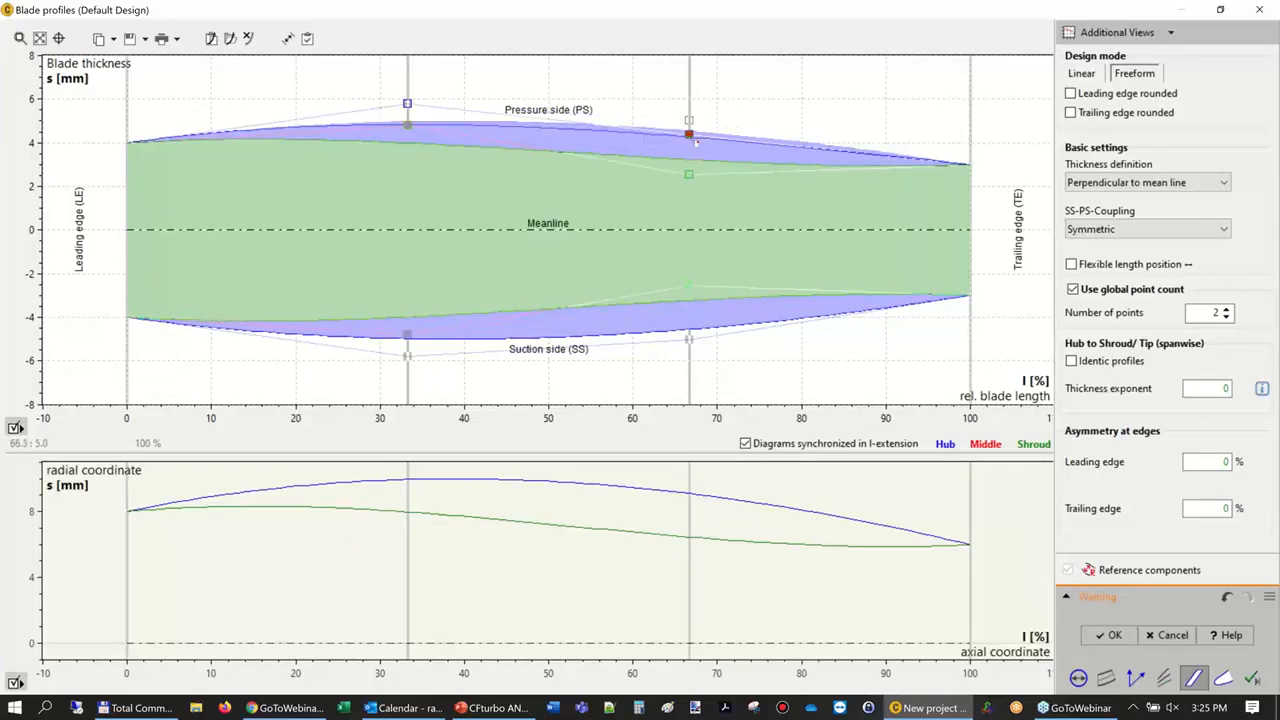
left_click_drag(695, 141, 696, 147)
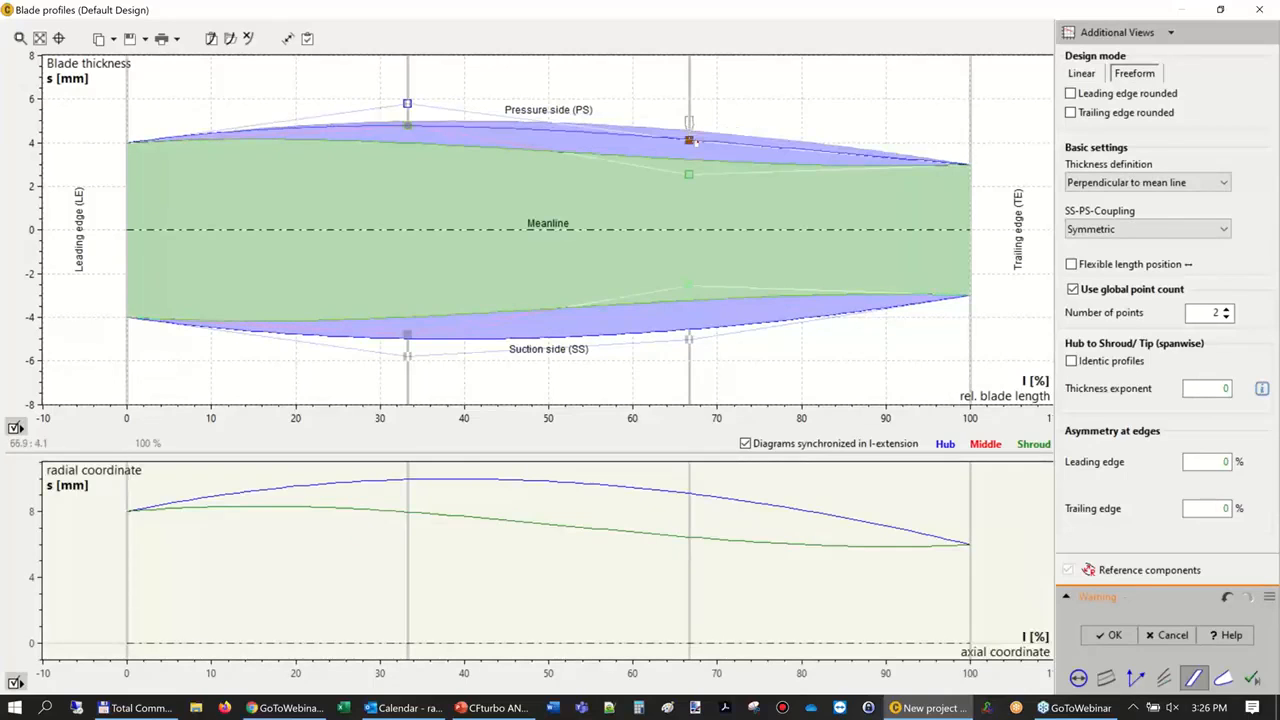
right_click(738, 168)
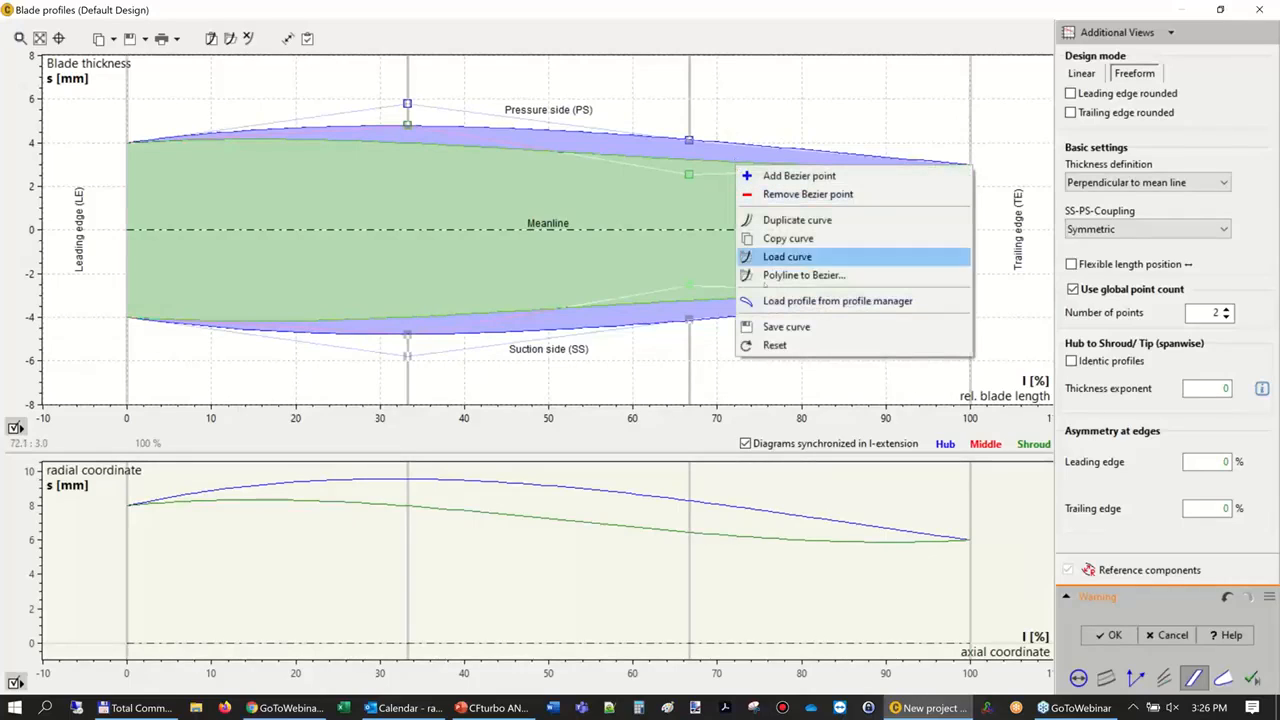
left_click(814, 124)
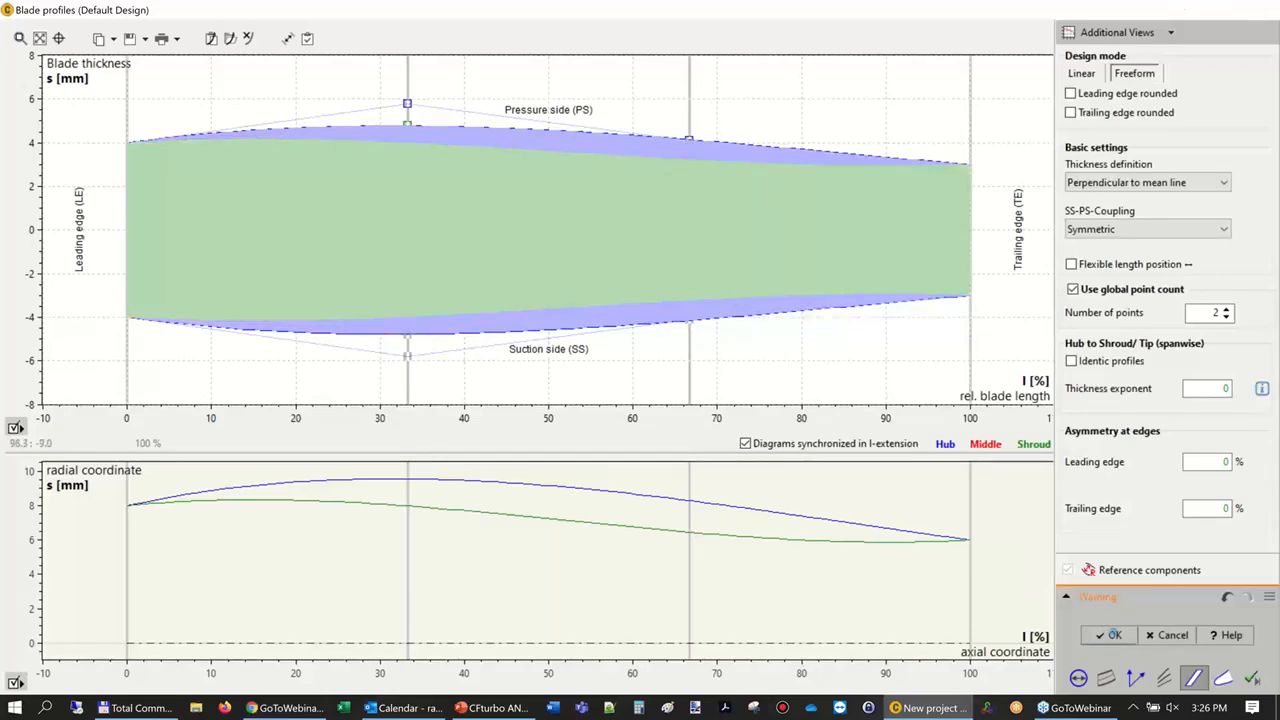
left_click(1110, 635)
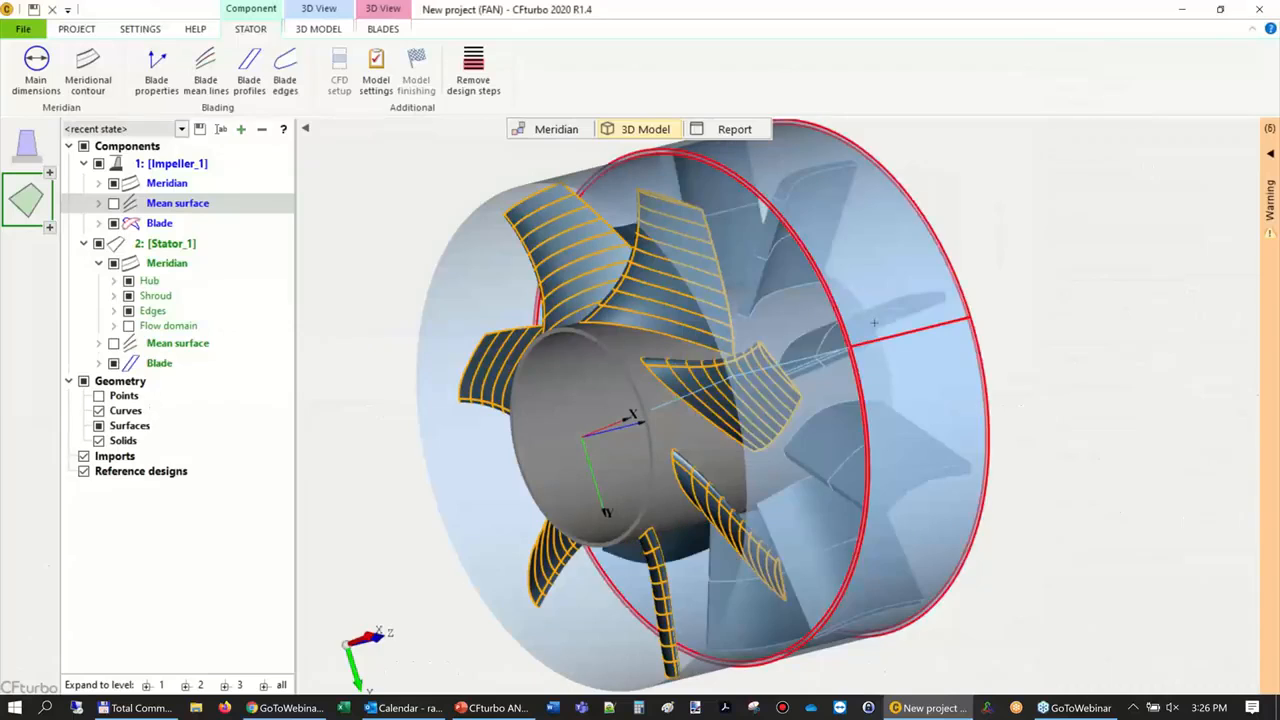
Open the stator's blade edges design and set the trailing edge to Bezier mode.
mouse_move(874, 321)
left_mouse_down()
mouse_move(700, 326)
mouse_move(870, 310)
left_mouse_up()
left_click(285, 72)
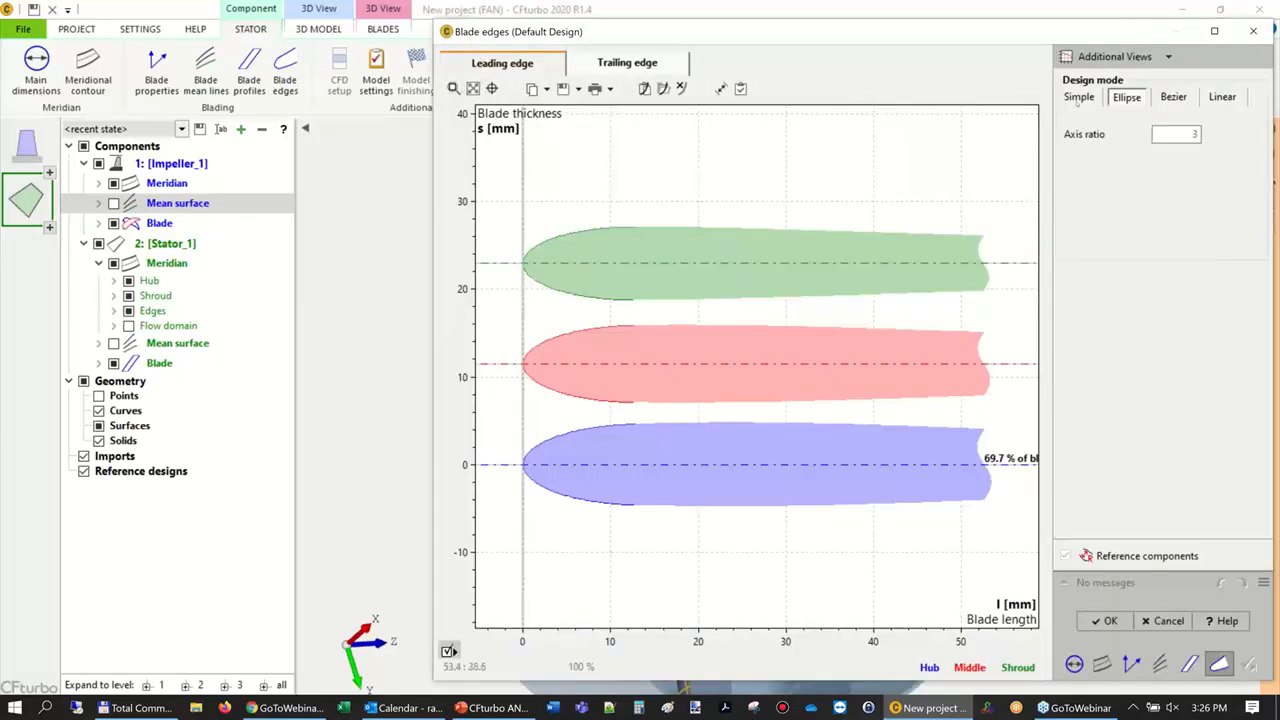
left_click_drag(1068, 37, 851, 35)
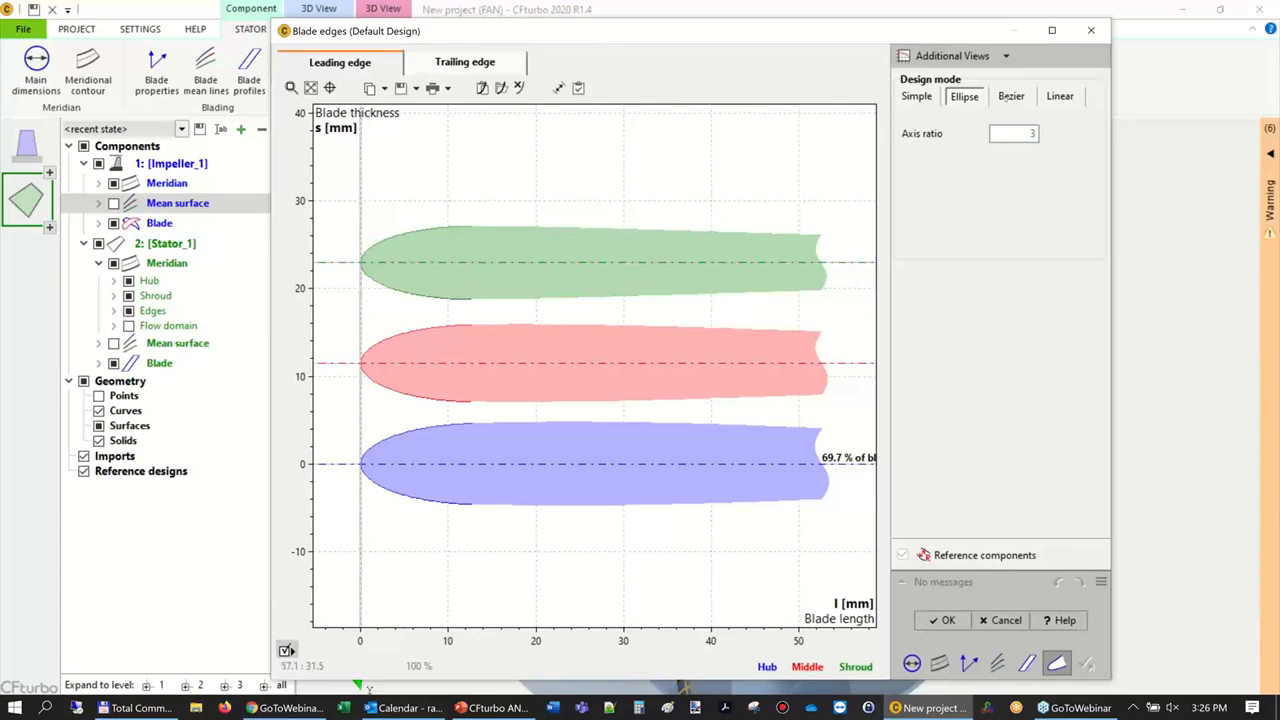
left_click(433, 63)
left_click(1011, 96)
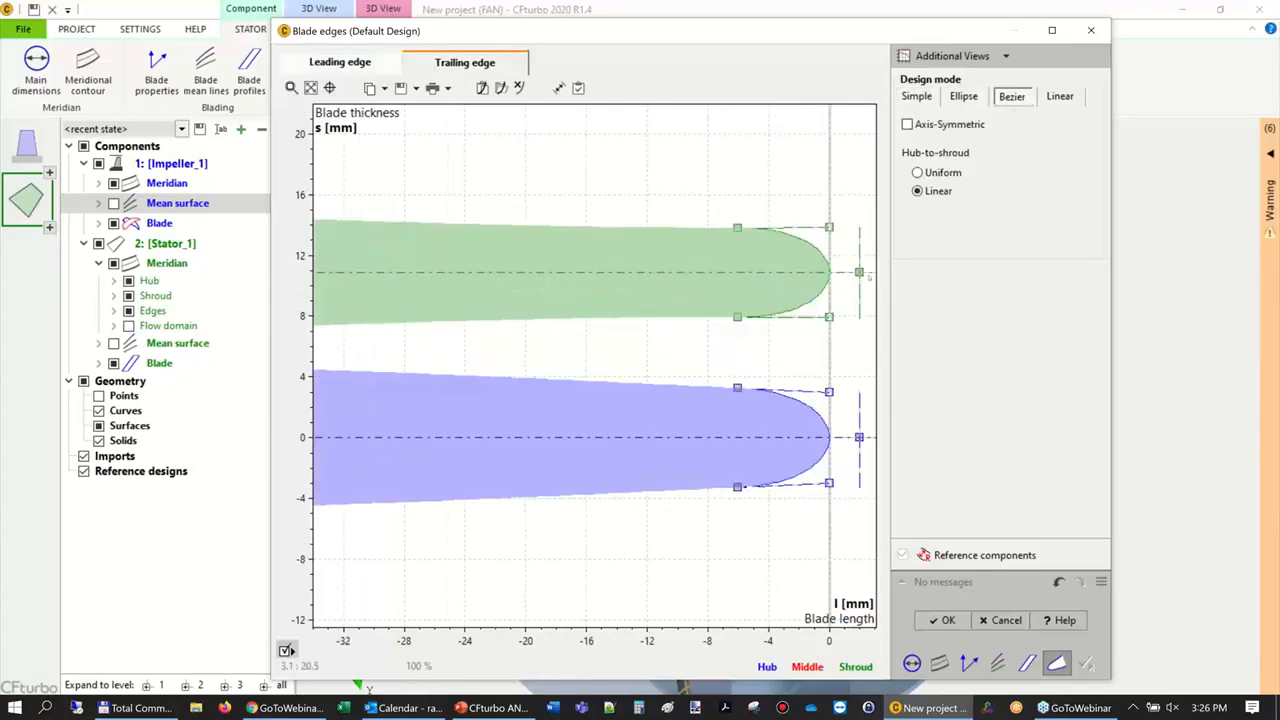
Extend the trailing-edge rounding at shroud and hub to start about 16 to 17 mm before the blade end, and accept the edges.
left_click_drag(737, 227, 591, 227)
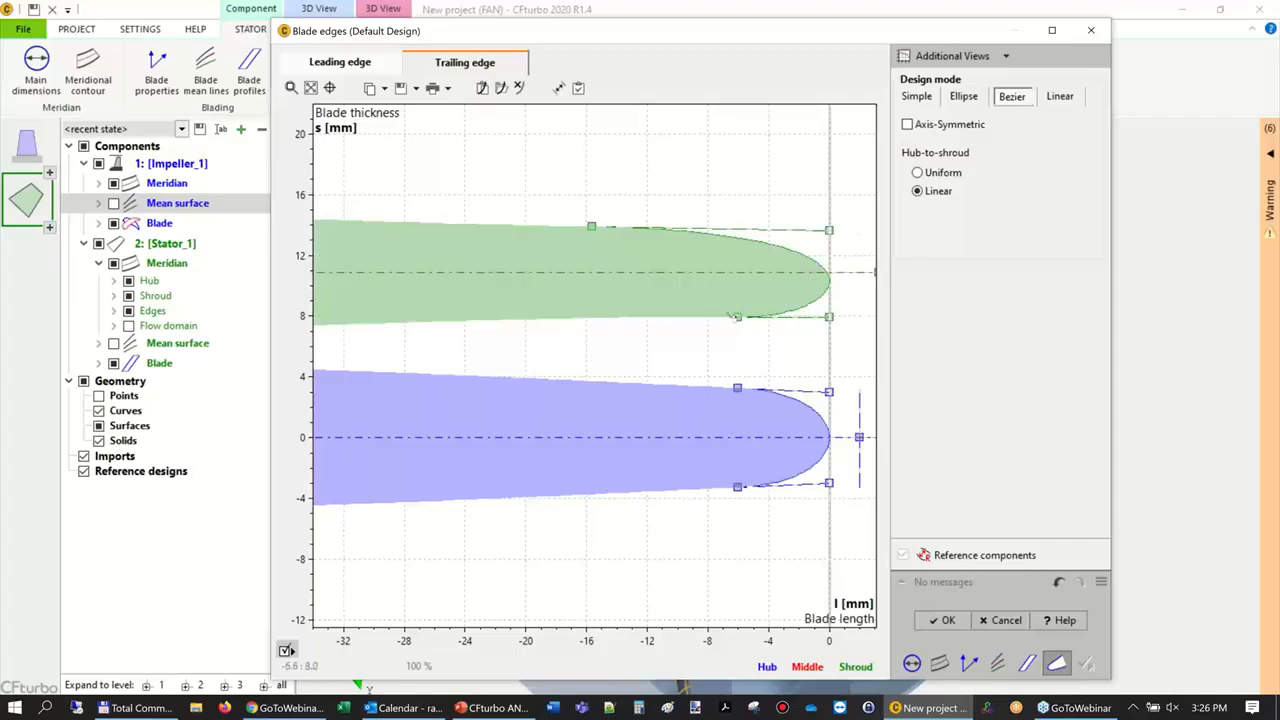
left_click_drag(738, 318, 573, 317)
left_click_drag(737, 388, 571, 380)
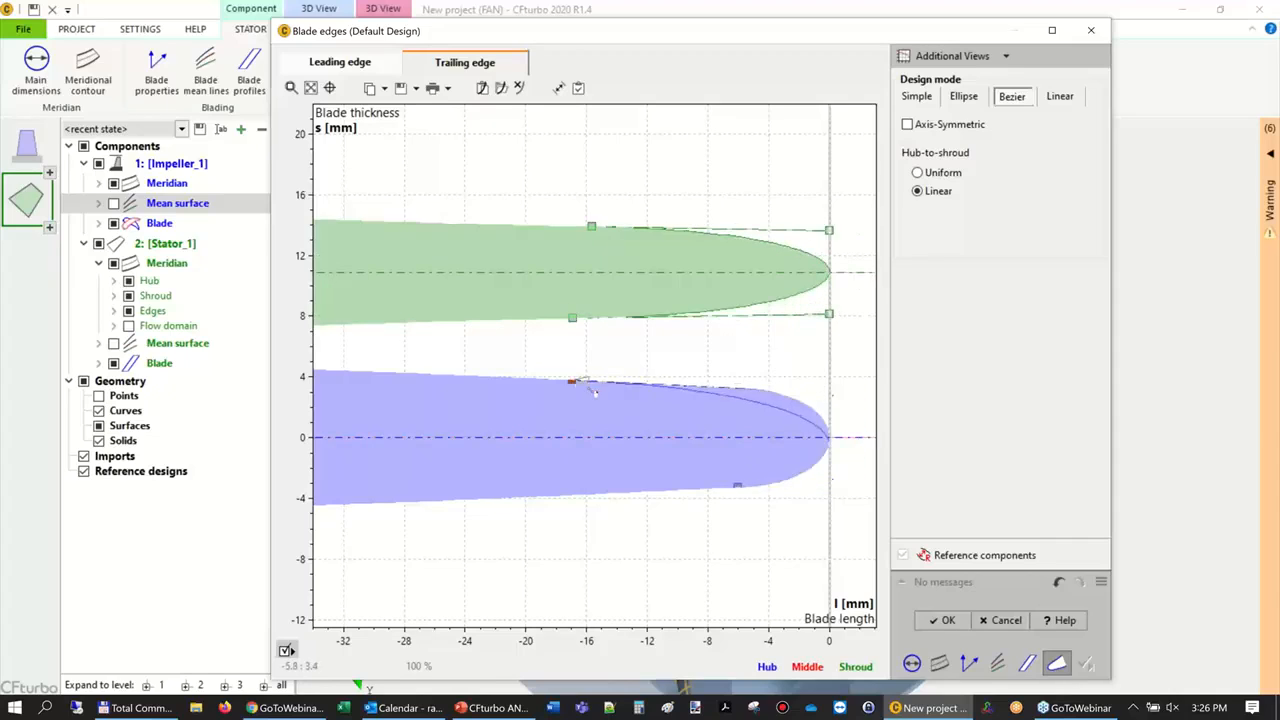
left_click_drag(738, 488, 564, 495)
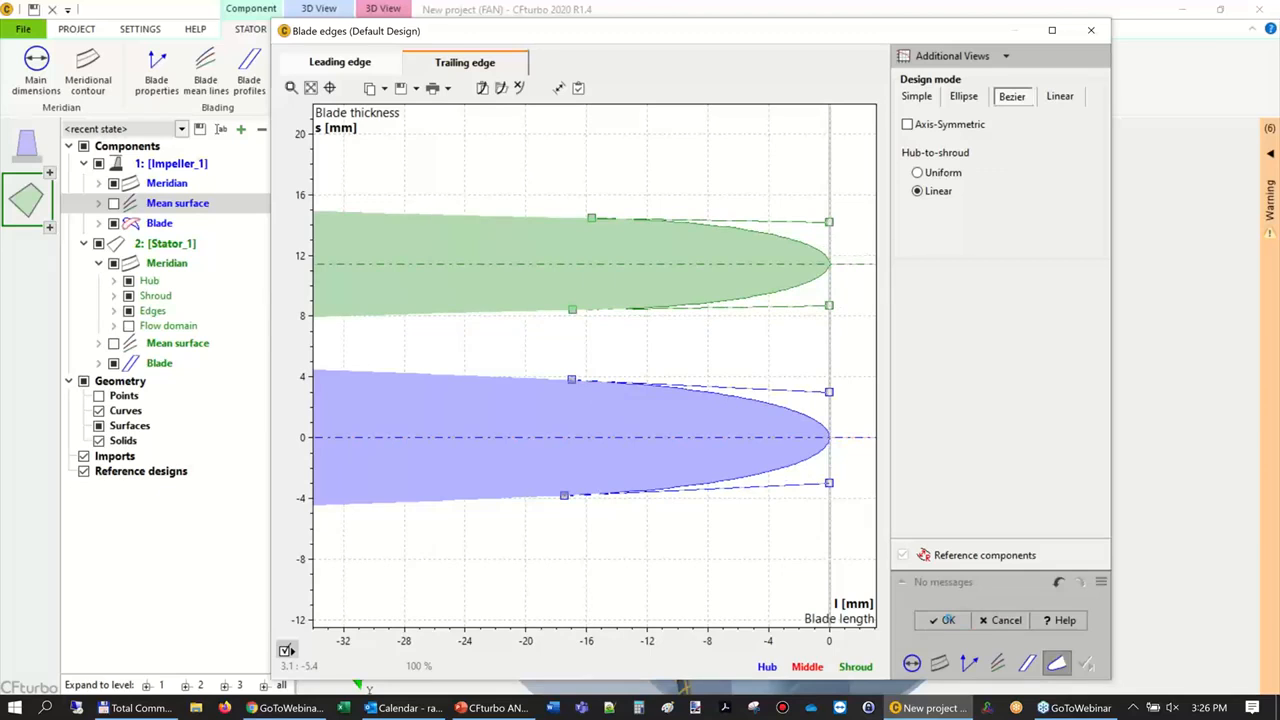
left_click(945, 620)
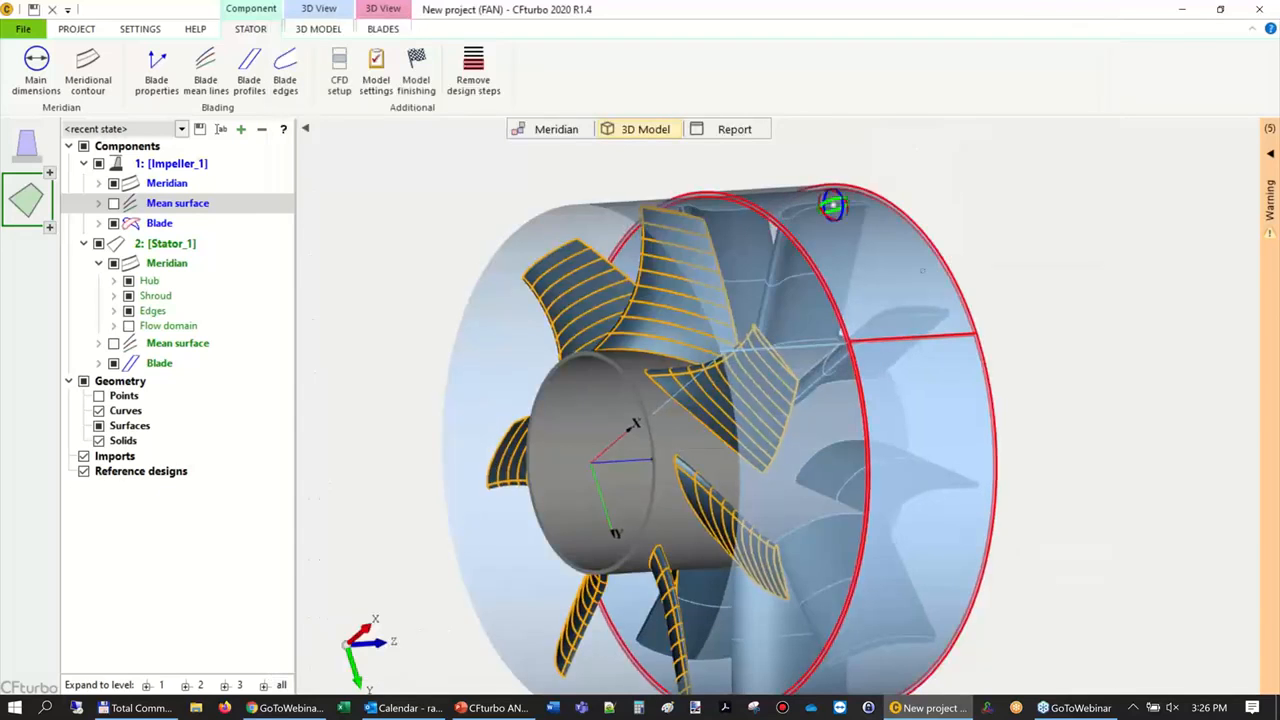
left_click_drag(923, 269, 981, 350)
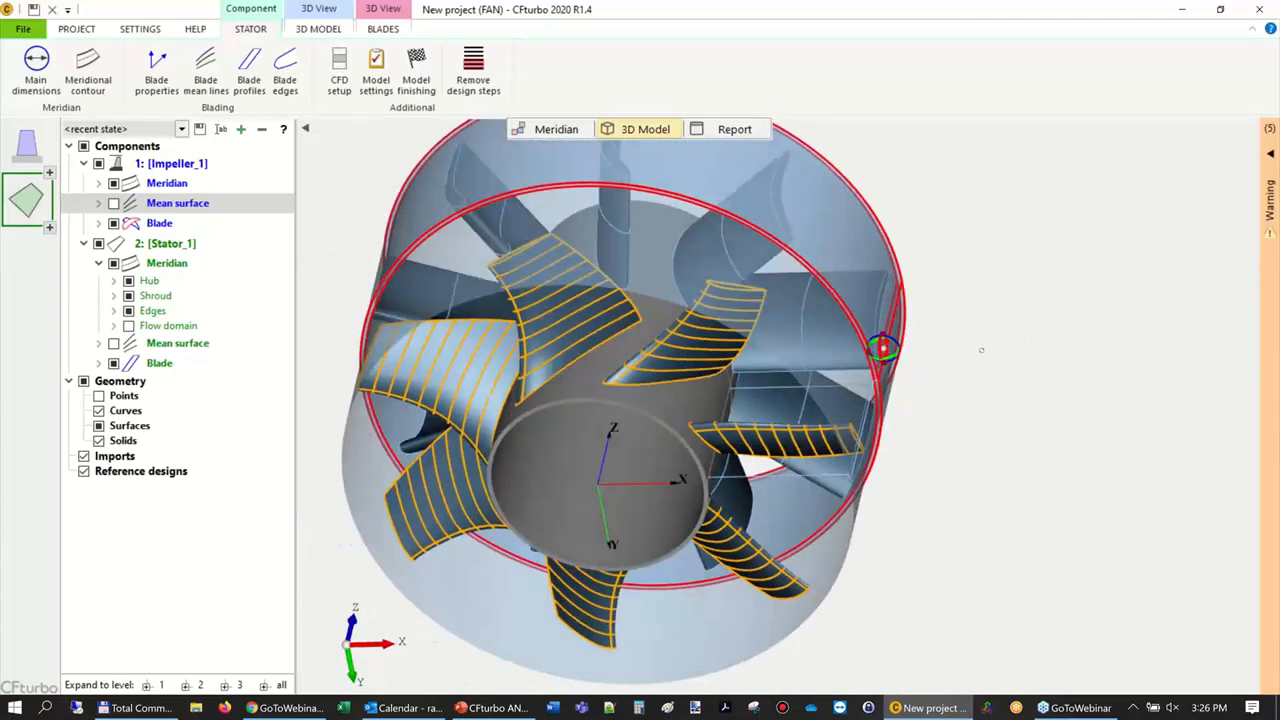
left_click_drag(883, 348, 730, 295)
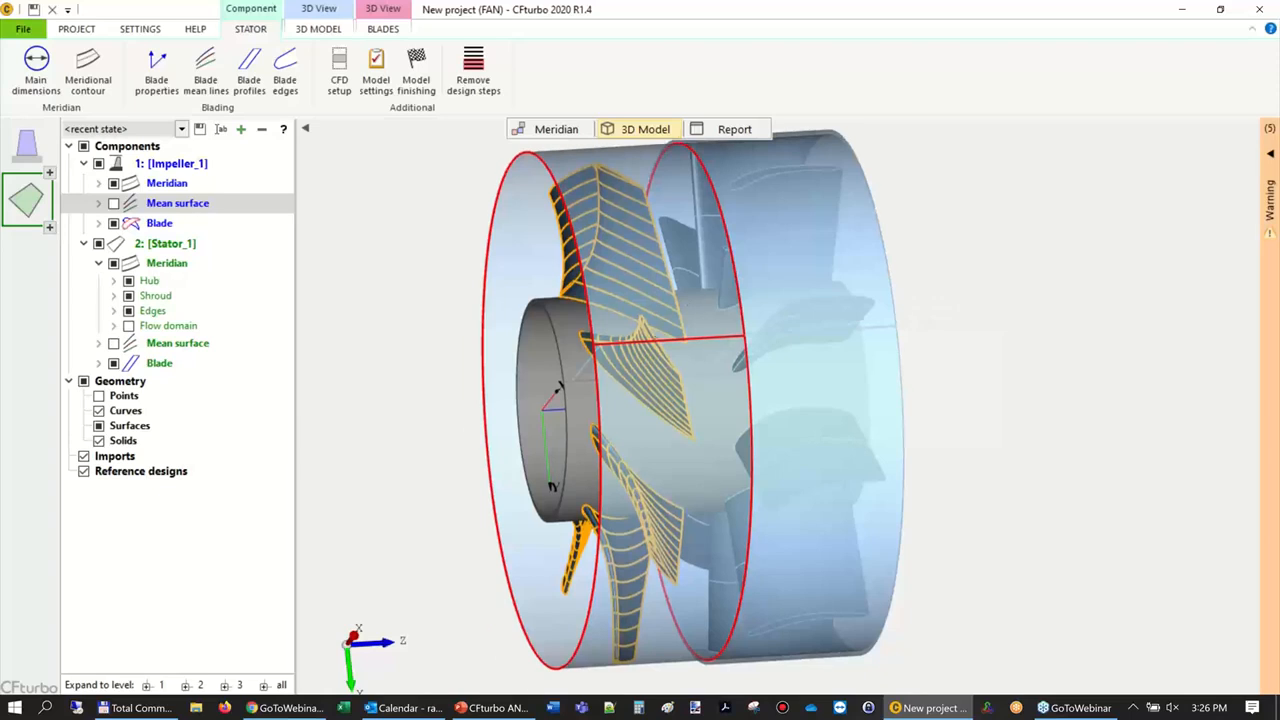
middle_click_drag(688, 311, 645, 347)
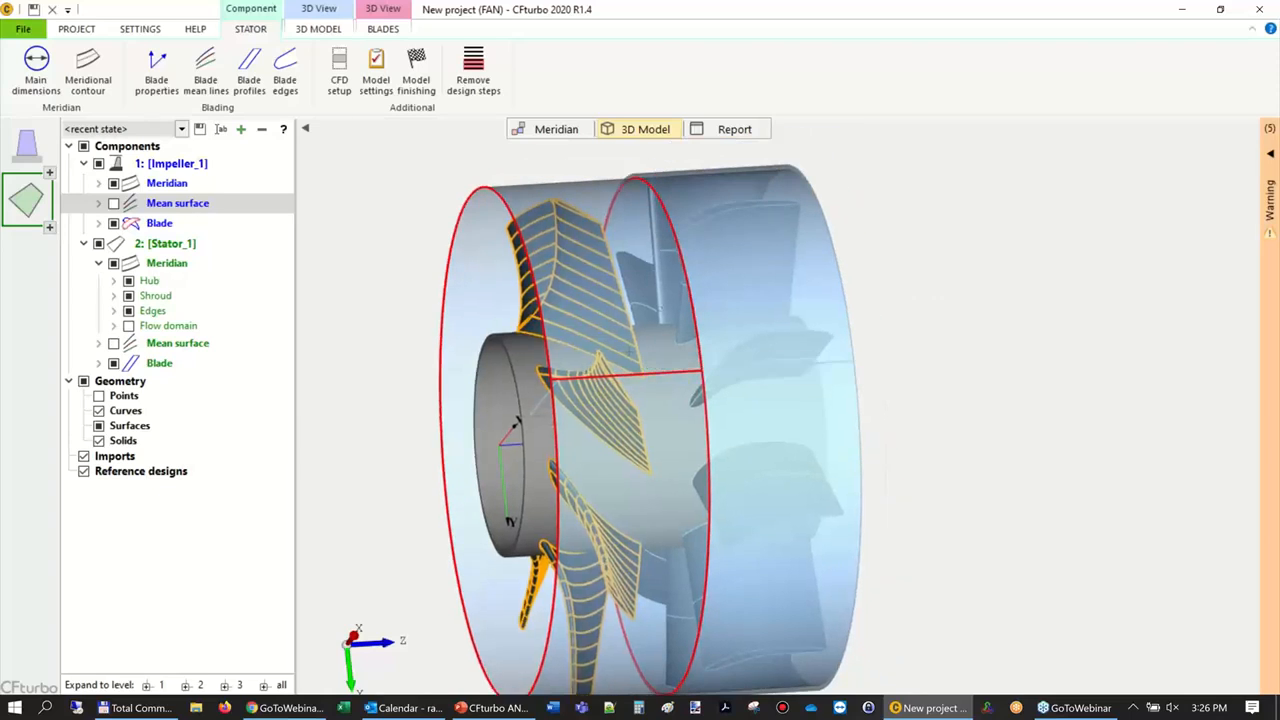
left_click_drag(645, 342, 643, 345)
Add a stator downstream of the bladed stator and set its hub and shroud axial extents to 300 mm.
left_click(49, 227)
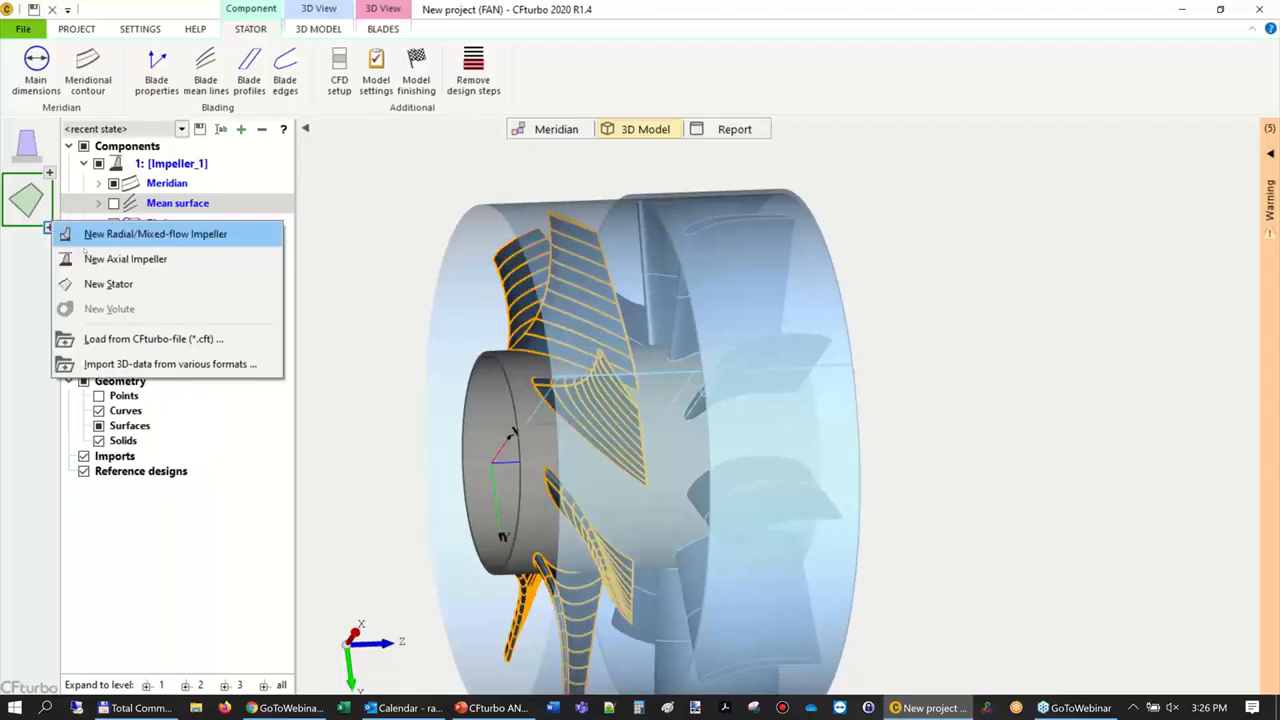
left_click(88, 284)
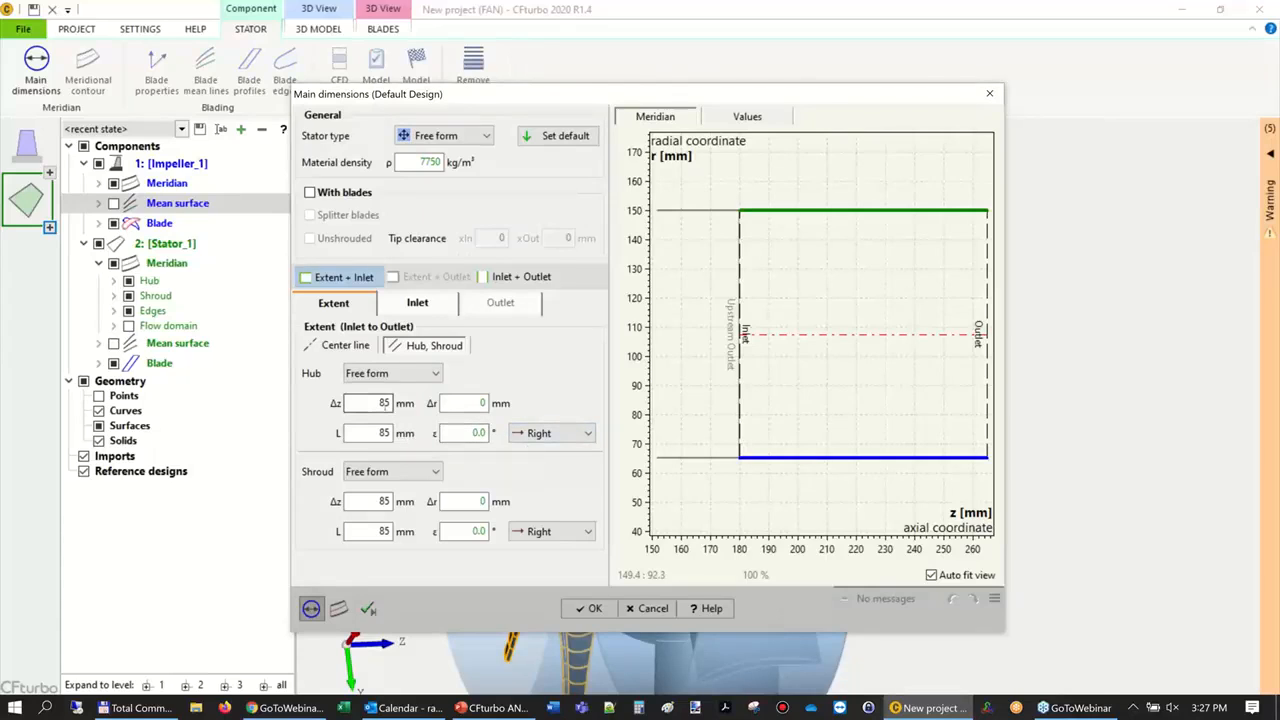
double_click(383, 403)
type("300")
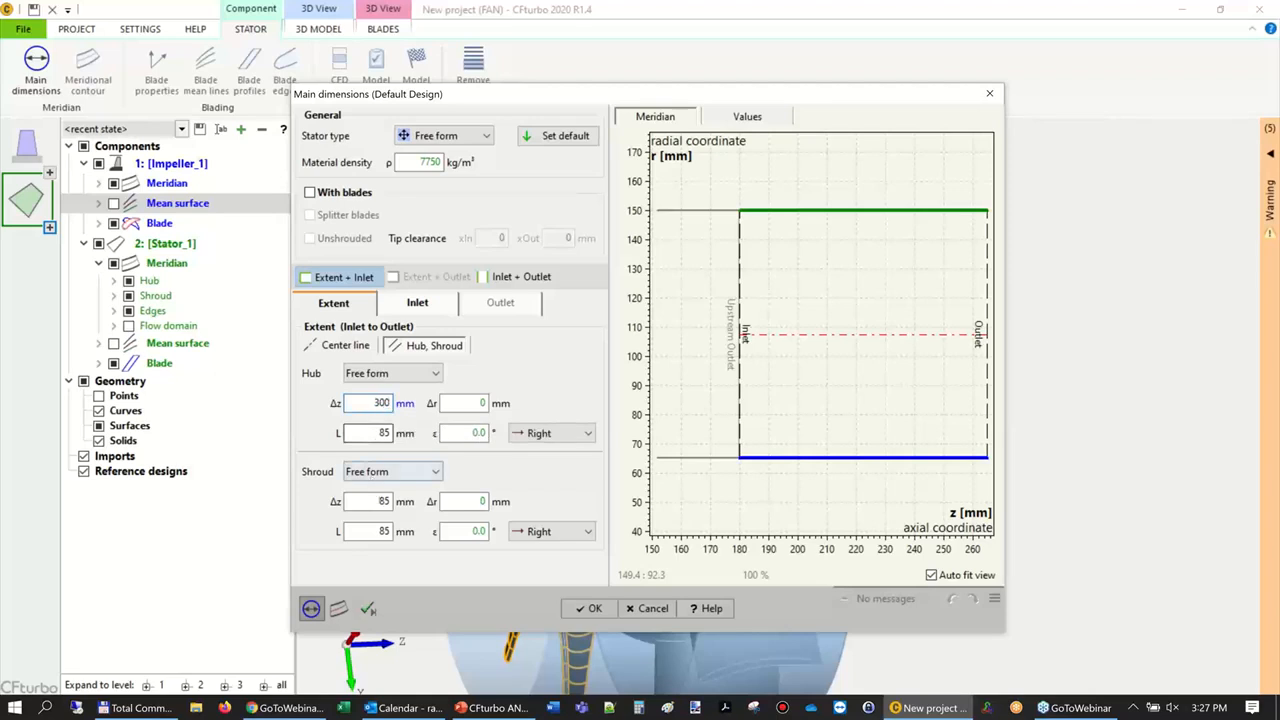
double_click(383, 502)
type("300")
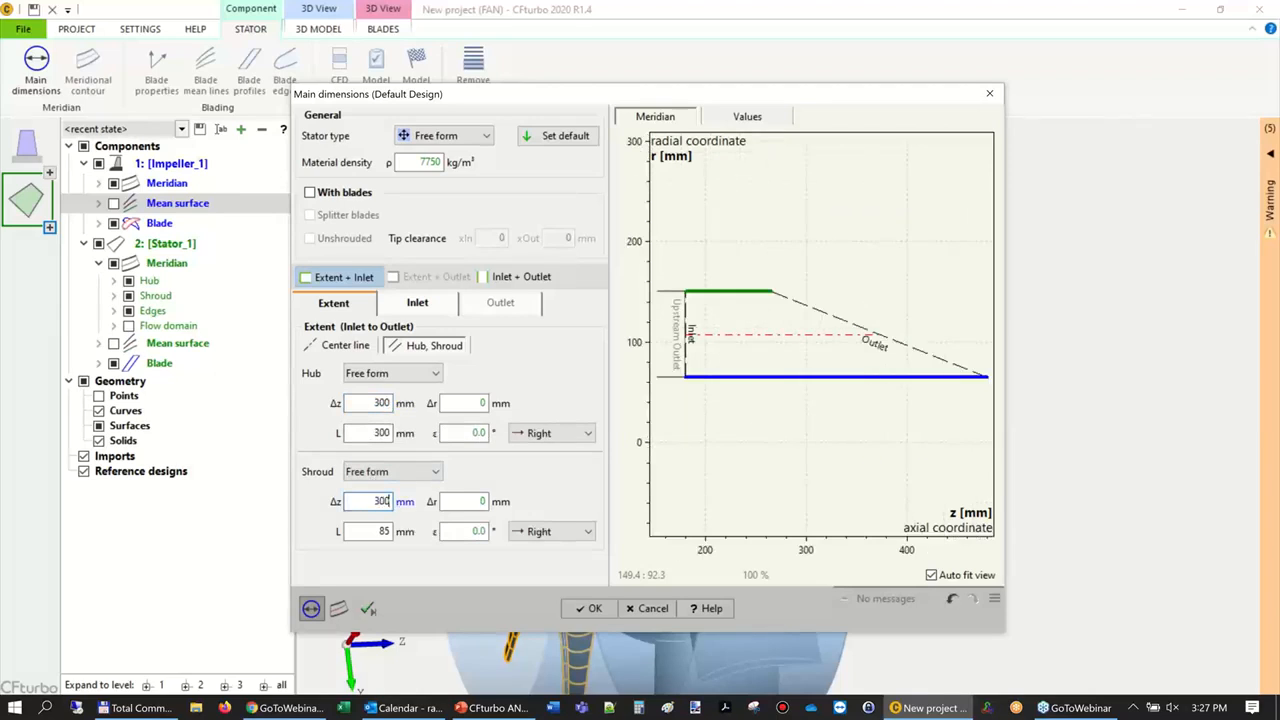
double_click(381, 531)
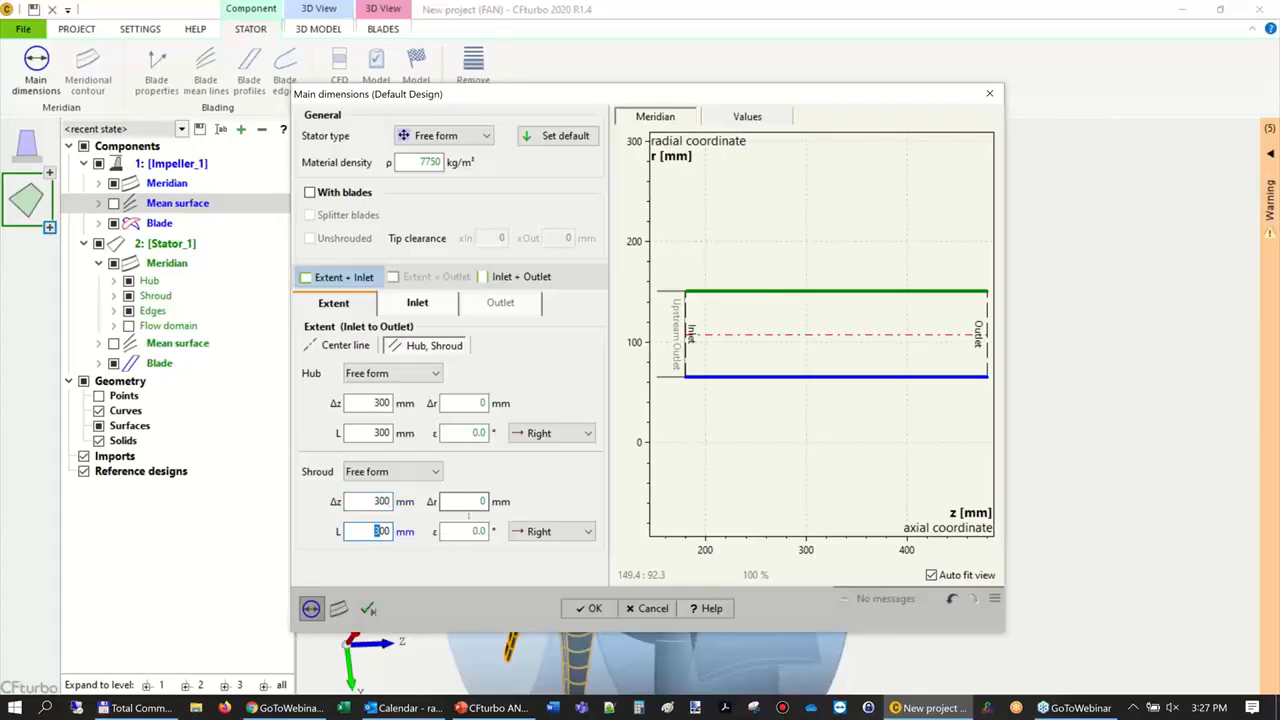
left_click(480, 501)
Define the new stator by its inlet and outlet, and set the outlet hub radius to 0 mm.
left_click(490, 278)
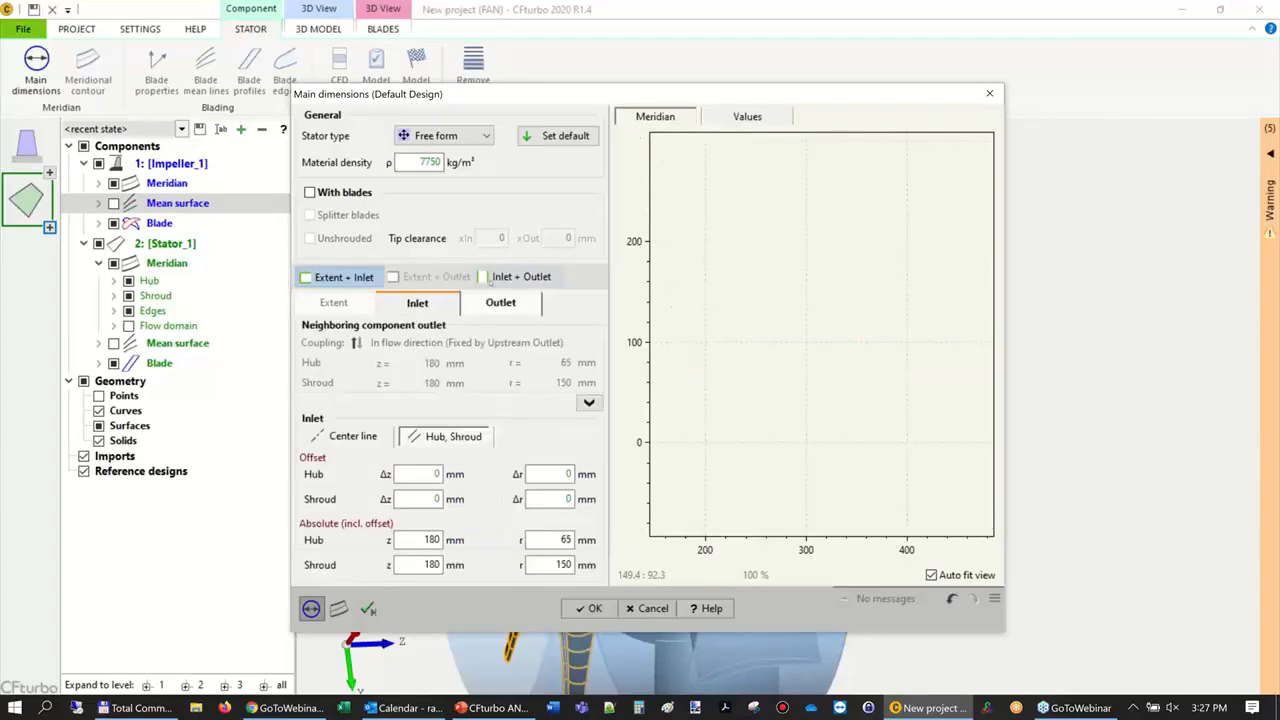
left_click(478, 302)
double_click(565, 540)
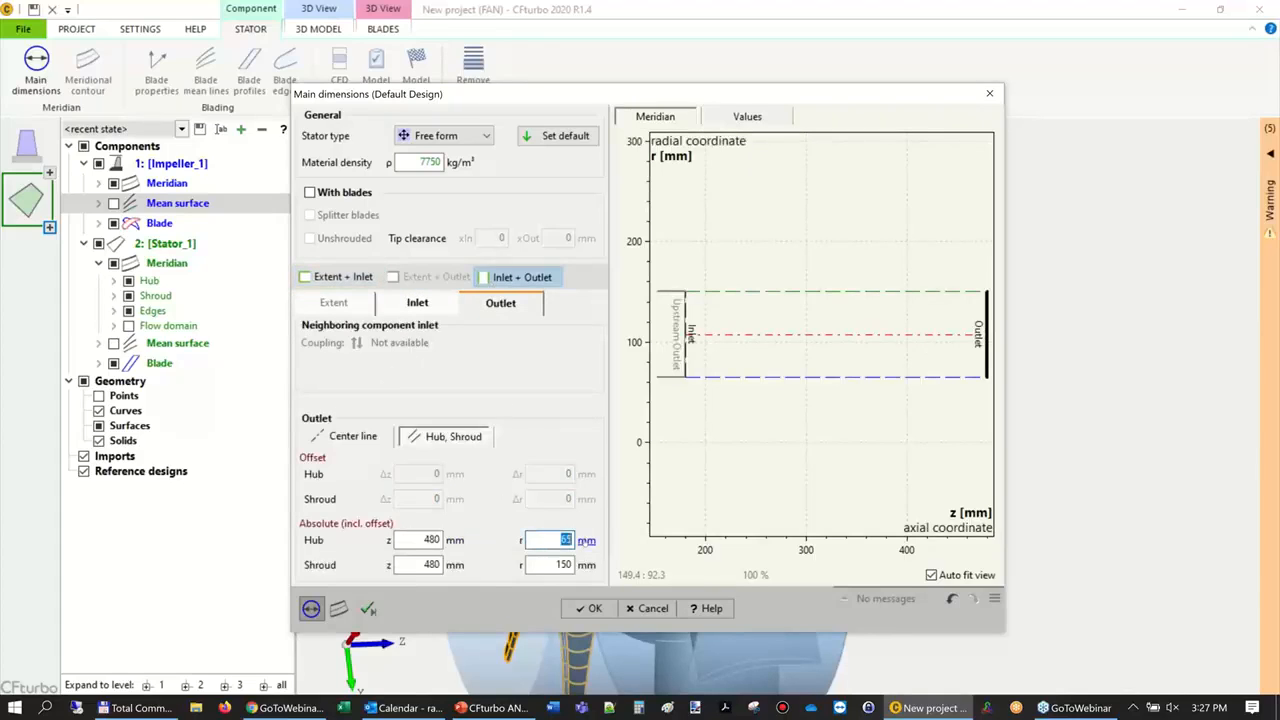
type("0")
key("Tab")
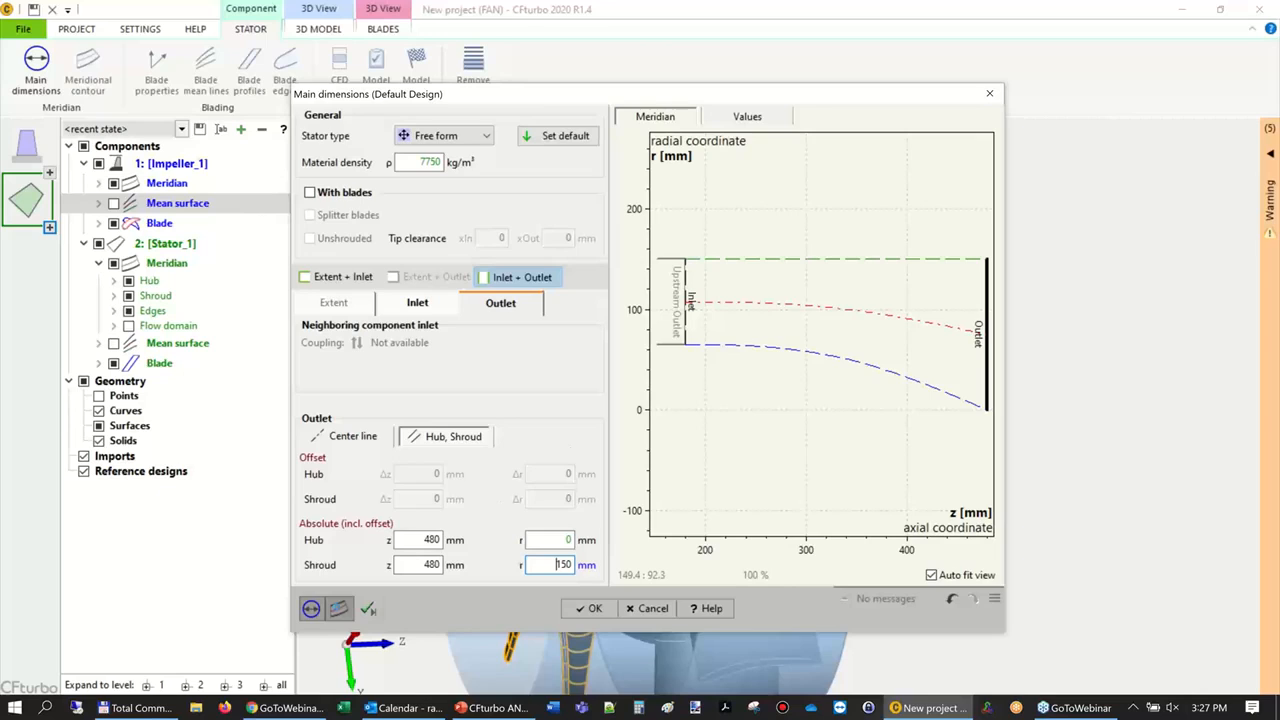
Add an outlet curve to the stator's hub contour and place its junction at about z 420 mm, r 16 mm.
left_click(338, 608)
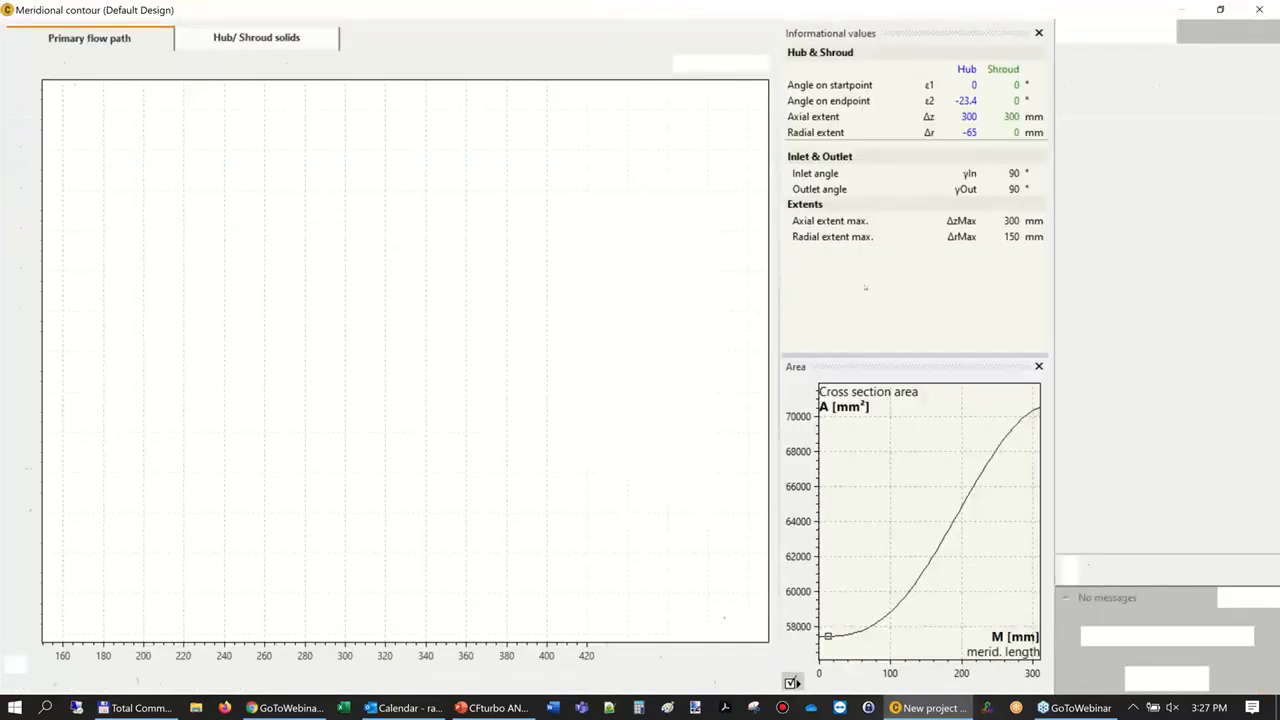
right_click(516, 443)
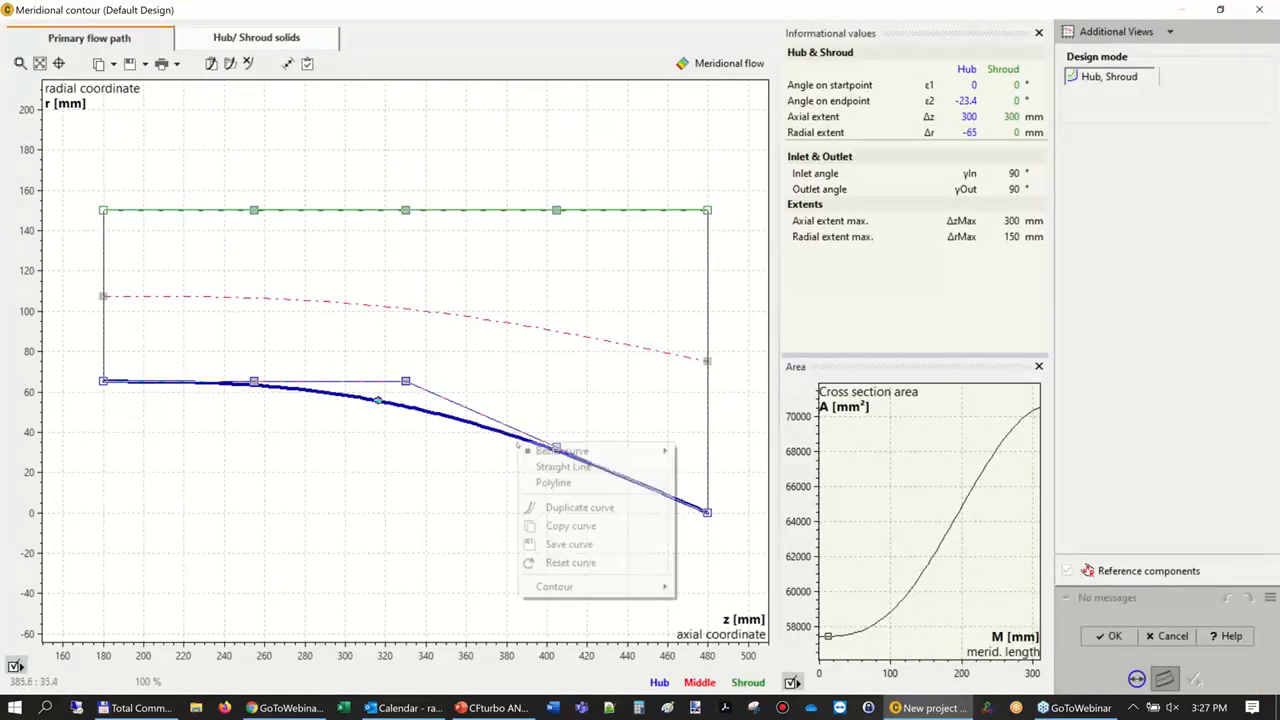
mouse_move(577, 594)
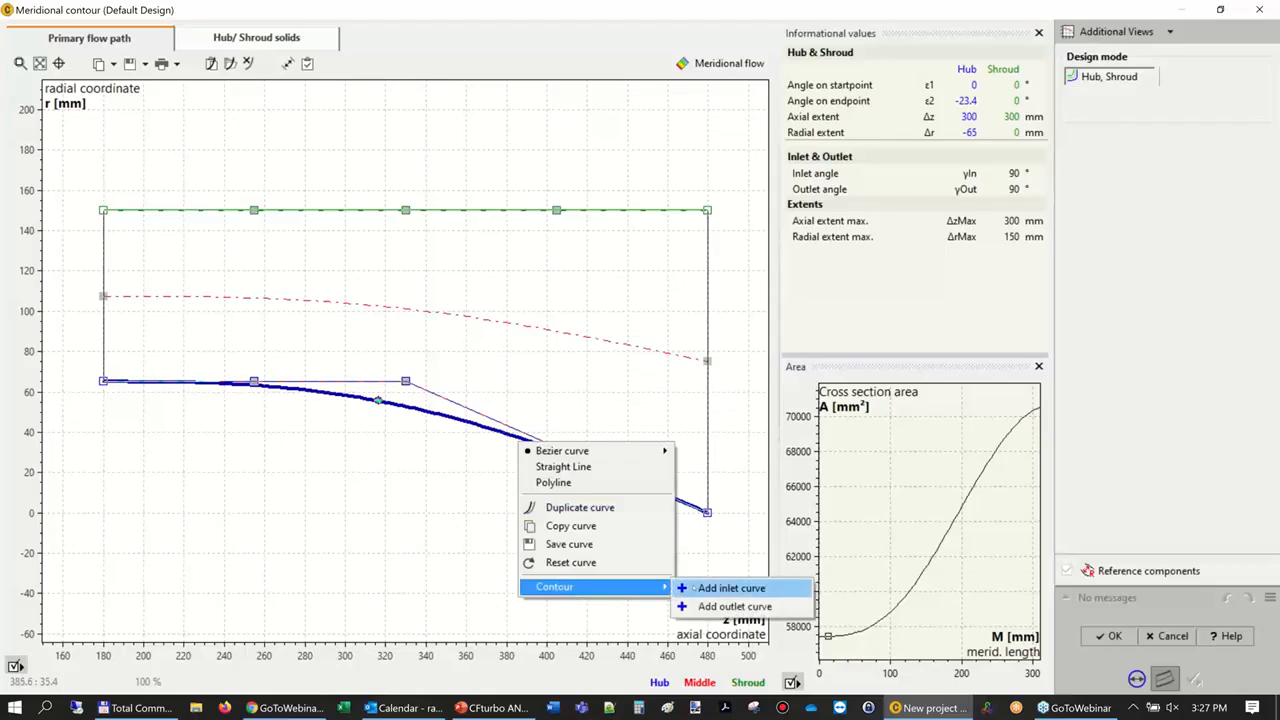
left_click(690, 606)
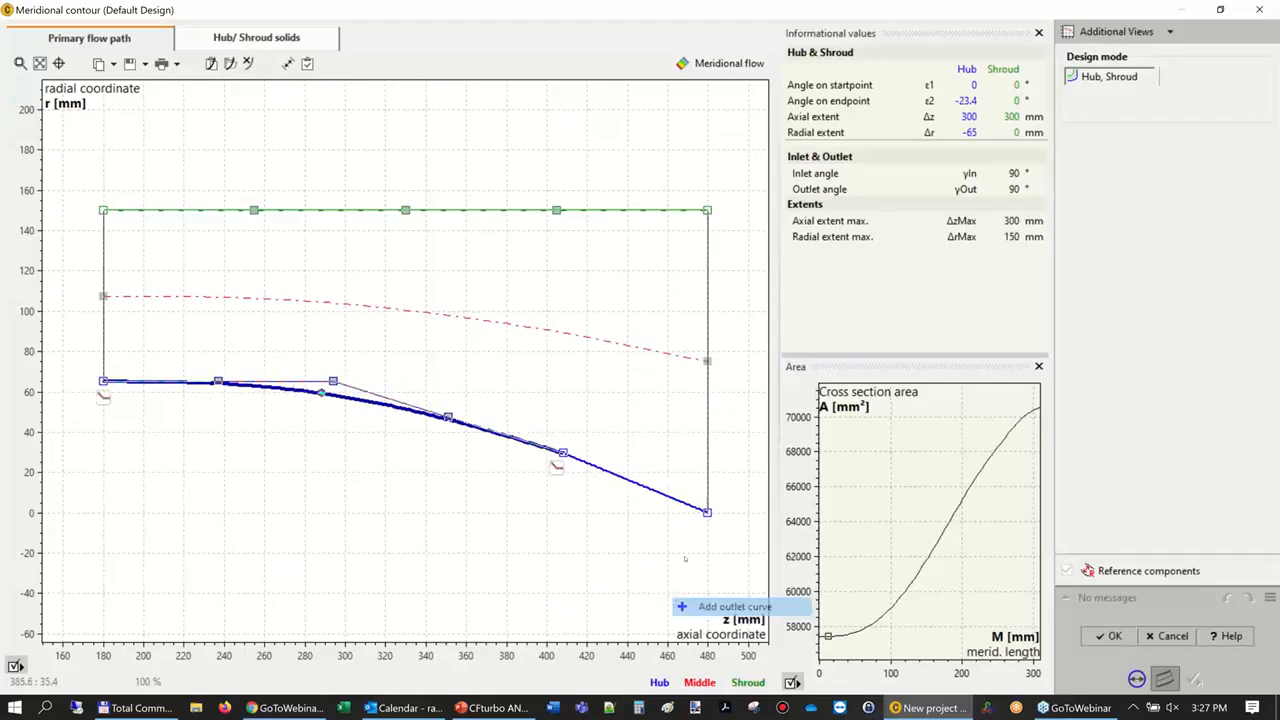
left_click_drag(579, 503, 588, 481)
Add a second hub outlet curve forming a radial step at about z 440 mm, from r 24 mm to the axis, and make the shroud straight.
right_click(628, 491)
mouse_move(680, 637)
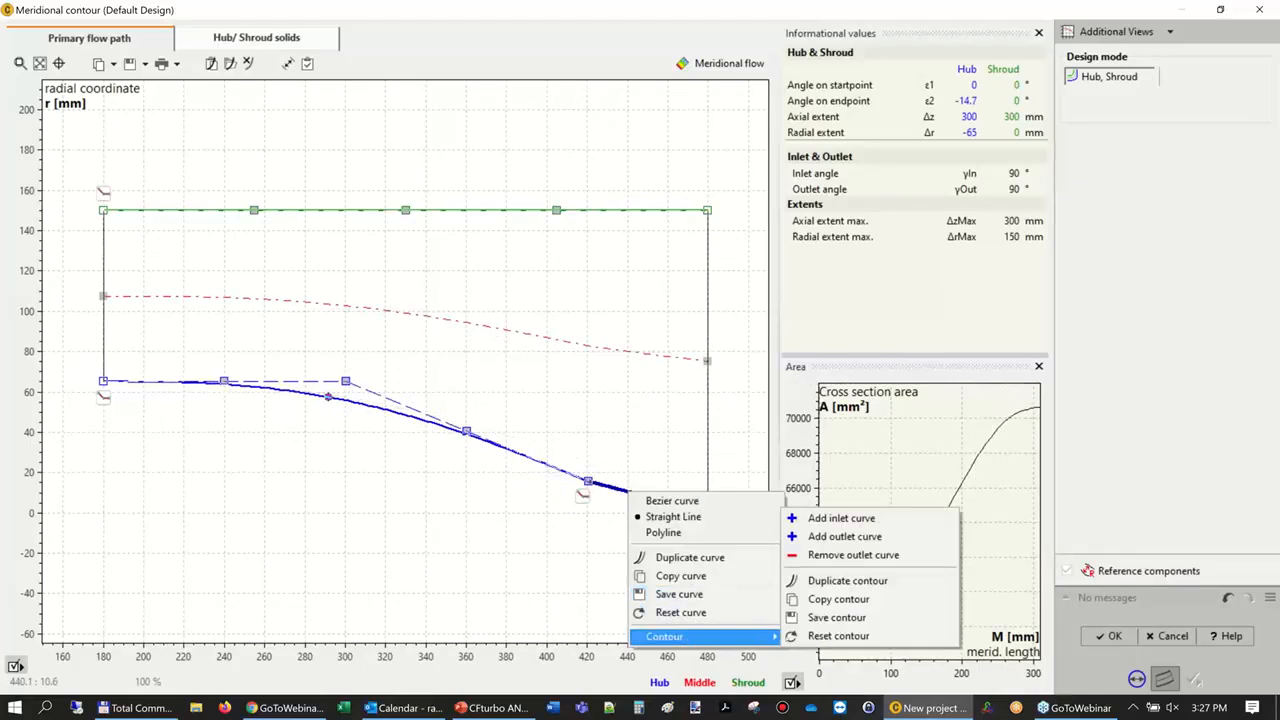
left_click(840, 537)
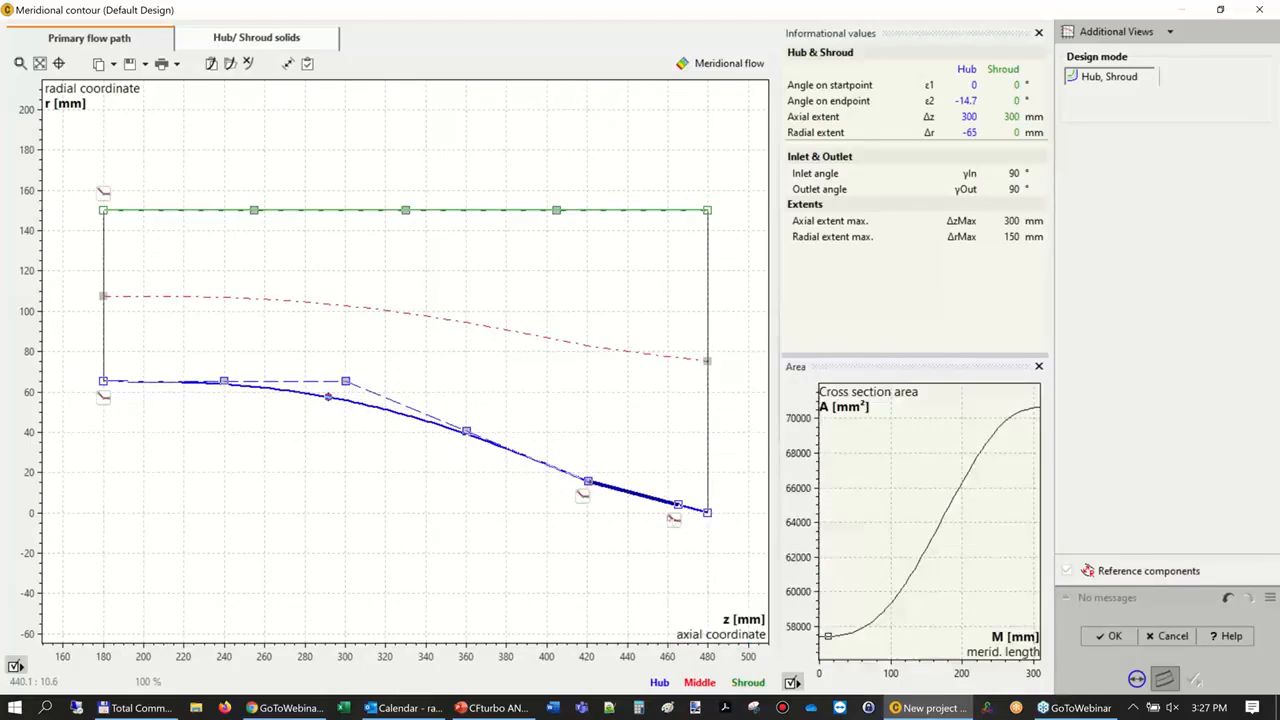
left_click_drag(678, 504, 628, 520)
left_click_drag(584, 483, 628, 465)
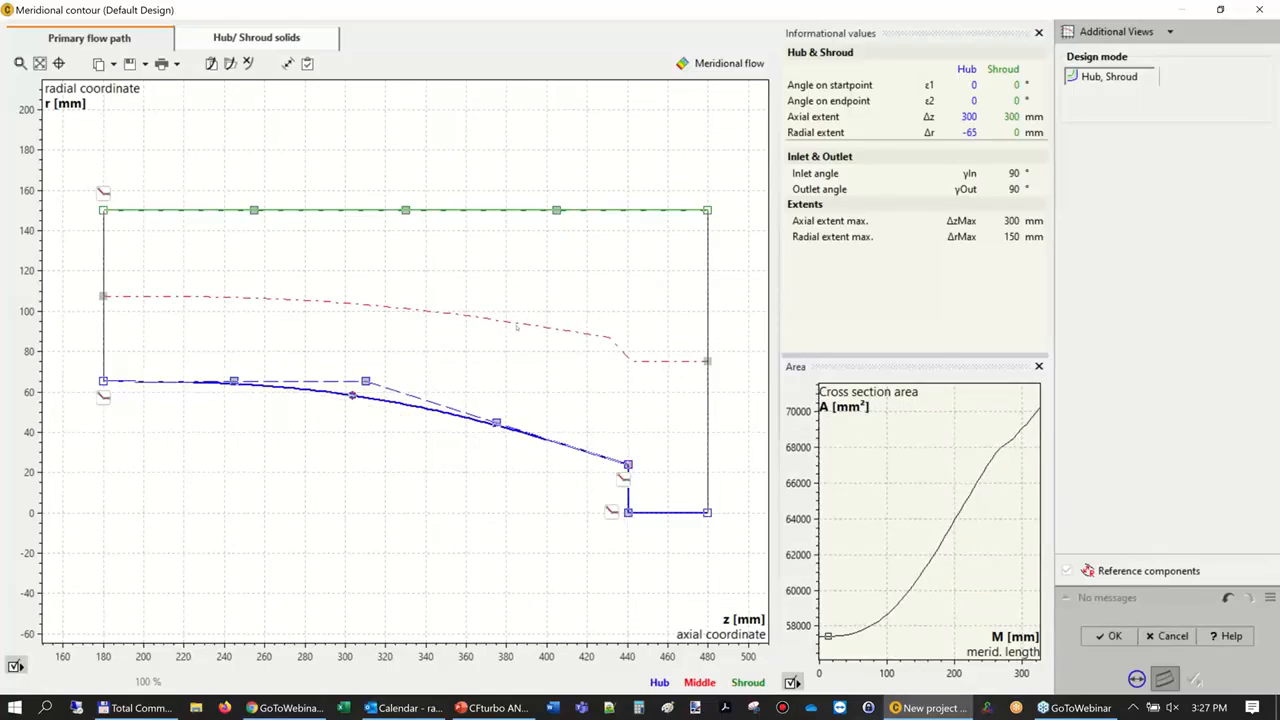
right_click(401, 211)
left_click(450, 238)
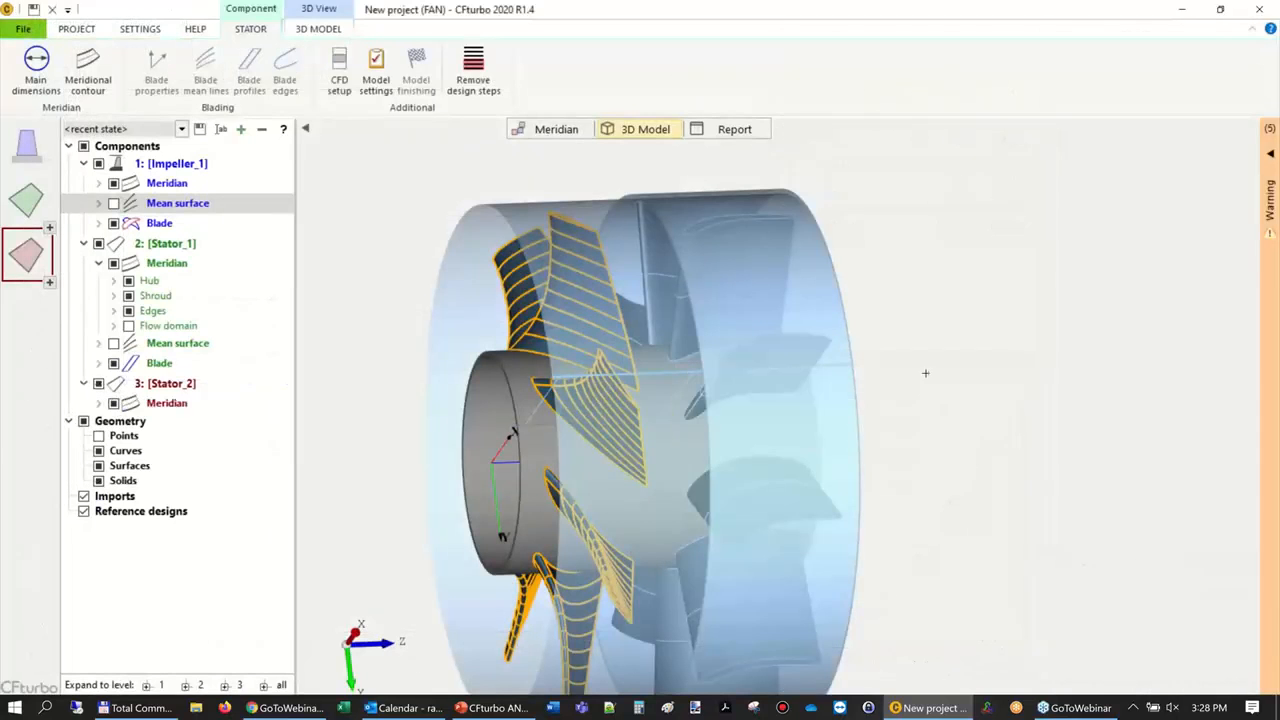
Apply the Default display state to the 3D model and view the downstream end of the hub cone.
left_click(181, 129)
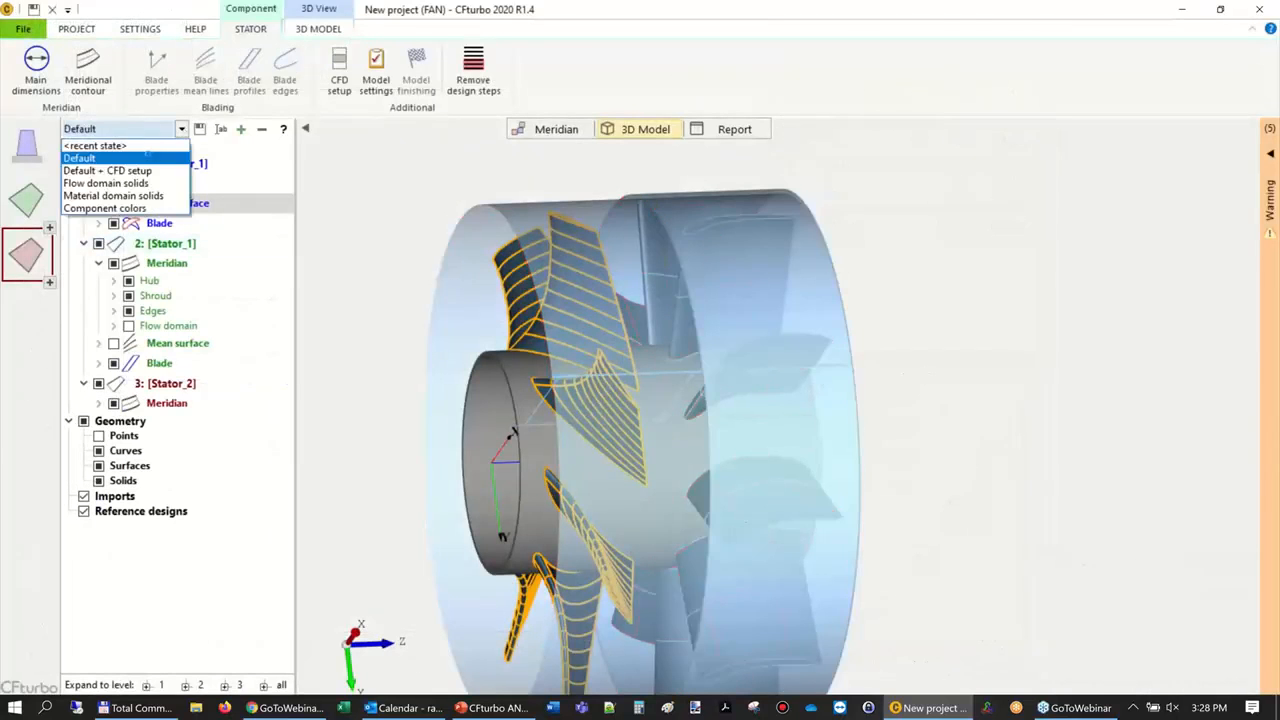
left_click(140, 157)
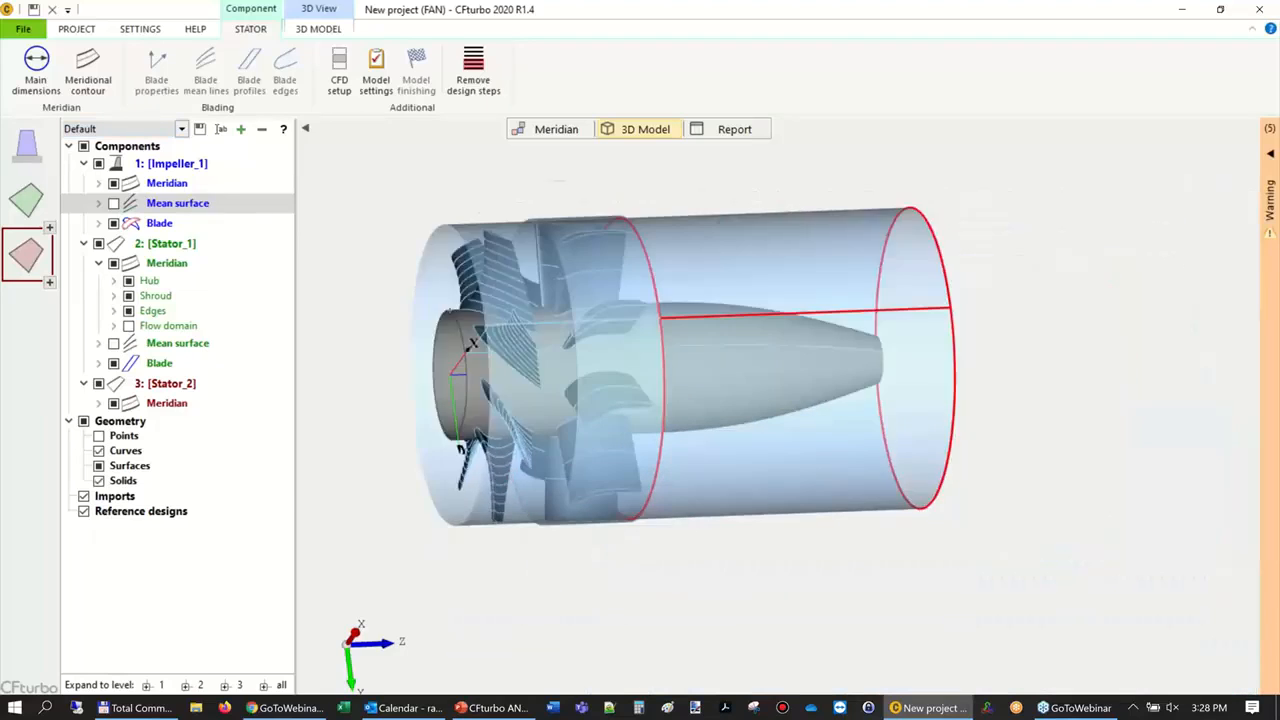
middle_click_drag(890, 371, 908, 370)
left_click_drag(908, 370, 783, 446)
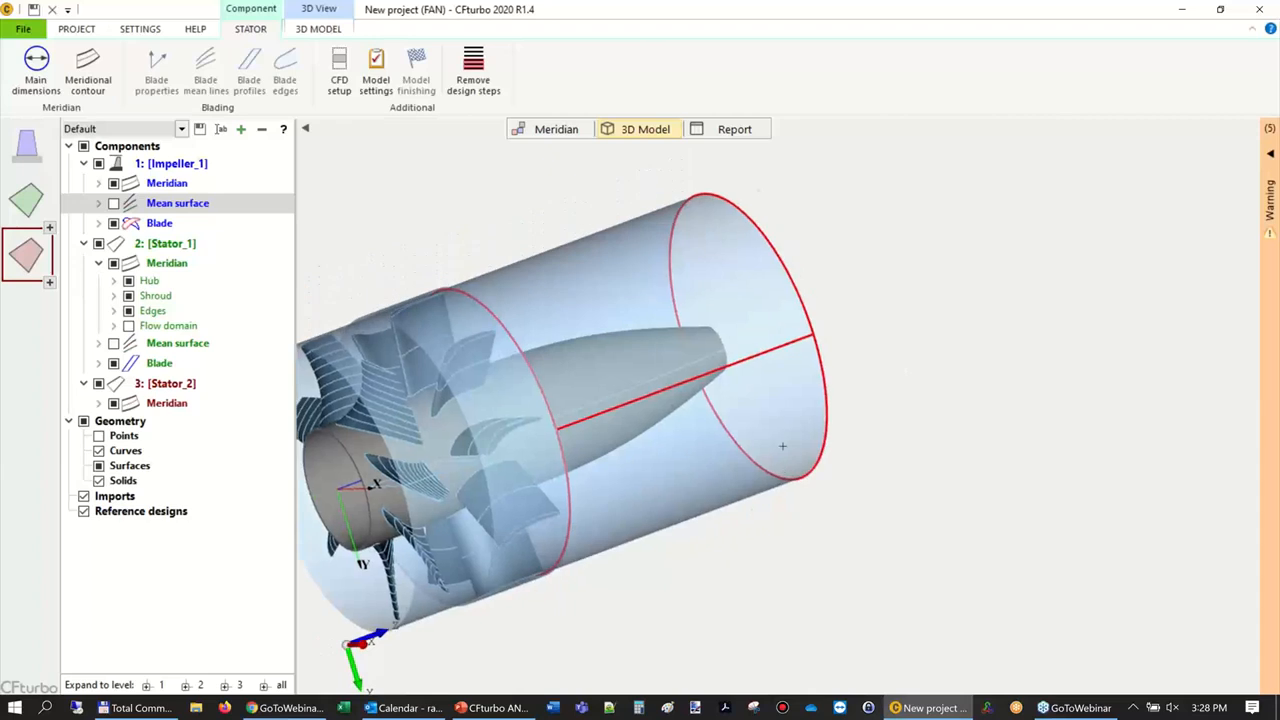
scroll(783, 446, "up", 1)
Add another stator at the downstream end with 1000 mm hub and shroud axial extents, and finish its design automatically.
left_click(49, 282)
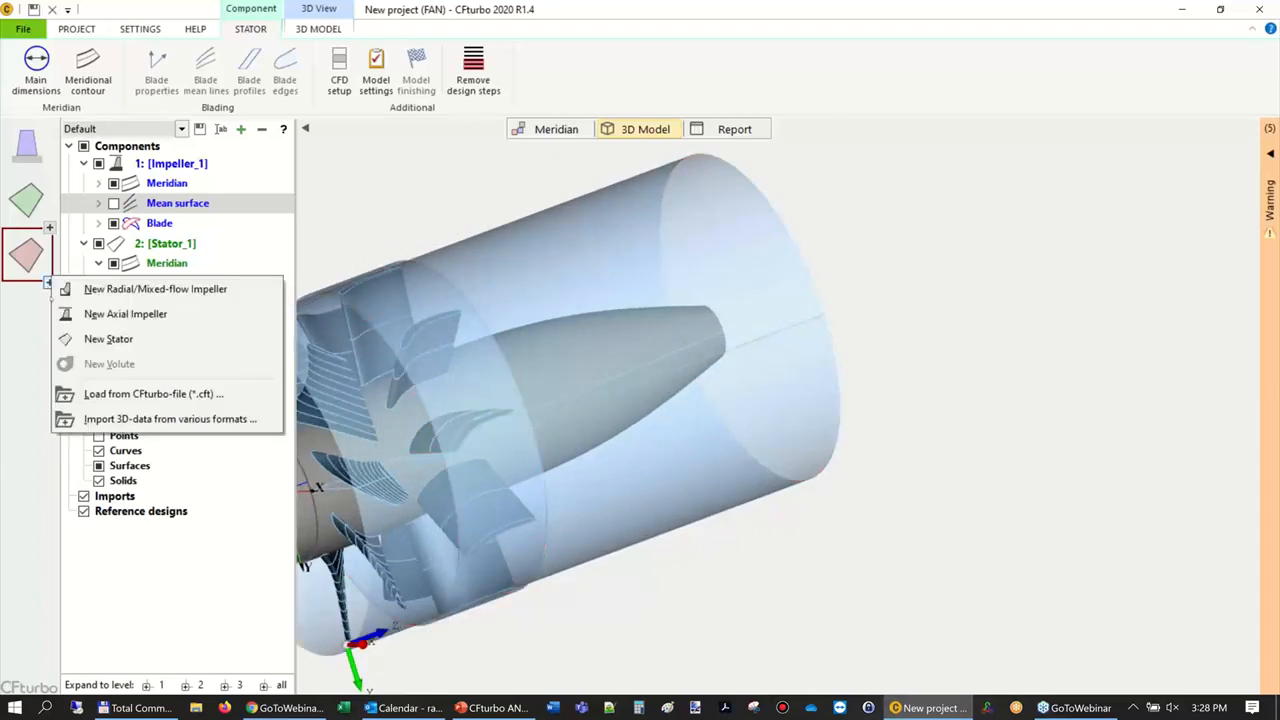
left_click(104, 341)
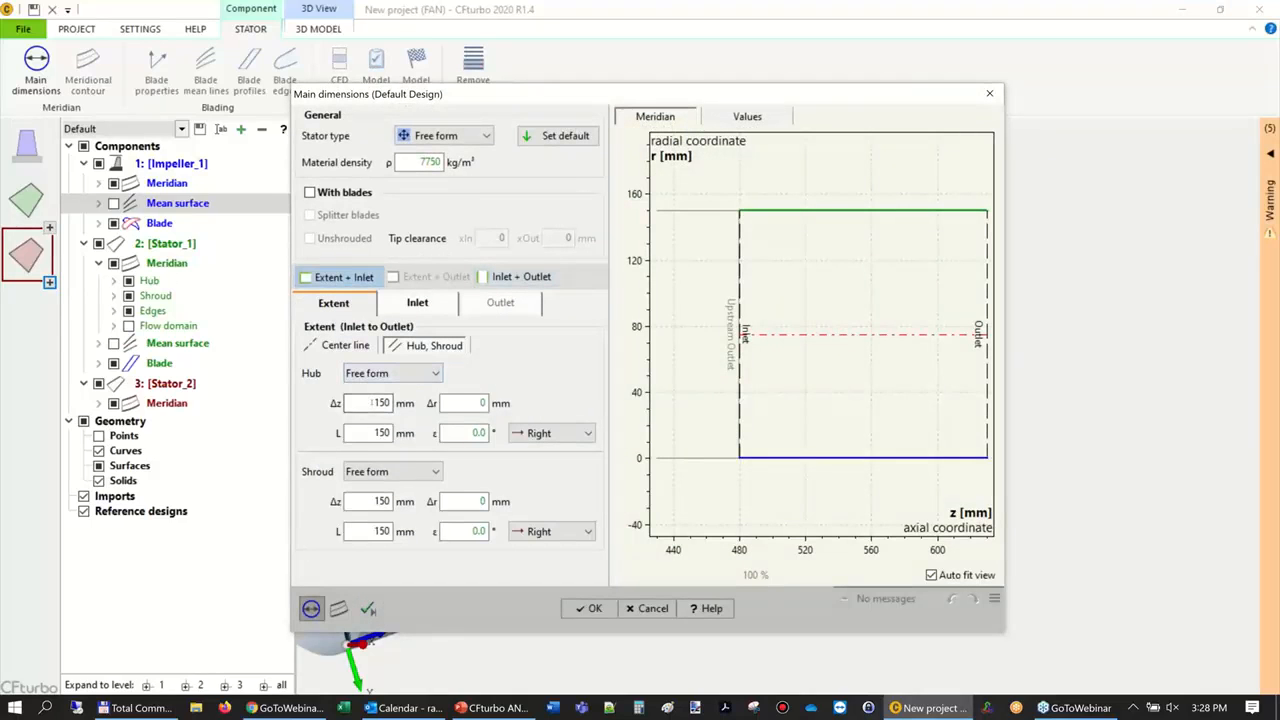
double_click(383, 403)
type("1")
double_click(383, 502)
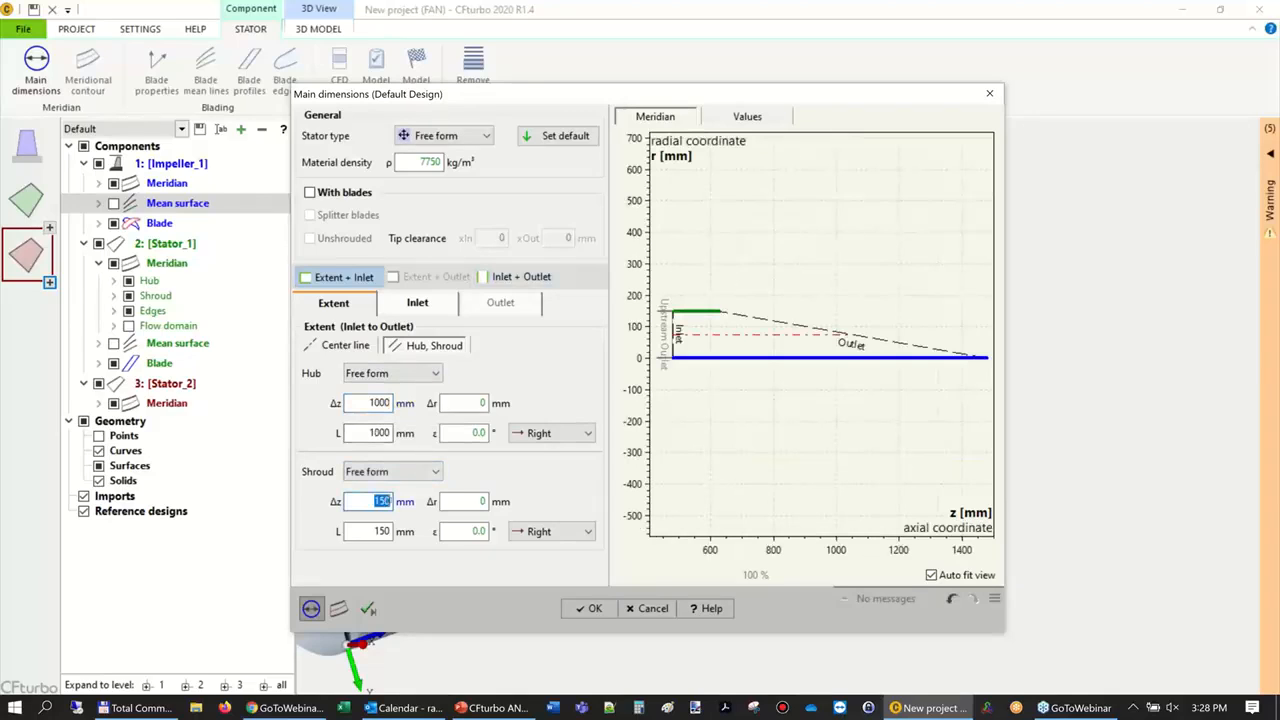
type("1000")
key("Tab")
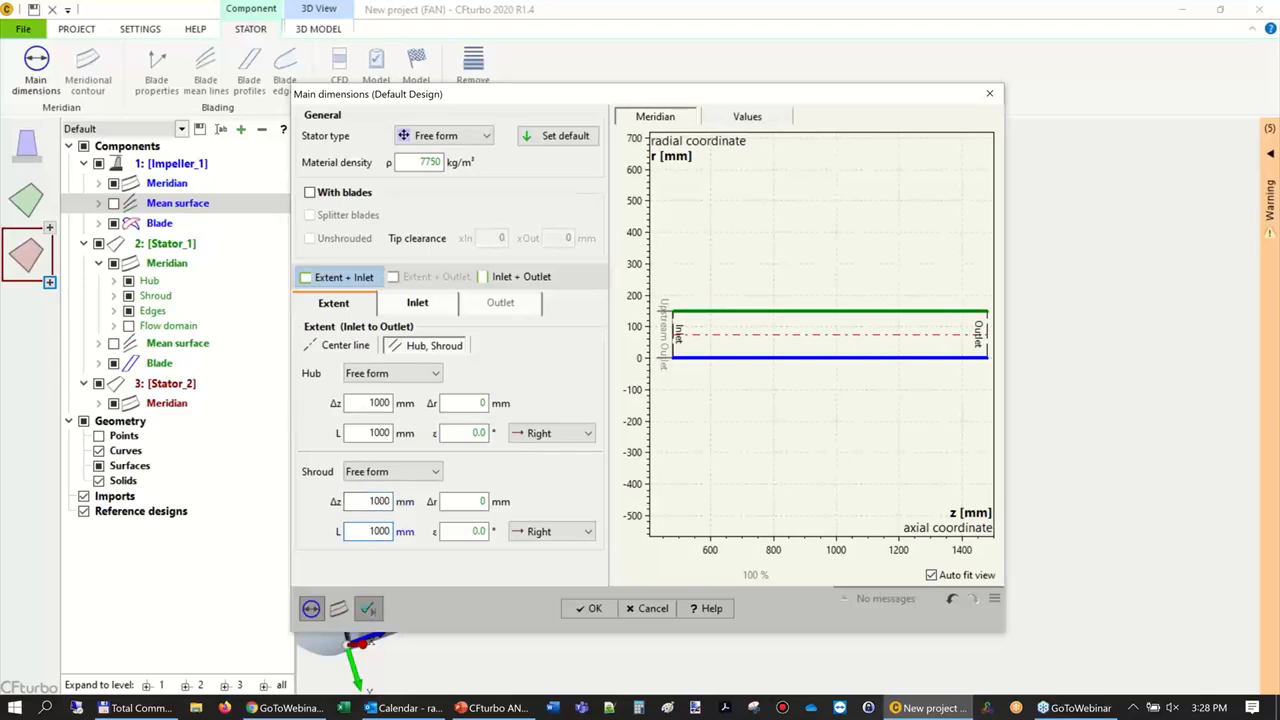
left_click(368, 608)
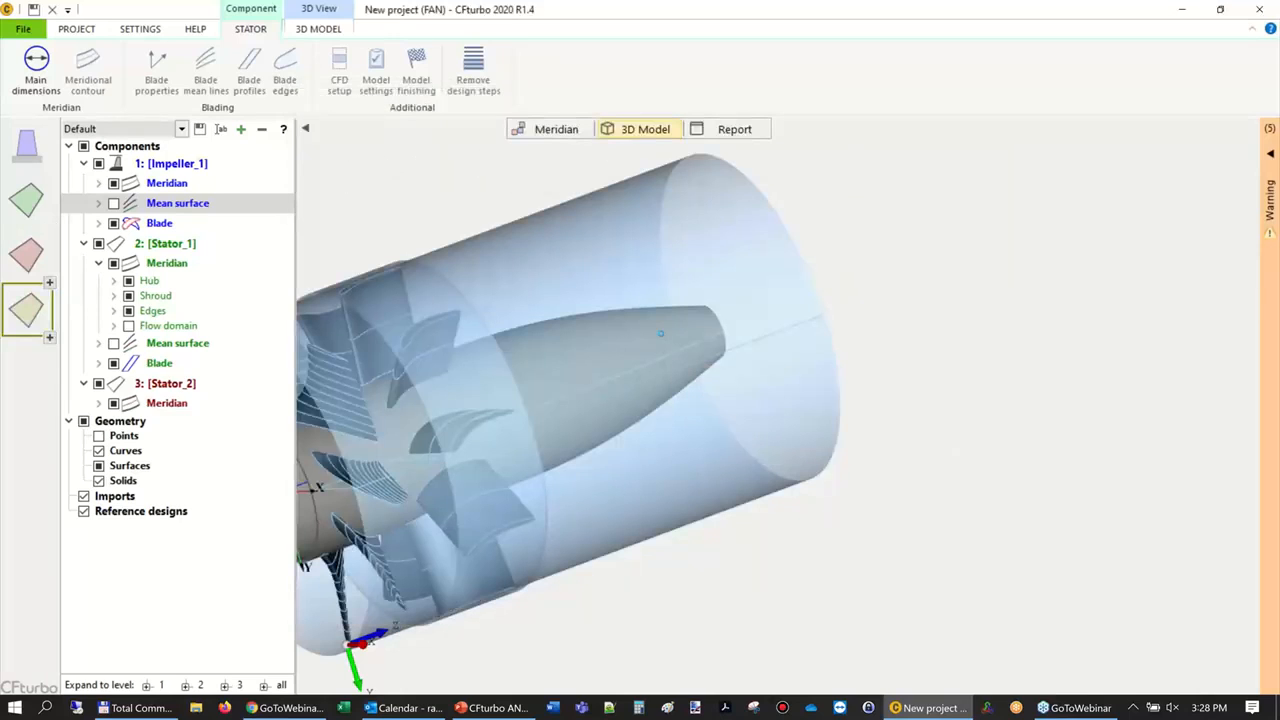
Examine the full fan assembly in 3D from several angles, including the impeller, stator blades, hub cone and long outlet duct.
scroll(635, 426, "down", 4)
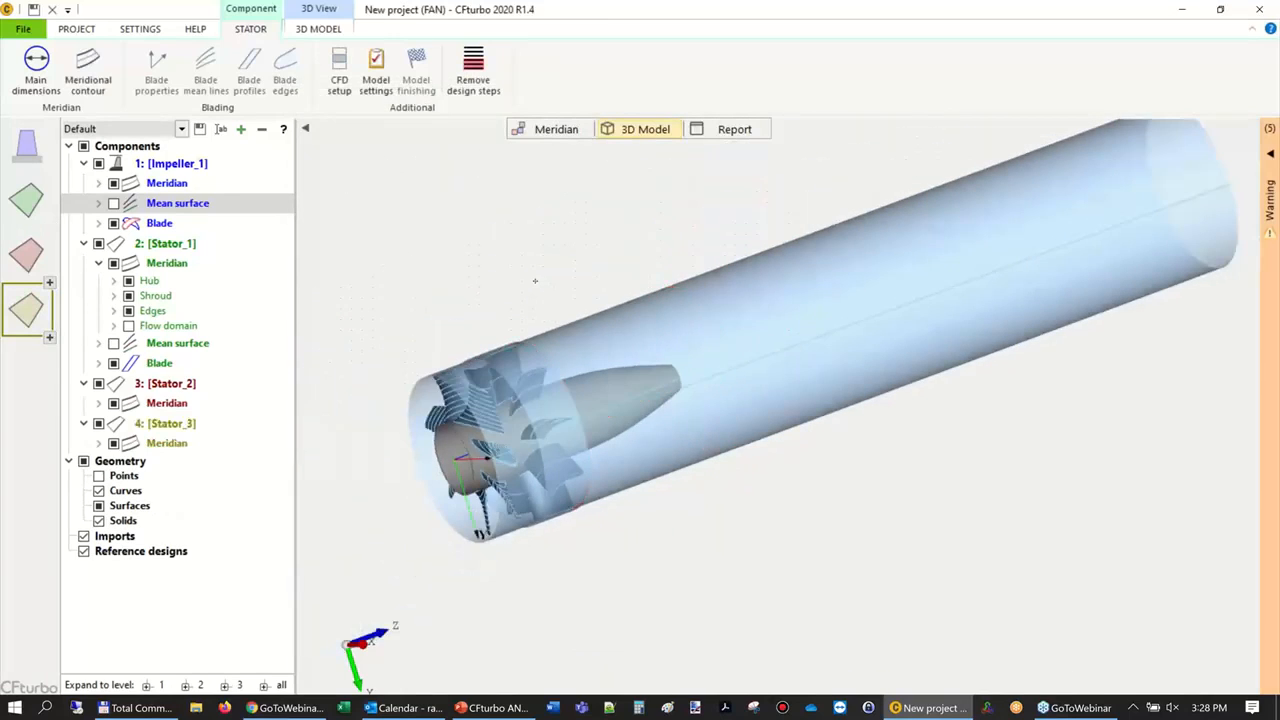
middle_click_drag(482, 353, 653, 342)
scroll(653, 342, "up", 1)
scroll(653, 342, "up", 3)
left_click_drag(655, 348, 634, 289)
middle_click_drag(634, 289, 806, 180)
left_click_drag(806, 180, 543, 443)
middle_click_drag(806, 380, 452, 374)
left_click_drag(452, 374, 892, 320)
middle_click_drag(694, 235, 849, 249)
left_click_drag(849, 249, 848, 330)
middle_click_drag(848, 330, 840, 391)
scroll(743, 405, "up", 3)
scroll(743, 405, "up", 1)
middle_click_drag(743, 405, 834, 258)
left_click_drag(834, 258, 870, 318)
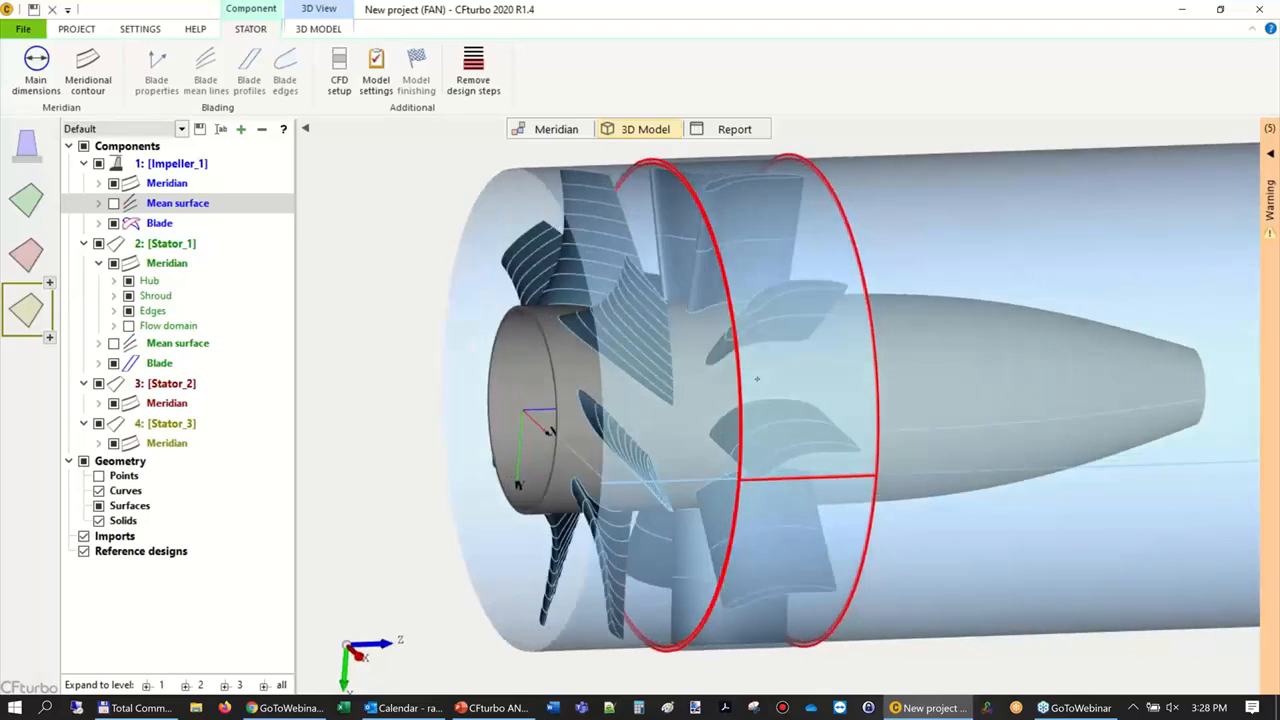
middle_click_drag(756, 377, 764, 384)
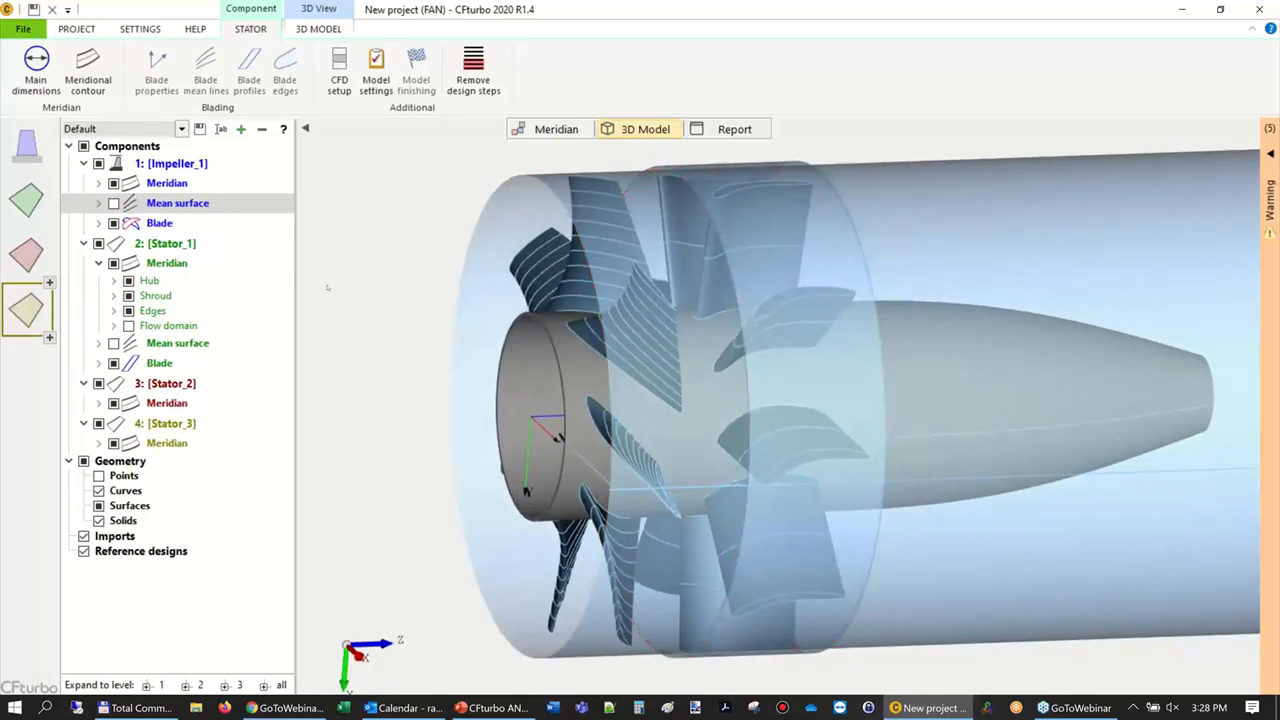
Add a stator upstream of the impeller and set its hub and shroud axial extents to 100 mm.
left_click(47, 138)
left_click(49, 126)
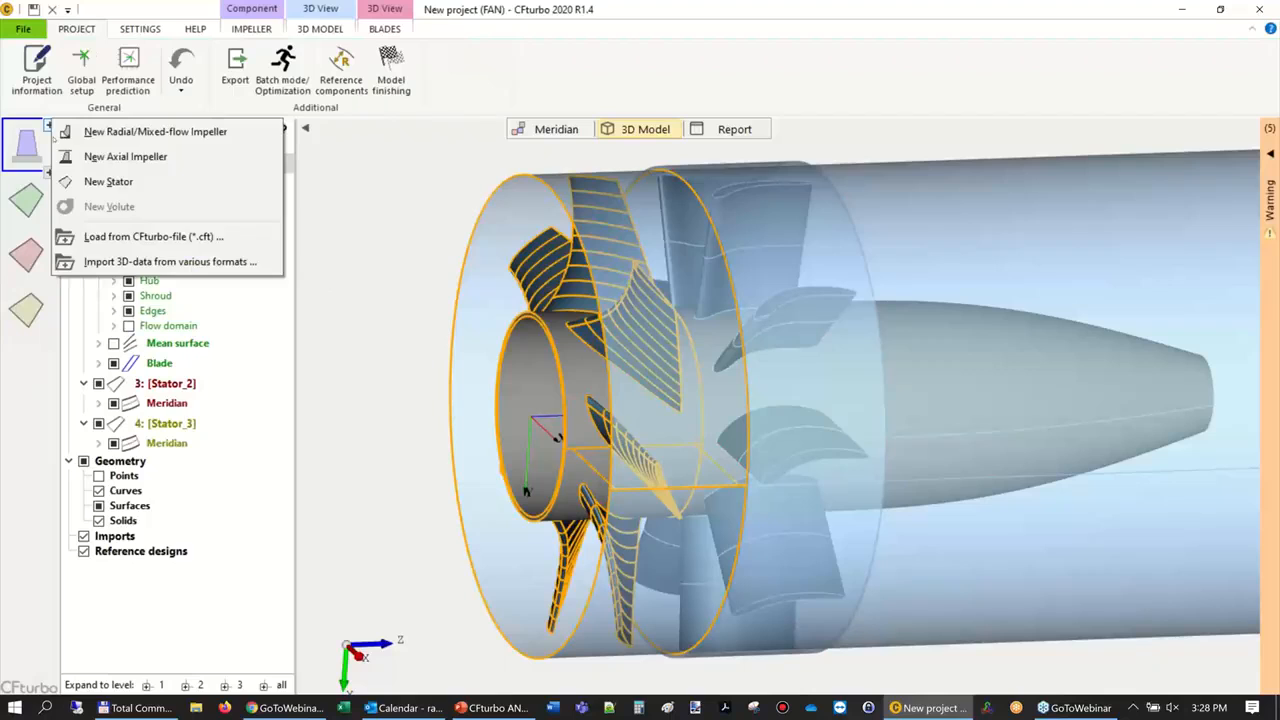
left_click(100, 177)
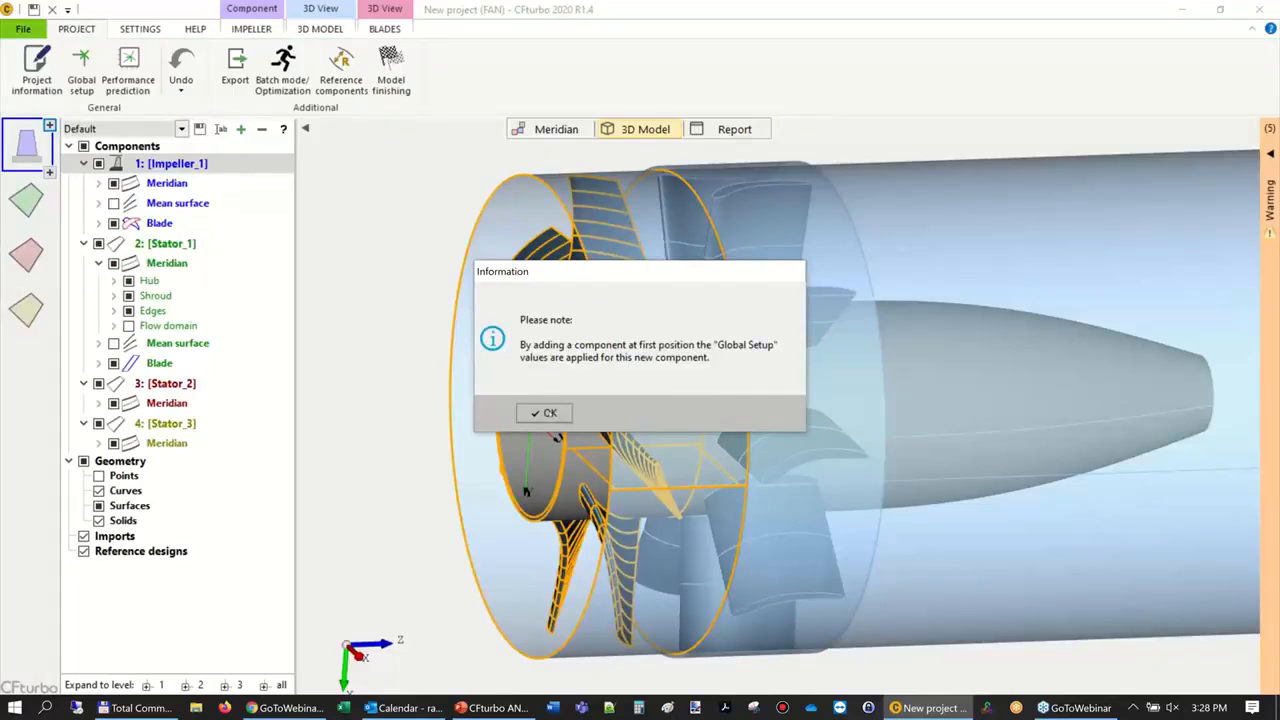
left_click(549, 412)
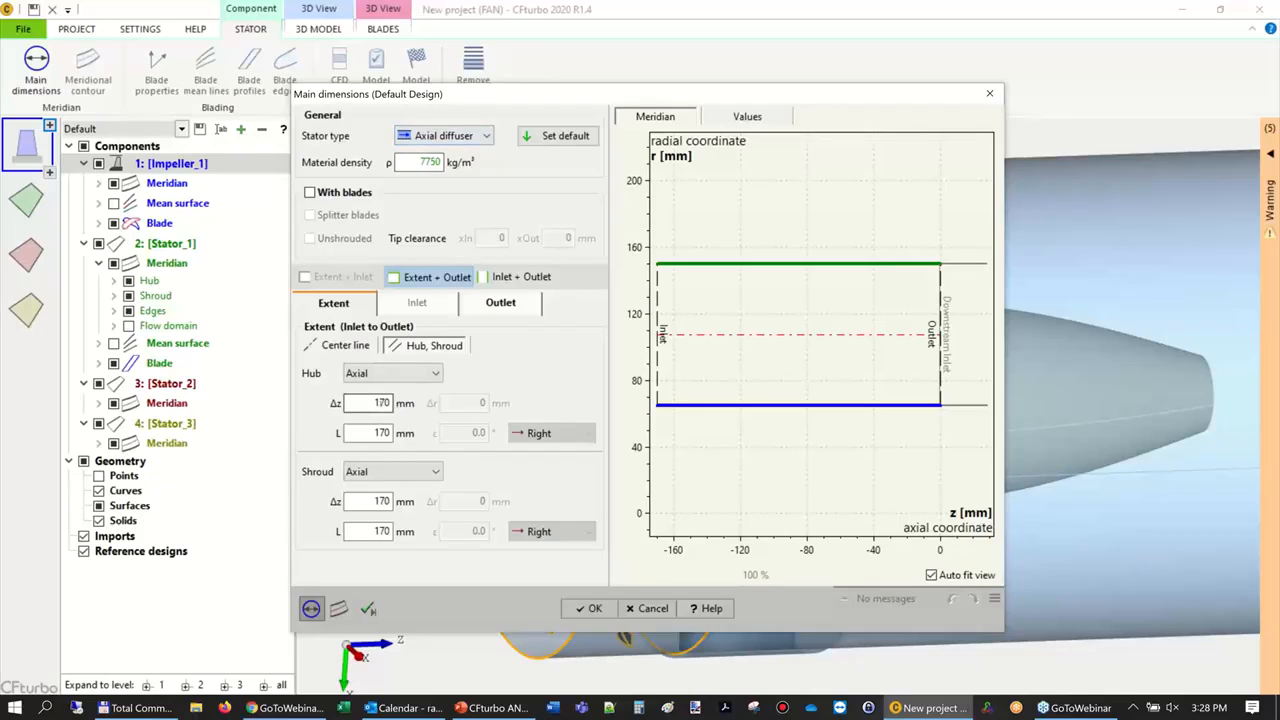
type("100")
key("Tab")
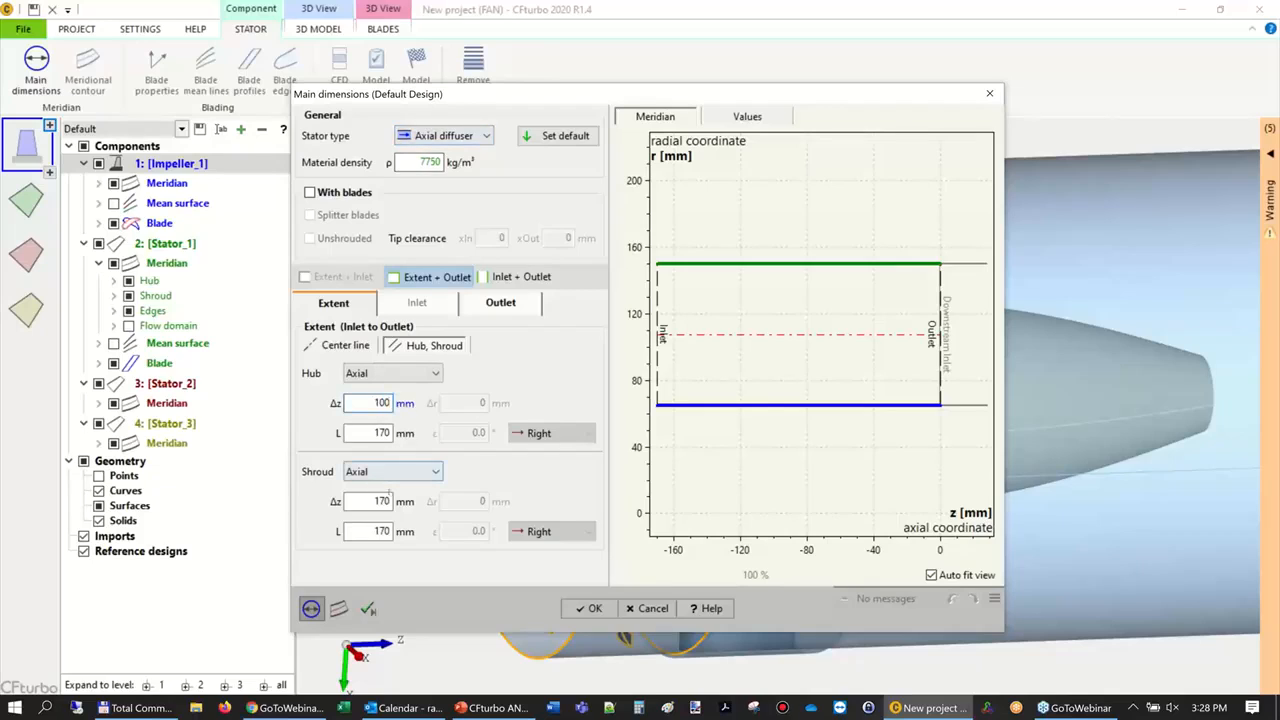
key("Tab")
type("10")
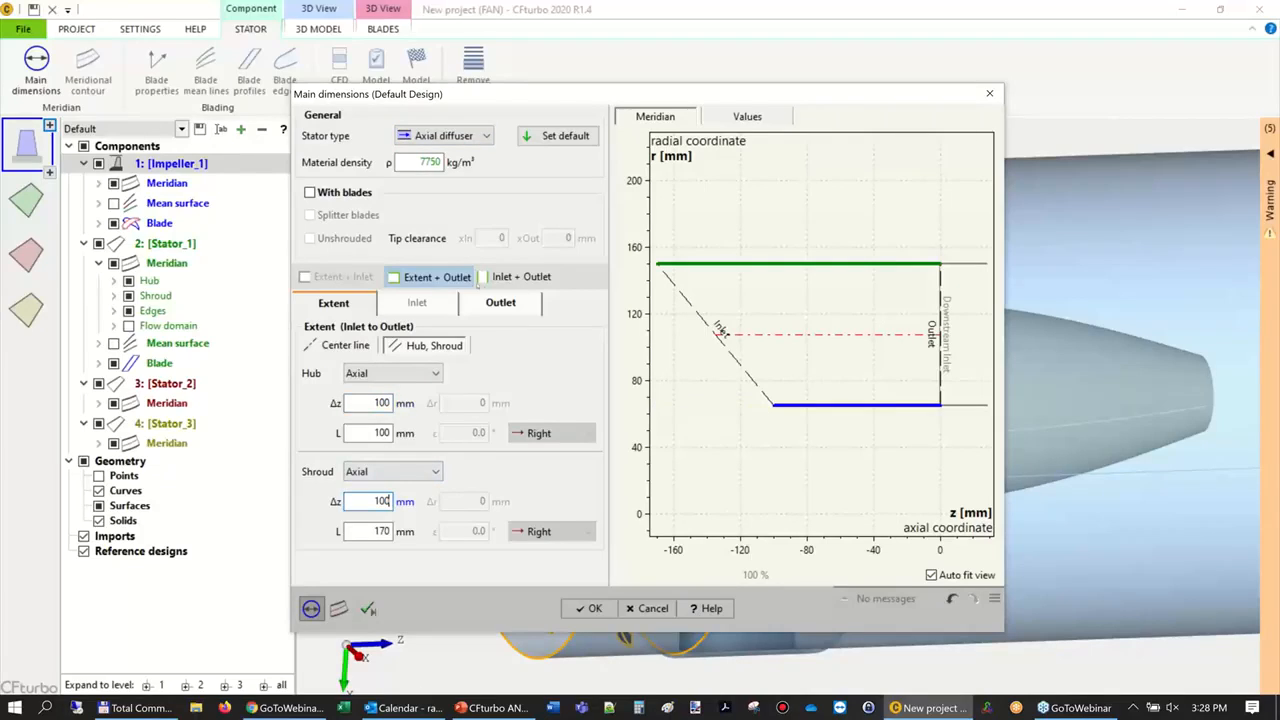
type("0")
Define the upstream stator by inlet and outlet, set its inlet radii to 0 mm hub and 200 mm shroud, and finish the design automatically.
left_click(520, 277)
double_click(565, 539)
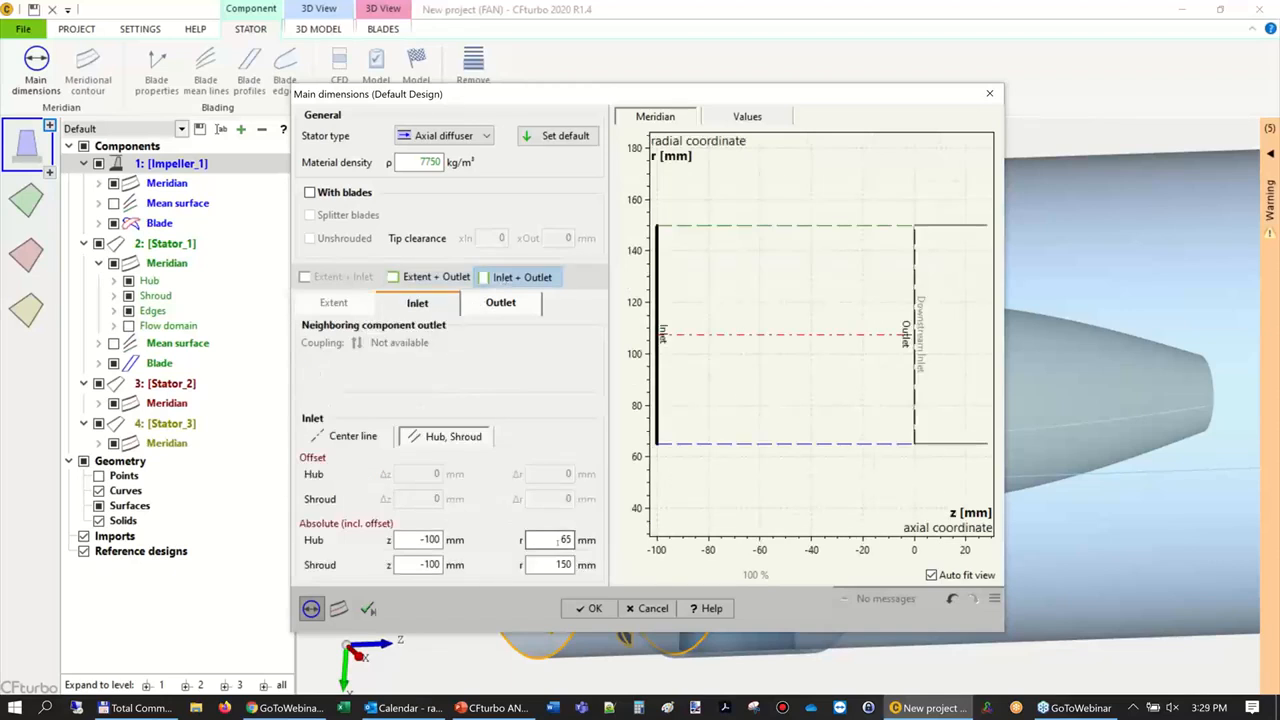
type("0")
key("Tab")
type("200")
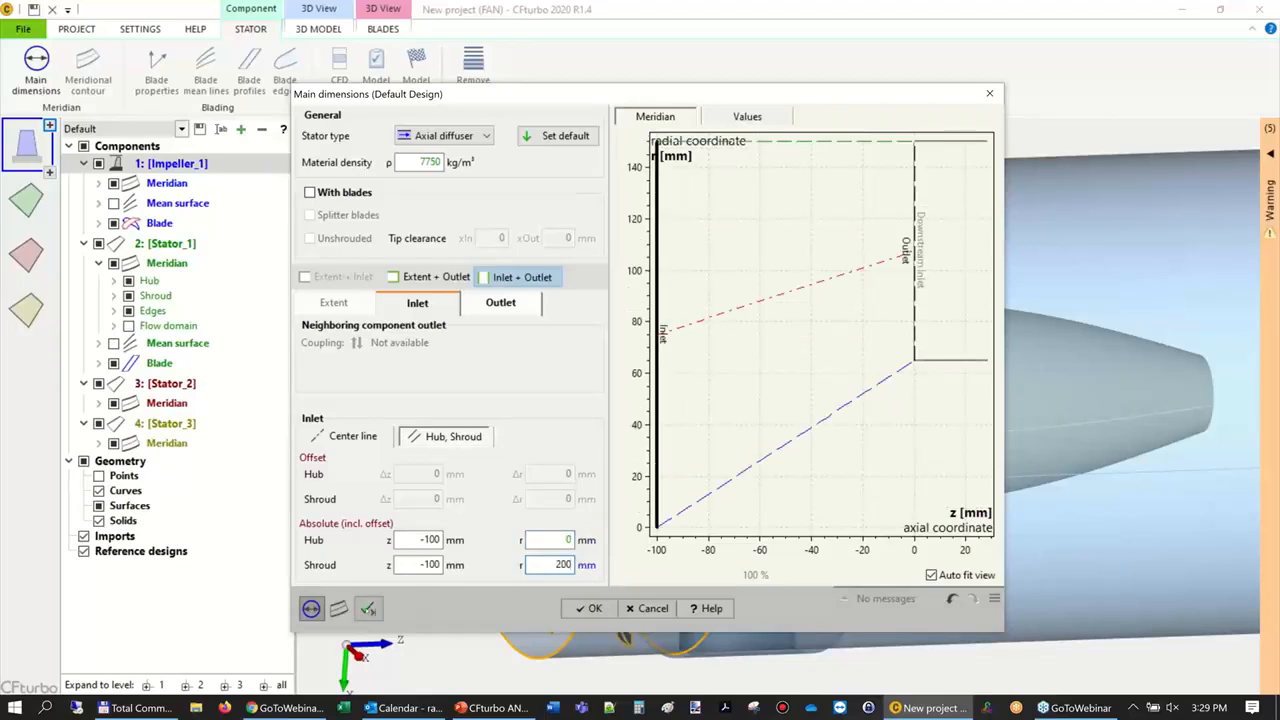
left_click(368, 608)
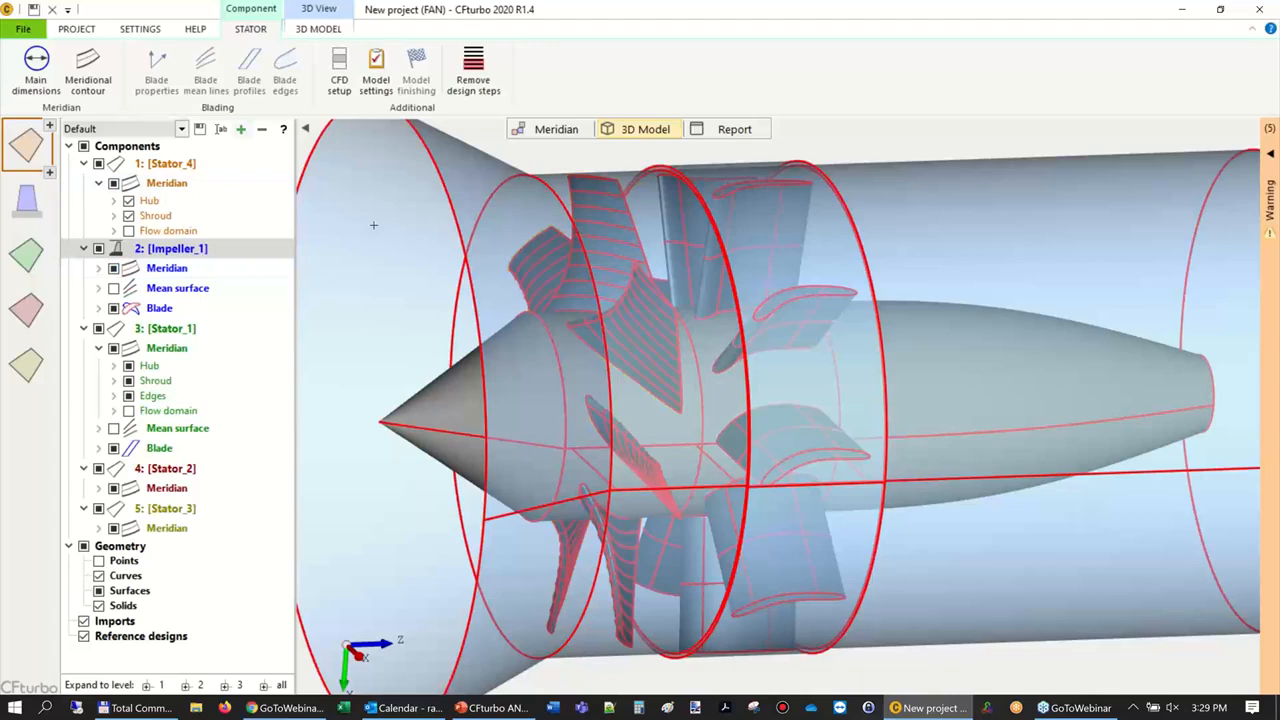
Add an inlet curve to the upstream stator's shroud contour, placing its junction point at about z -80 mm, r 200 mm.
left_click(26, 365)
left_click(33, 134)
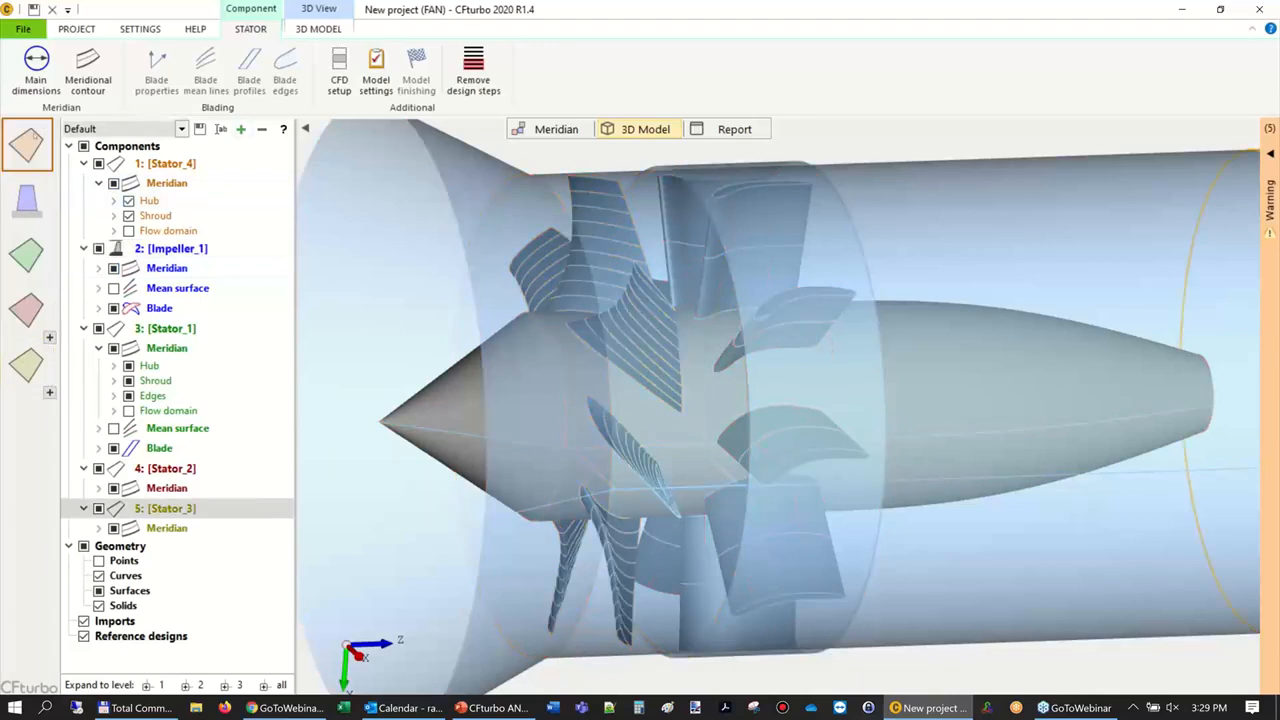
left_click(88, 66)
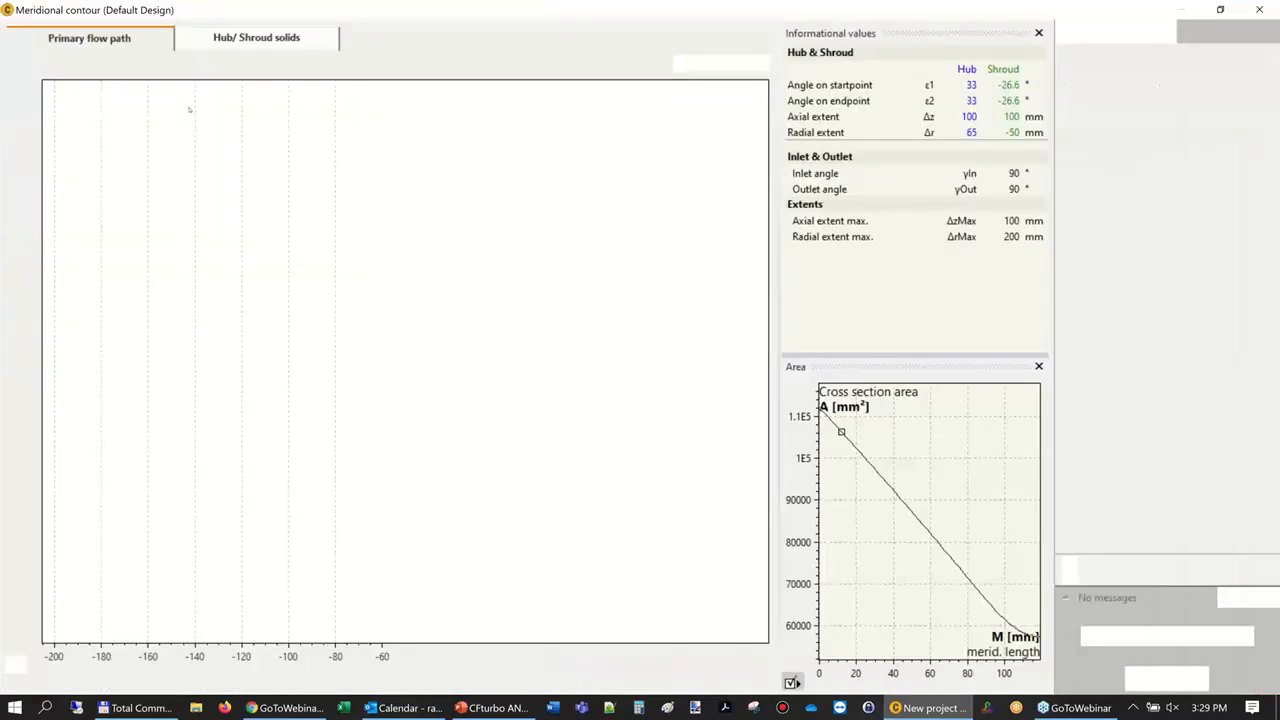
right_click(470, 218)
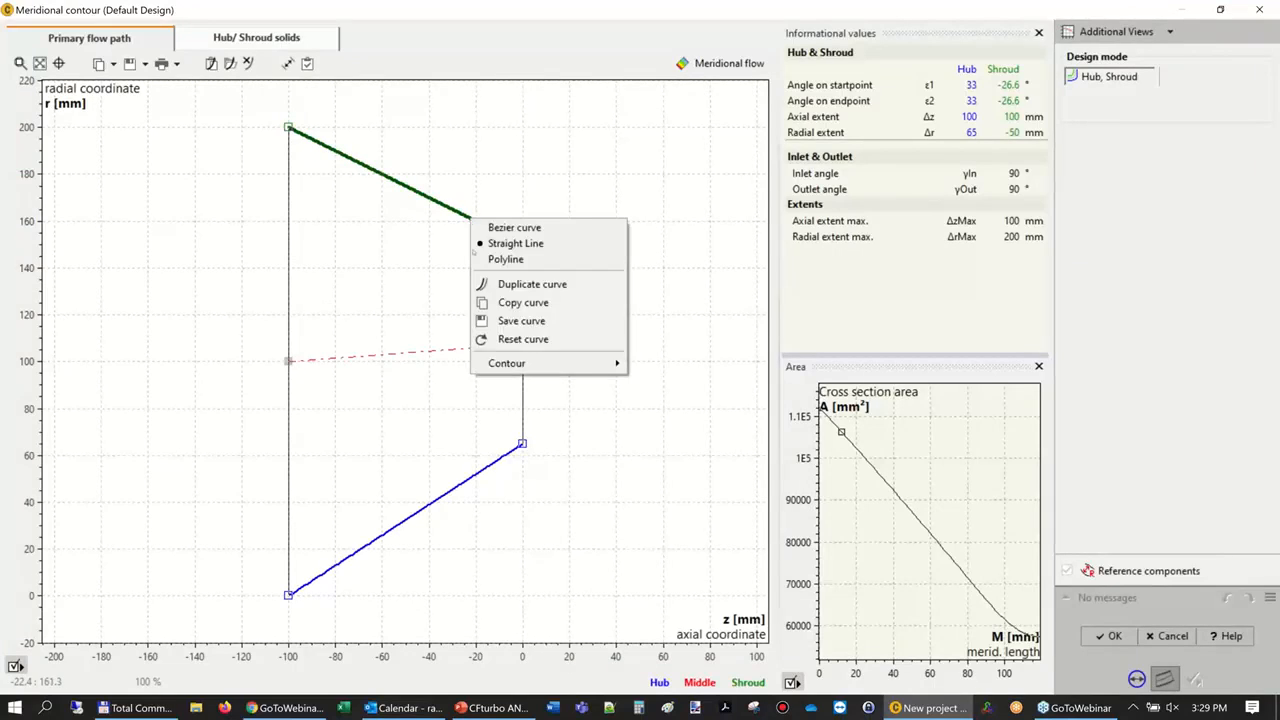
mouse_move(519, 364)
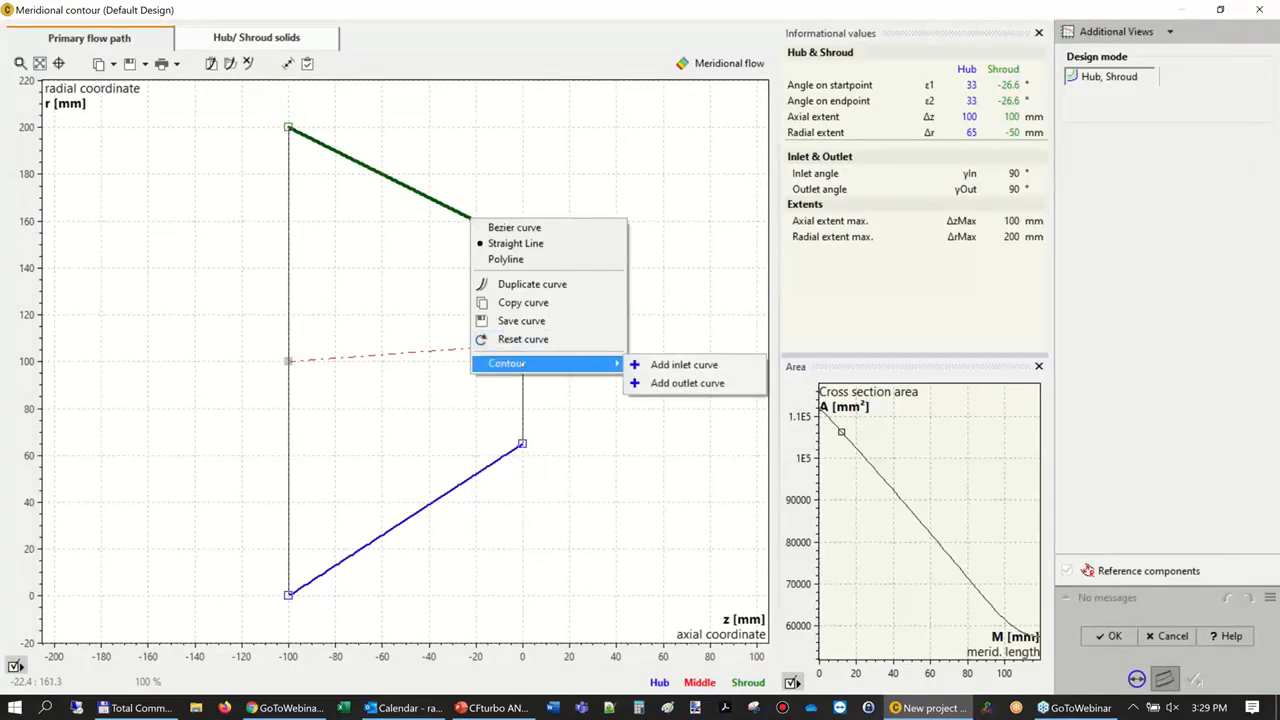
left_click(676, 364)
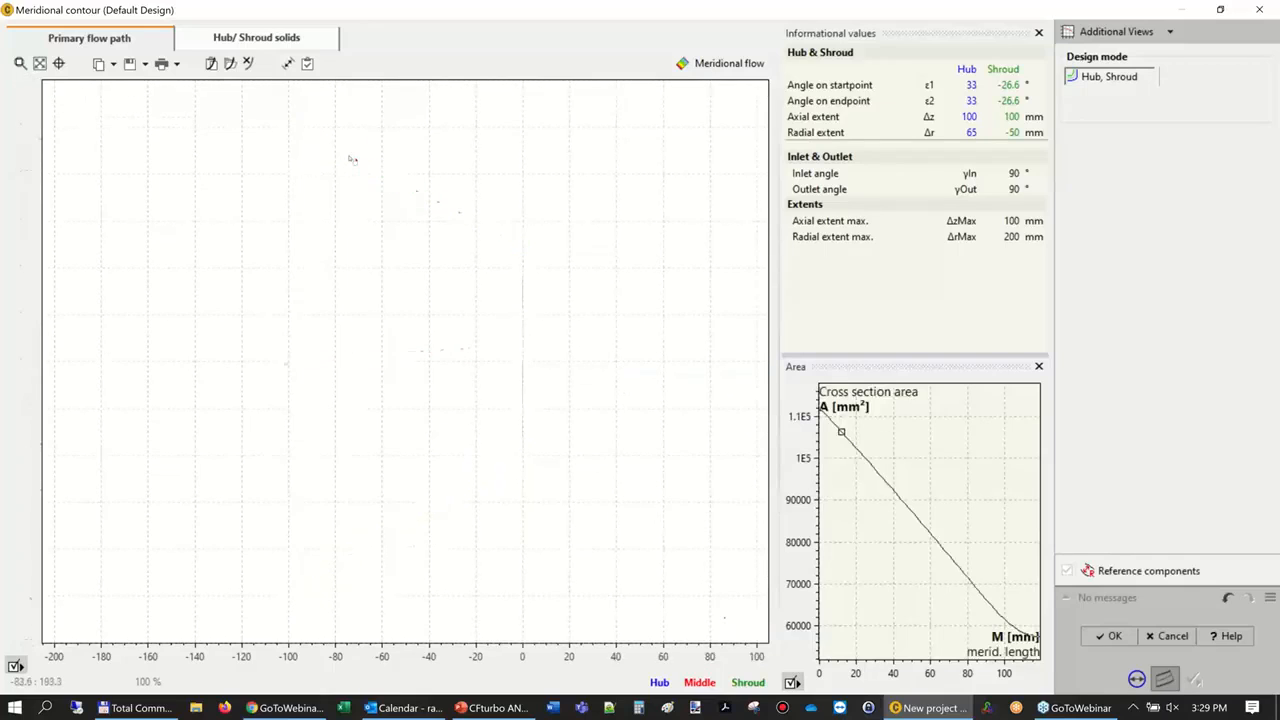
left_click_drag(346, 155, 333, 128)
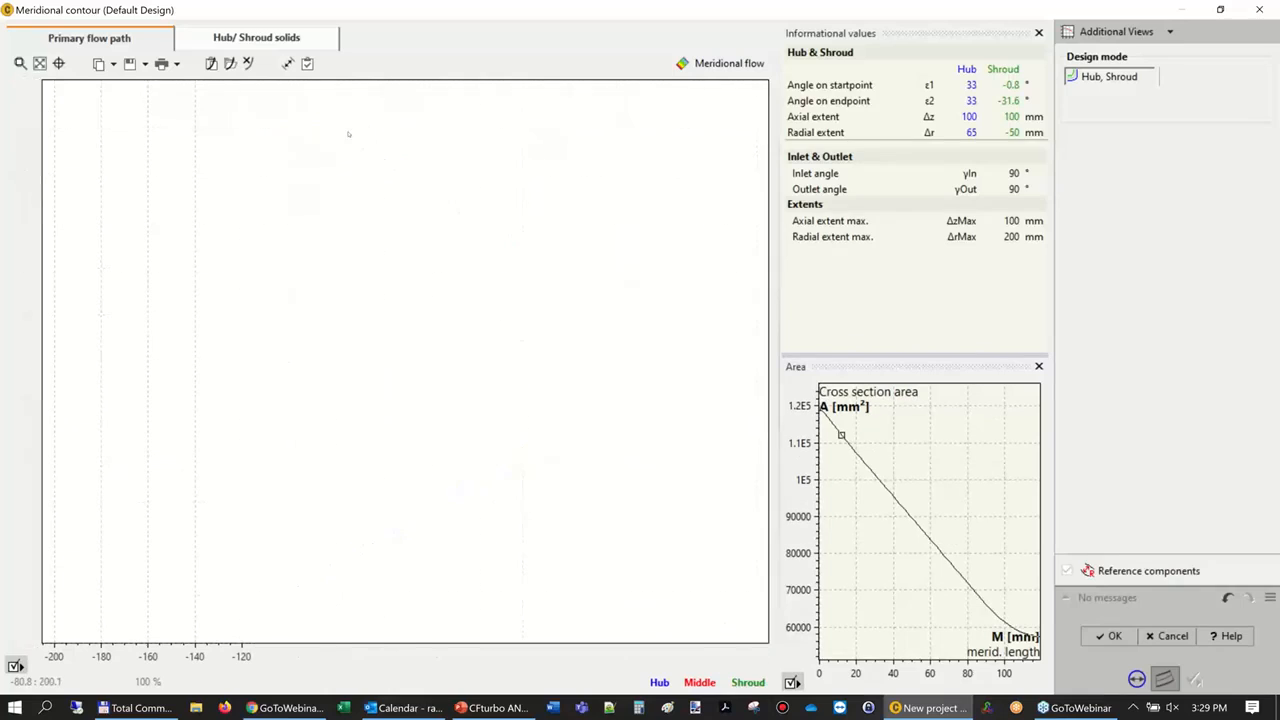
Convert the main shroud curve to a Bezier curve and shape it into a rounded bellmouth running nearly axially into the outlet.
right_click(379, 156)
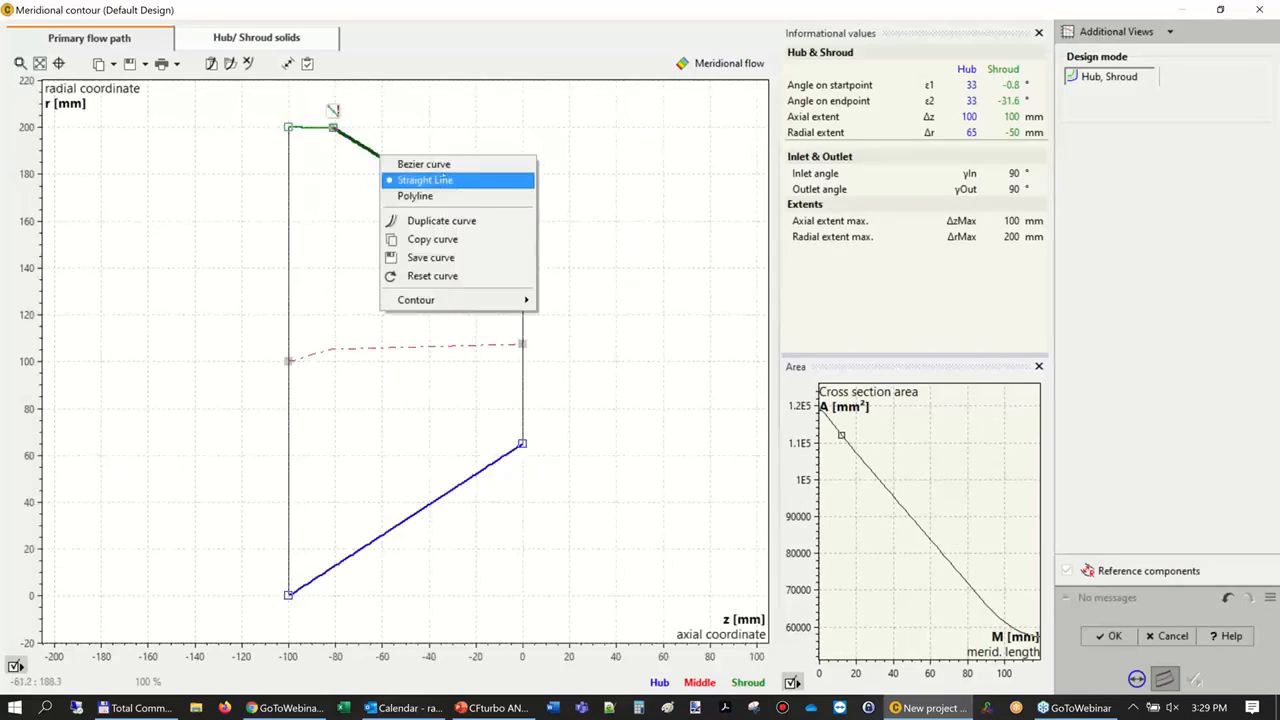
left_click(436, 197)
left_click_drag(428, 186, 410, 241)
Add an inlet curve to the hub contour and place its junction point at about z -80 mm, r 0 mm.
left_click(427, 507)
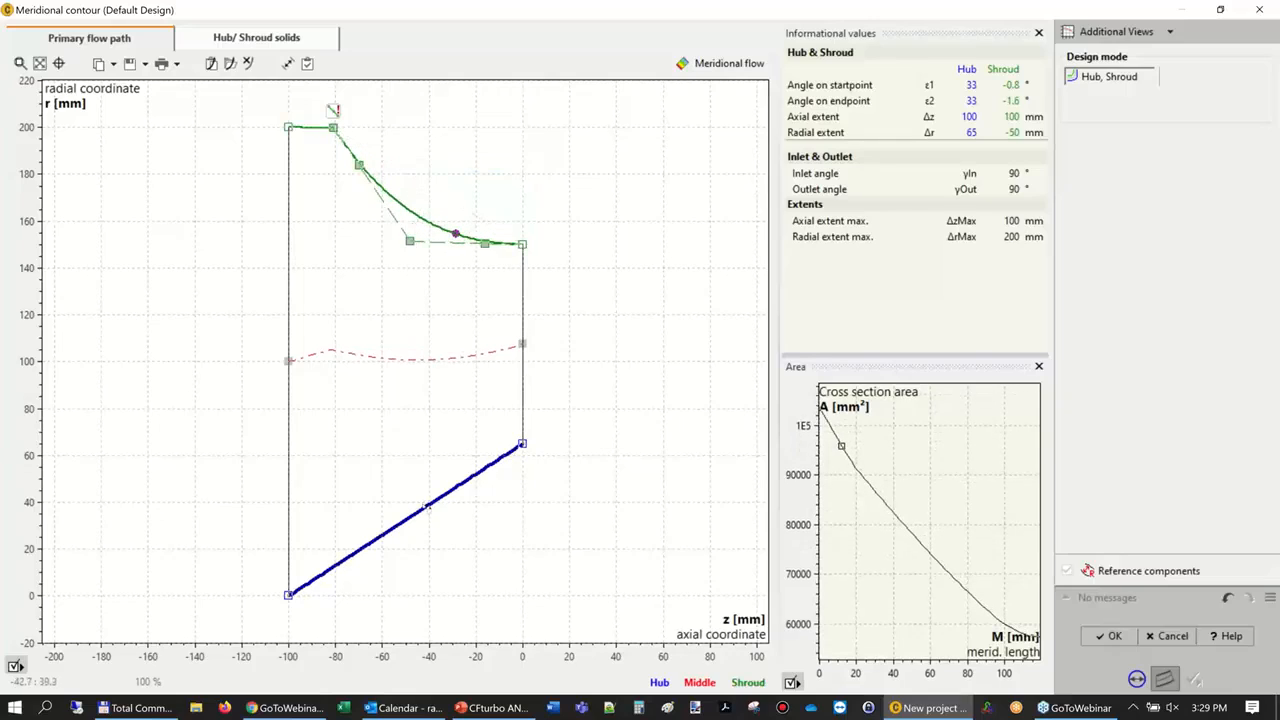
right_click(427, 507)
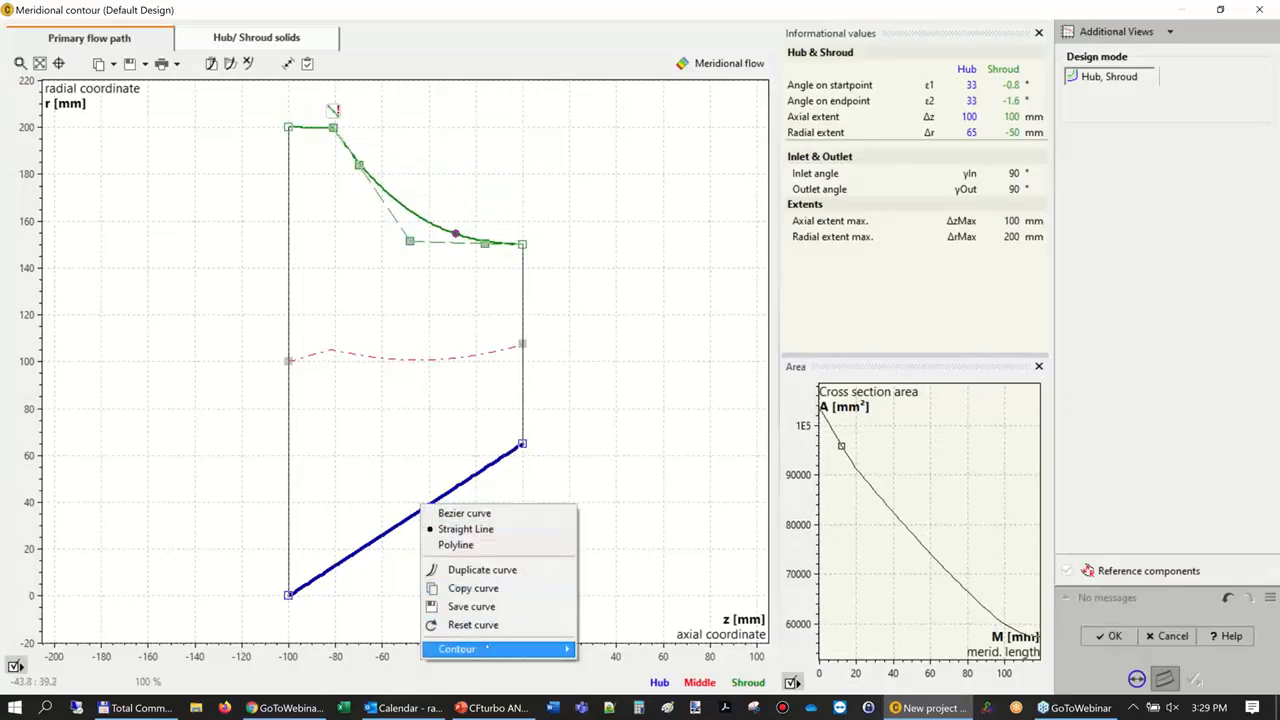
mouse_move(493, 649)
left_click(632, 651)
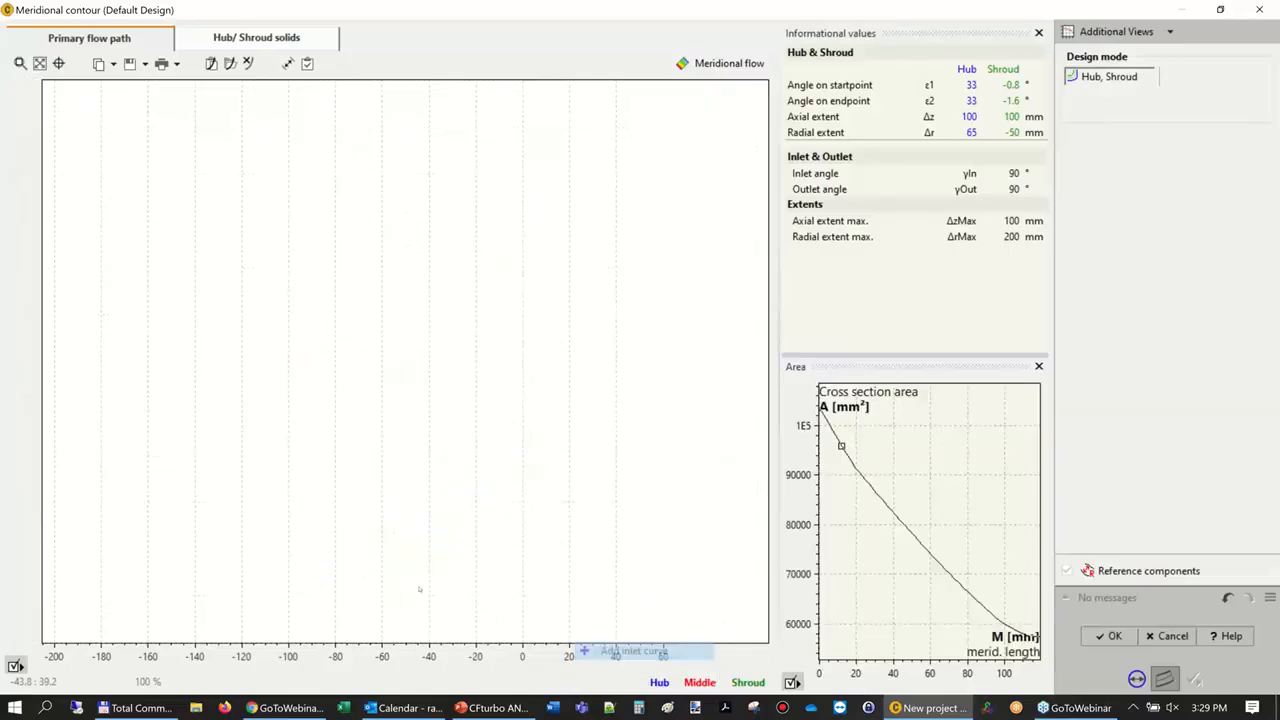
left_click_drag(346, 588, 334, 595)
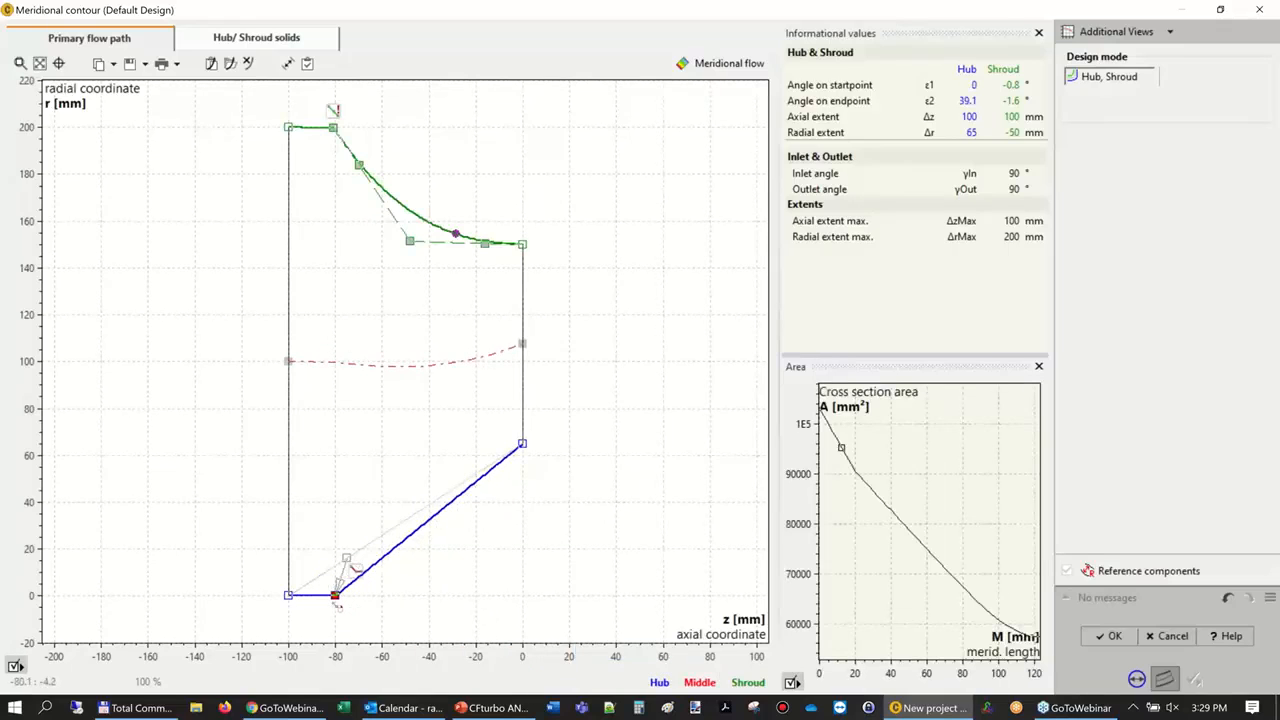
Convert the main hub curve to a Bezier curve, shape it as a rounded nose with a 0° outlet angle, and accept the contour.
right_click(422, 520)
left_click(467, 531)
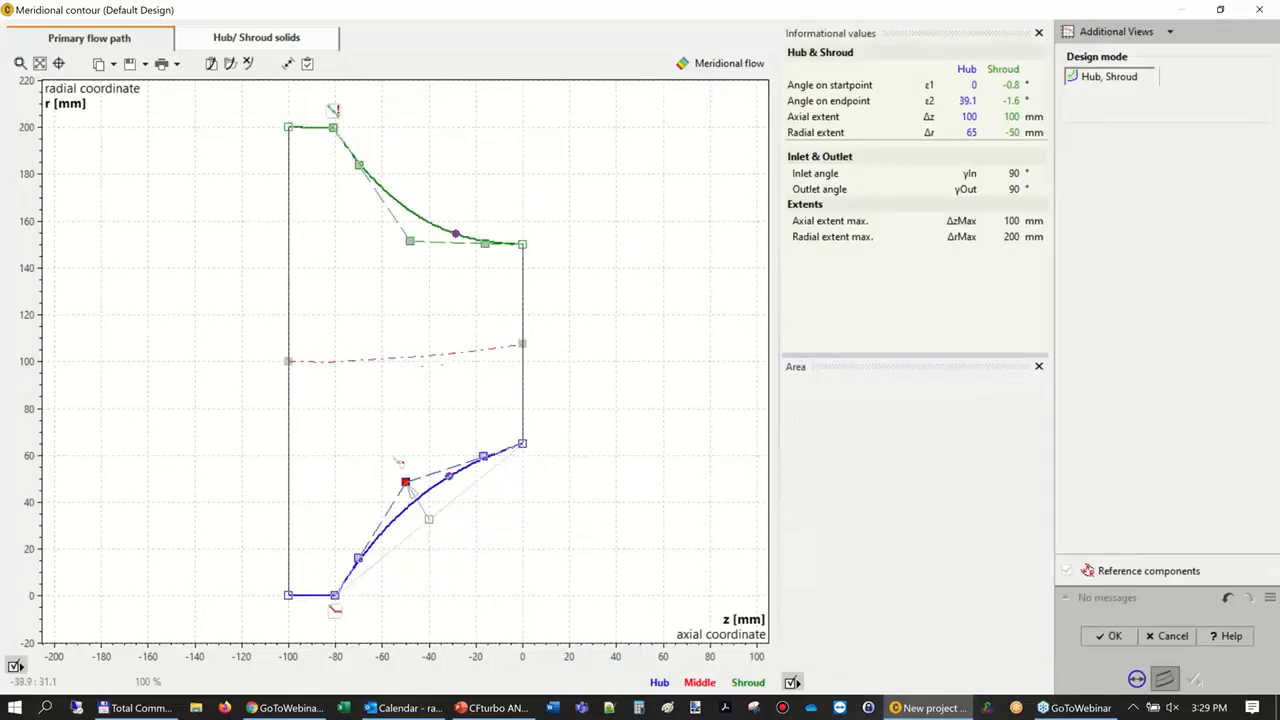
left_click_drag(395, 458, 392, 443)
double_click(418, 447)
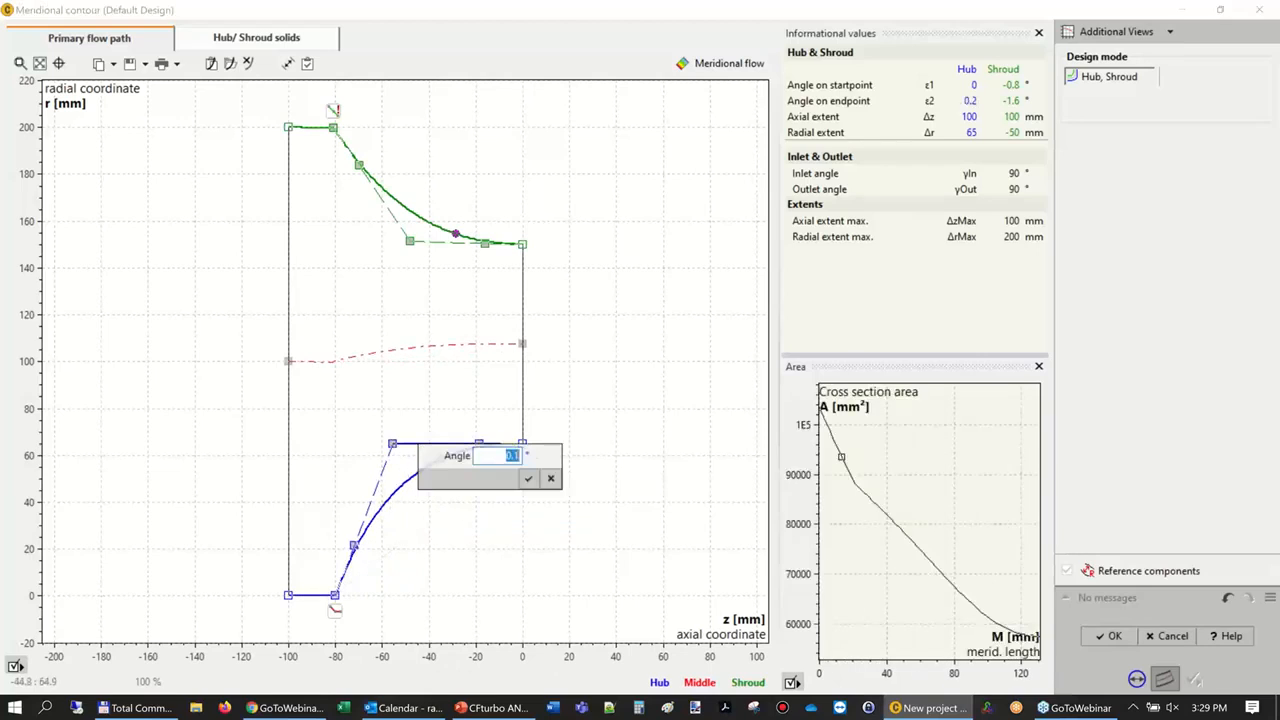
type("0")
left_click(529, 478)
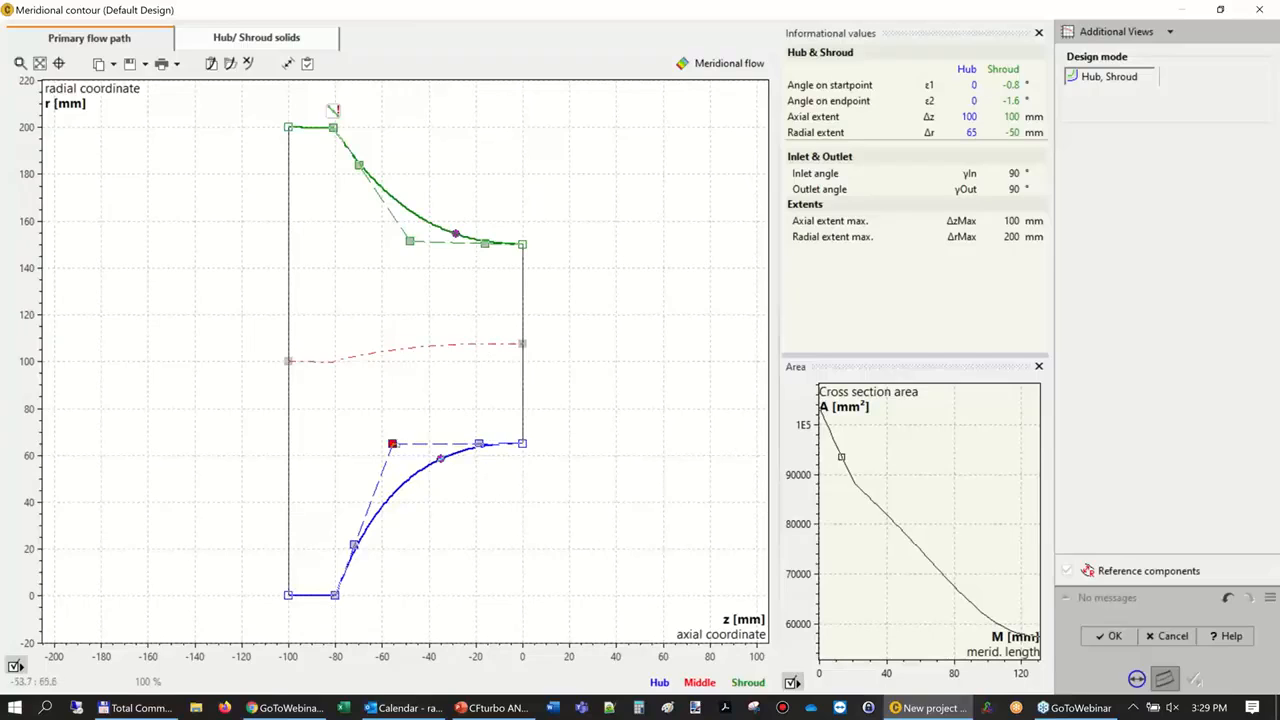
left_click(1108, 635)
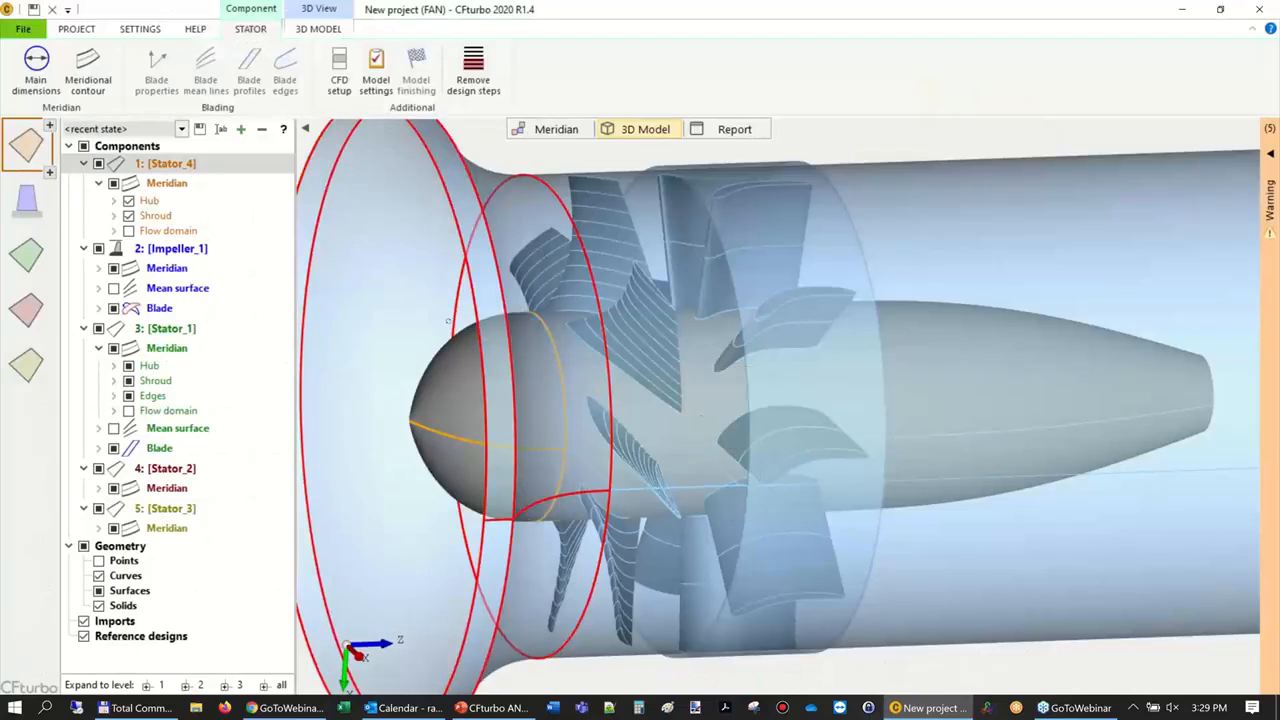
Examine the bellmouth inlet and rounded hub nose in the 3D model from the side and the front.
left_click_drag(530, 320, 609, 537)
scroll(548, 354, "down", 3)
scroll(549, 413, "up", 3)
right_click_drag(609, 537, 584, 625)
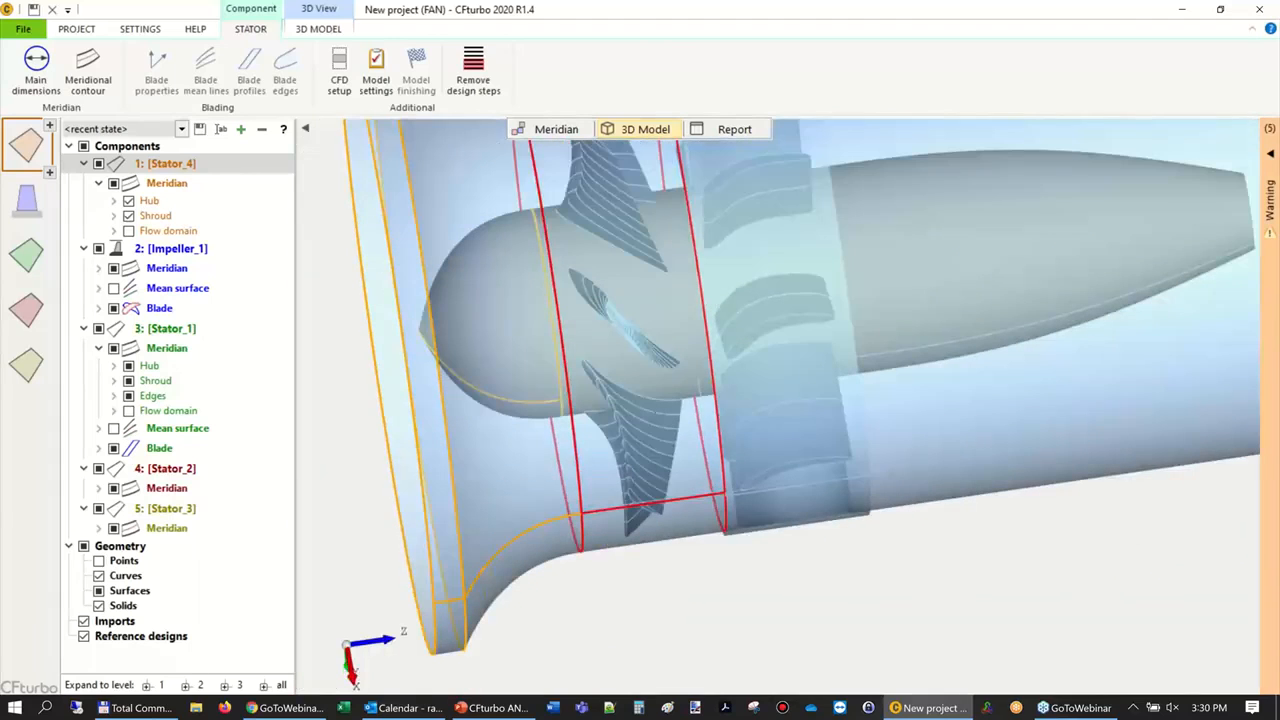
left_click_drag(620, 470, 716, 238)
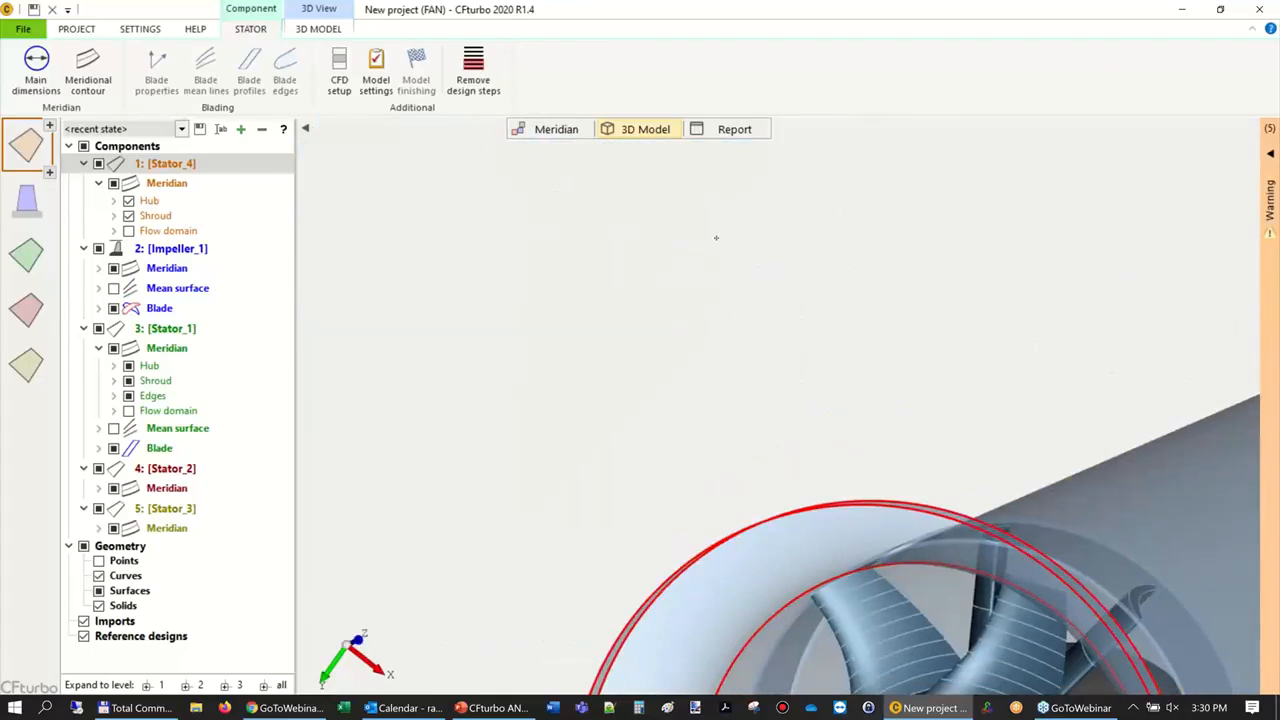
right_click_drag(880, 600, 694, 245)
left_click_drag(785, 262, 725, 312)
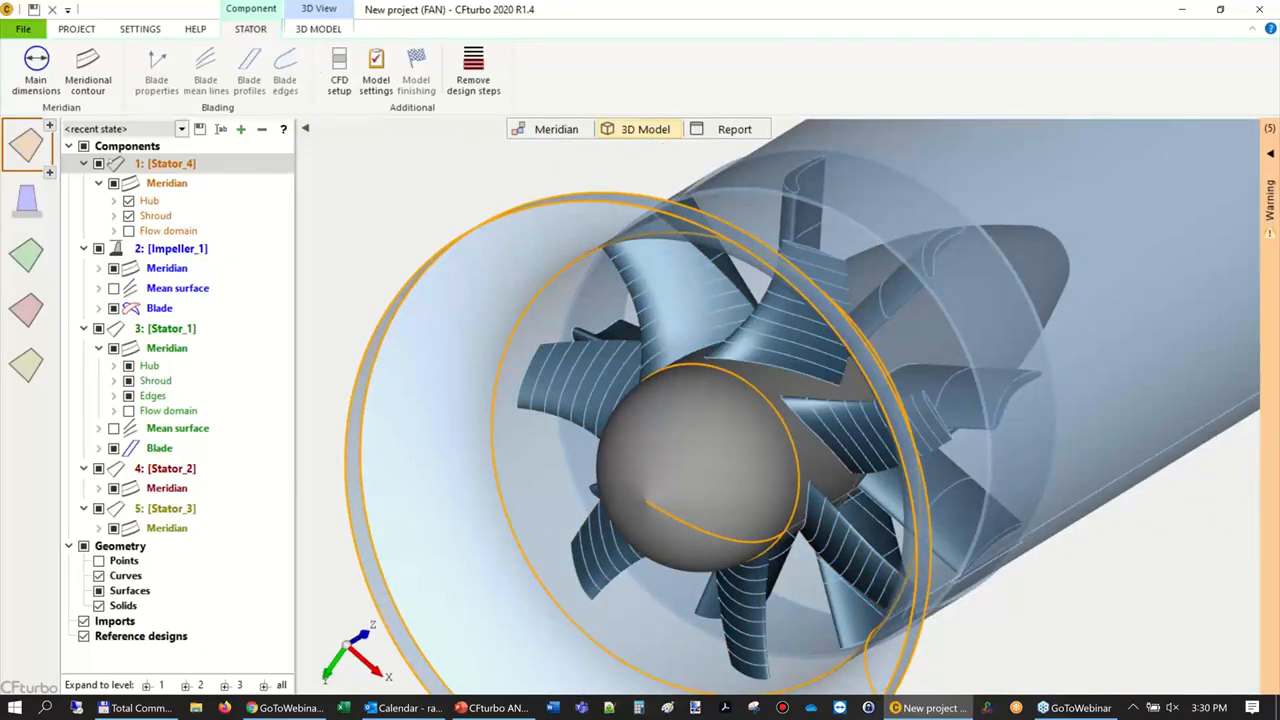
Run model finishing on the impeller with solid trimming for the connection between blades and hub/shroud.
left_click(30, 199)
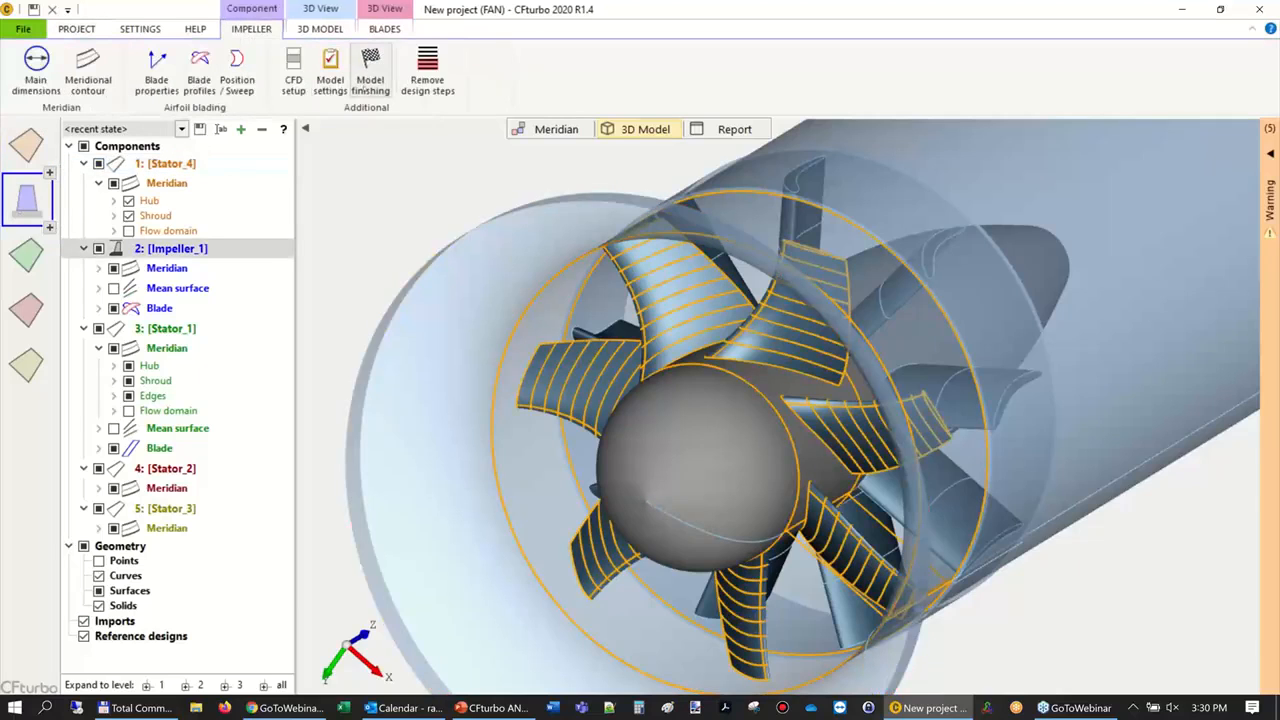
left_click(370, 72)
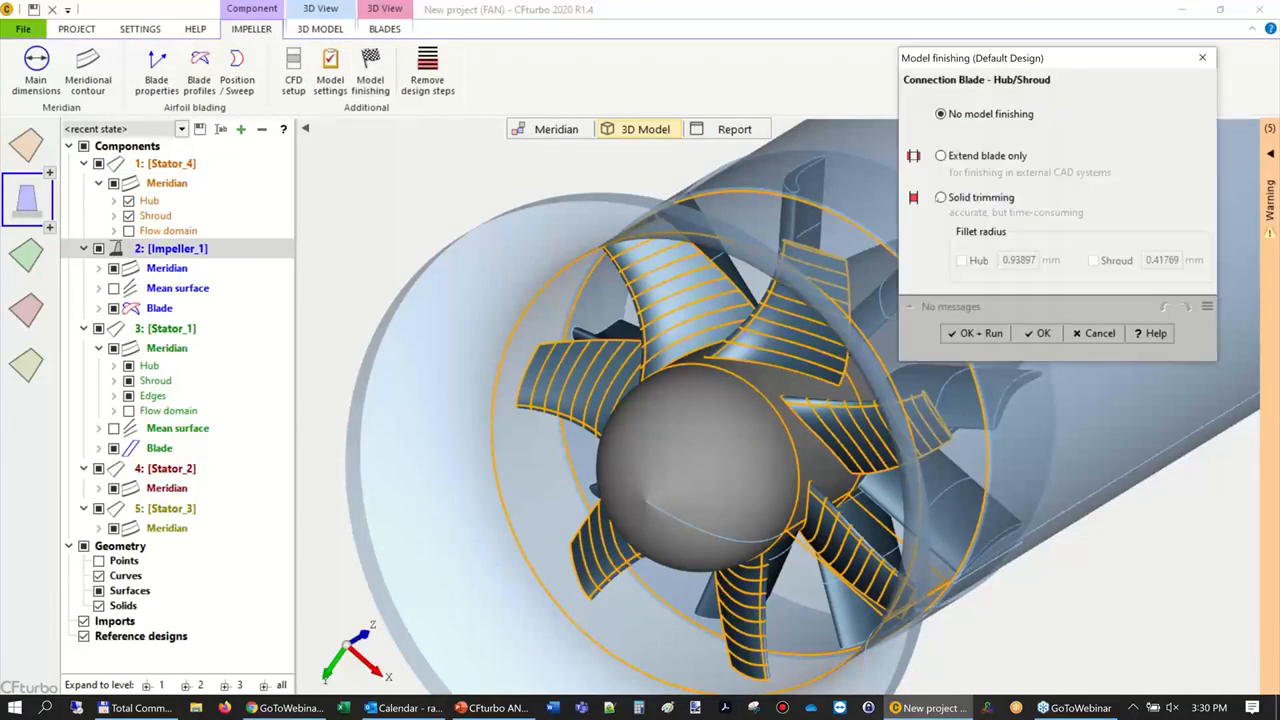
left_click(940, 197)
left_click(972, 330)
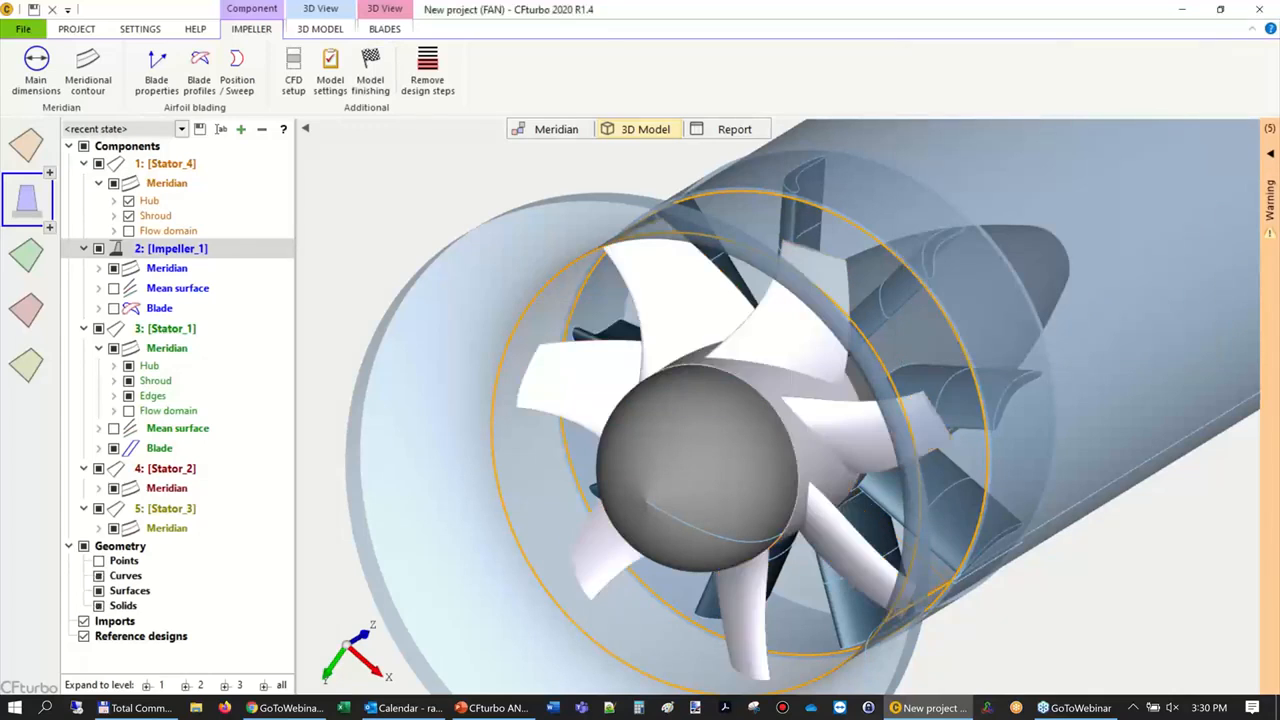
scroll(735, 390, "up", 2)
scroll(735, 390, "up", 3)
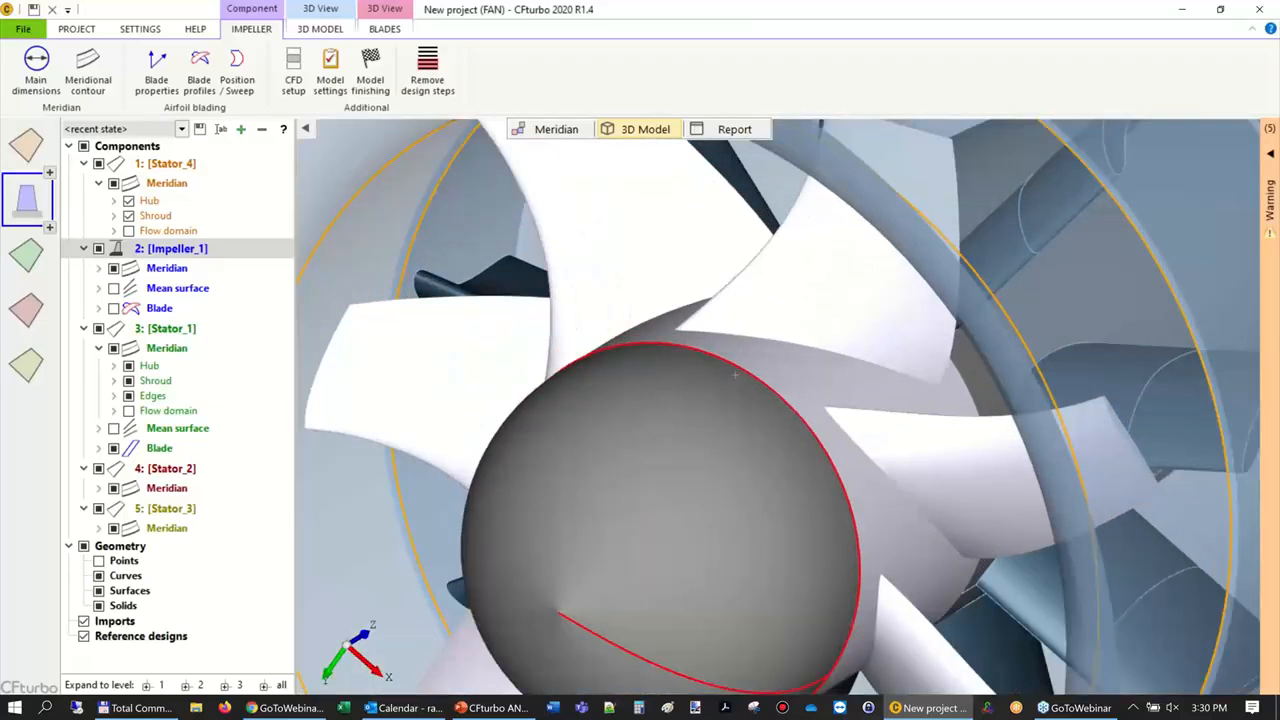
scroll(735, 375, "up", 2)
mouse_move(565, 309)
left_mouse_down()
mouse_move(946, 377)
mouse_move(837, 414)
mouse_move(479, 425)
mouse_move(389, 330)
left_mouse_up()
scroll(890, 396, "down", 4)
Run model finishing with solid trimming on the bladed stator behind the impeller.
left_click(22, 255)
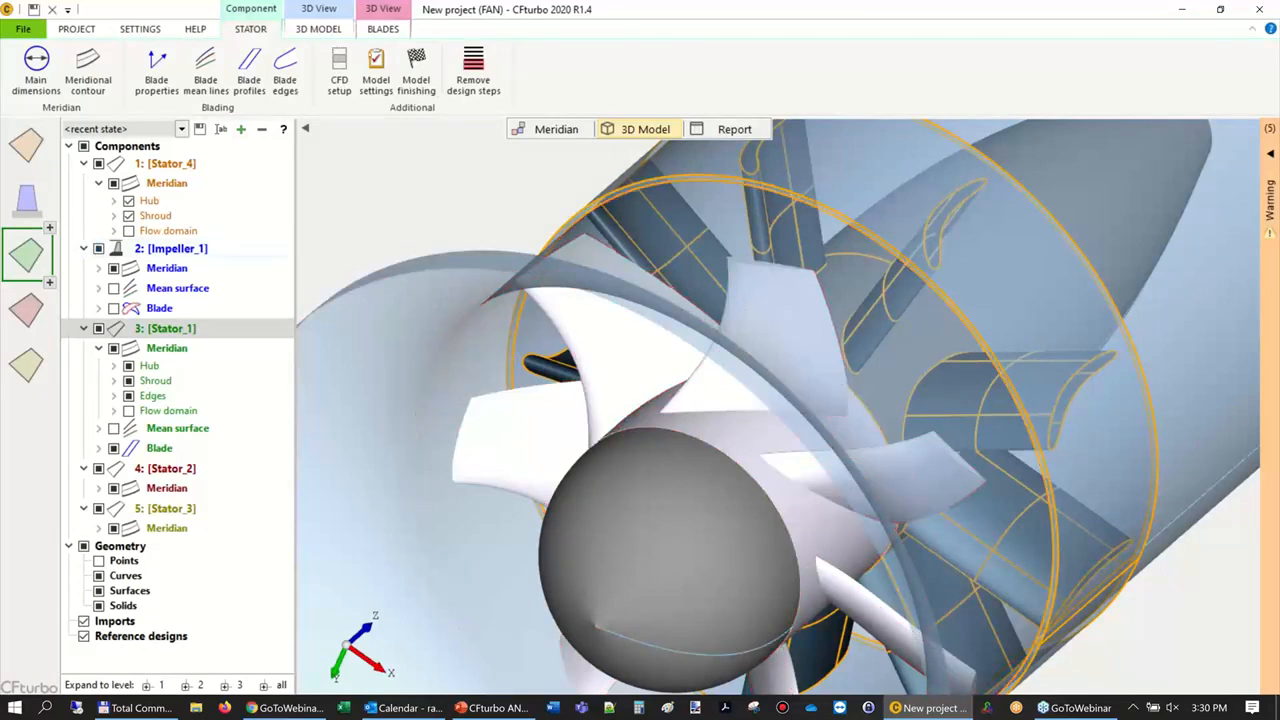
left_click(416, 72)
left_click(979, 198)
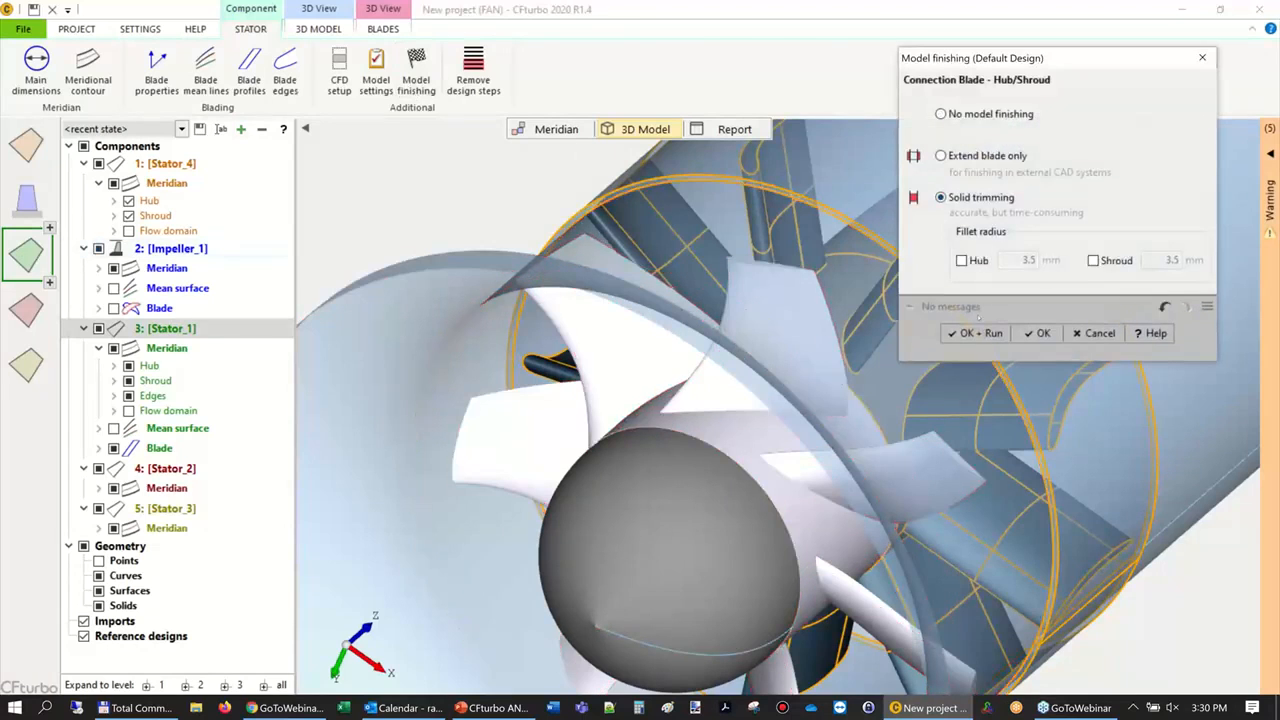
left_click(972, 332)
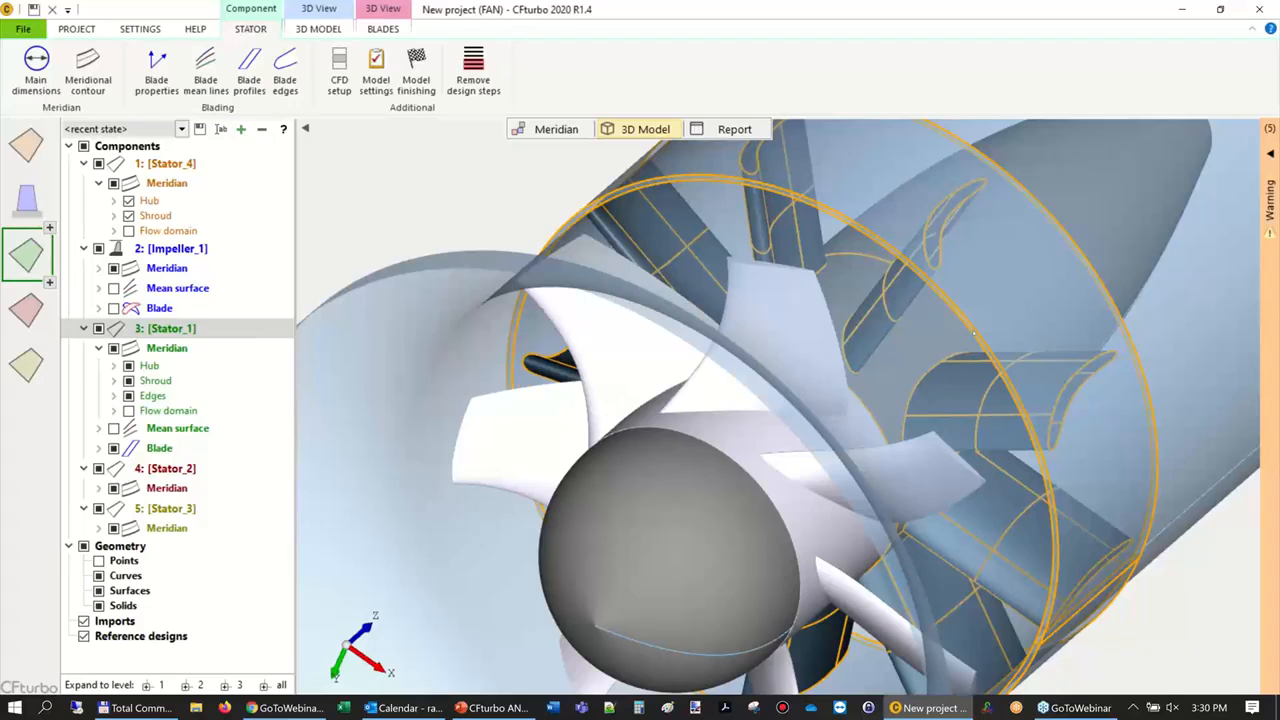
middle_click_drag(937, 377, 656, 290)
mouse_move(957, 349)
middle_mouse_down()
mouse_move(540, 346)
mouse_move(656, 362)
mouse_move(572, 313)
middle_mouse_up()
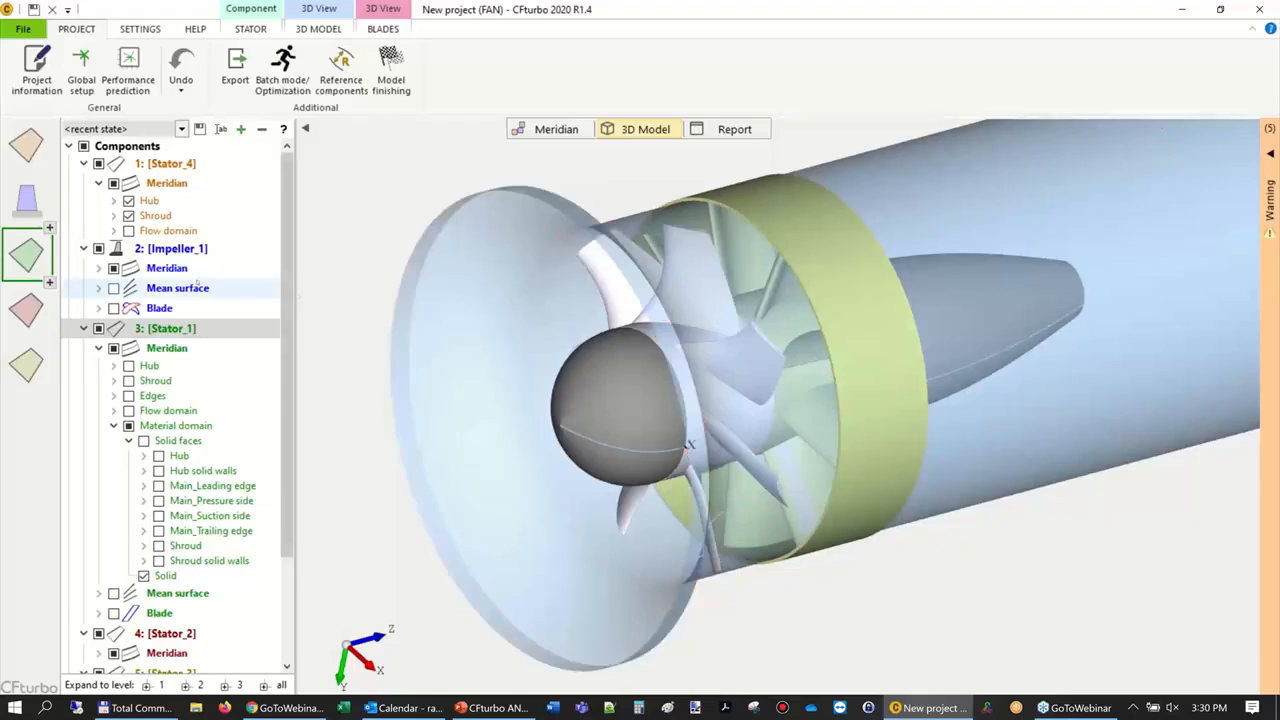
Change the 3D display color of the upstream inlet stator to the light gray theme color.
left_click(20, 148)
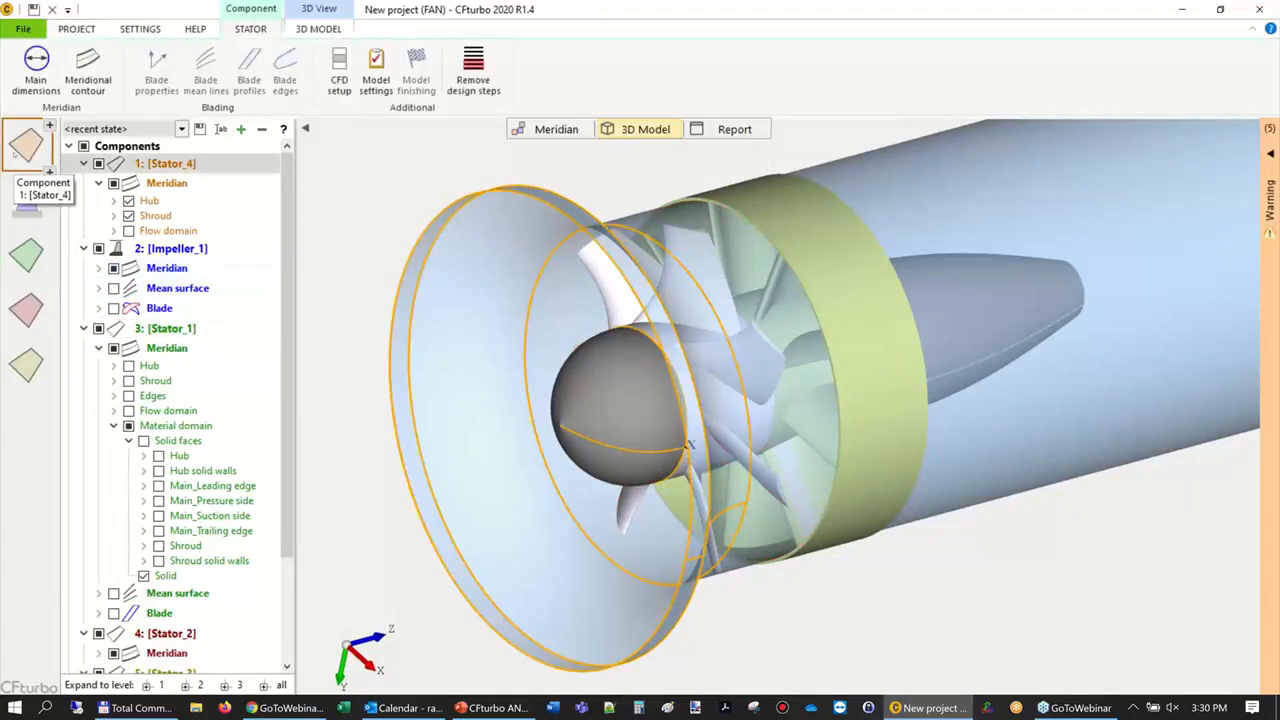
right_click(172, 163)
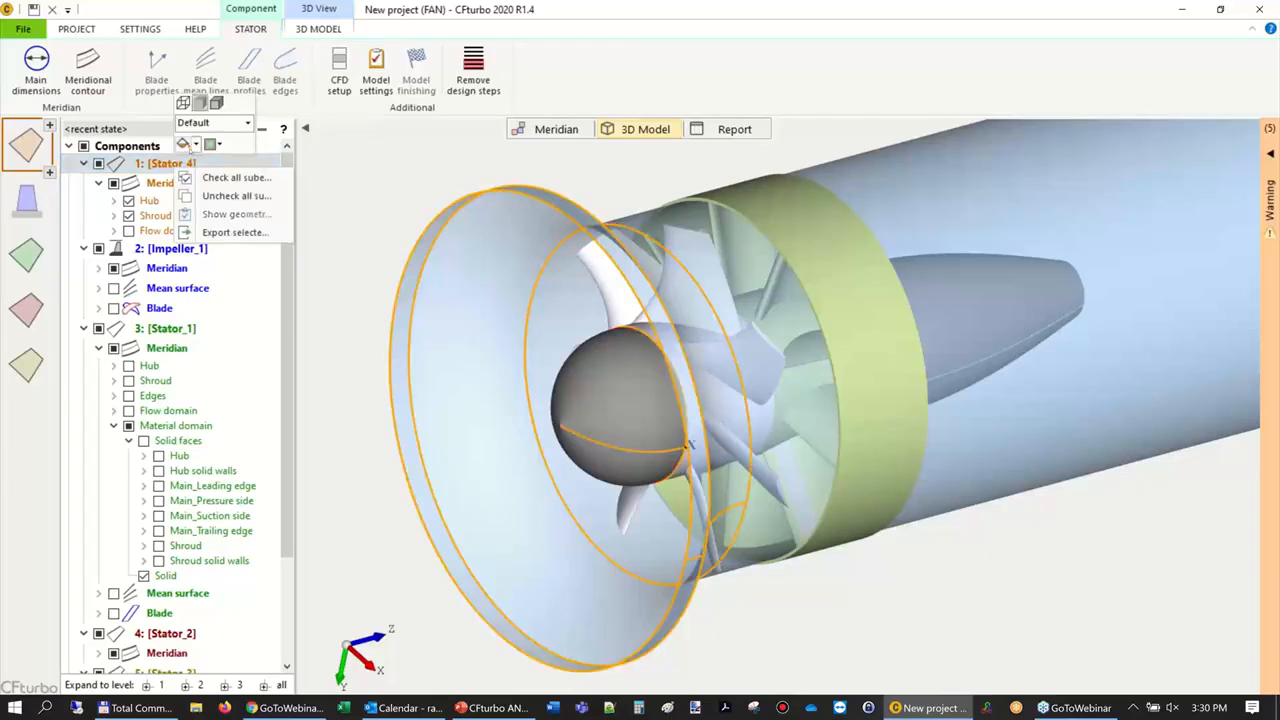
left_click(195, 145)
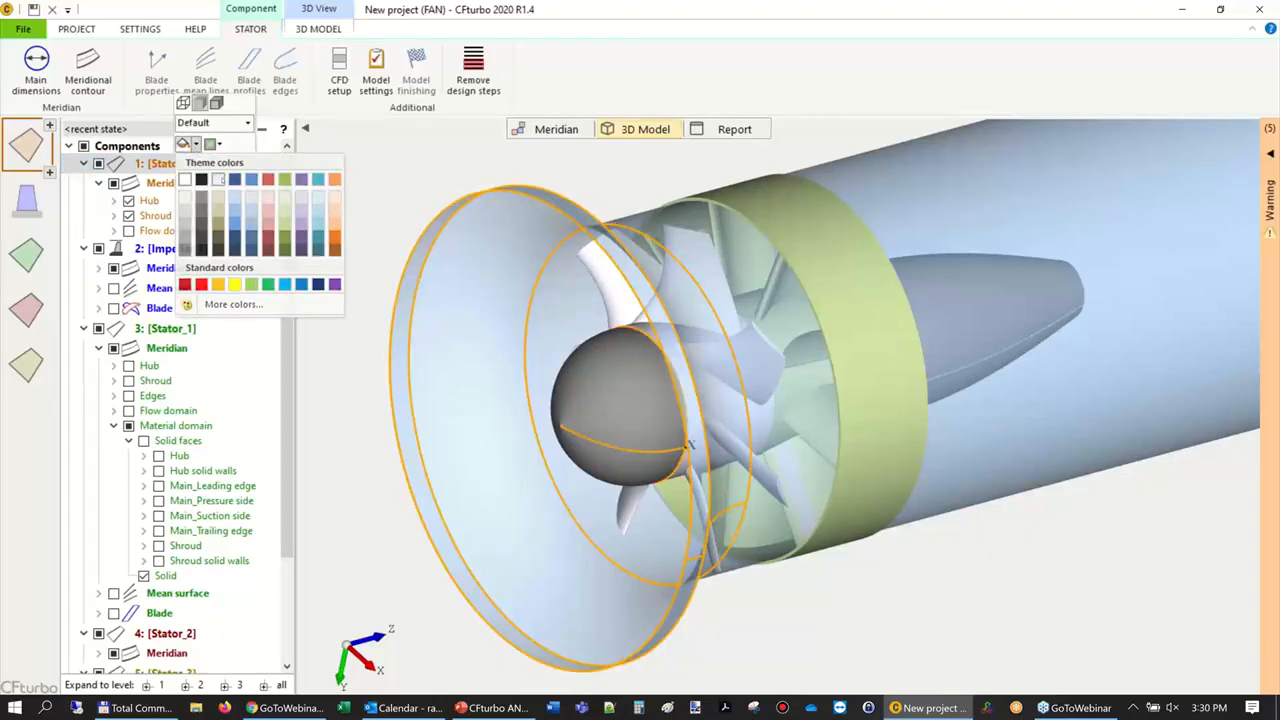
left_click(221, 180)
left_click_drag(337, 200, 317, 209)
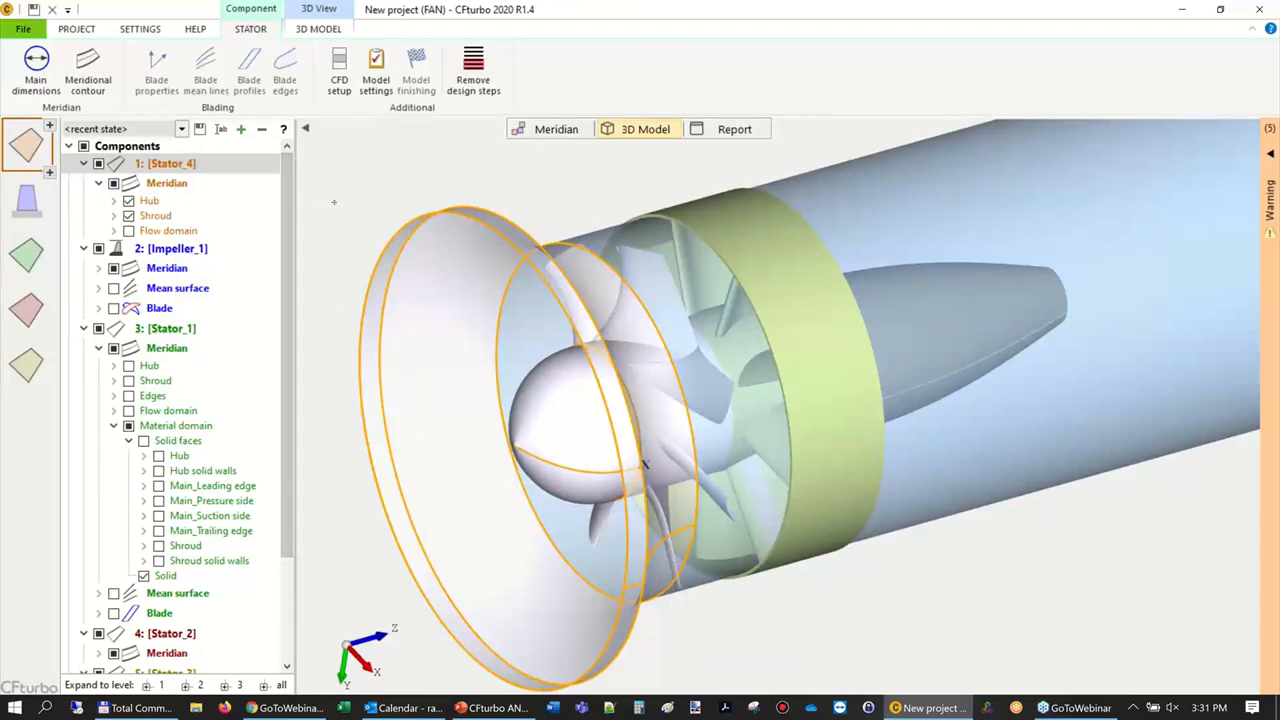
left_click_drag(334, 202, 401, 224)
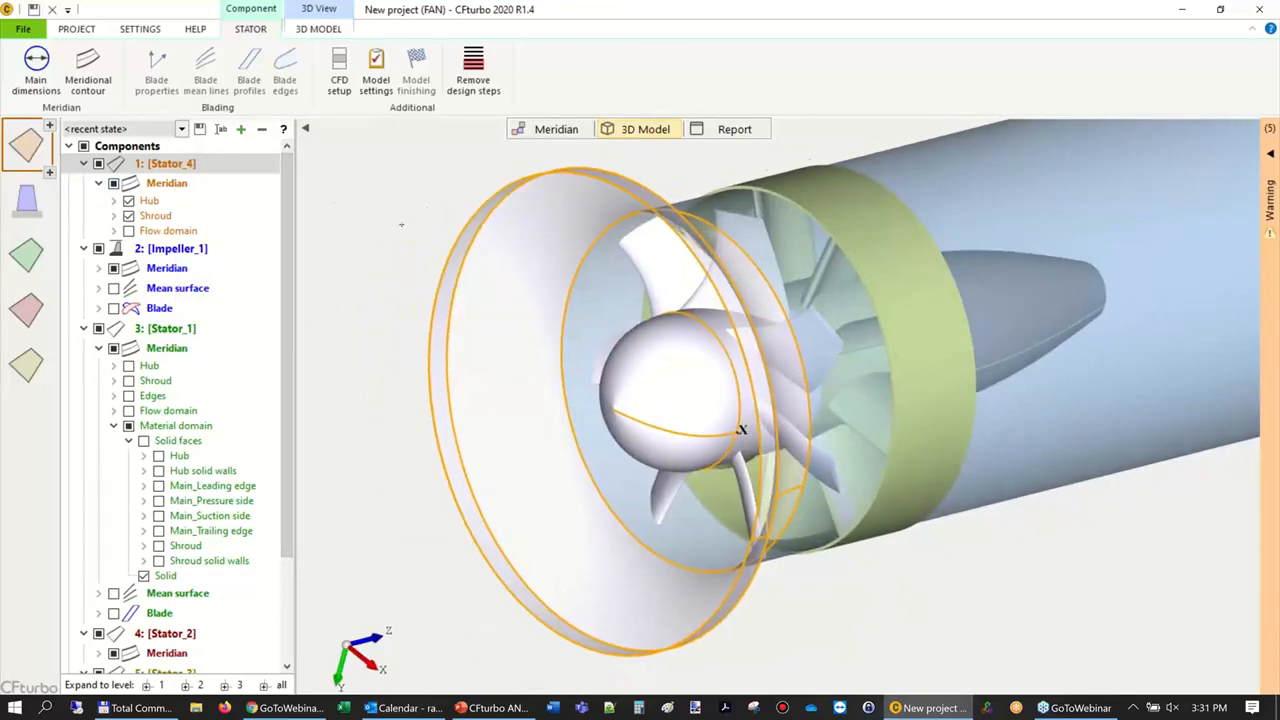
middle_click_drag(401, 224, 400, 222)
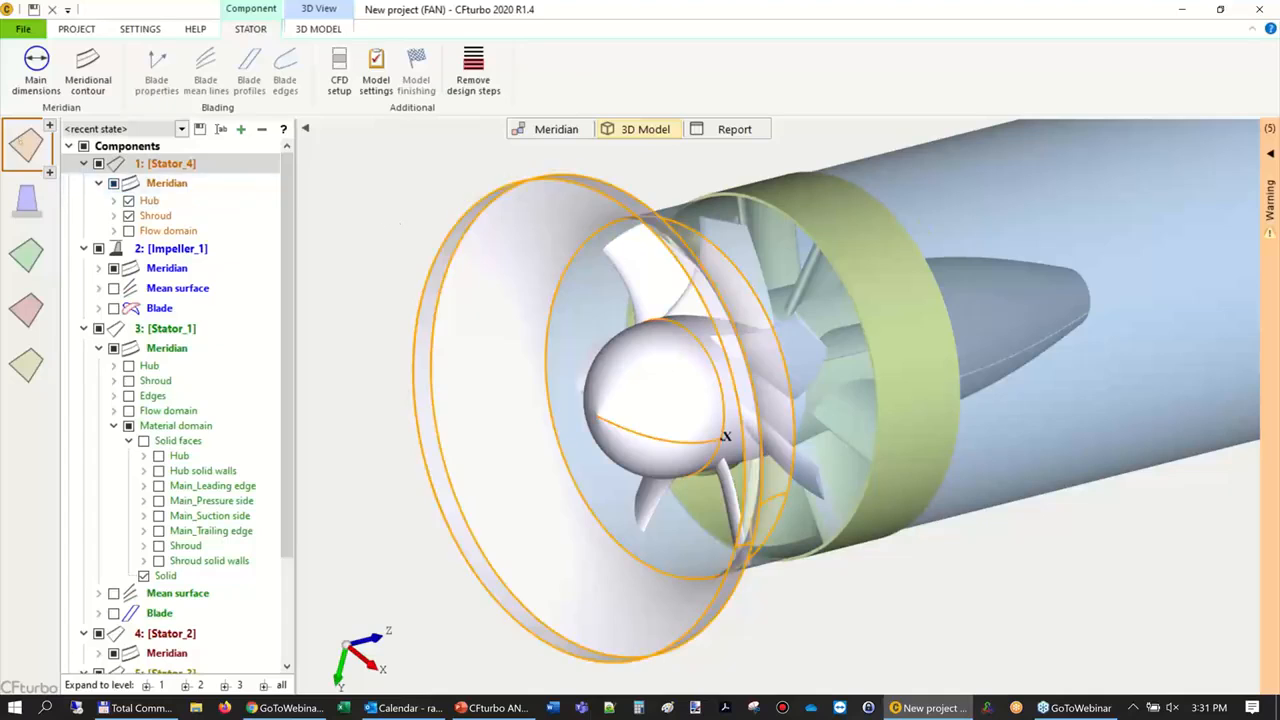
Rename the upstream bellmouth inlet component as PipeIn.
right_click(26, 143)
left_click(28, 169)
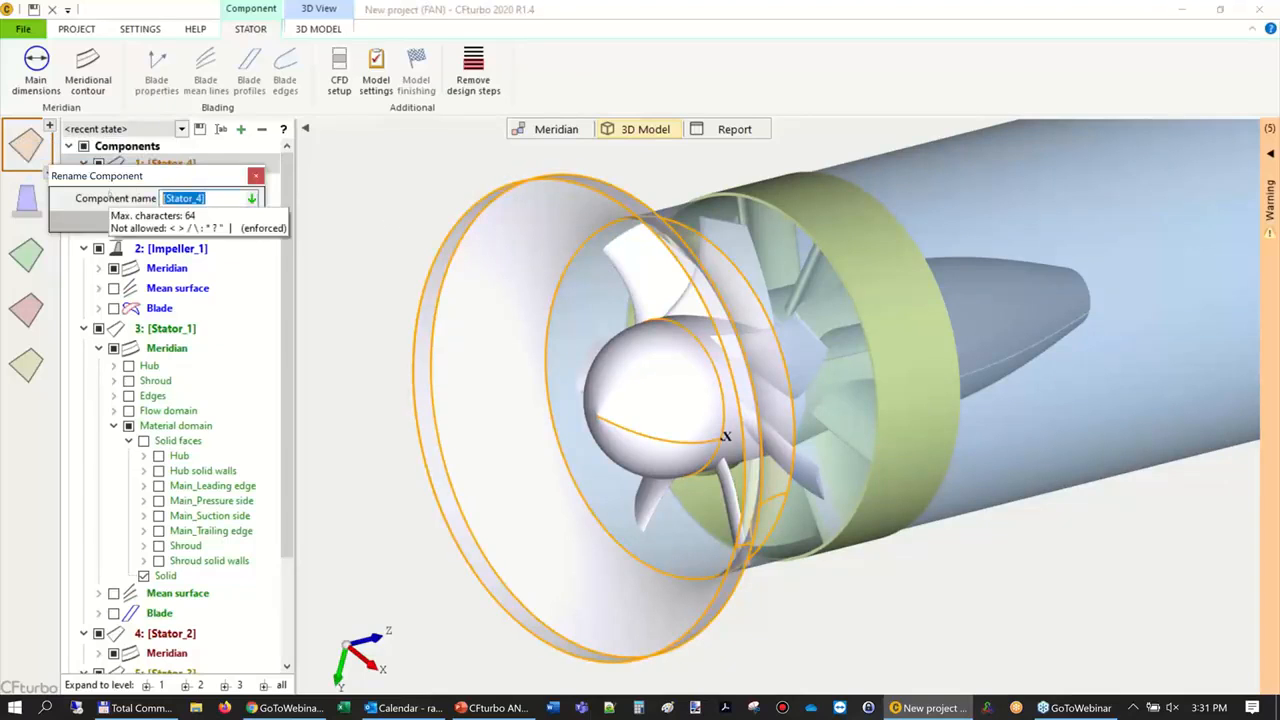
type("Pipe")
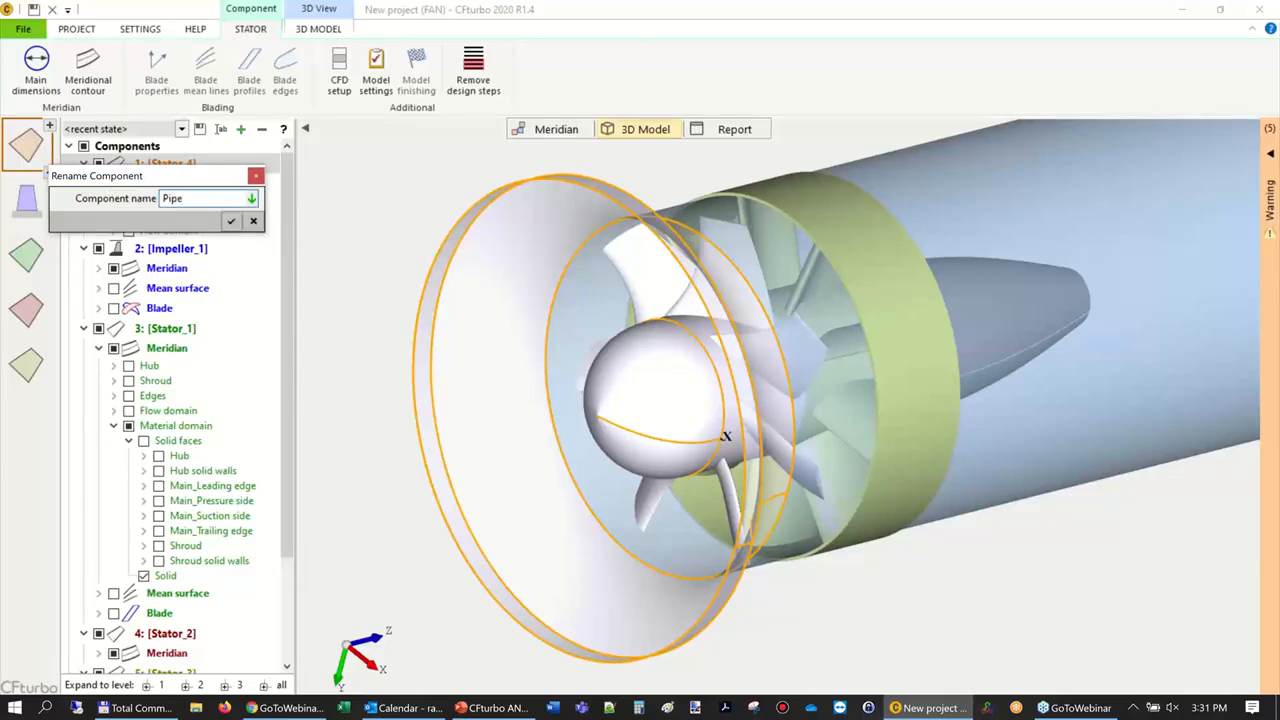
type("In")
left_click(230, 221)
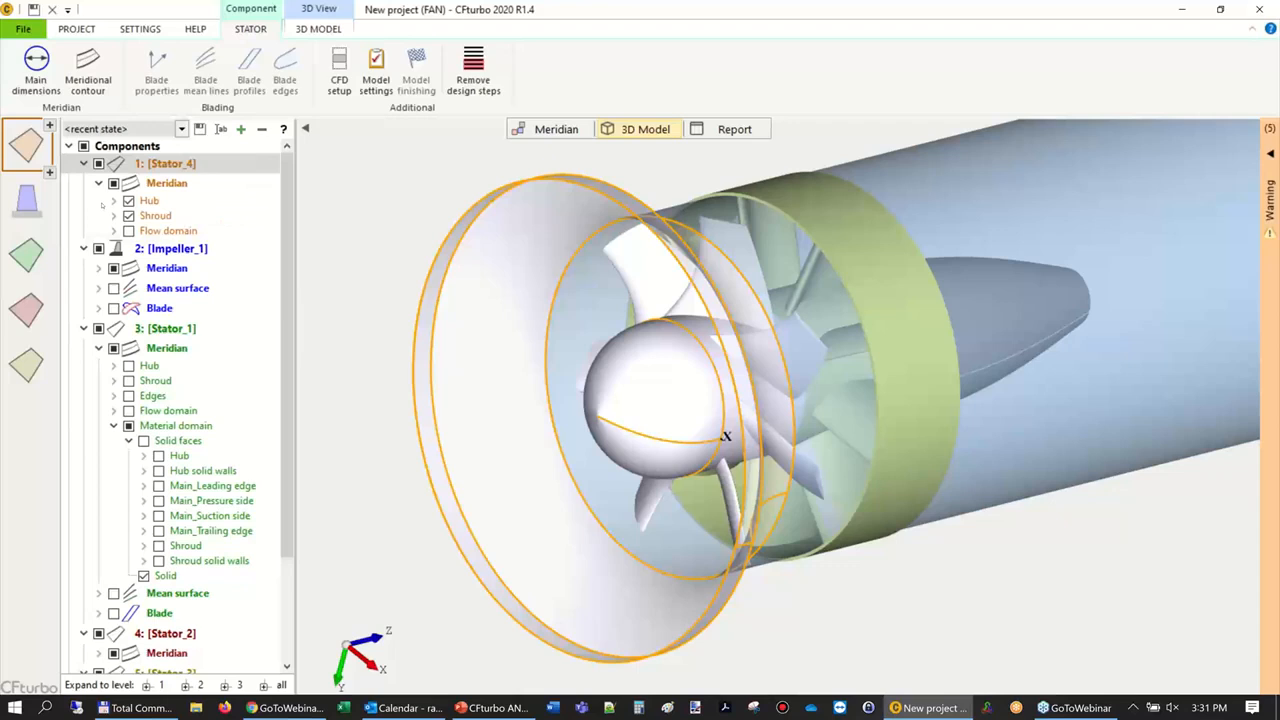
Rename the second component, the fan's rotor, as Impeller.
left_click(28, 203)
right_click(28, 203)
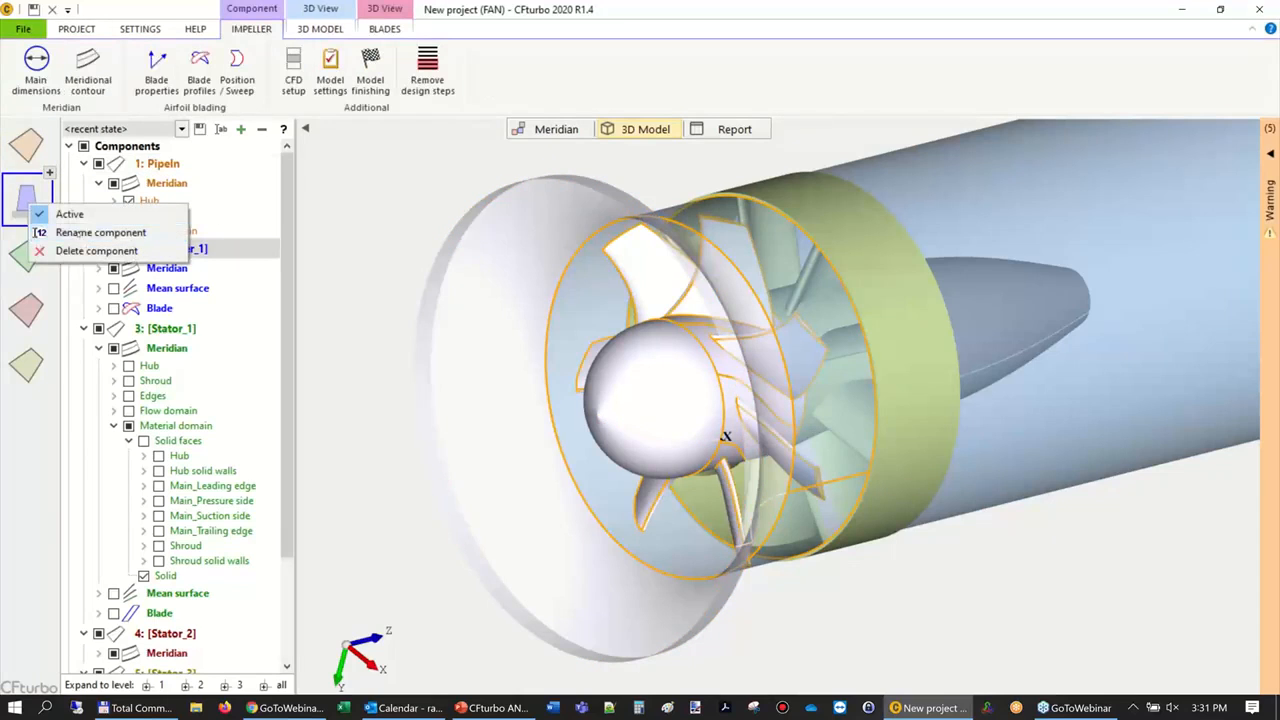
left_click(78, 232)
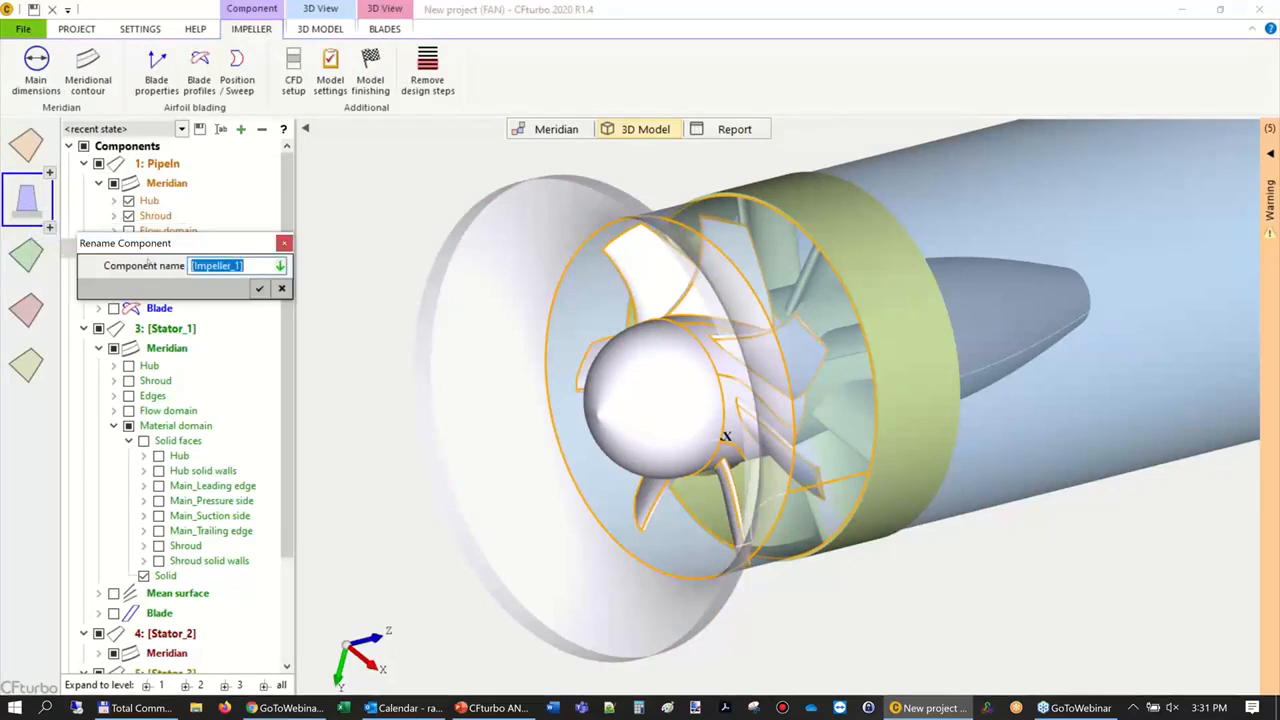
type("Impeller")
left_click(258, 287)
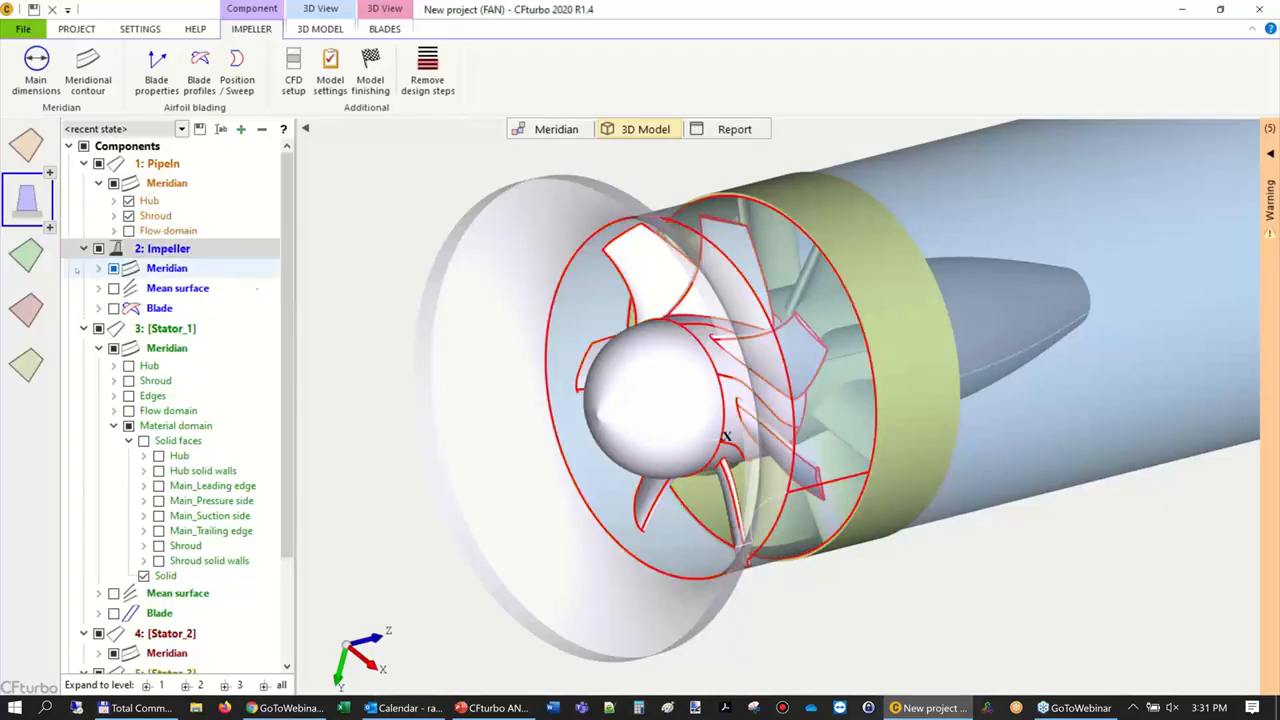
Rename the bladed stator behind the impeller as Vaned Stator.
right_click(16, 251)
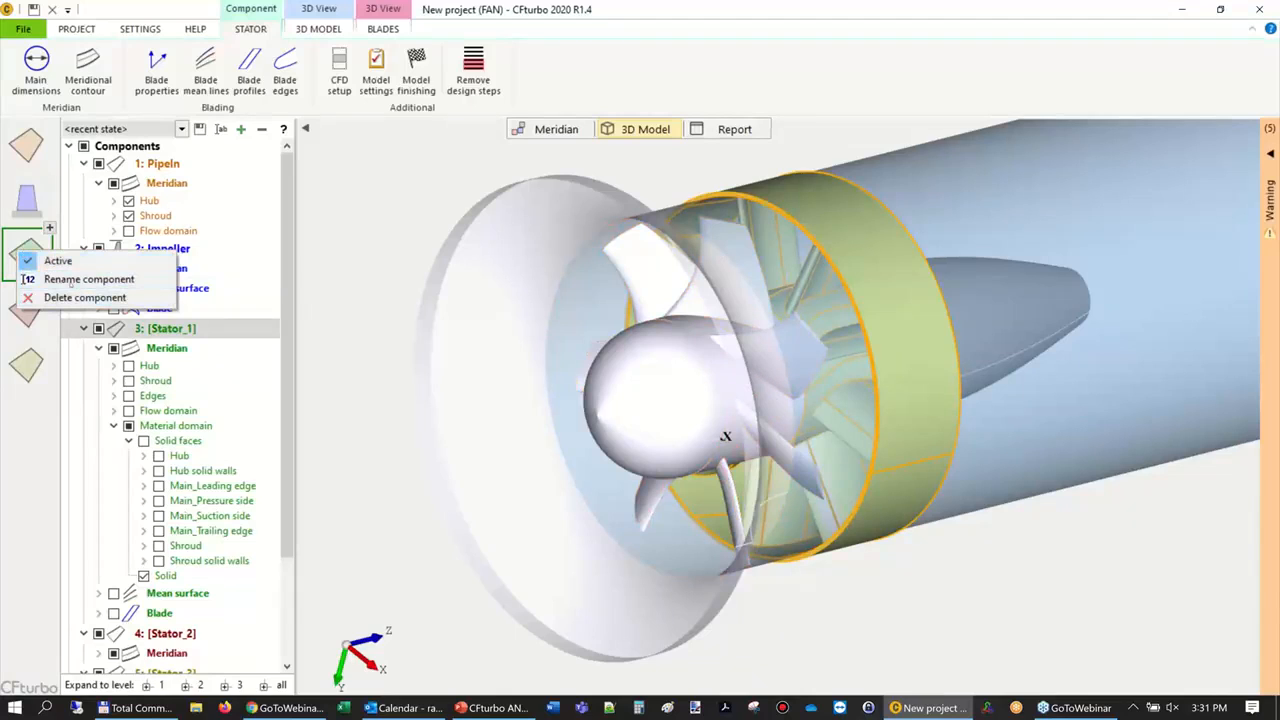
left_click(70, 280)
type("V")
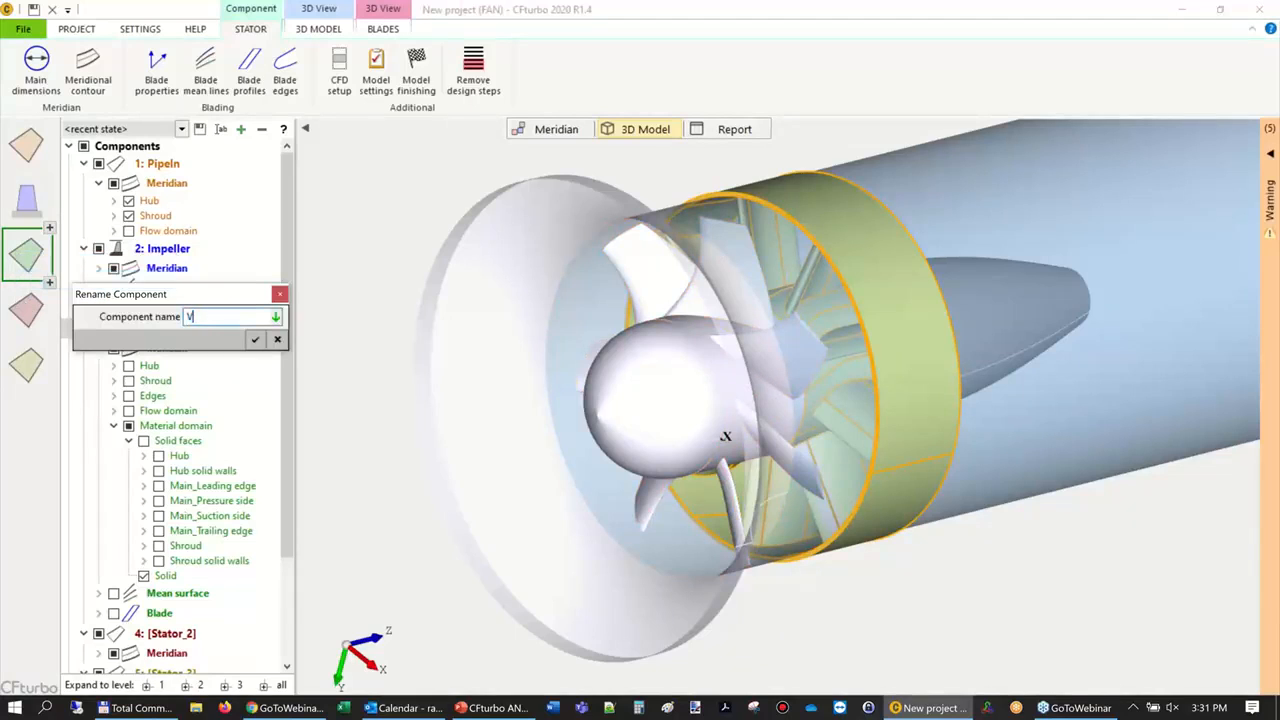
type("aned Stator")
left_click(256, 340)
Rename the fourth component, directly downstream of the bladed stator, as Diffuser.
left_click(27, 310)
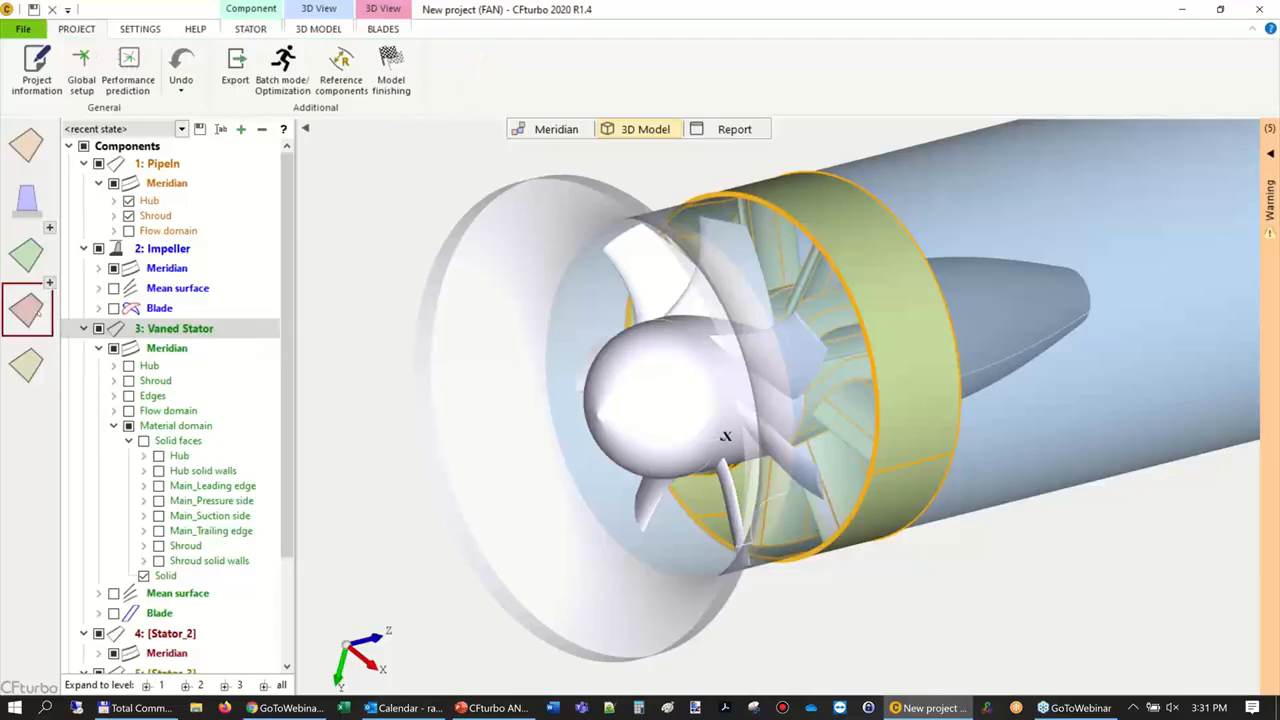
right_click(38, 314)
left_click(44, 340)
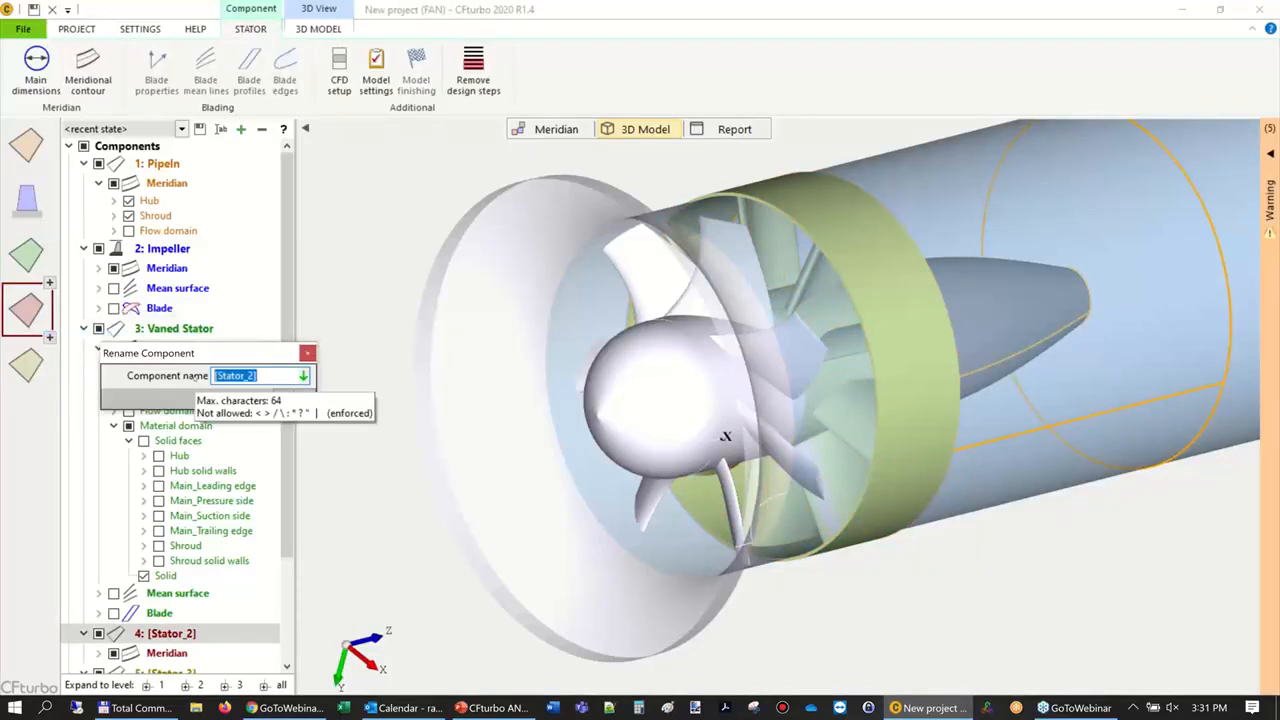
type("D")
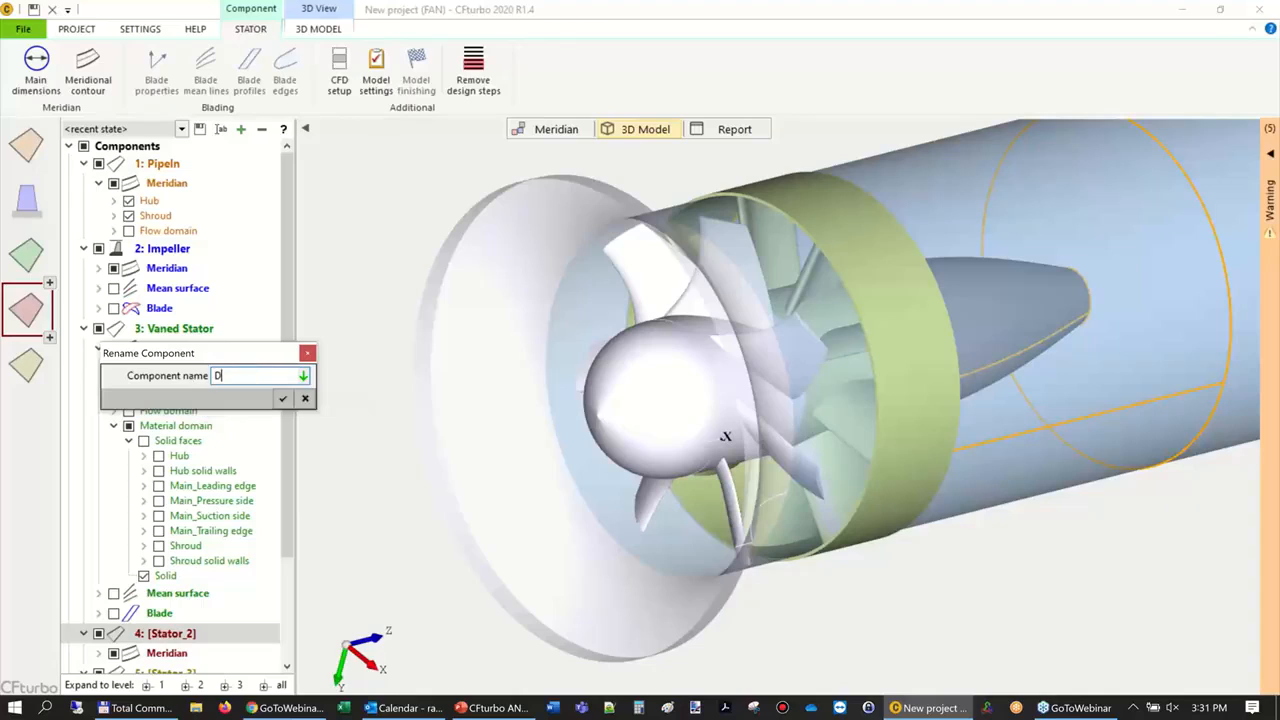
type("iffuser")
key("Return")
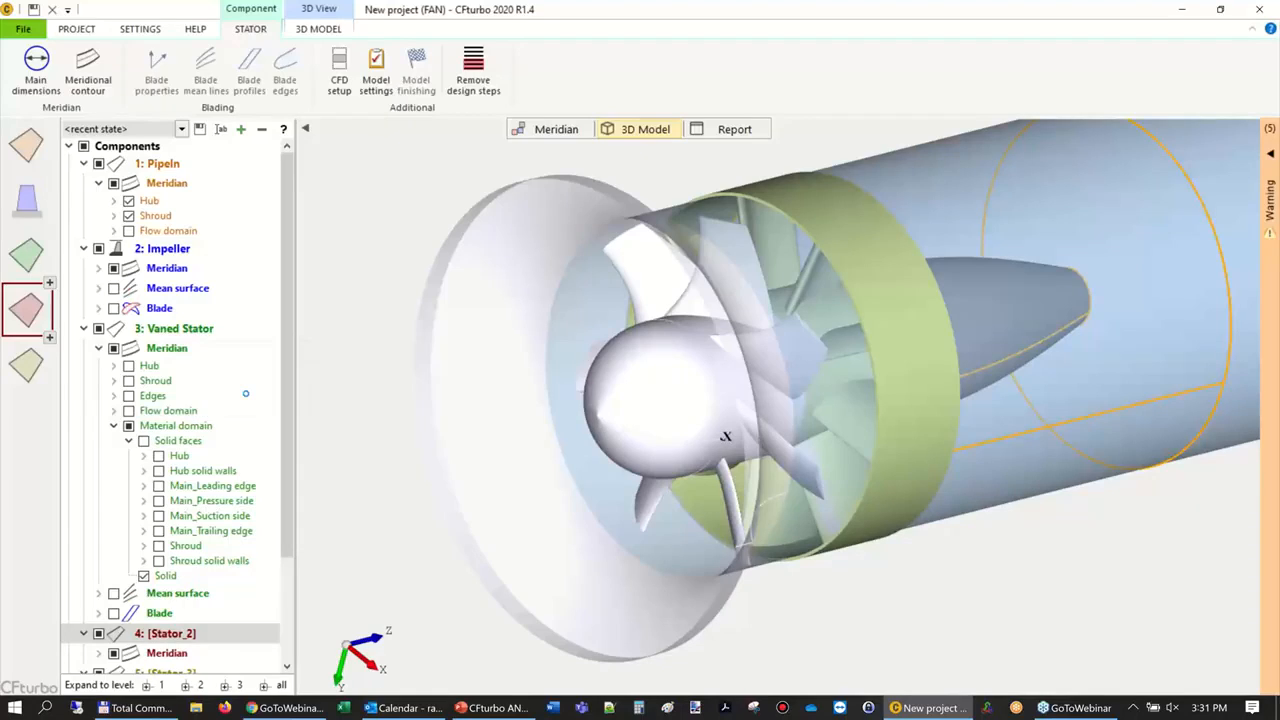
Rename the last downstream component as Outlet Extension.
right_click(17, 365)
left_click(58, 396)
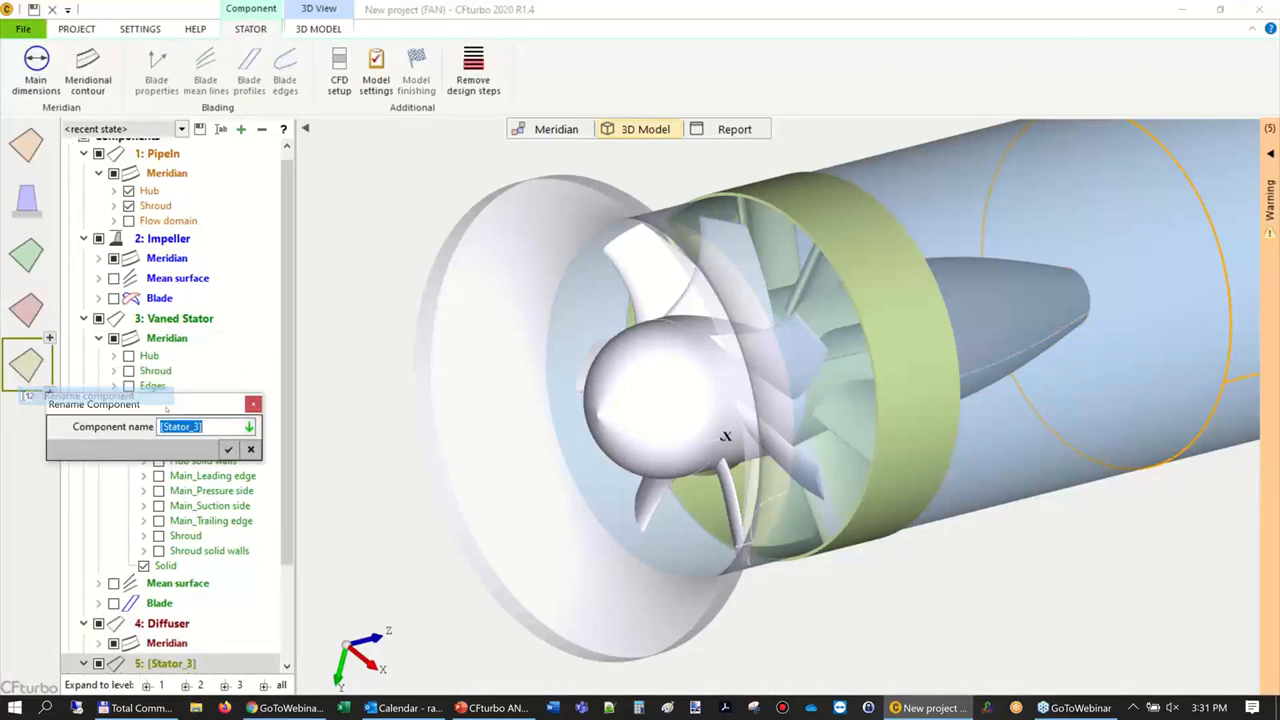
type("outle")
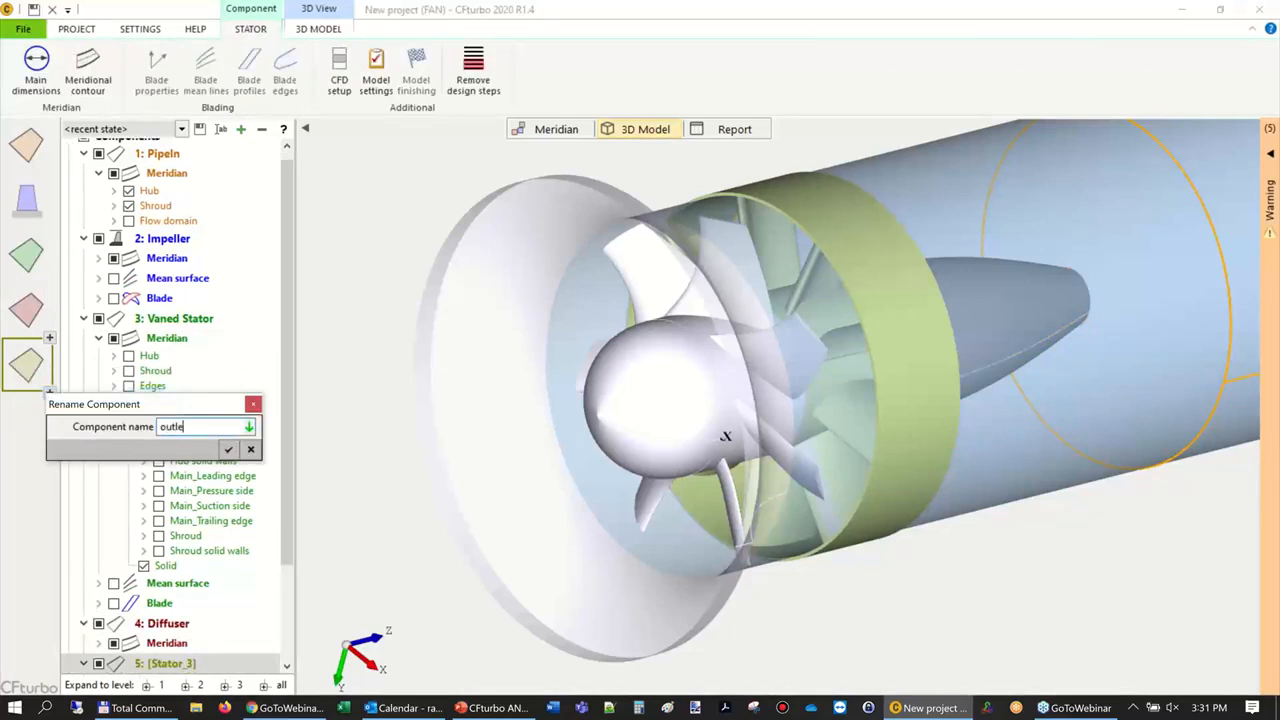
type("t")
key("shift+Left")
type("Outlet Extension")
key("Return")
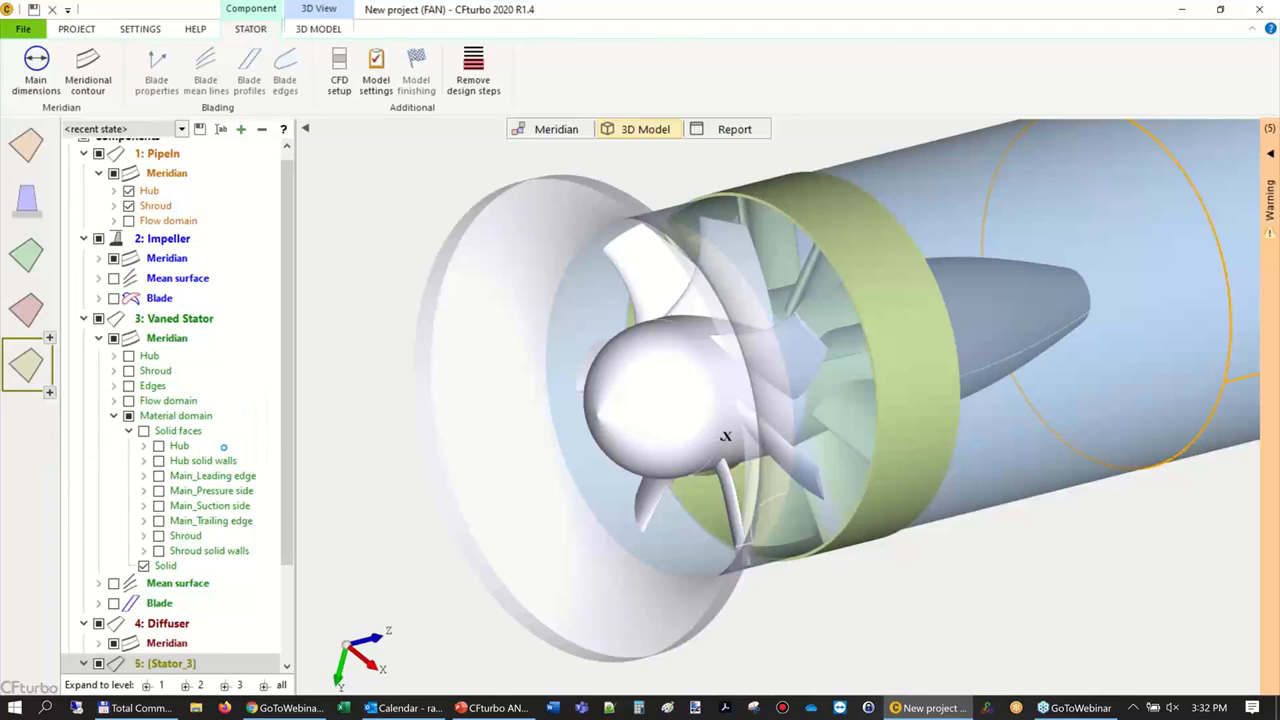
Review the available export interfaces, including the neutral 3D geometry, CAD and CFD formats, without exporting anything.
left_click_drag(693, 427, 694, 410)
middle_click_drag(694, 410, 699, 303)
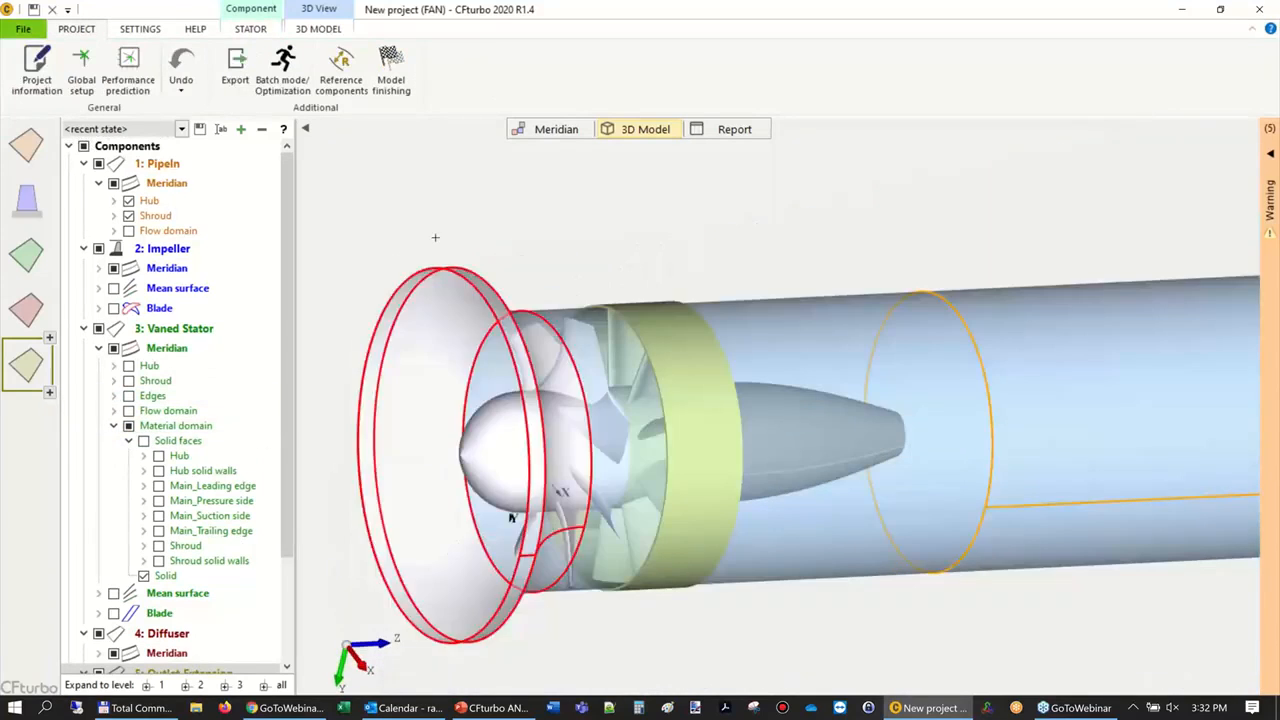
left_click_drag(410, 192, 411, 225)
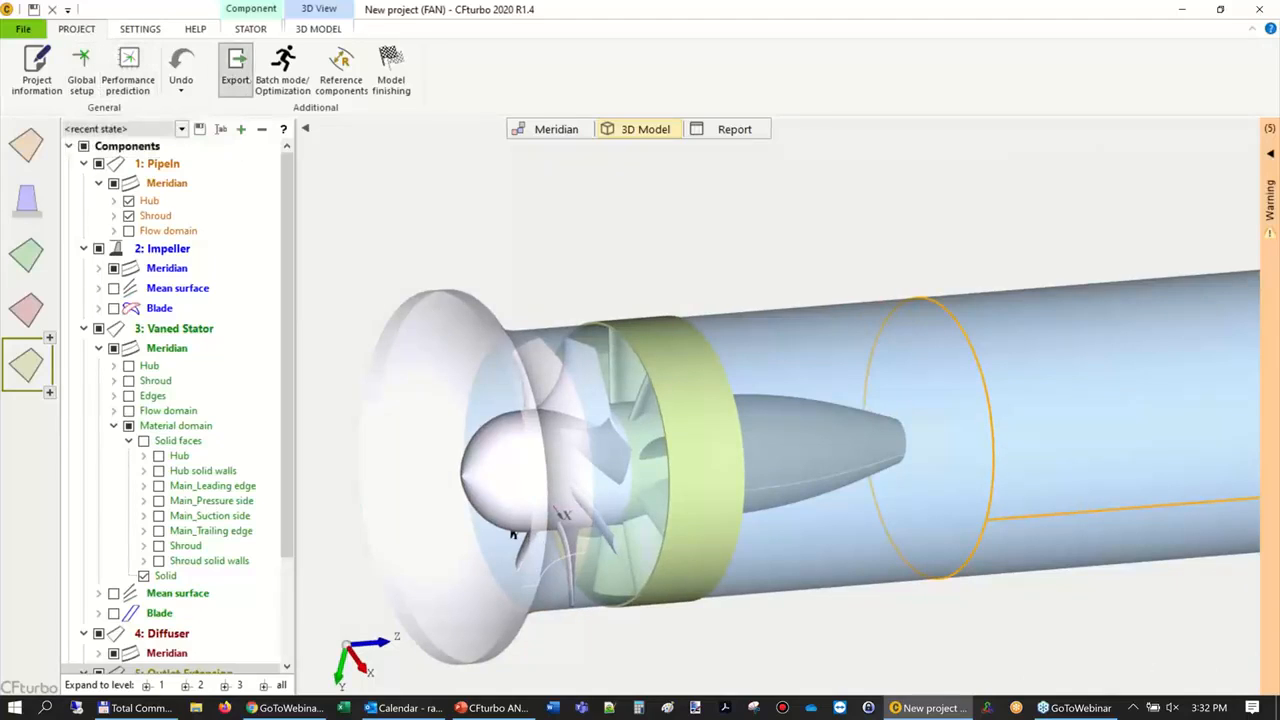
left_click(235, 68)
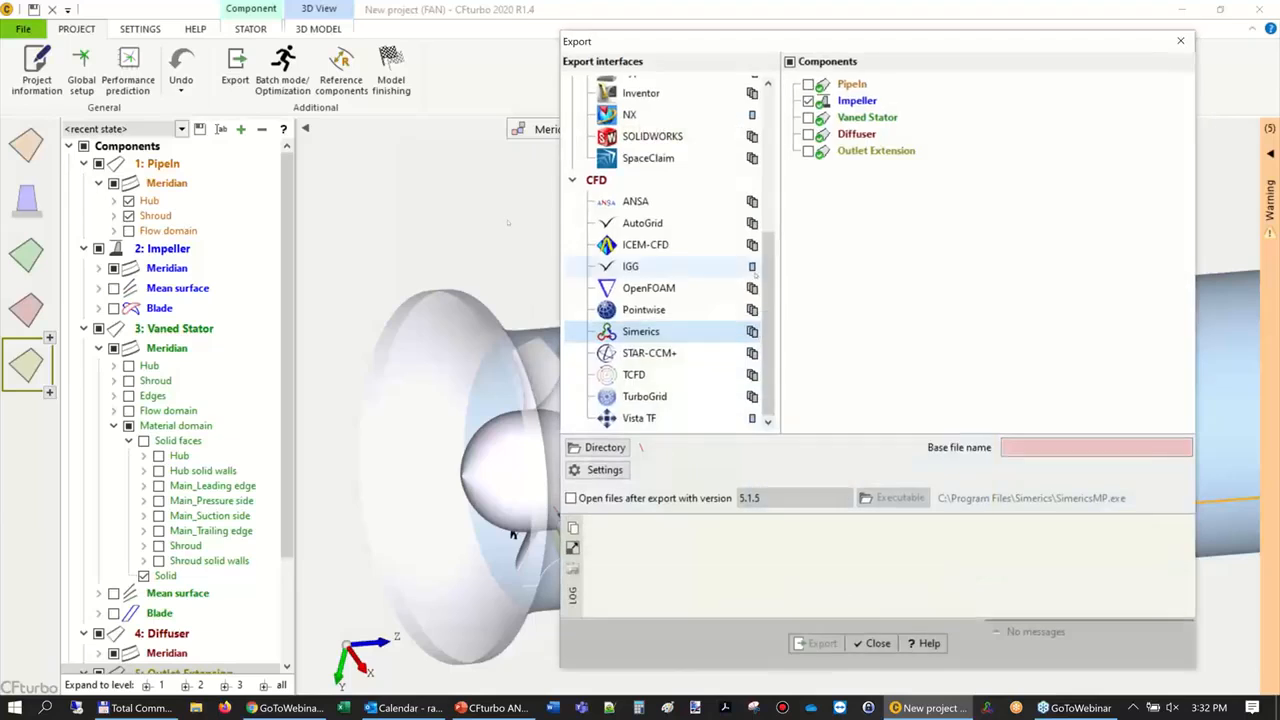
scroll(740, 230, "up", 5)
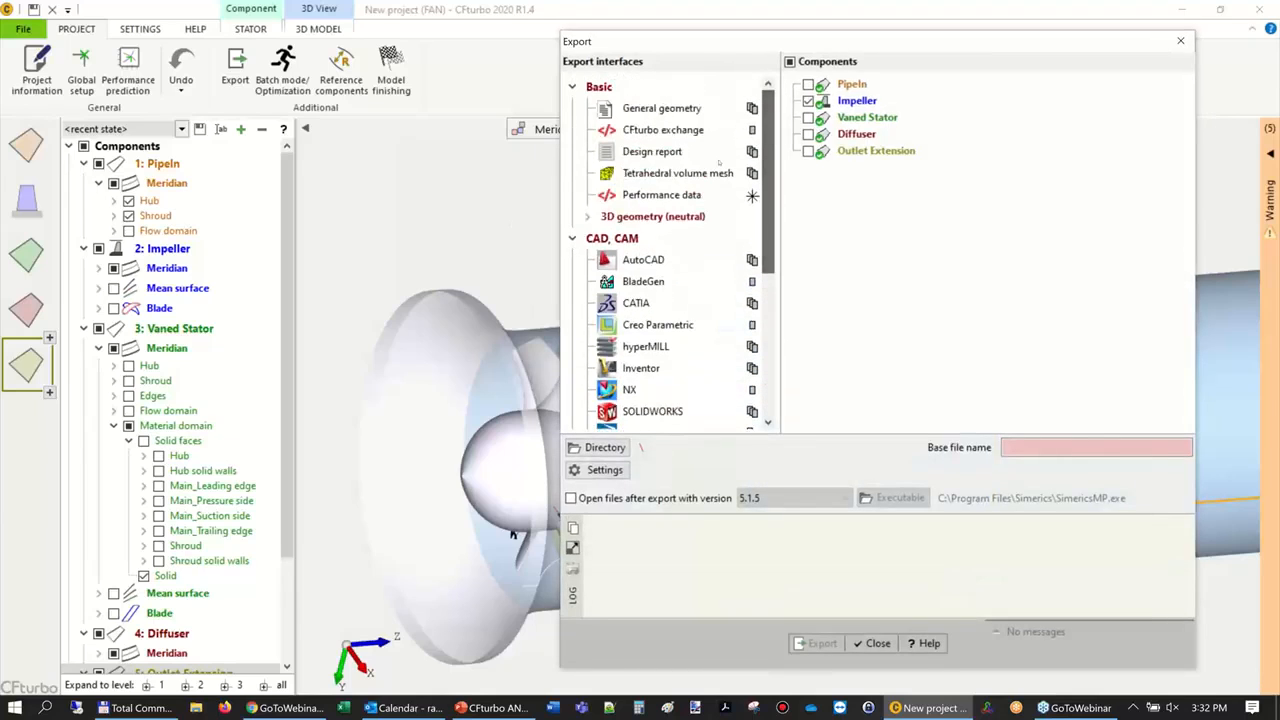
left_click(587, 216)
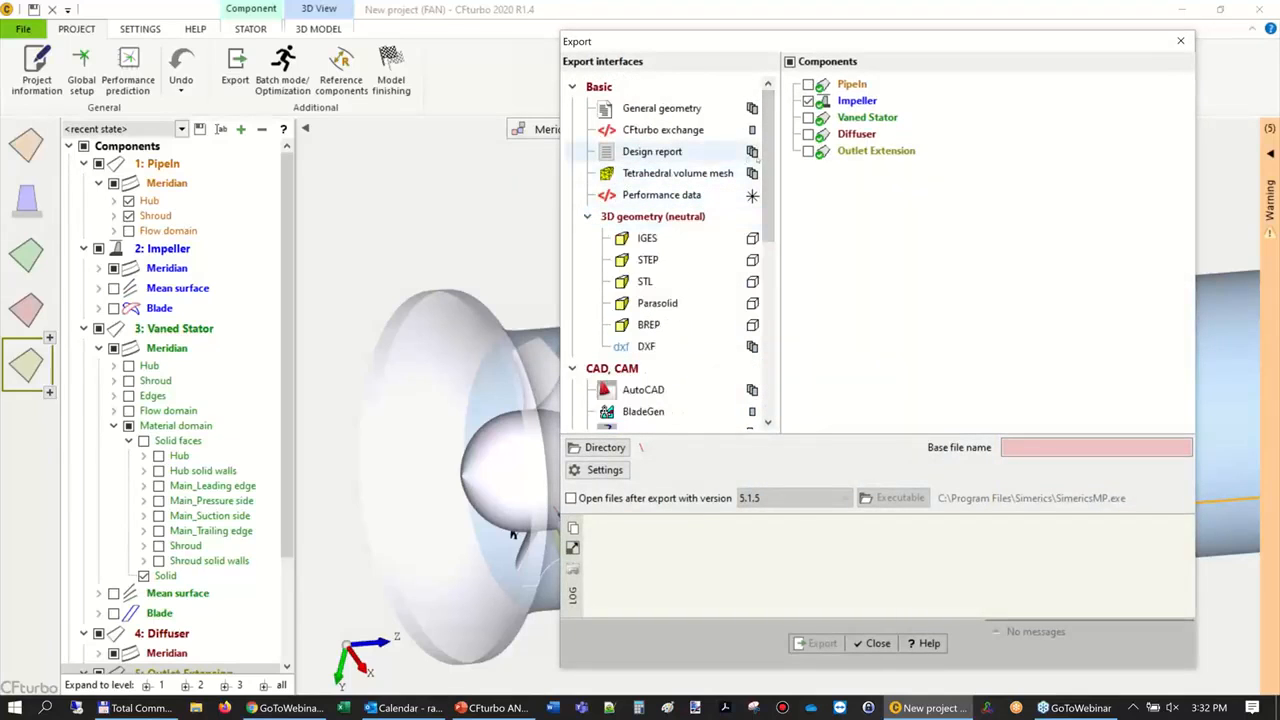
left_click_drag(760, 160, 785, 344)
left_click(862, 640)
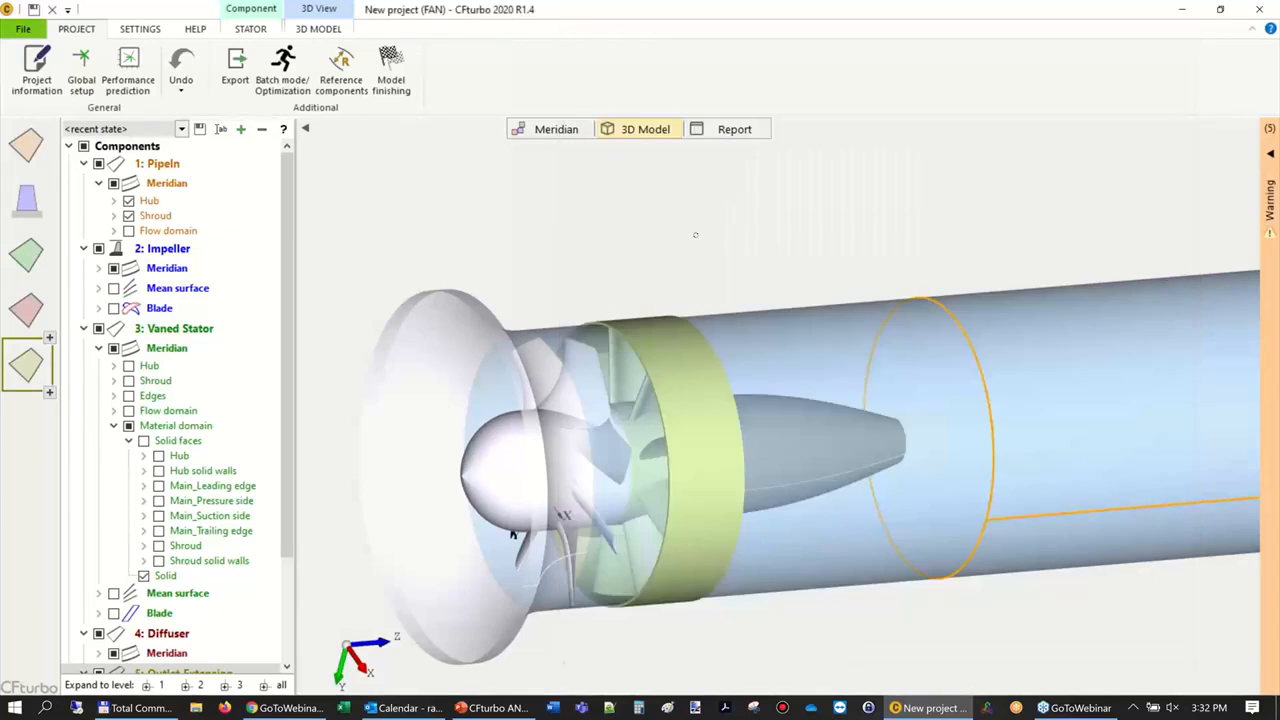
left_click_drag(694, 231, 696, 270)
scroll(682, 268, "up", 2)
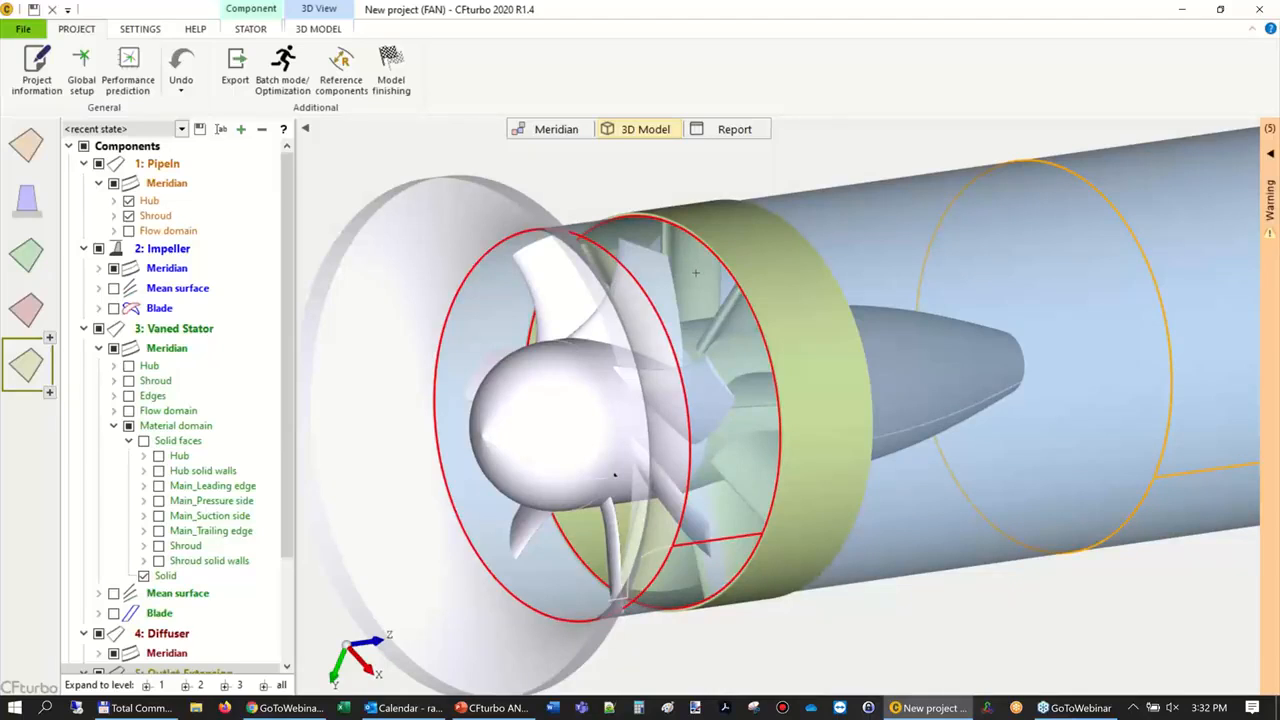
mouse_move(693, 277)
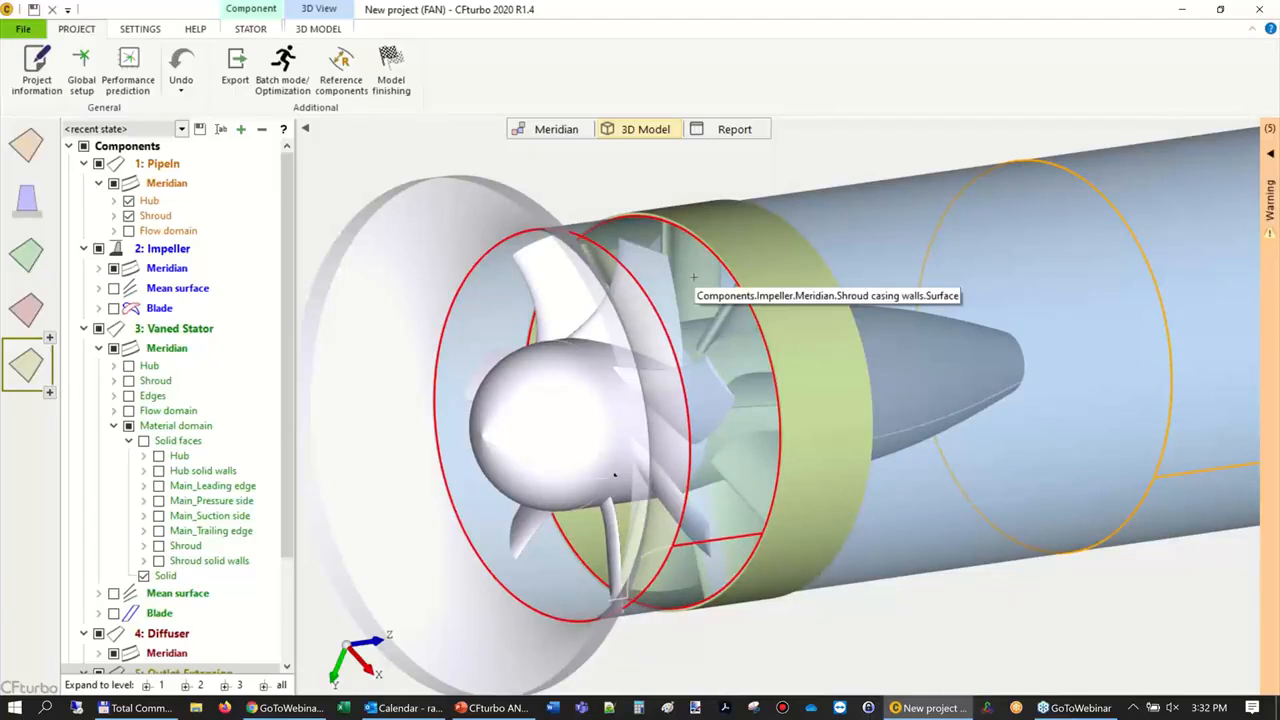
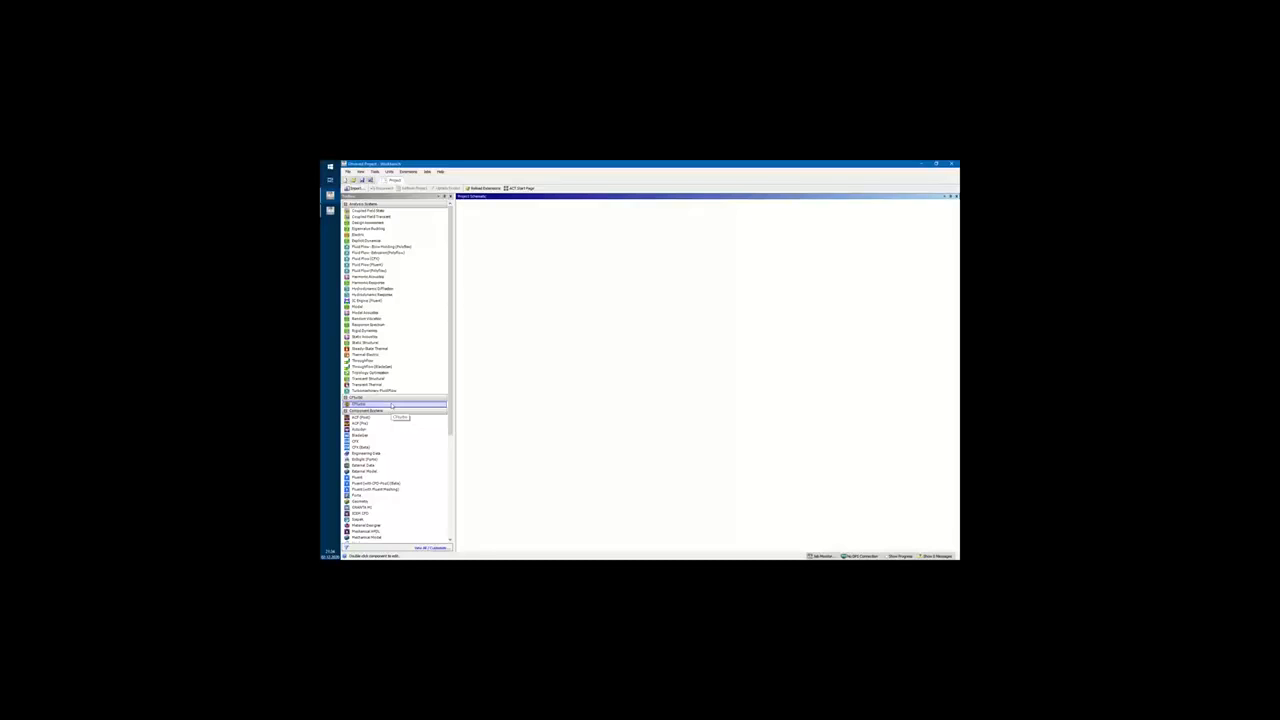
In ANSYS Workbench, add a CFturbo system to the empty project schematic and open its Setup for editing.
left_click_drag(392, 405, 506, 242)
left_click(504, 248)
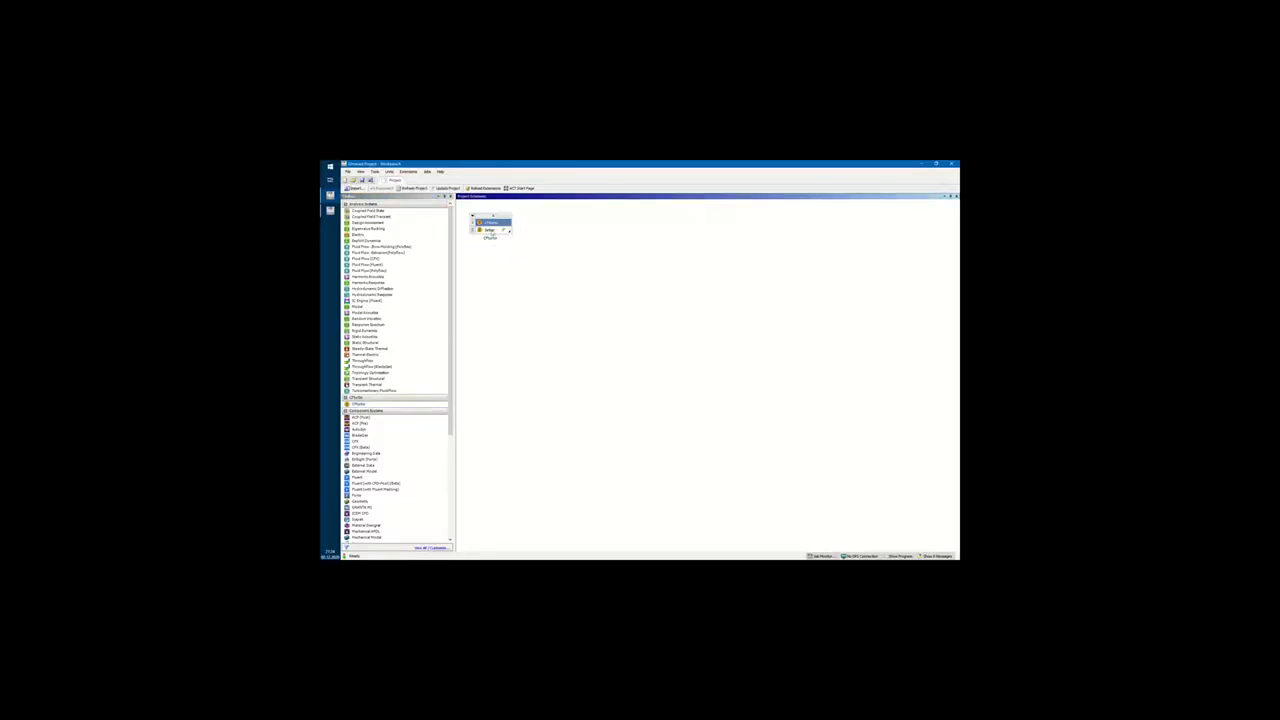
left_click(490, 231)
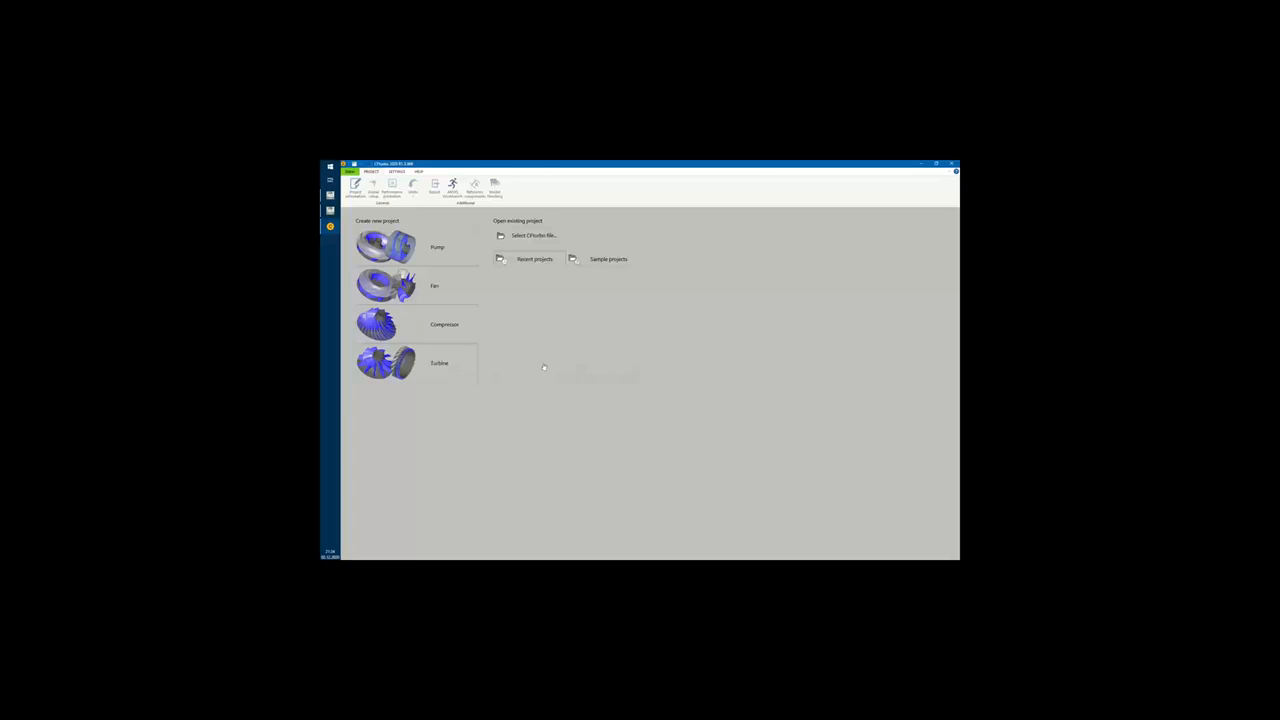
Open the existing axial fan design from its CFturbo file.
left_click(527, 236)
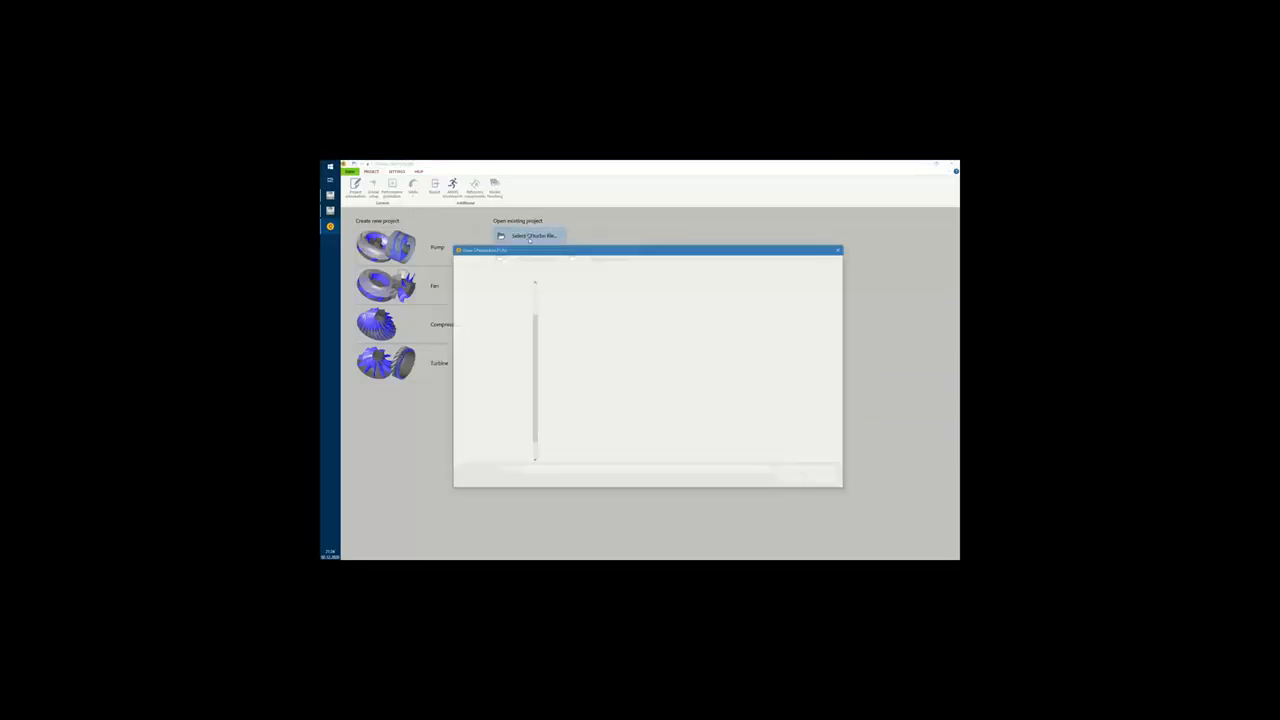
left_click(572, 300)
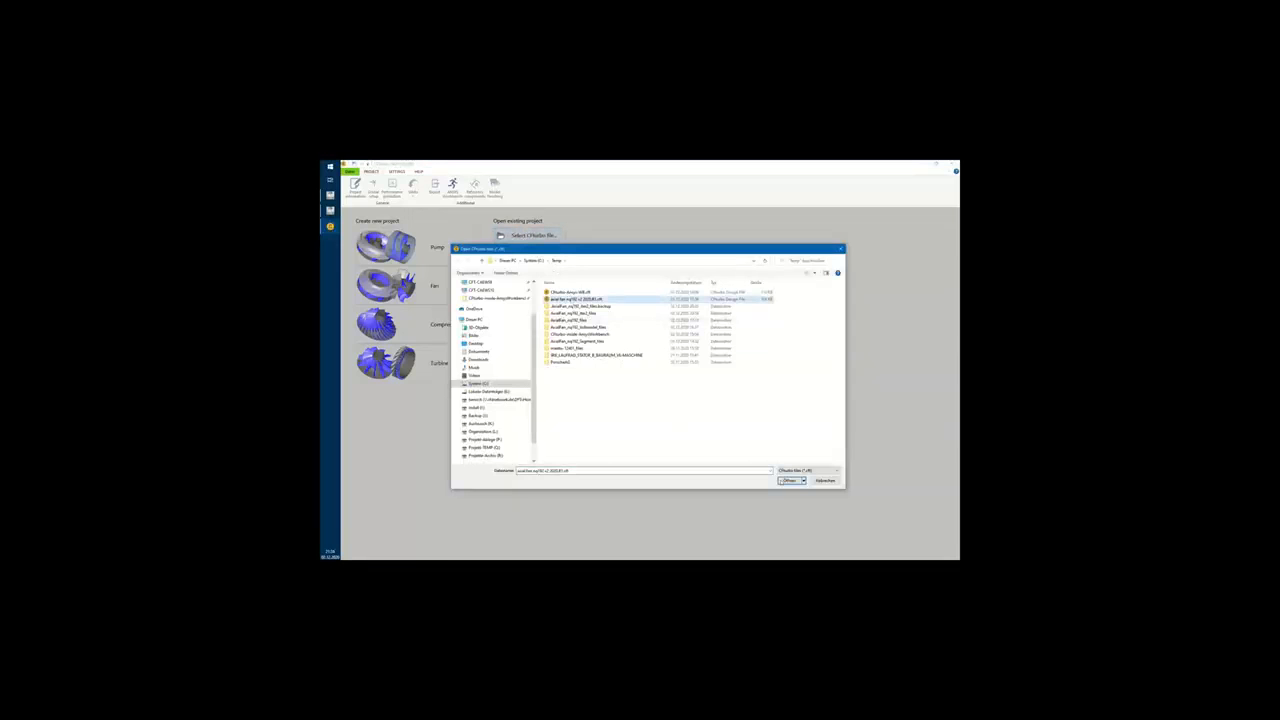
left_click(789, 481)
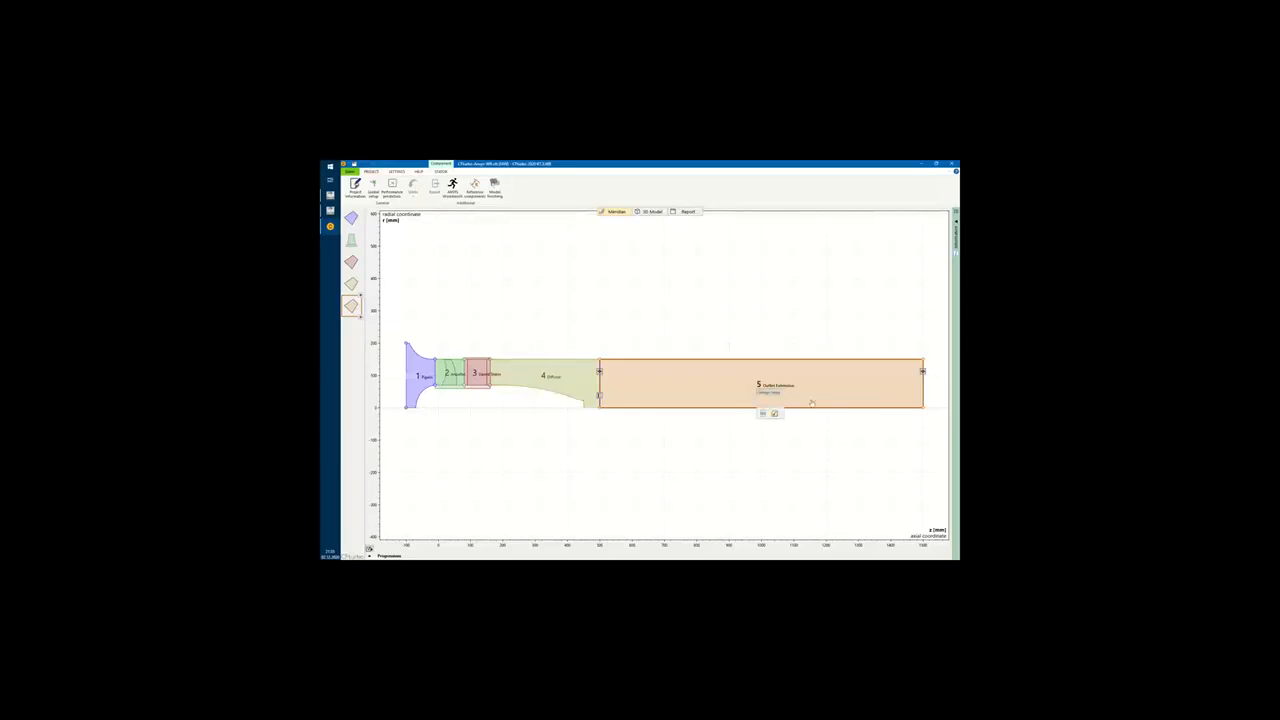
Show the complete fan as a 3D model, viewed towards the inlet, and turn on impeller rotation.
mouse_move(821, 372)
left_click(651, 212)
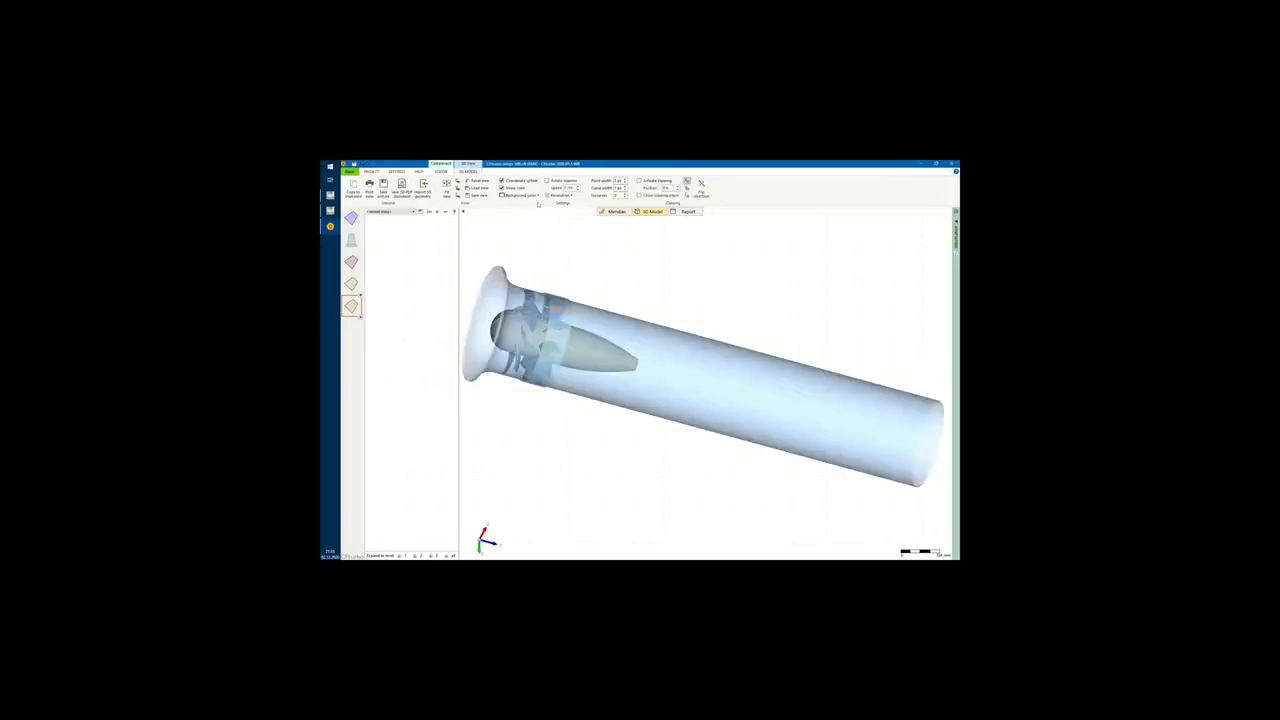
left_click_drag(539, 233, 626, 322)
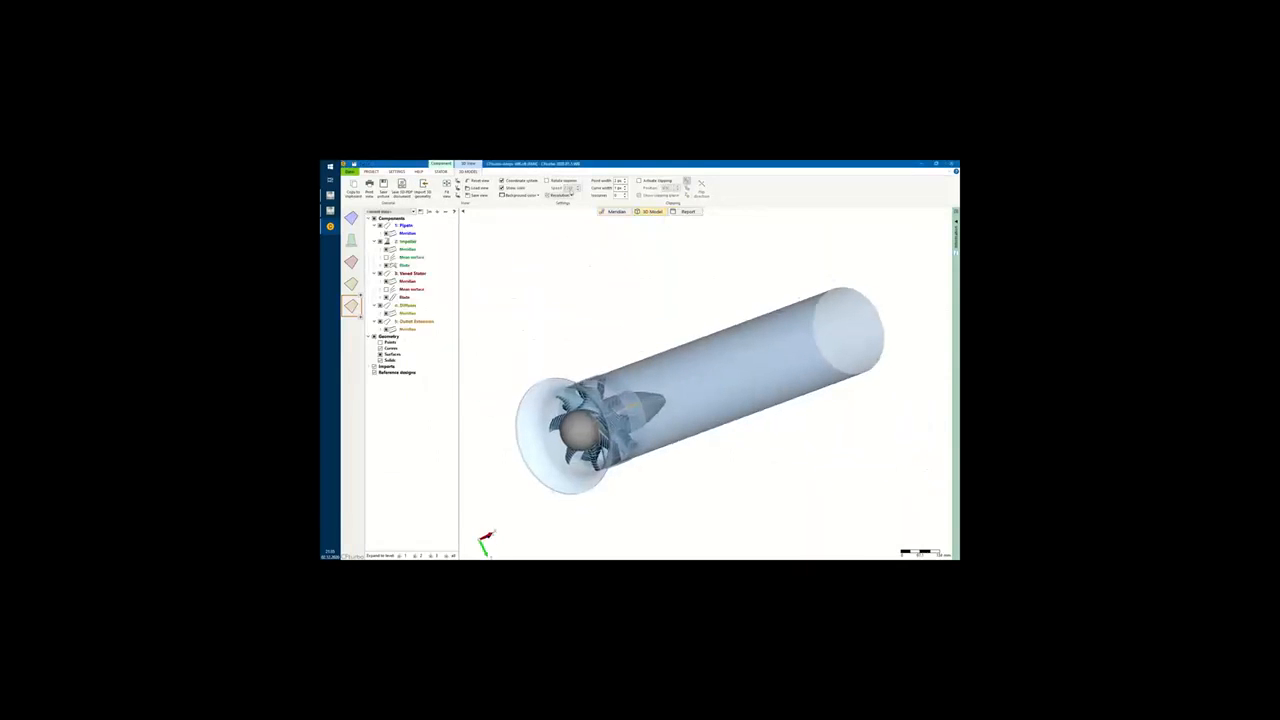
left_click(547, 181)
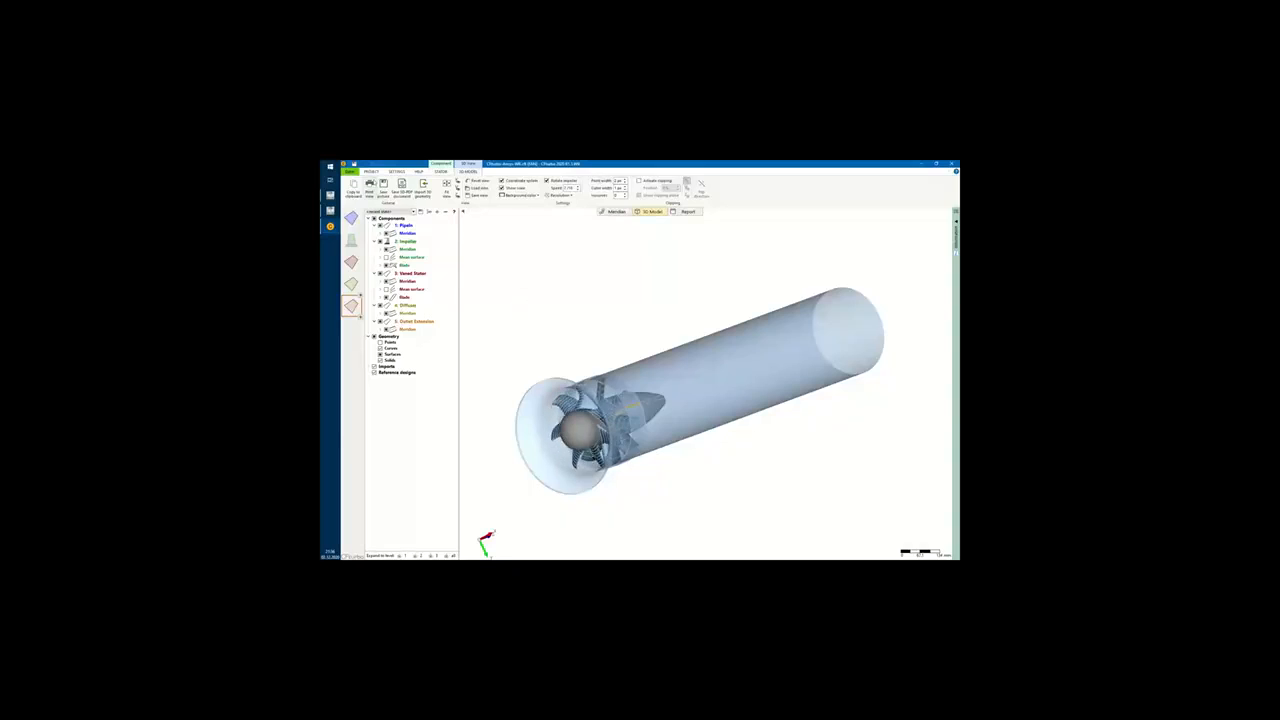
In the ANSYS Workbench configuration, select the impeller's tip clearances, hub and shroud diameters and number of blades as parameters.
left_click(371, 172)
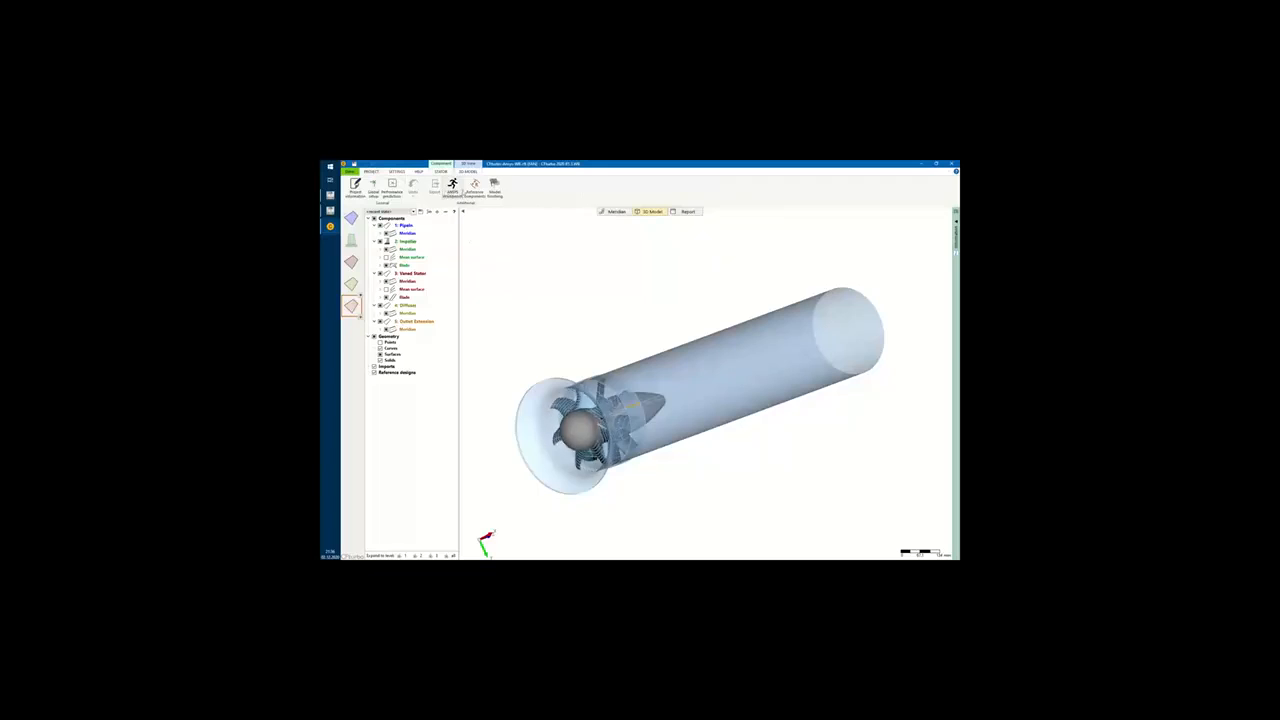
left_click(452, 187)
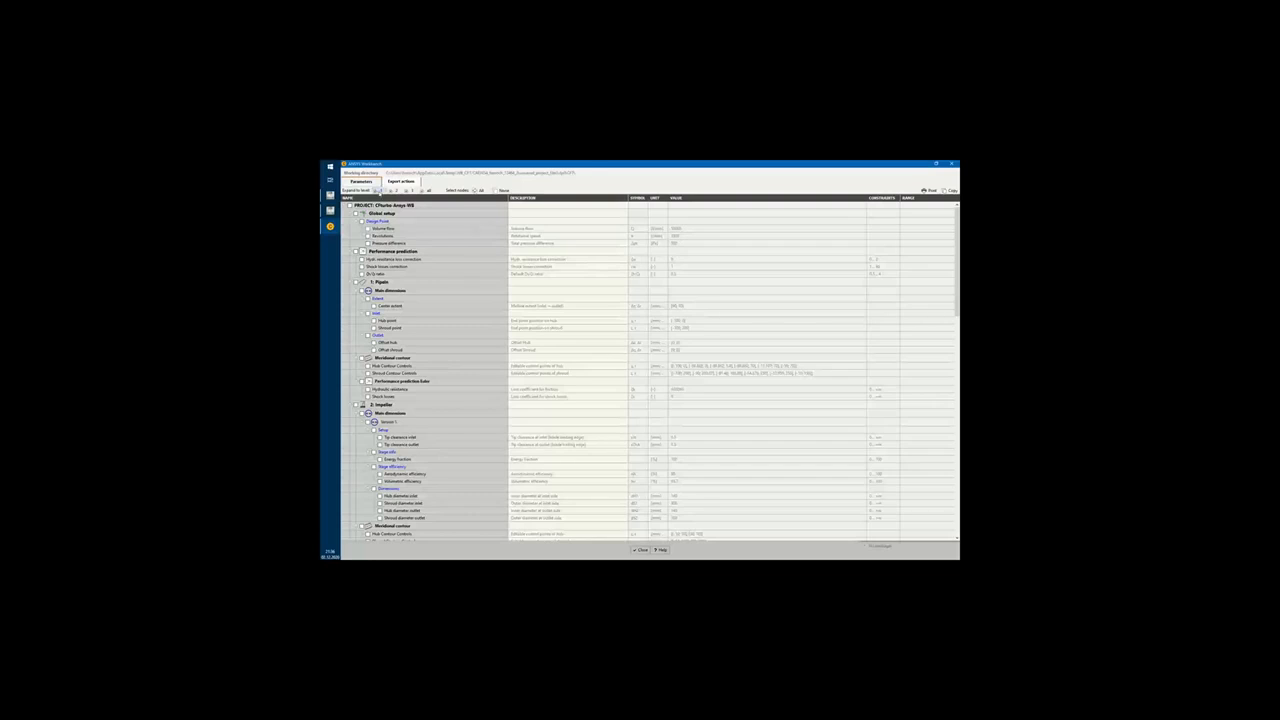
left_click(378, 190)
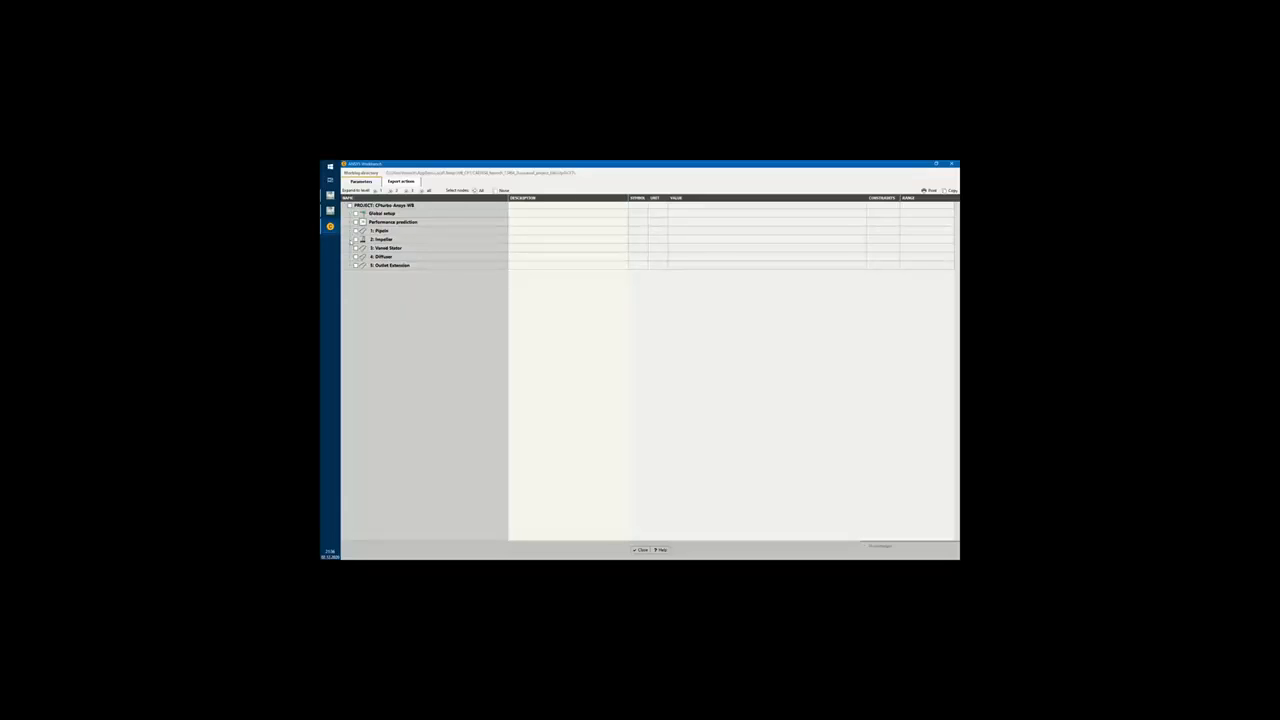
left_click(352, 240)
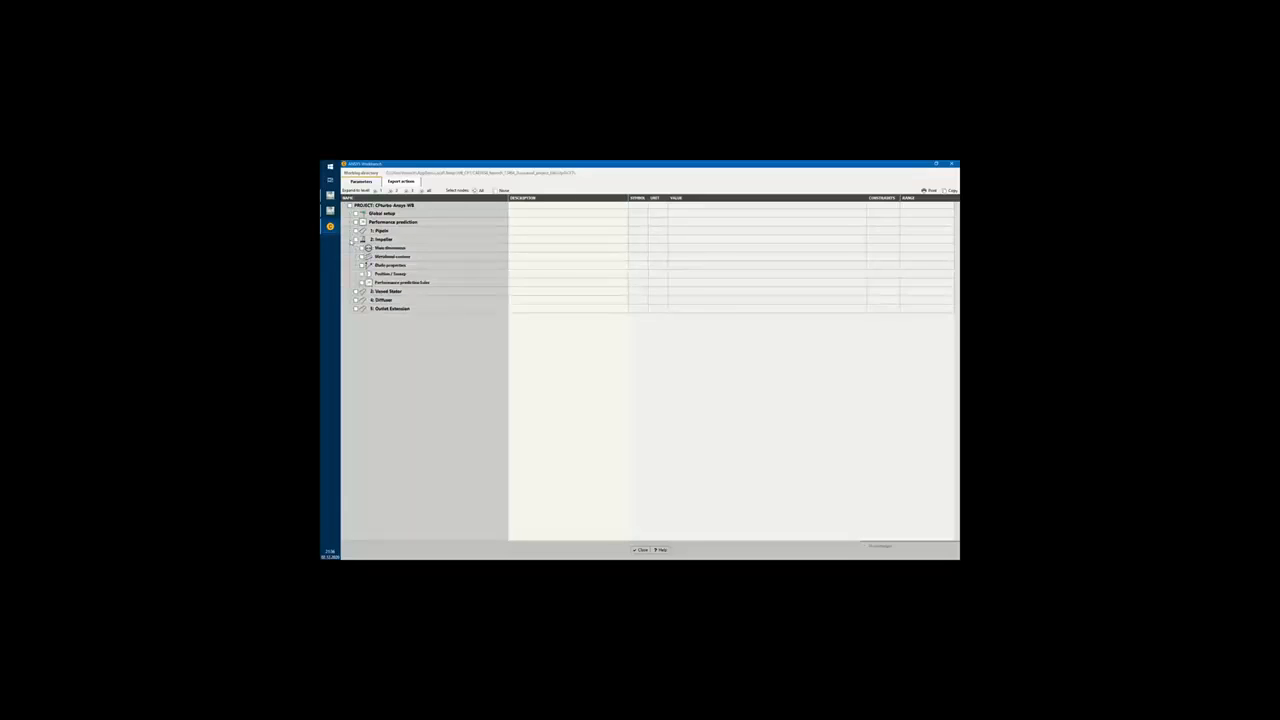
left_click(359, 248)
left_click(362, 257)
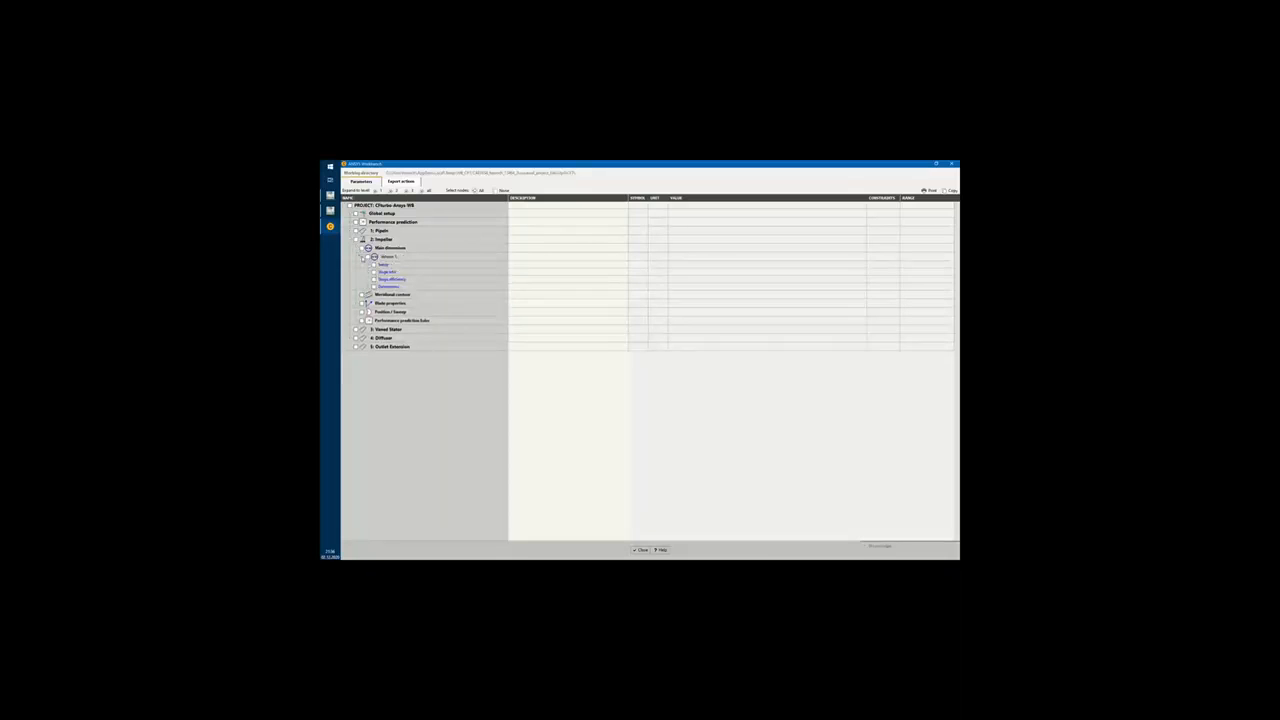
left_click(368, 264)
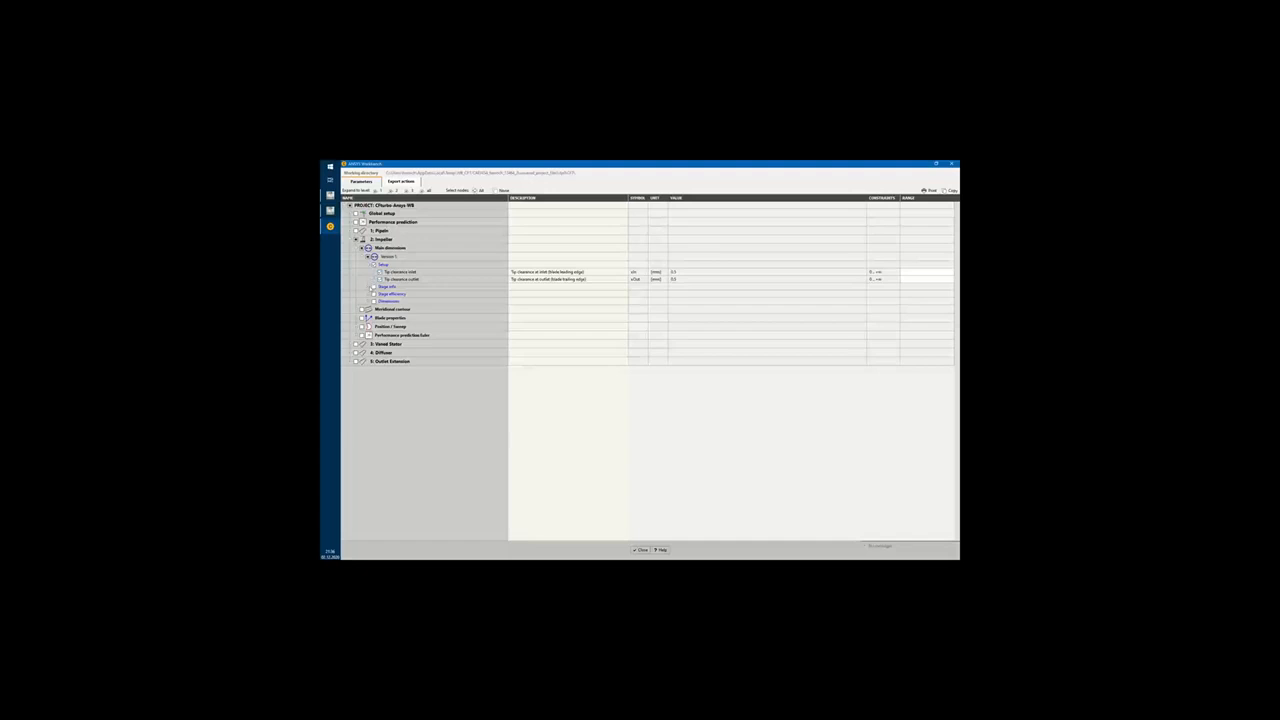
left_click(373, 301)
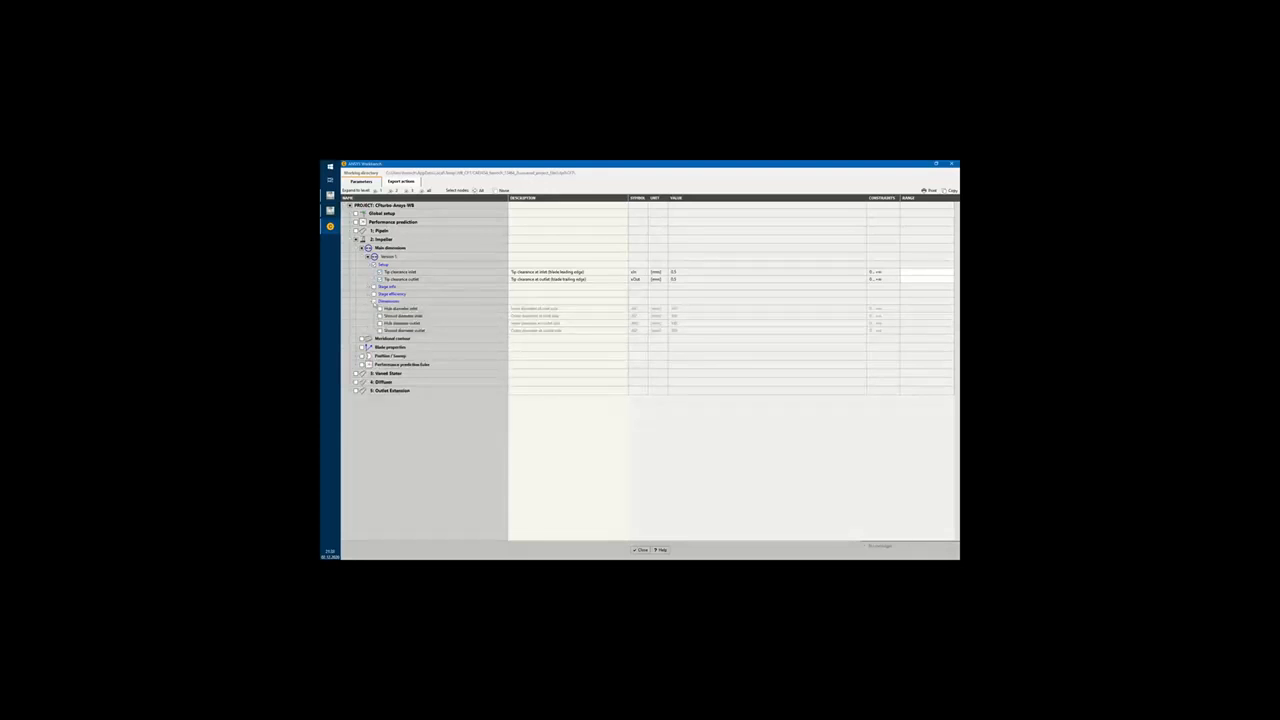
left_click(358, 348)
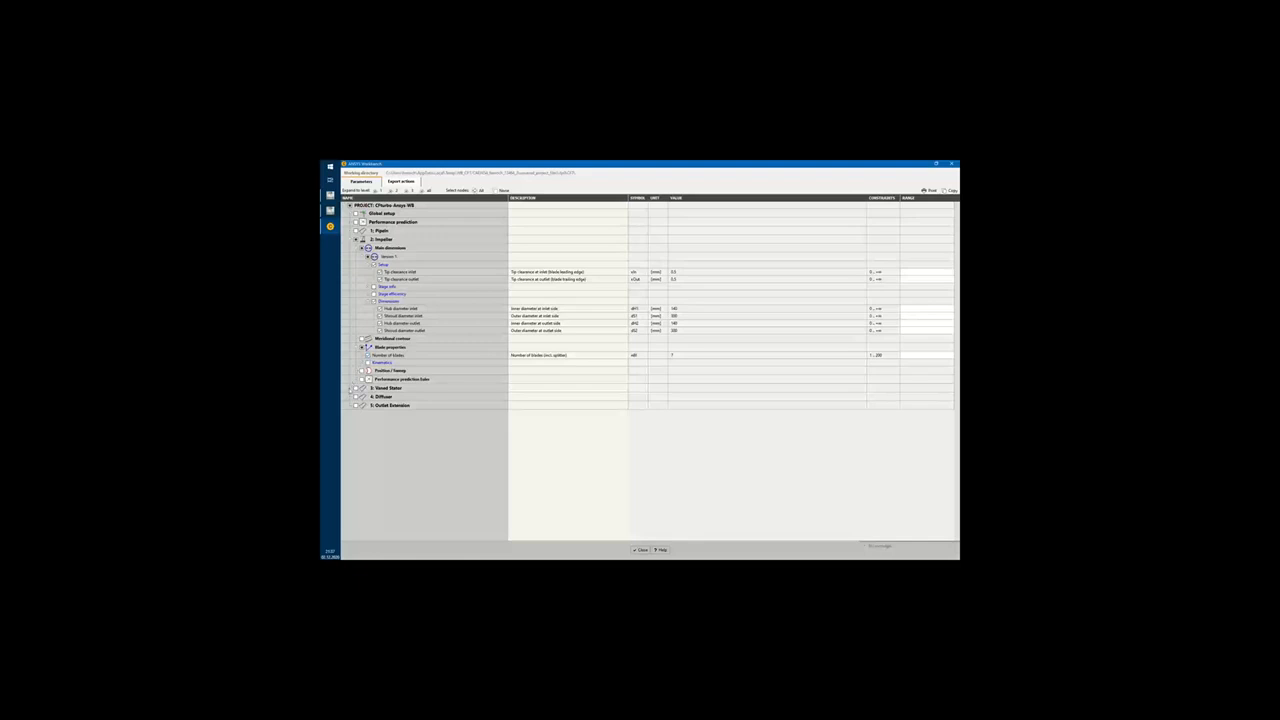
Select the Vaned Stator's number of blades and its main blade's trailing edge angle as Workbench parameters.
left_click(351, 389)
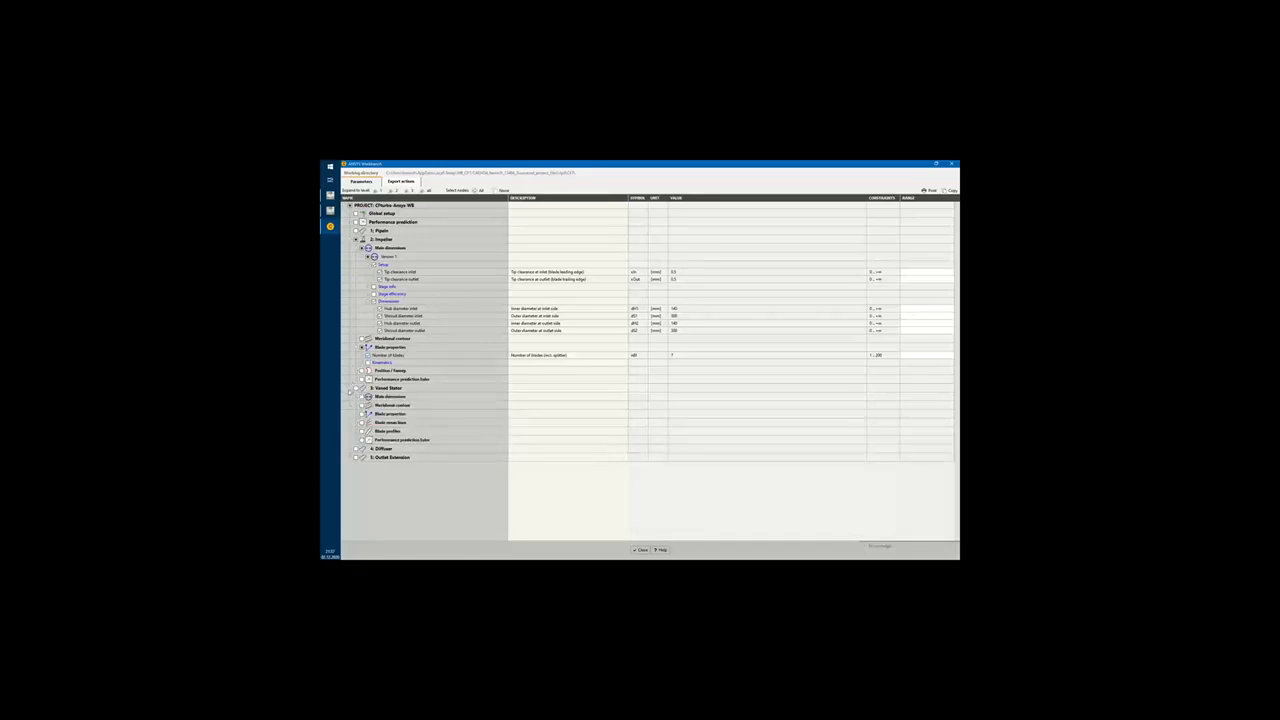
left_click(361, 413)
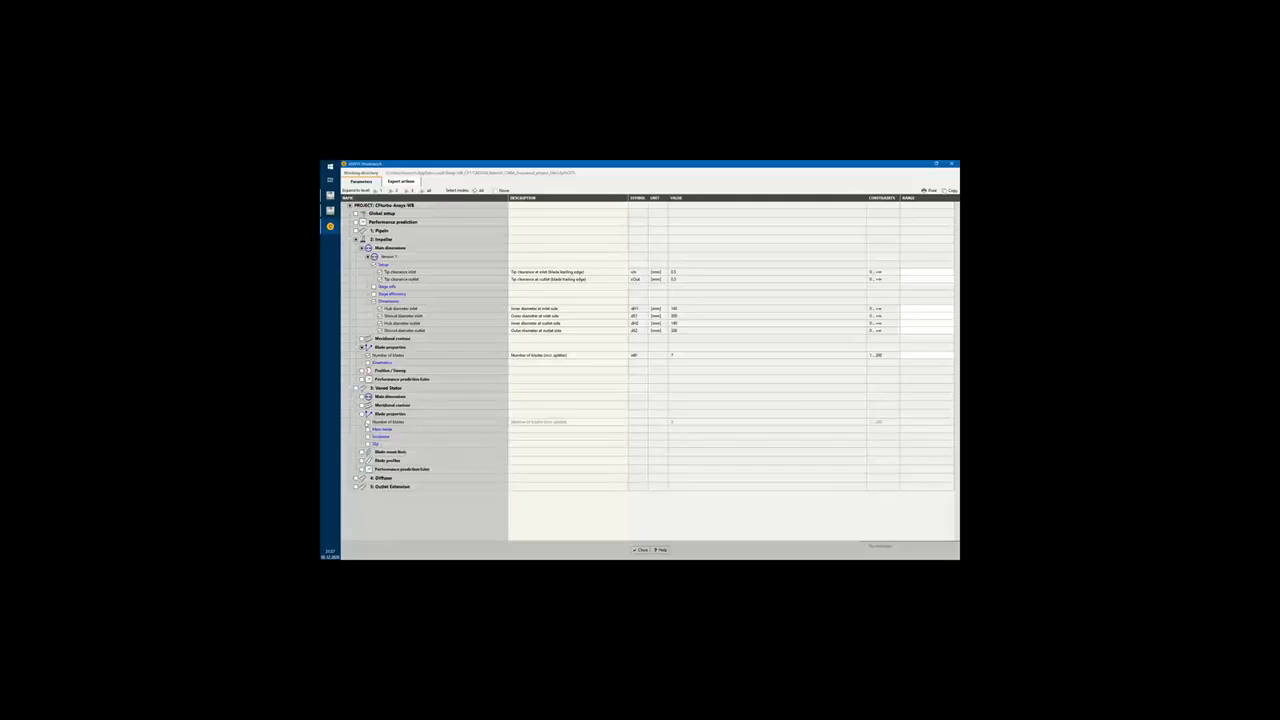
left_click(367, 429)
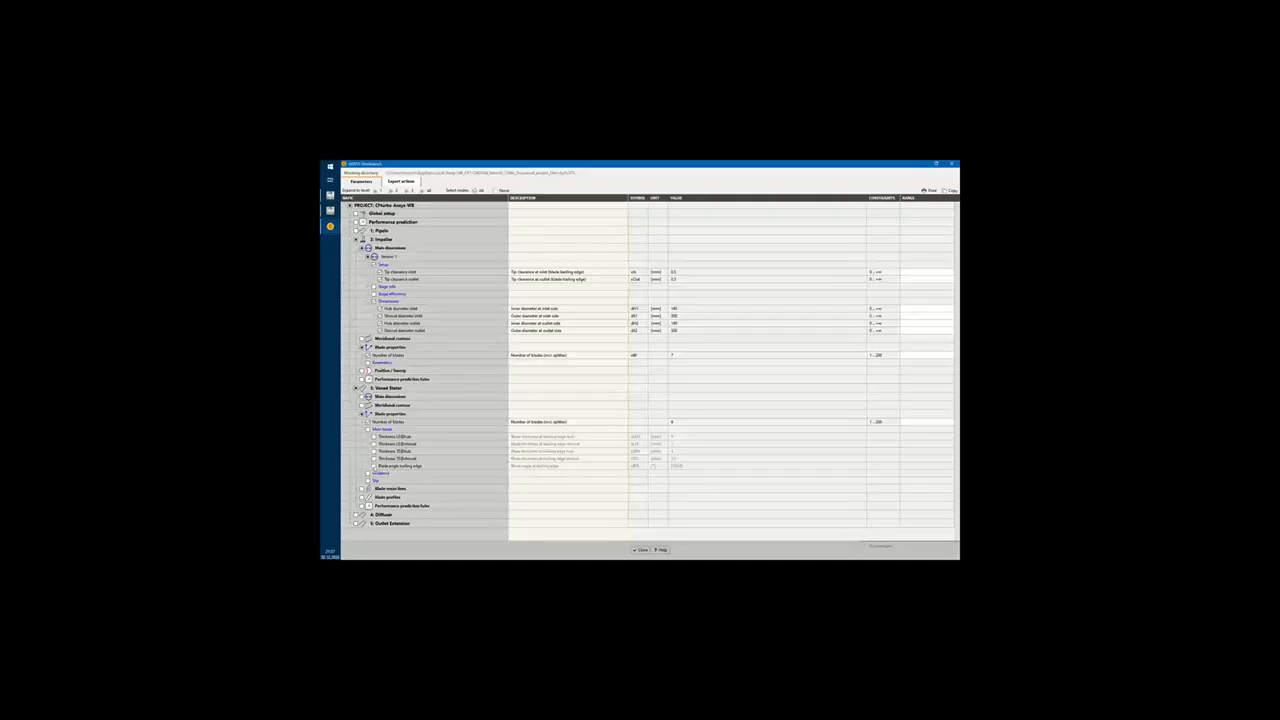
left_click(374, 466)
Define two separate TurboGrid export actions, one for the Impeller and one for the Vaned Stator.
left_click(401, 182)
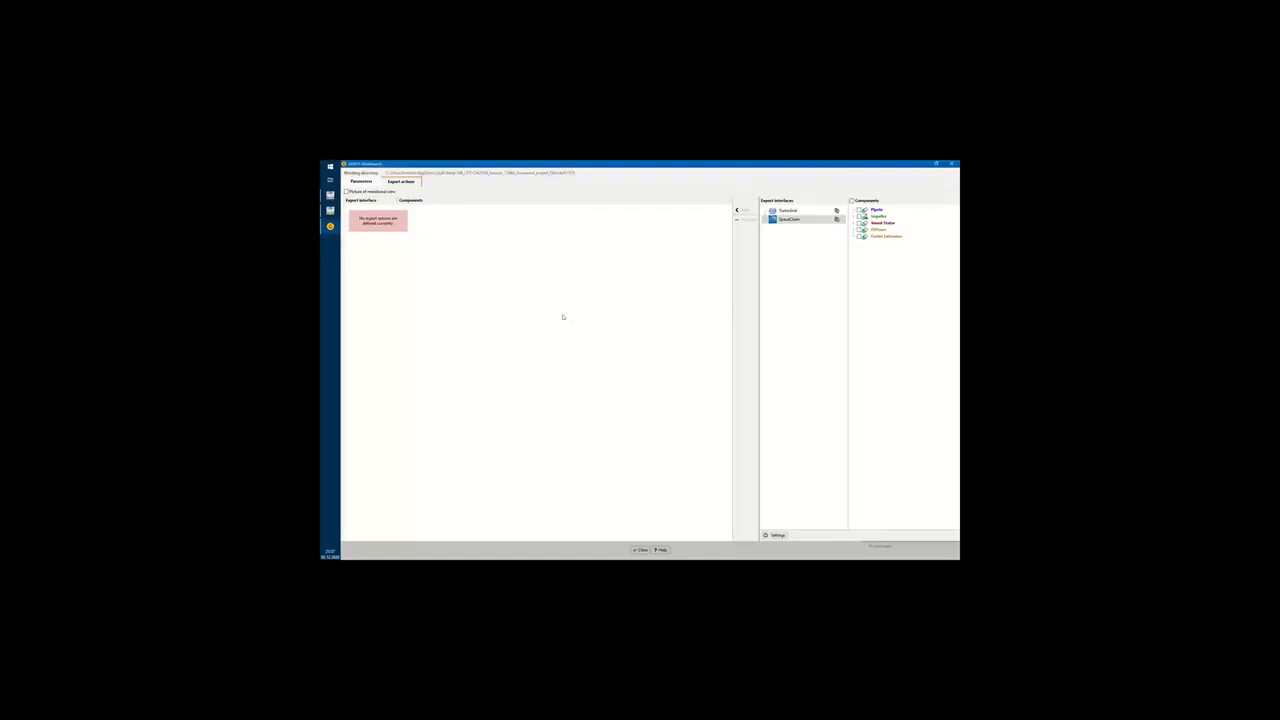
left_click(789, 211)
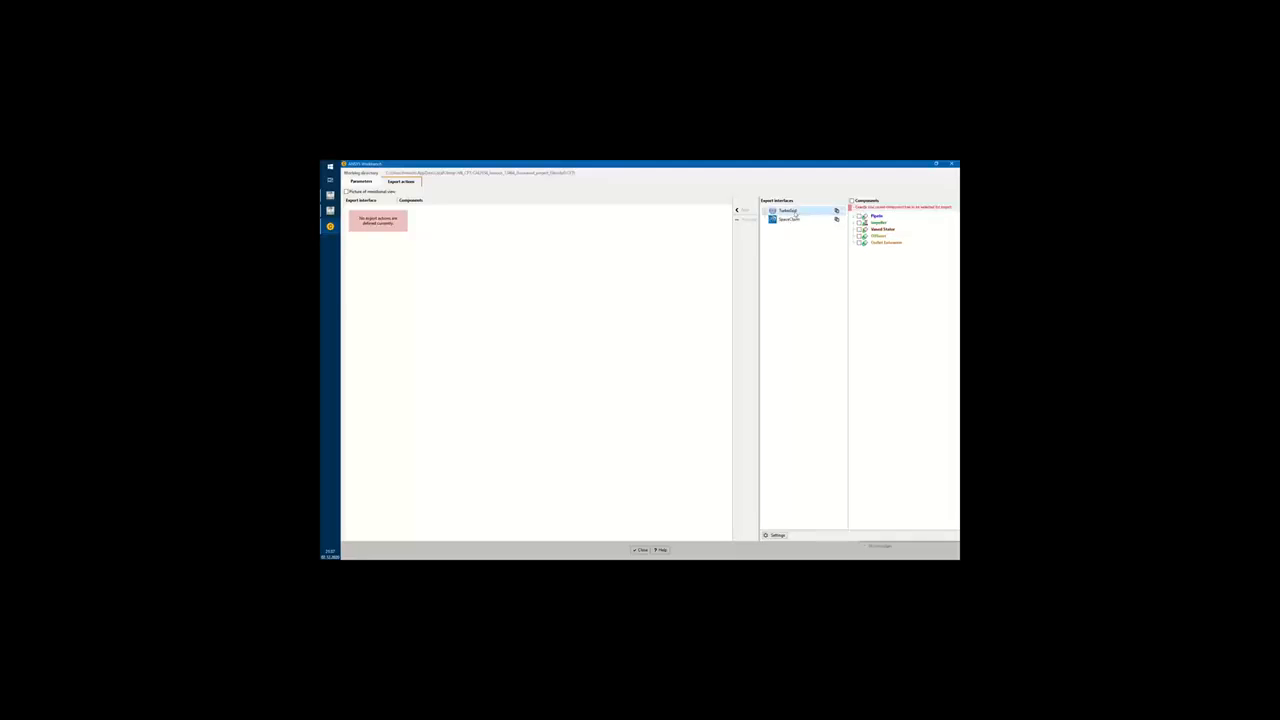
left_click(857, 222)
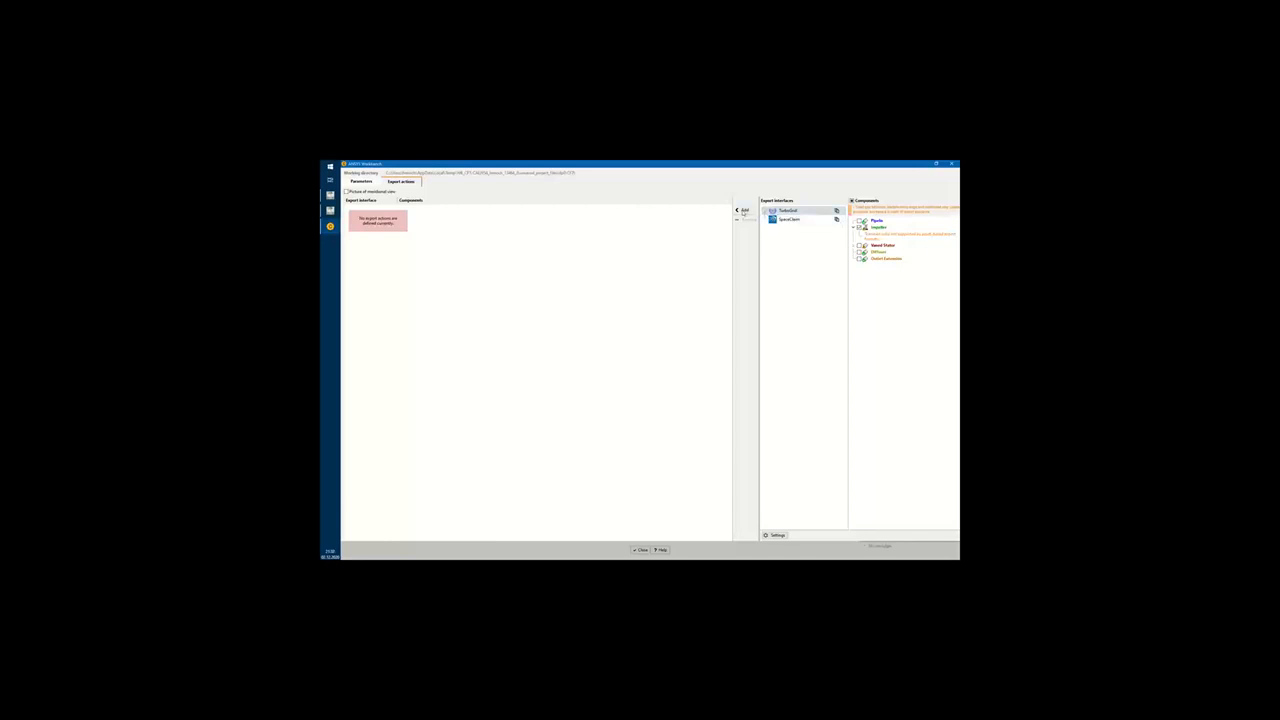
left_click(743, 211)
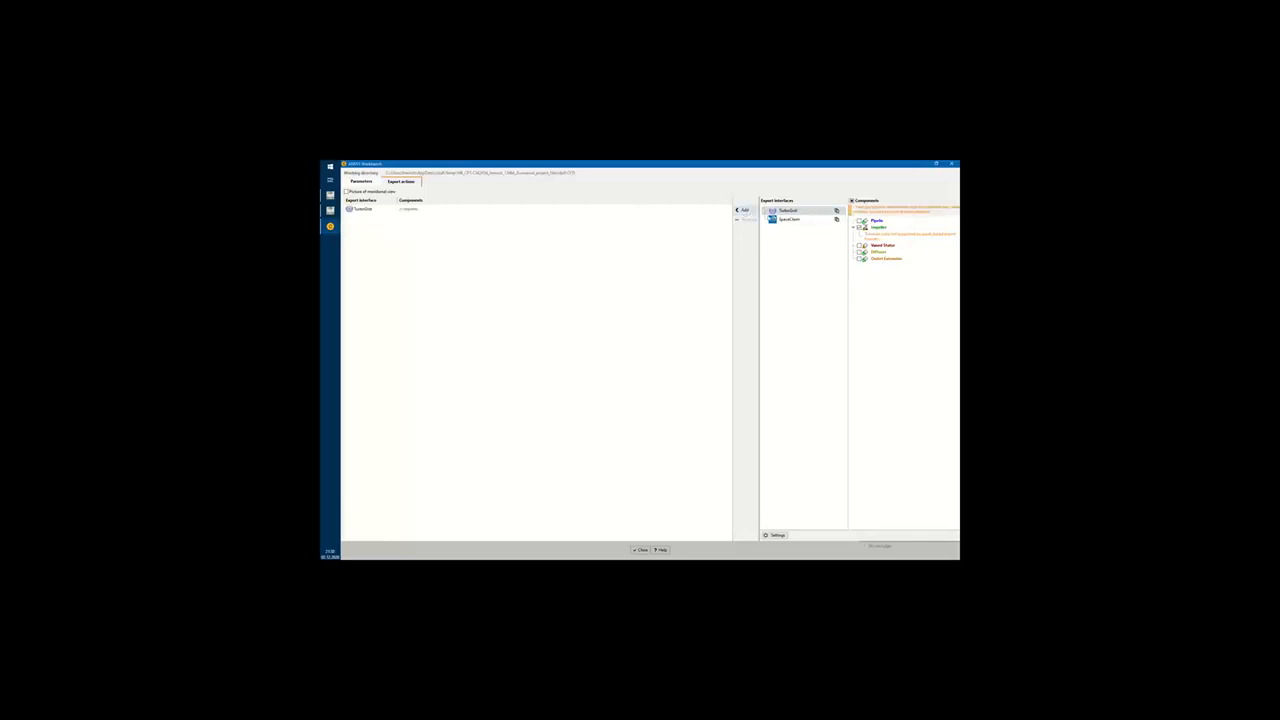
left_click(859, 228)
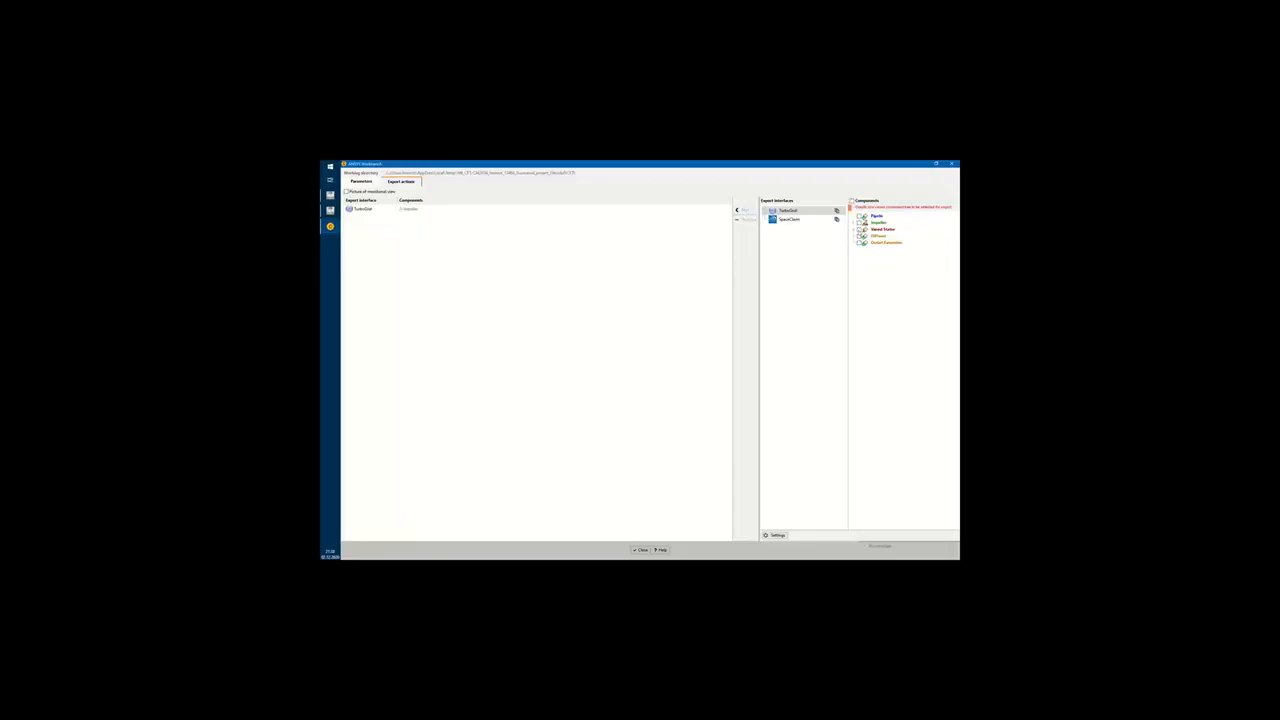
left_click(859, 229)
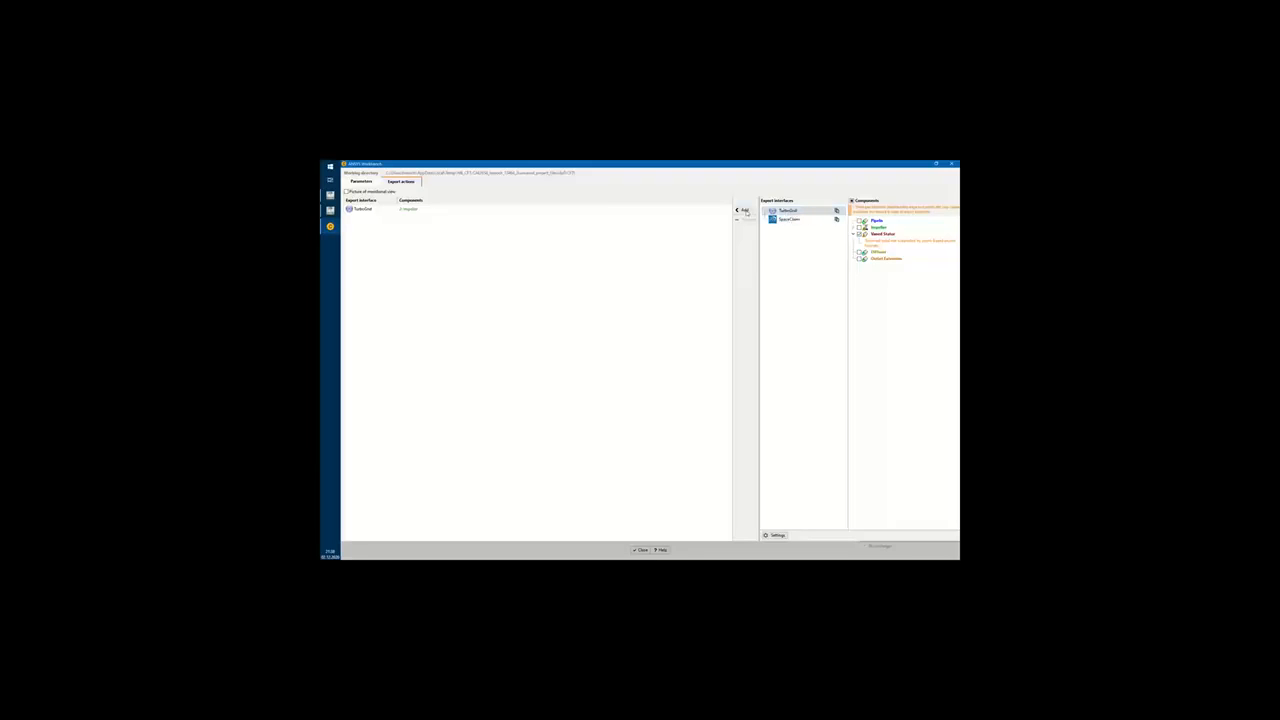
left_click(744, 211)
Define SpaceClaim export actions for the inlet component, the Diffuser and the Outlet Extension.
left_click(789, 219)
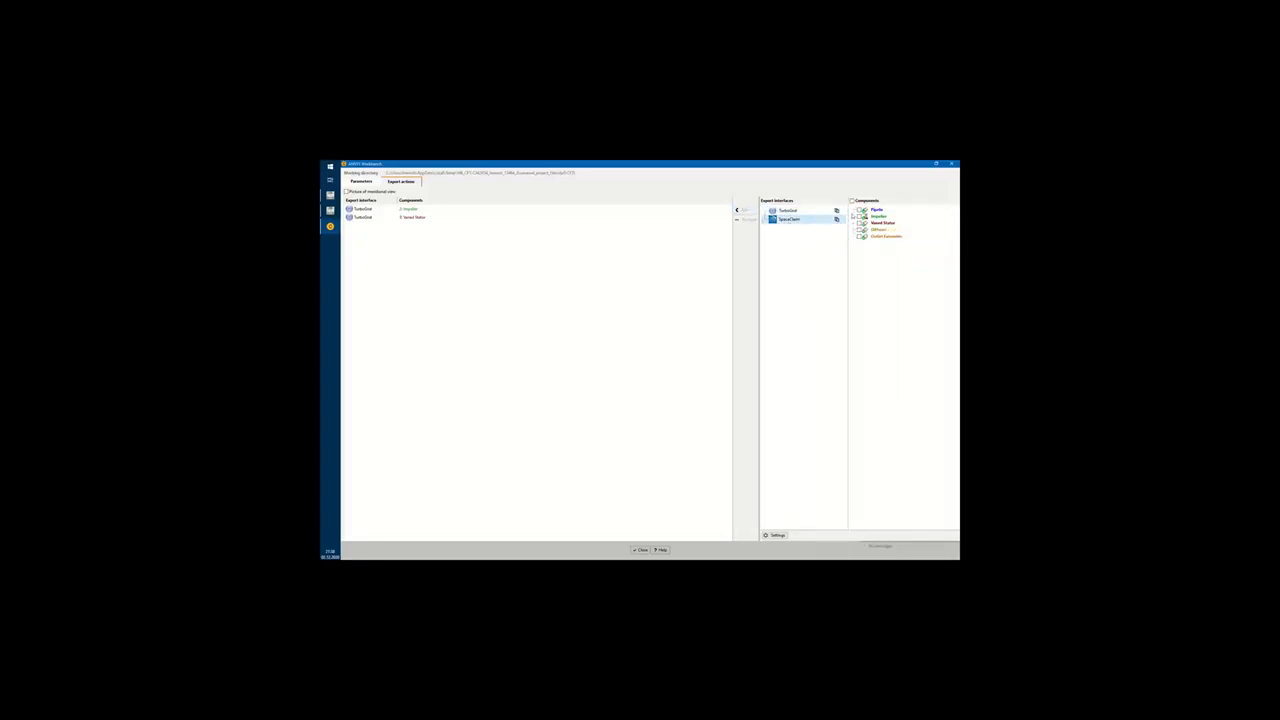
left_click(859, 210)
left_click(858, 230)
left_click(857, 237)
left_click(746, 211)
Close the Workbench configuration and exit CFturbo, saving the modified project configuration.
left_click(641, 550)
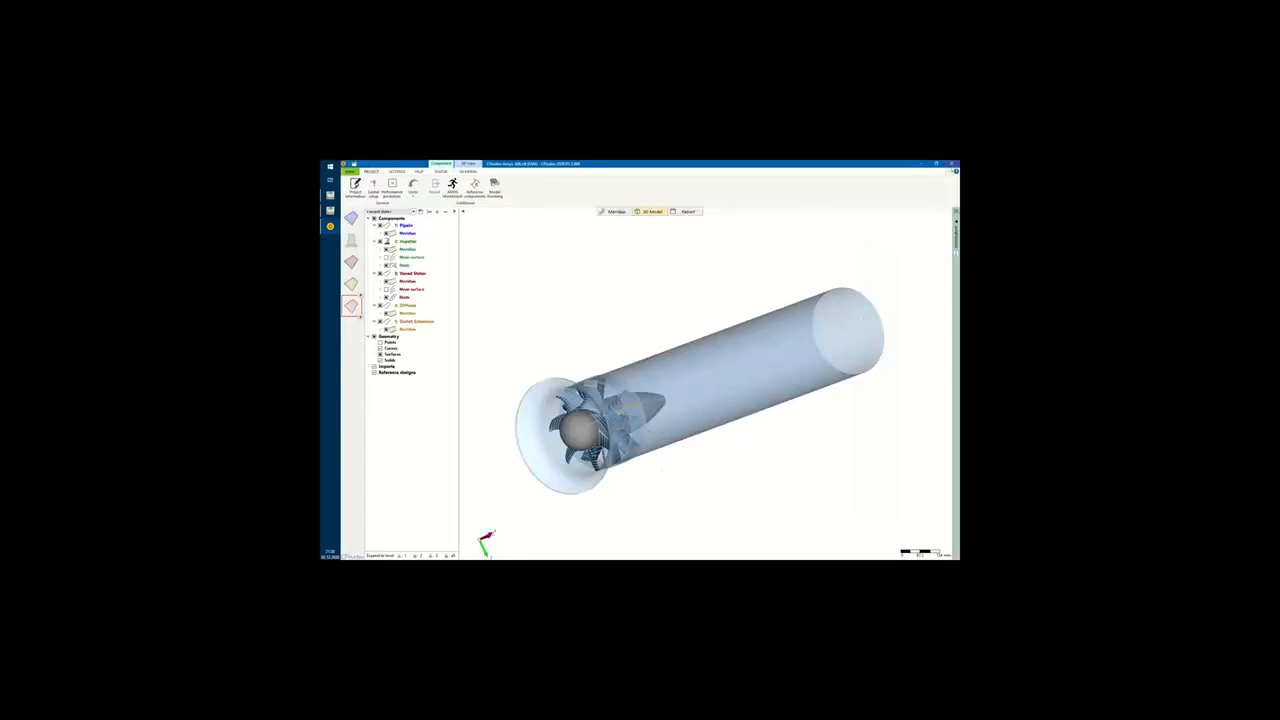
left_click(954, 163)
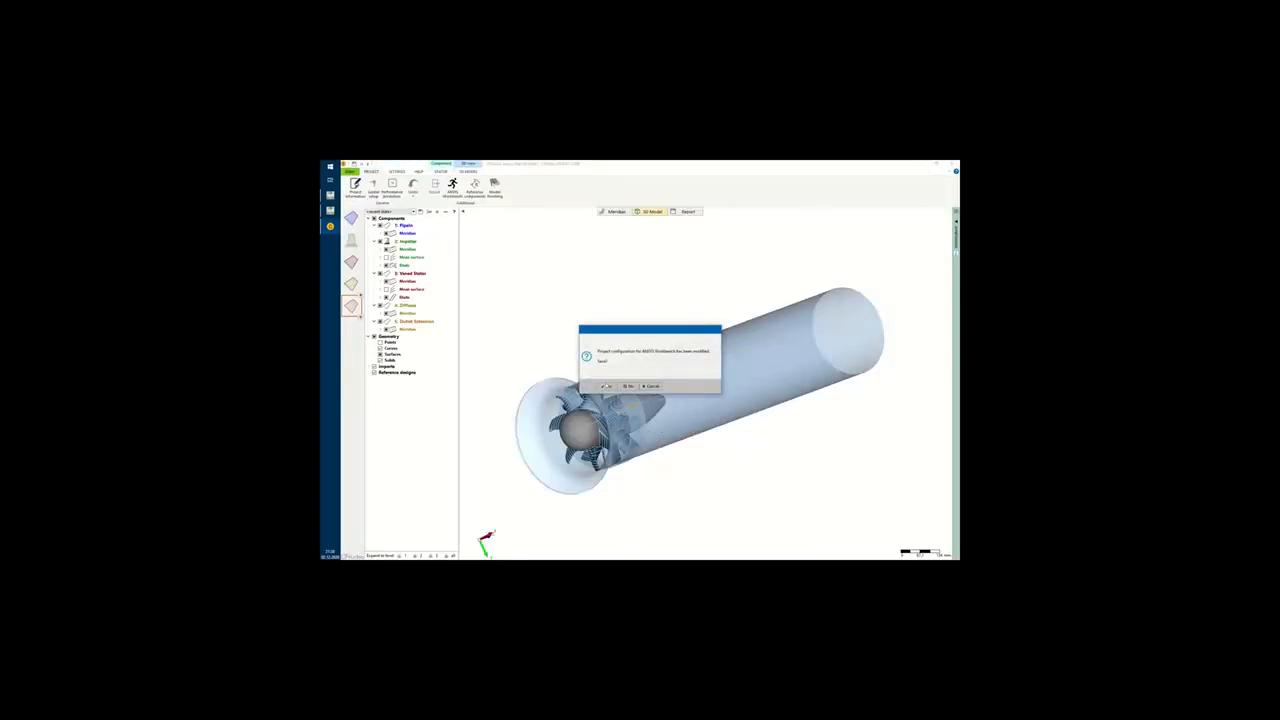
left_click(606, 387)
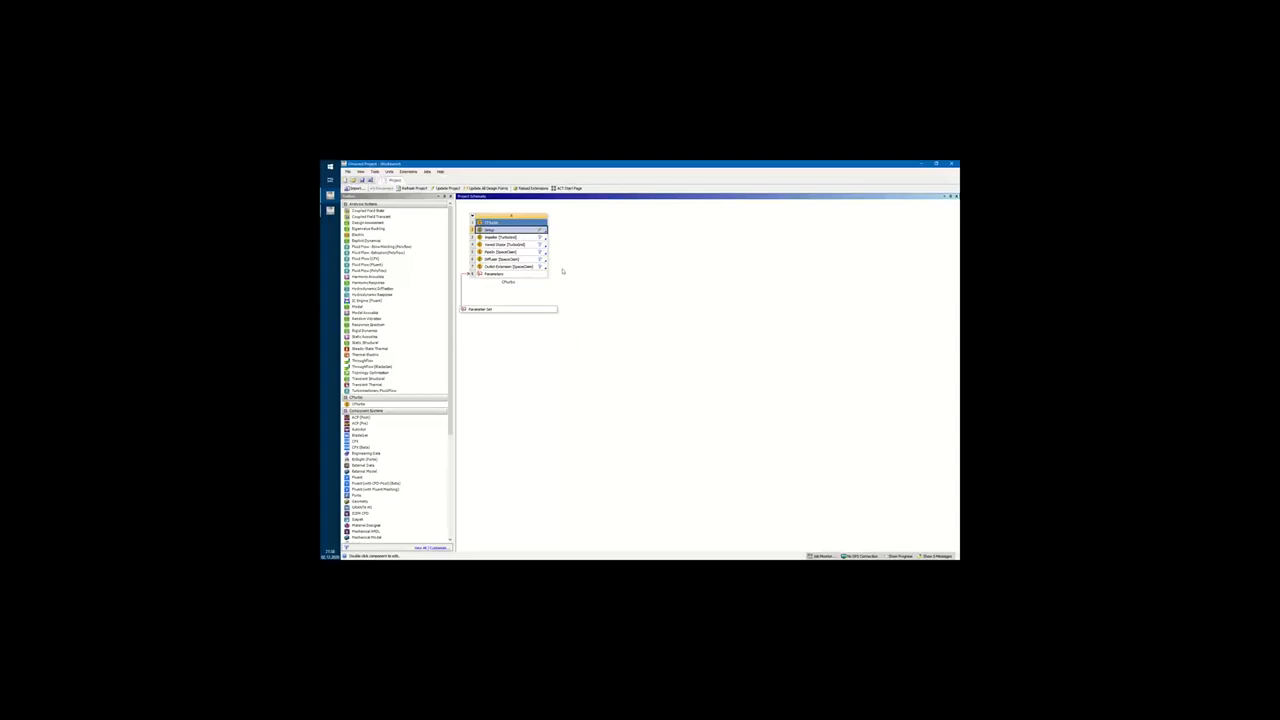
Open the project's Parameter Set and widen the parameter outline to show the names, values and units.
left_click(531, 237)
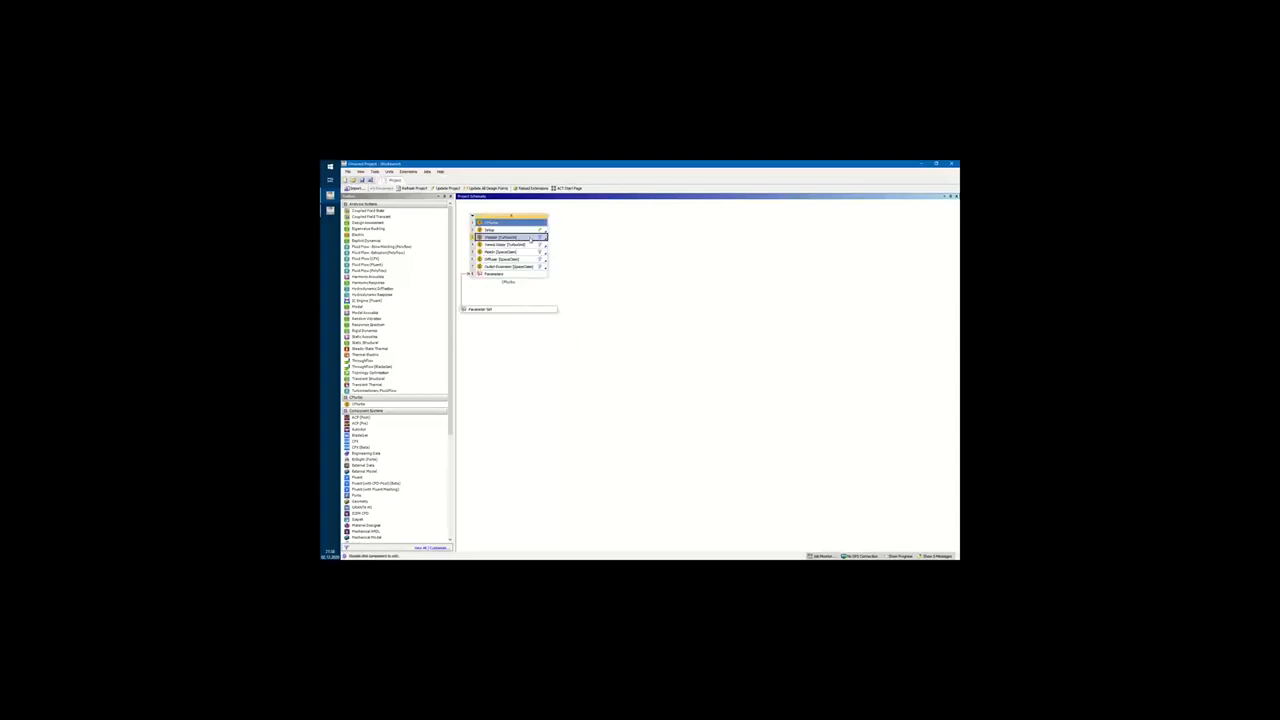
left_click(527, 244)
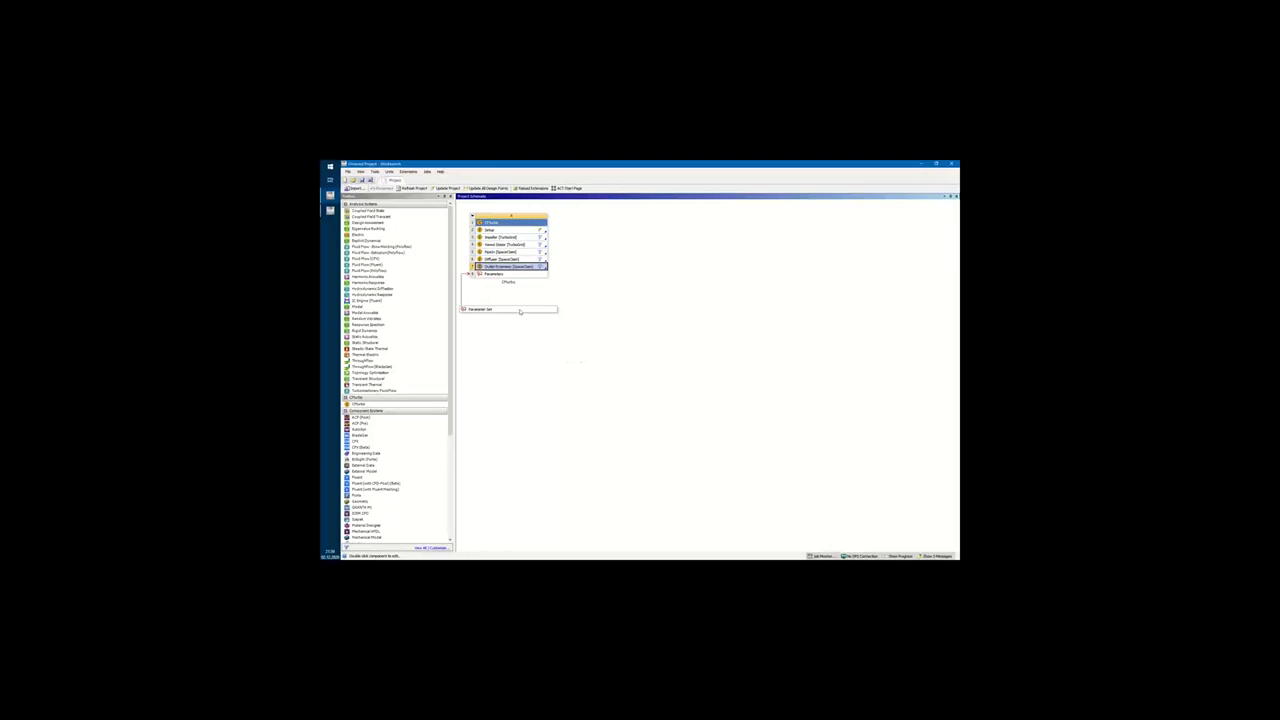
left_click(520, 310)
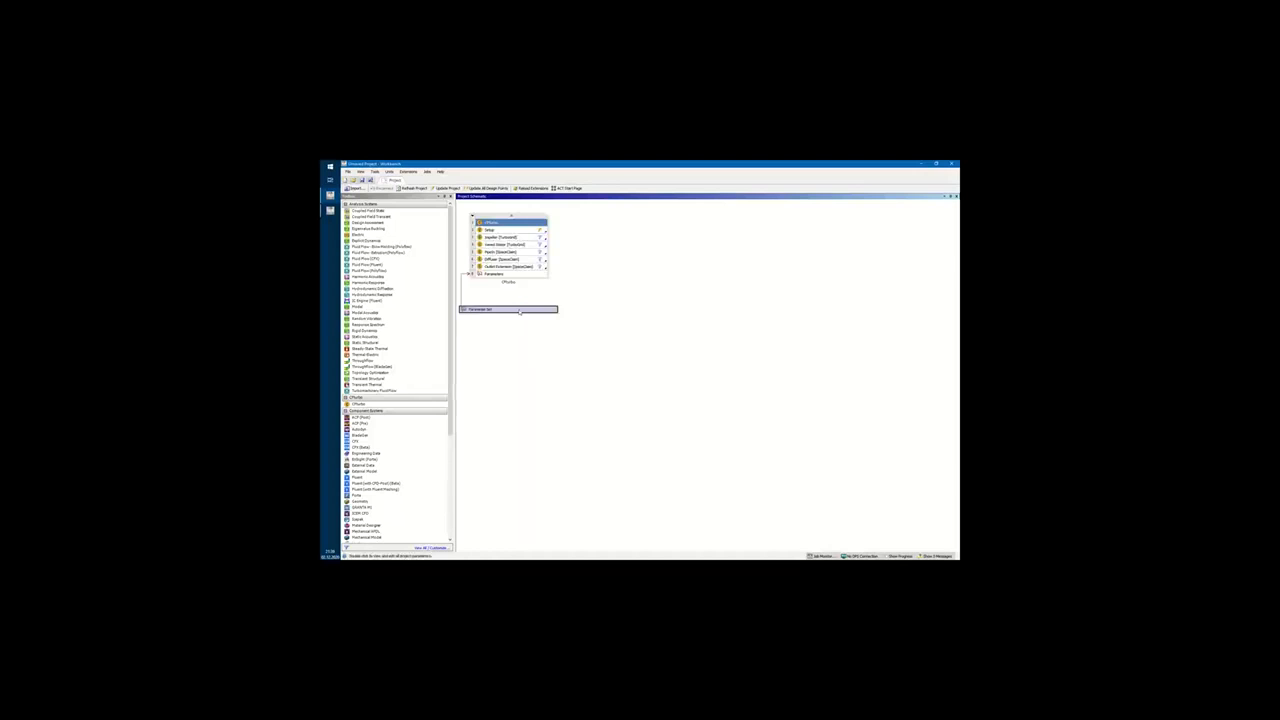
double_click(520, 310)
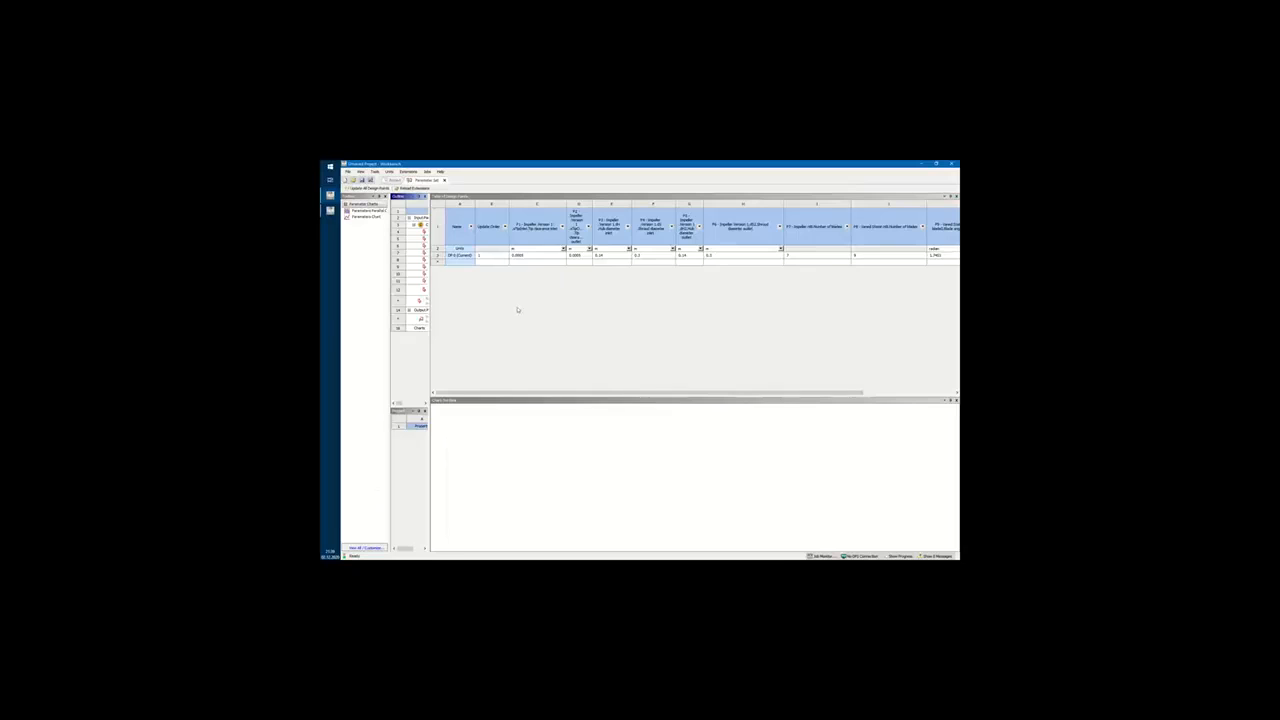
left_click_drag(429, 288, 667, 300)
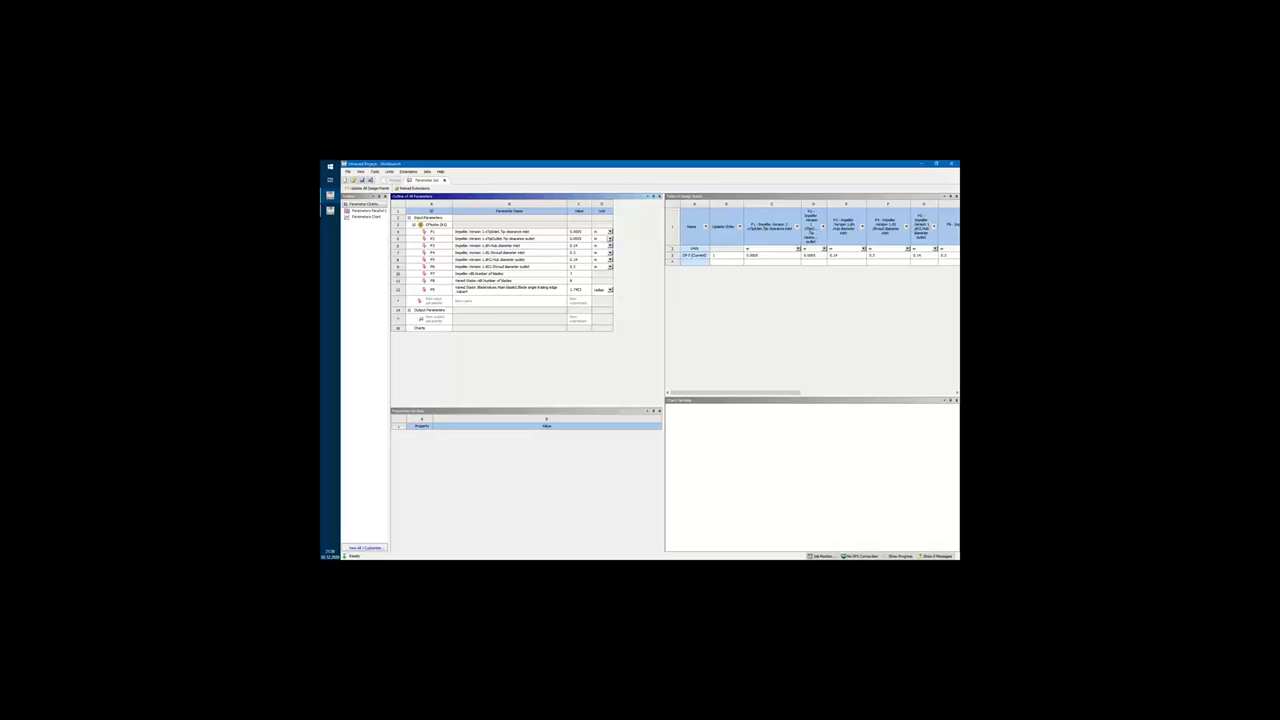
Review the unit choices for the impeller's inlet tip clearance parameter, keep the unit, and close the Parameter Set.
left_click(609, 231)
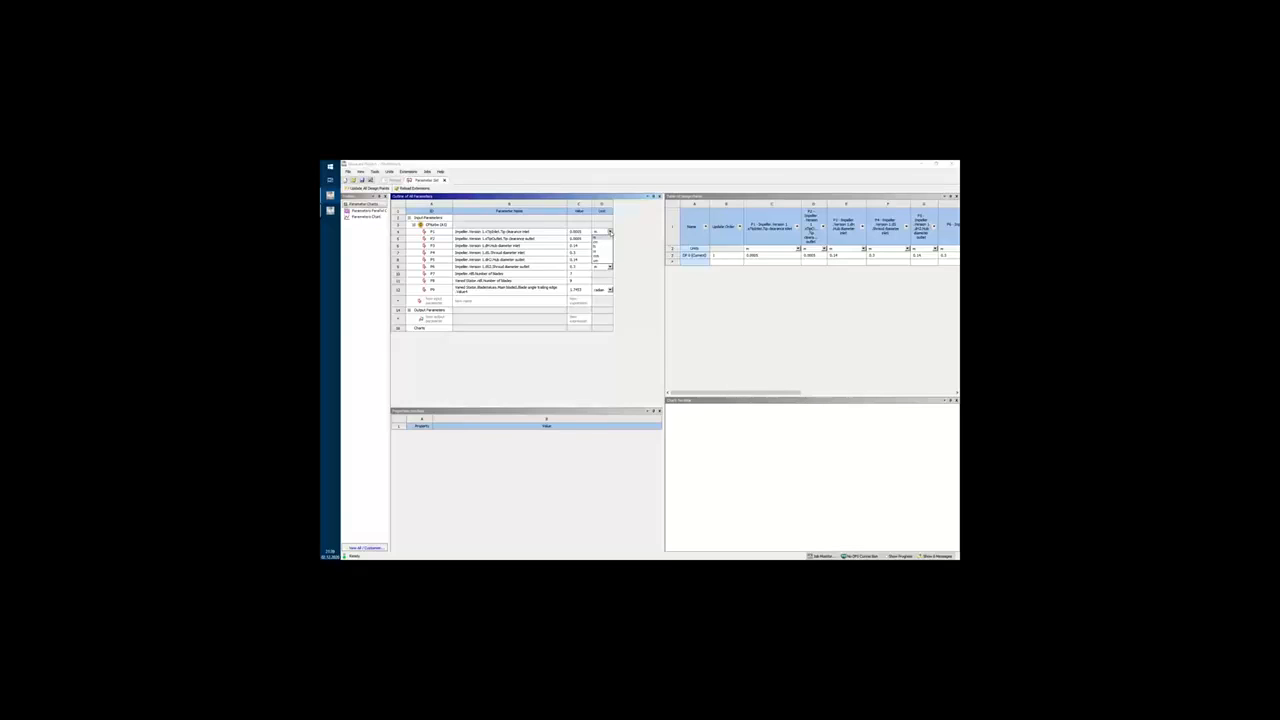
left_click(627, 237)
left_click(445, 180)
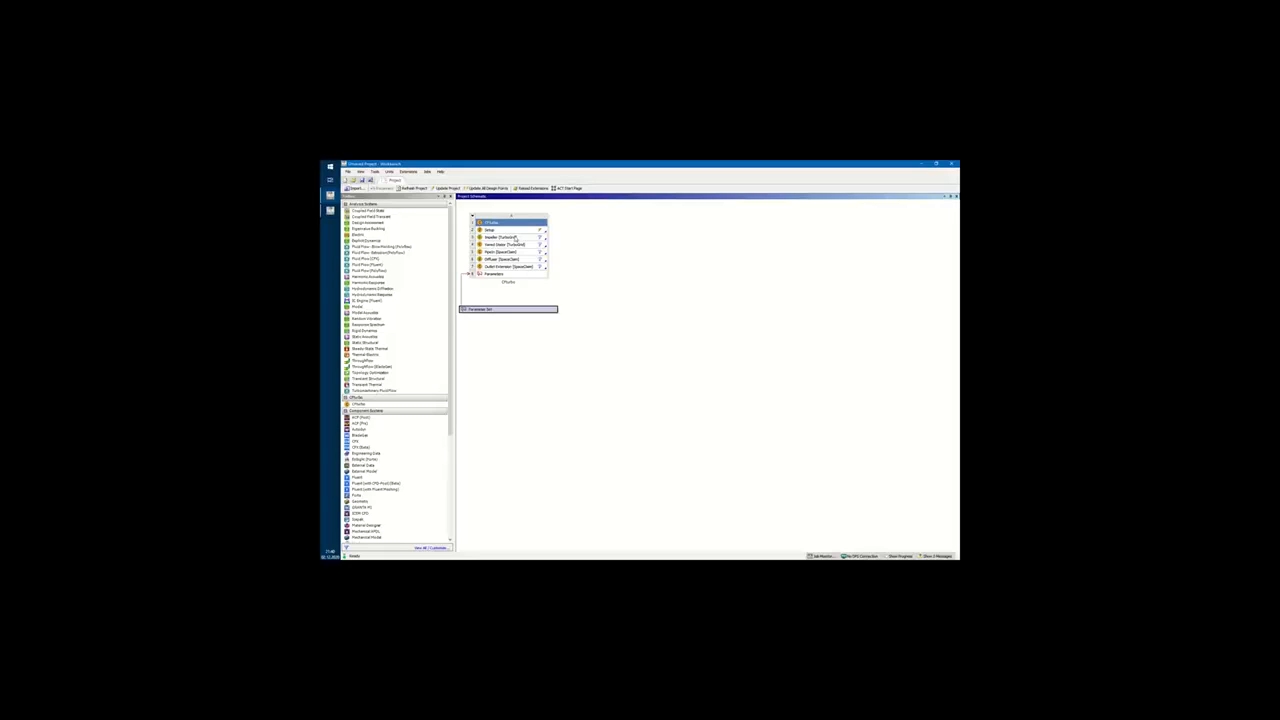
Transfer the Impeller and Vaned Stator TurboGrid exports each to a new TurboGrid system.
left_click(516, 237)
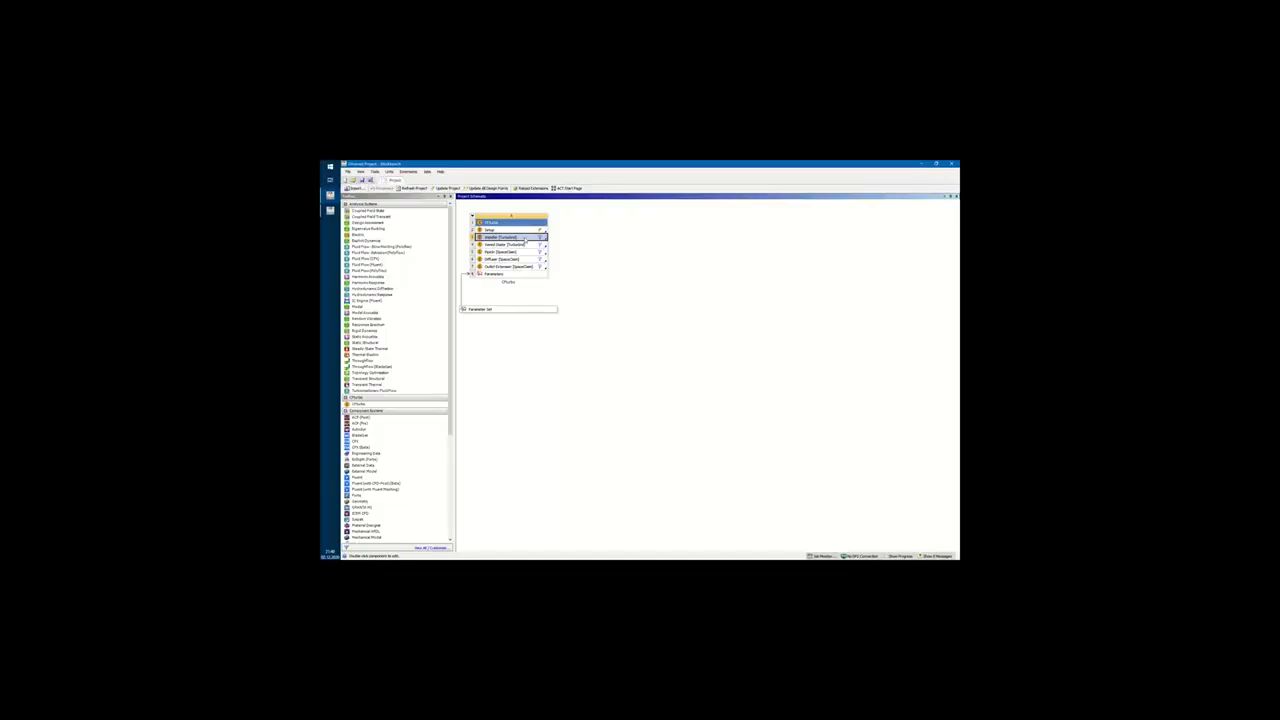
right_click(525, 239)
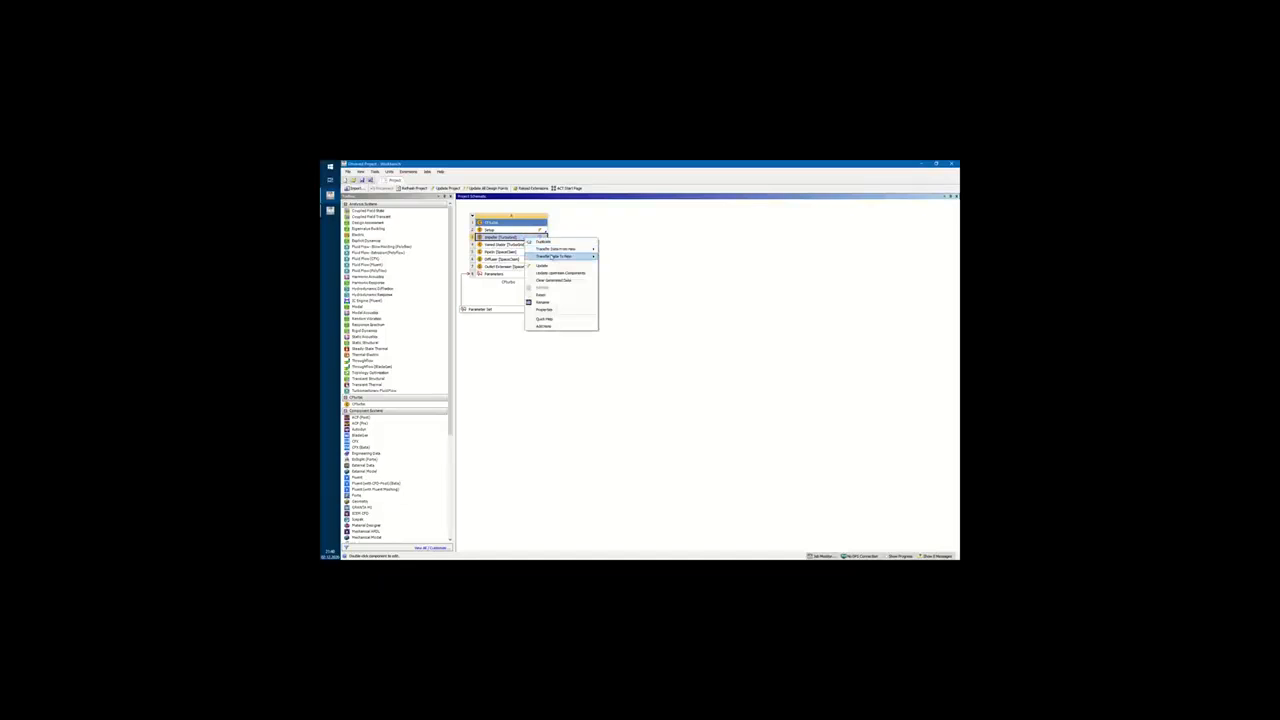
mouse_move(555, 258)
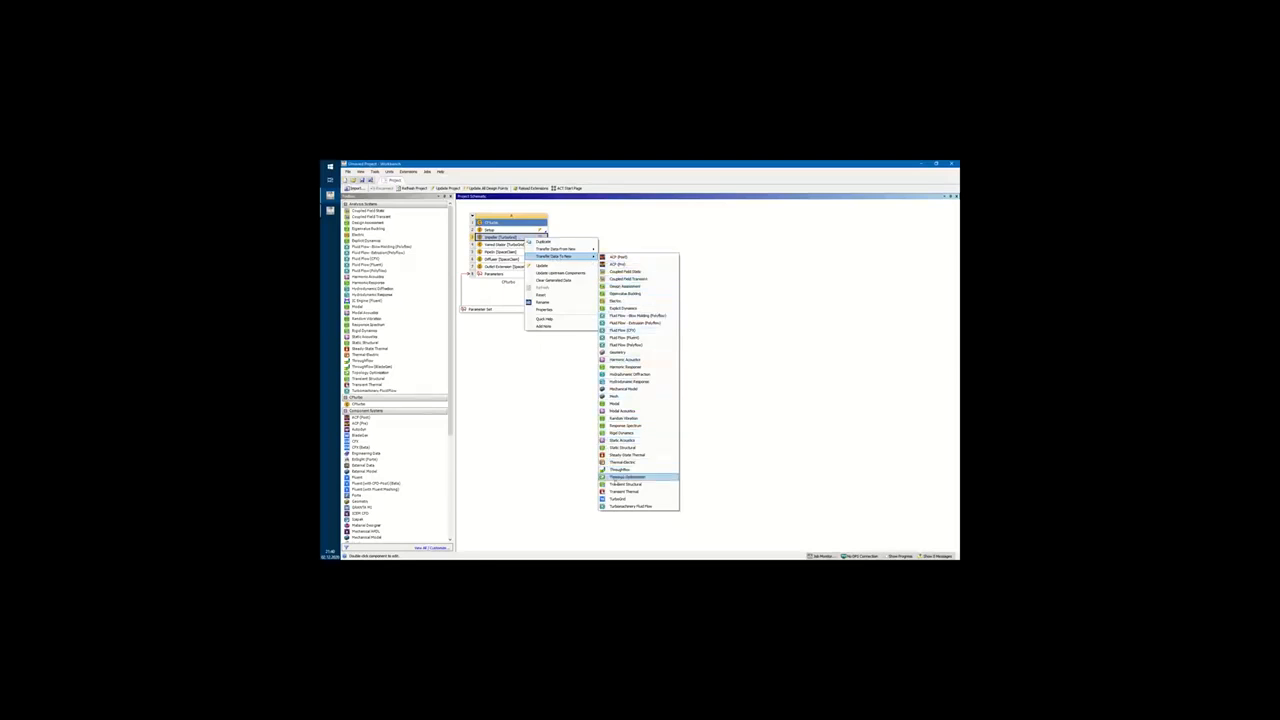
left_click(618, 500)
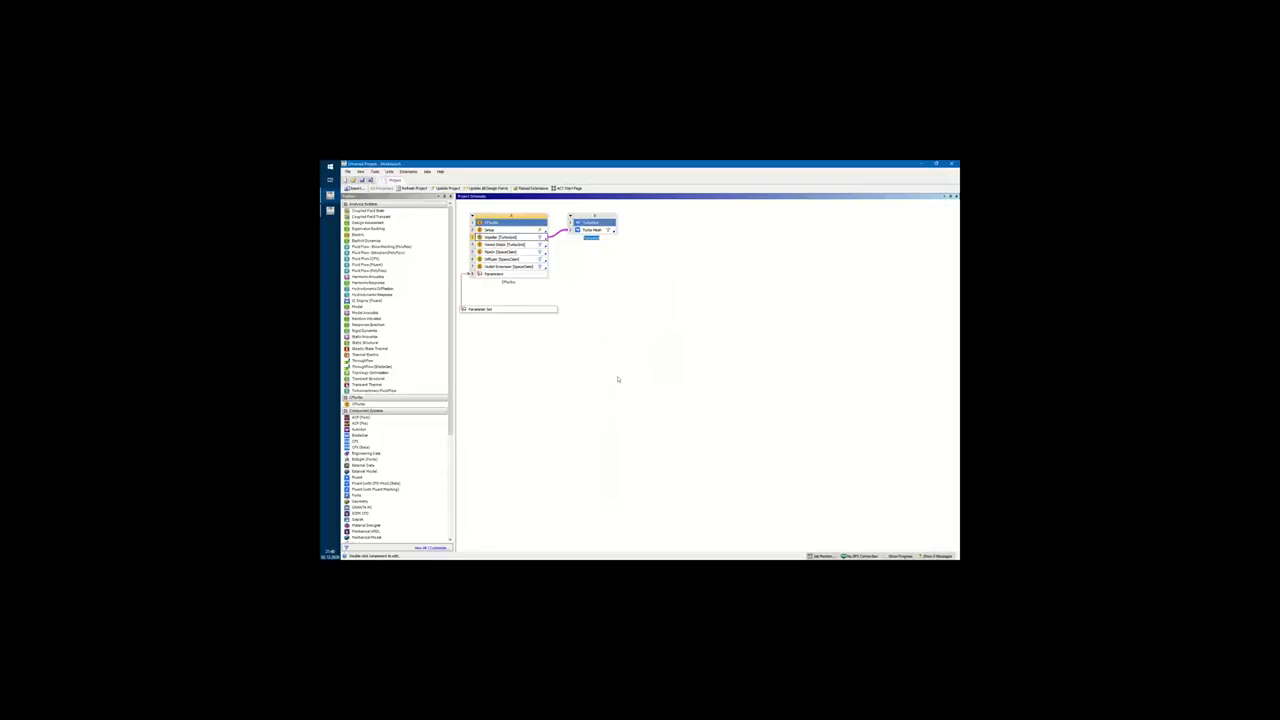
right_click(538, 245)
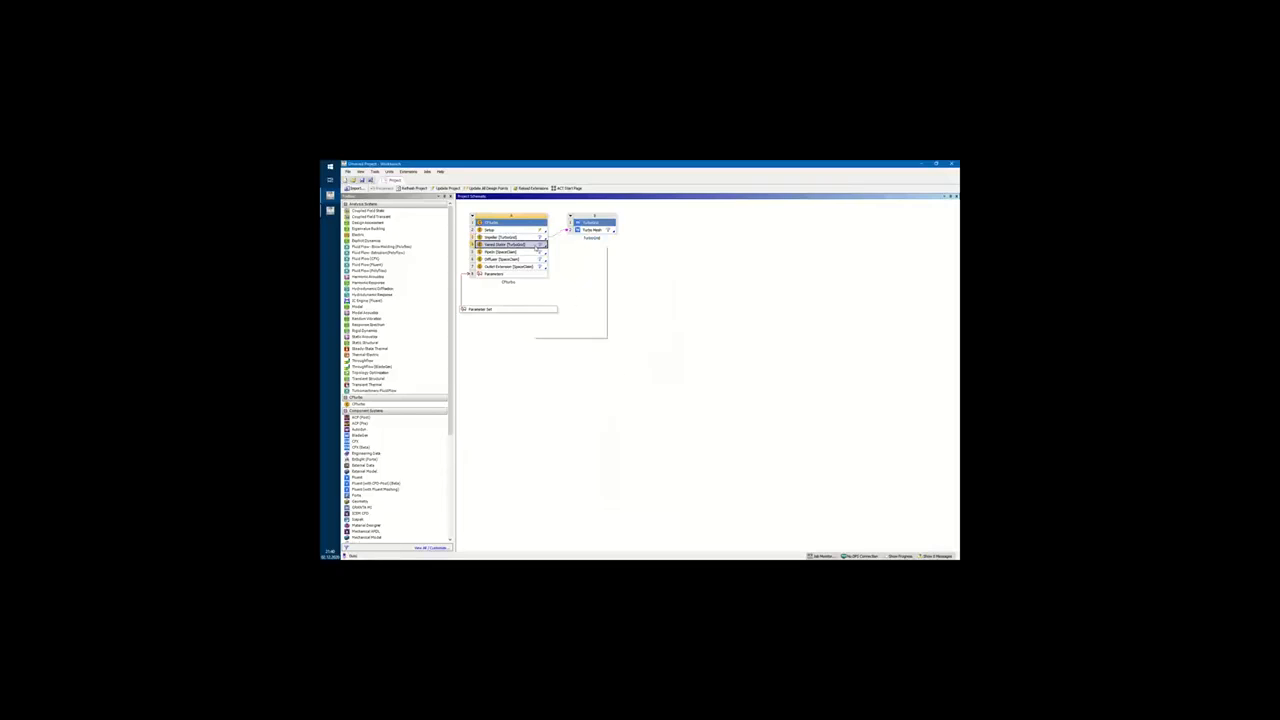
mouse_move(562, 263)
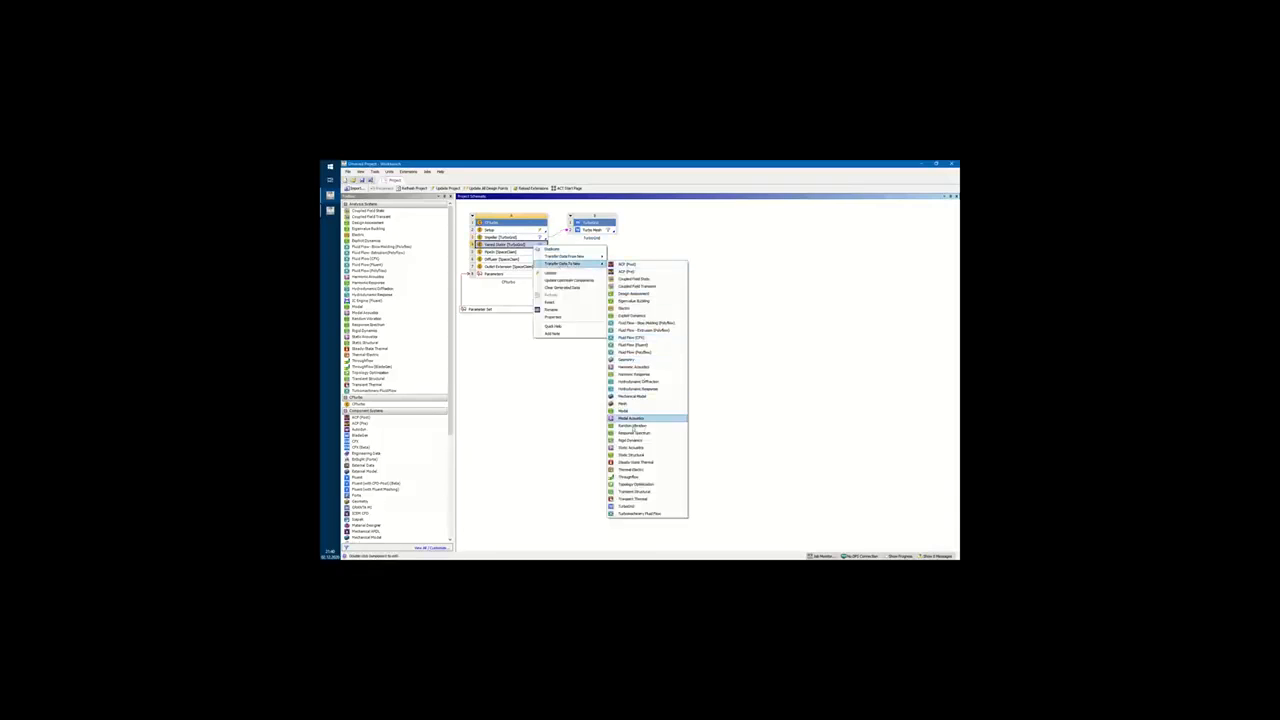
left_click(628, 505)
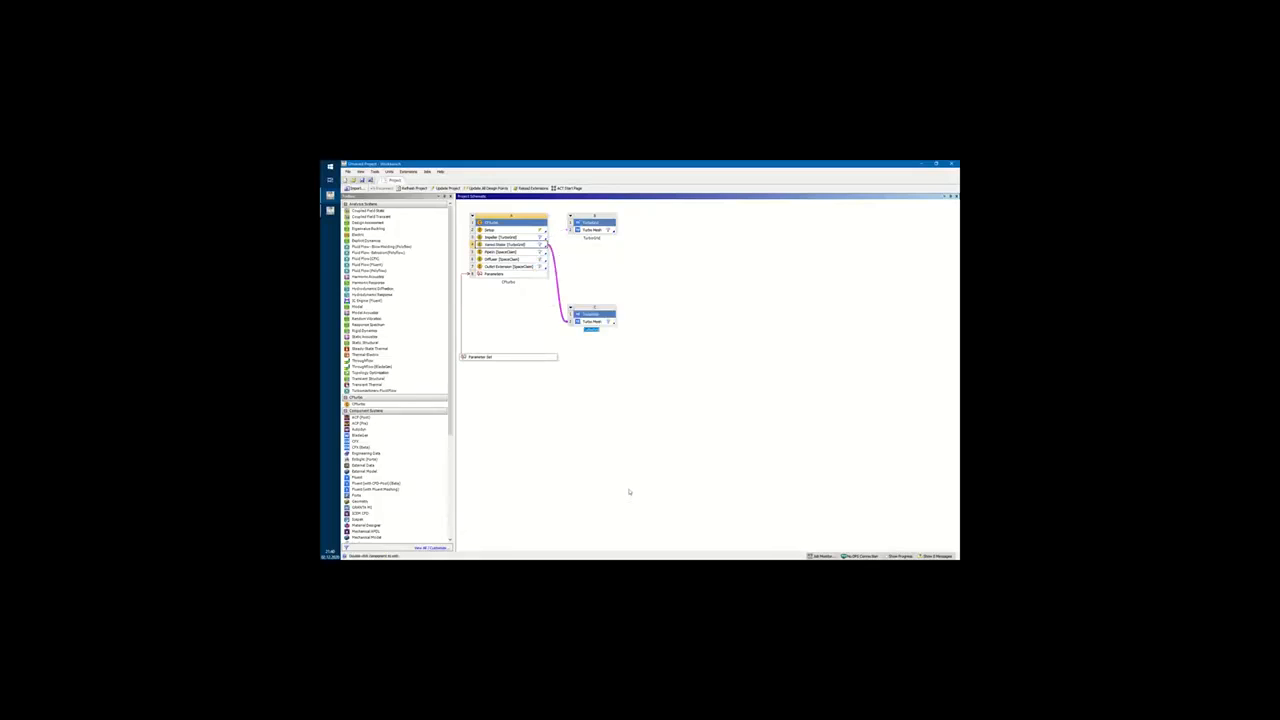
Transfer the inlet component, Diffuser and Outlet Extension SpaceClaim exports each to a new Mesh system.
left_click(540, 253)
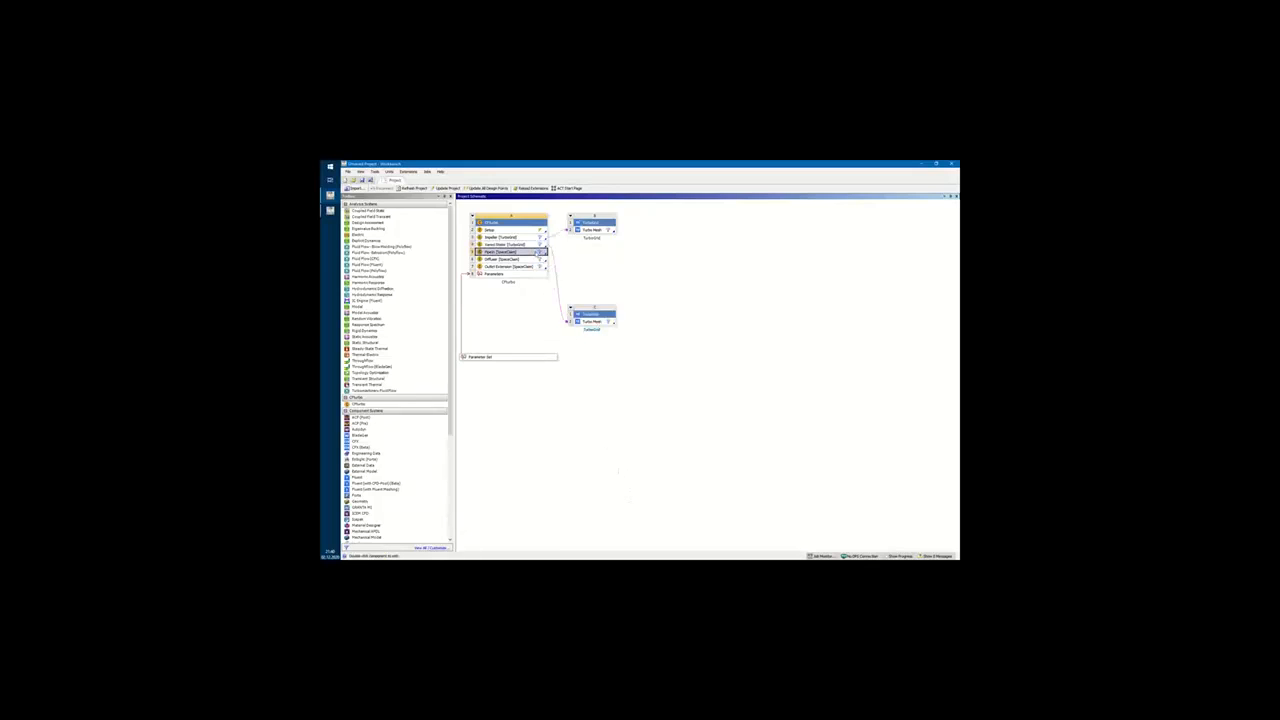
right_click(540, 253)
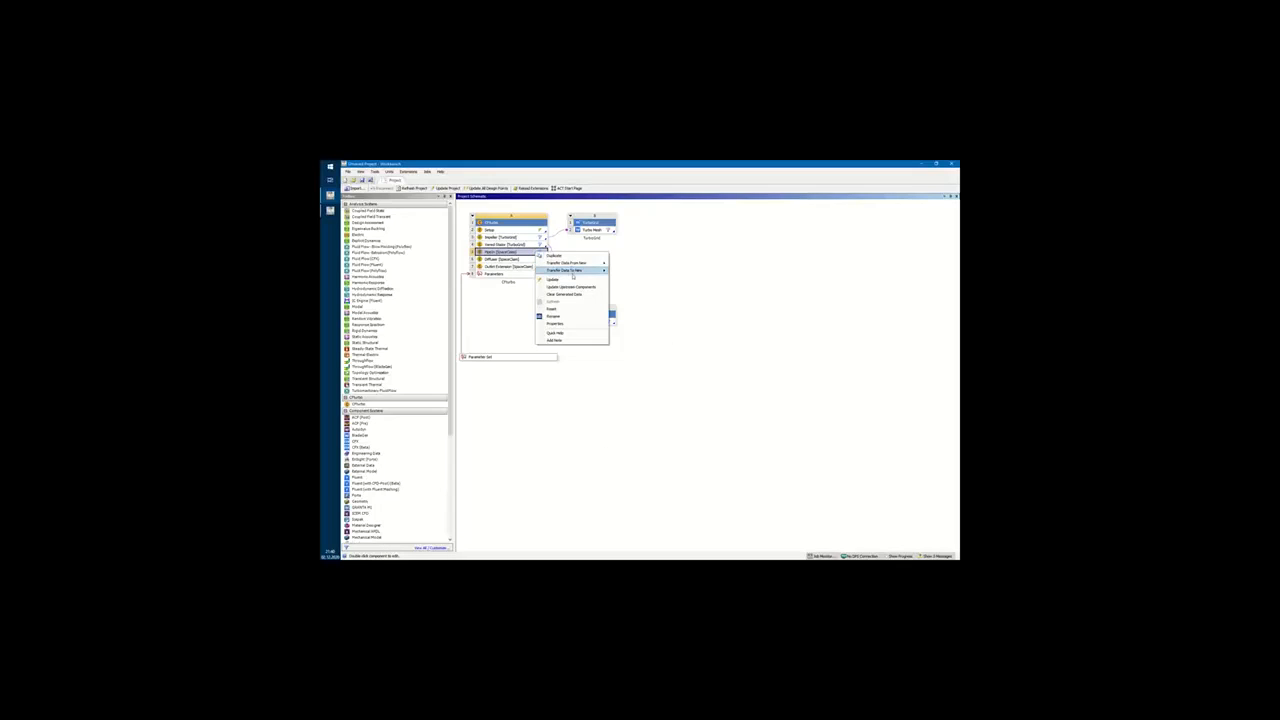
mouse_move(570, 270)
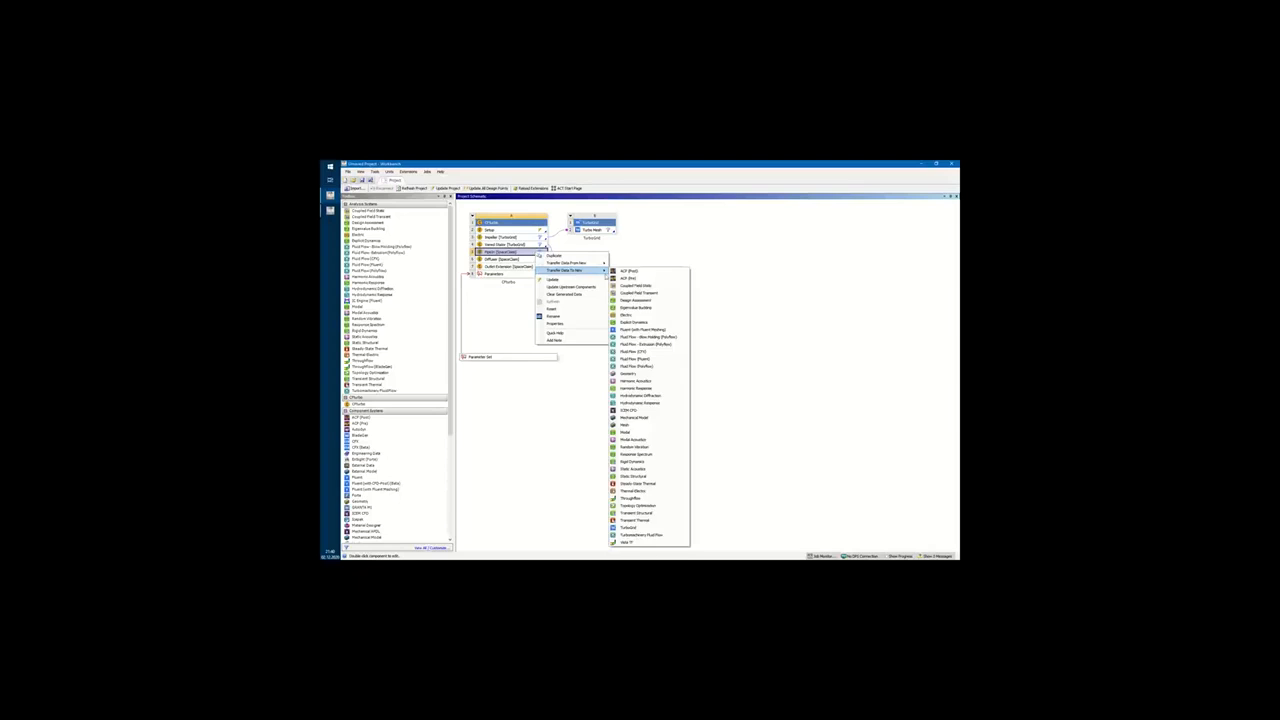
left_click(634, 426)
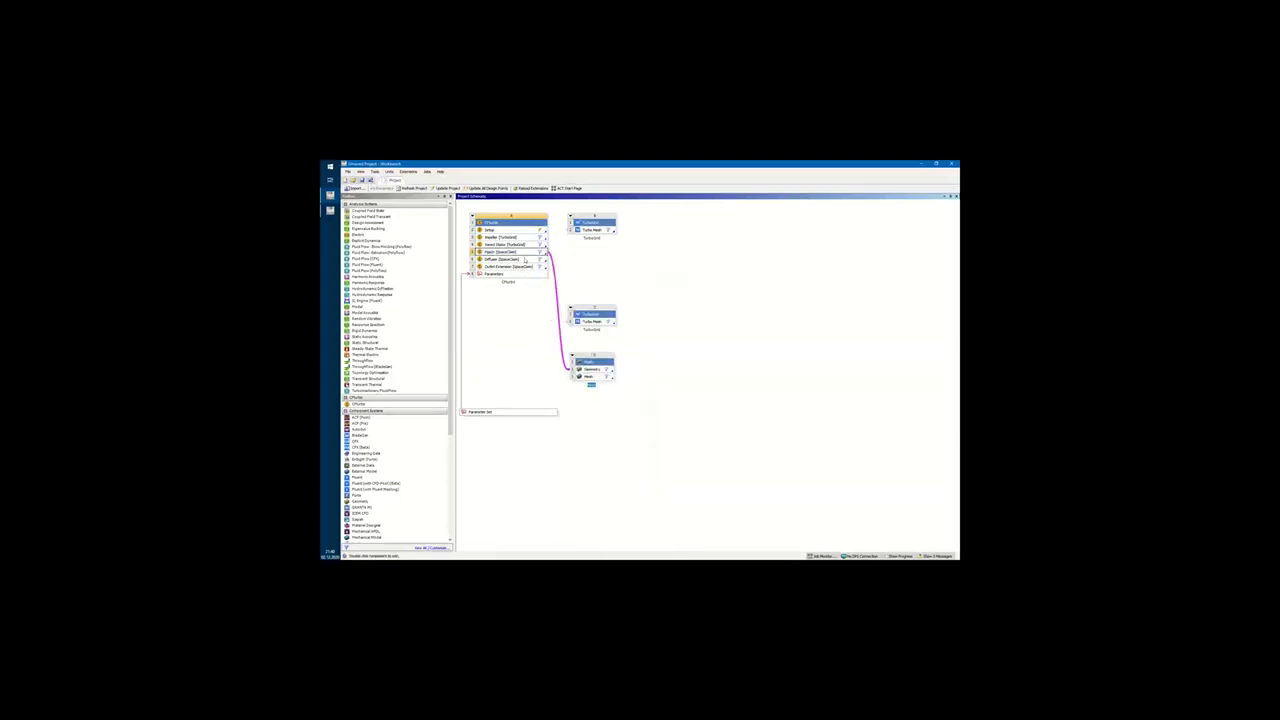
right_click(524, 261)
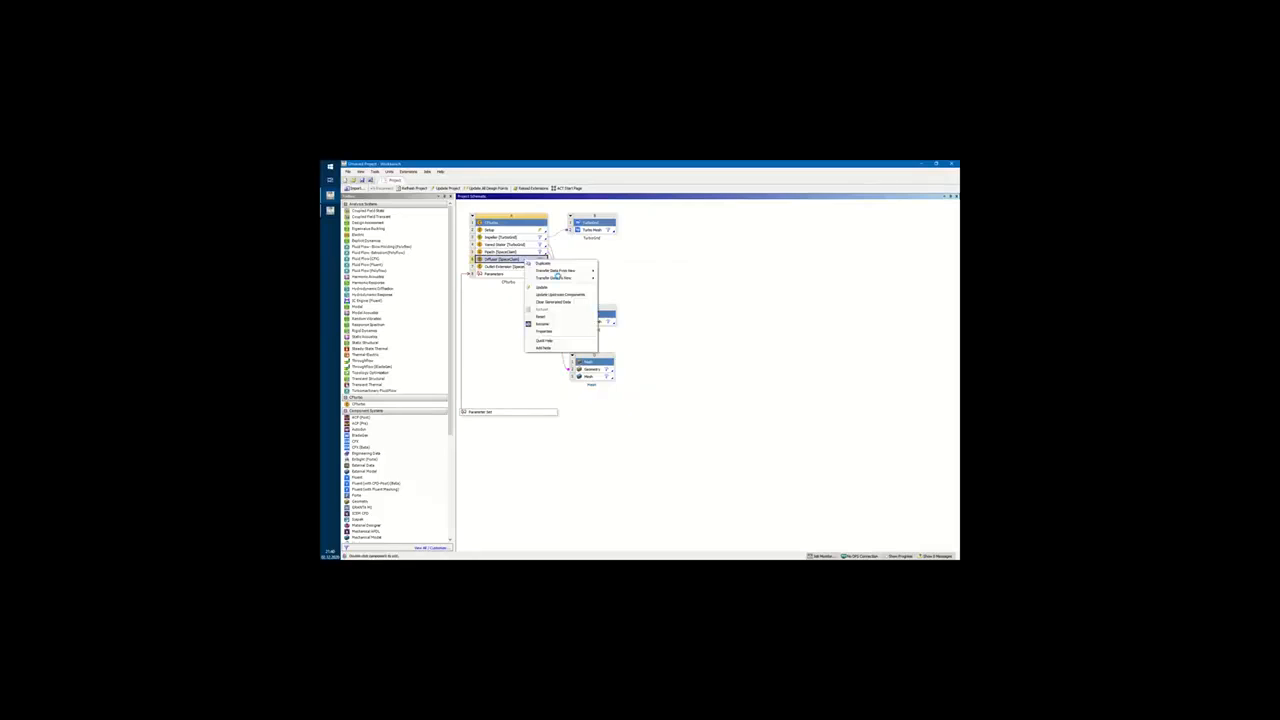
mouse_move(560, 278)
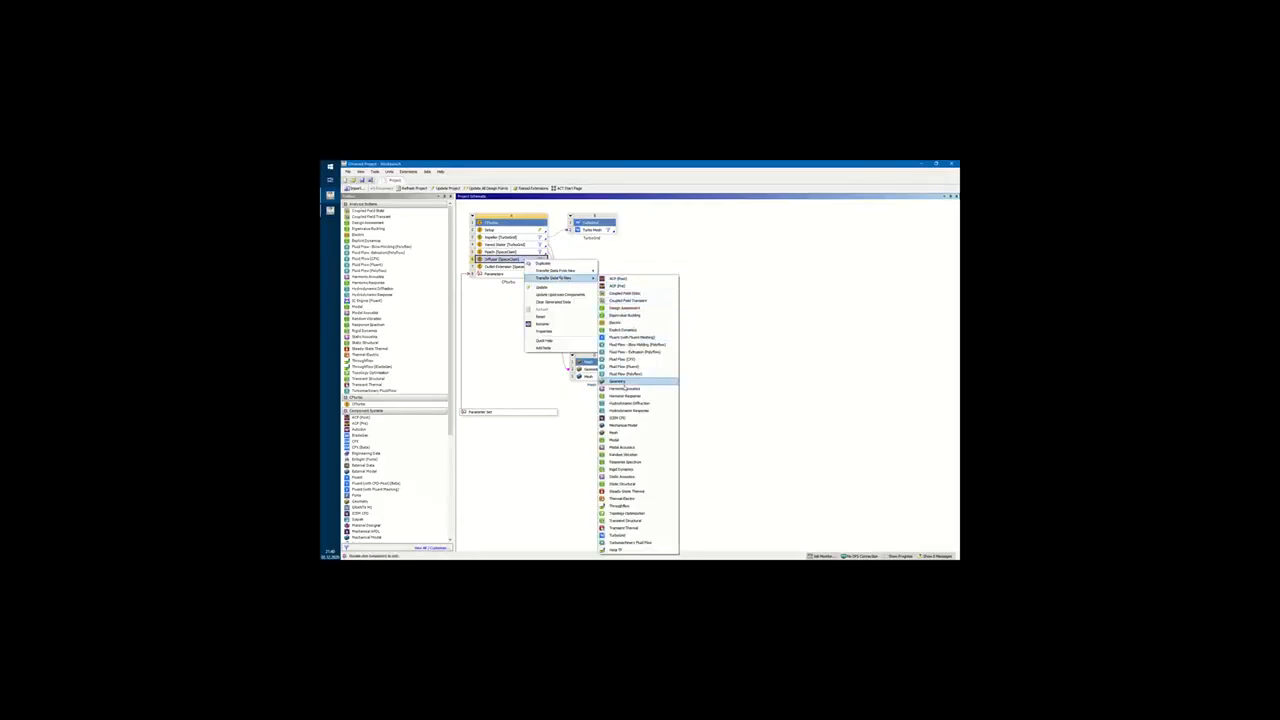
left_click(617, 433)
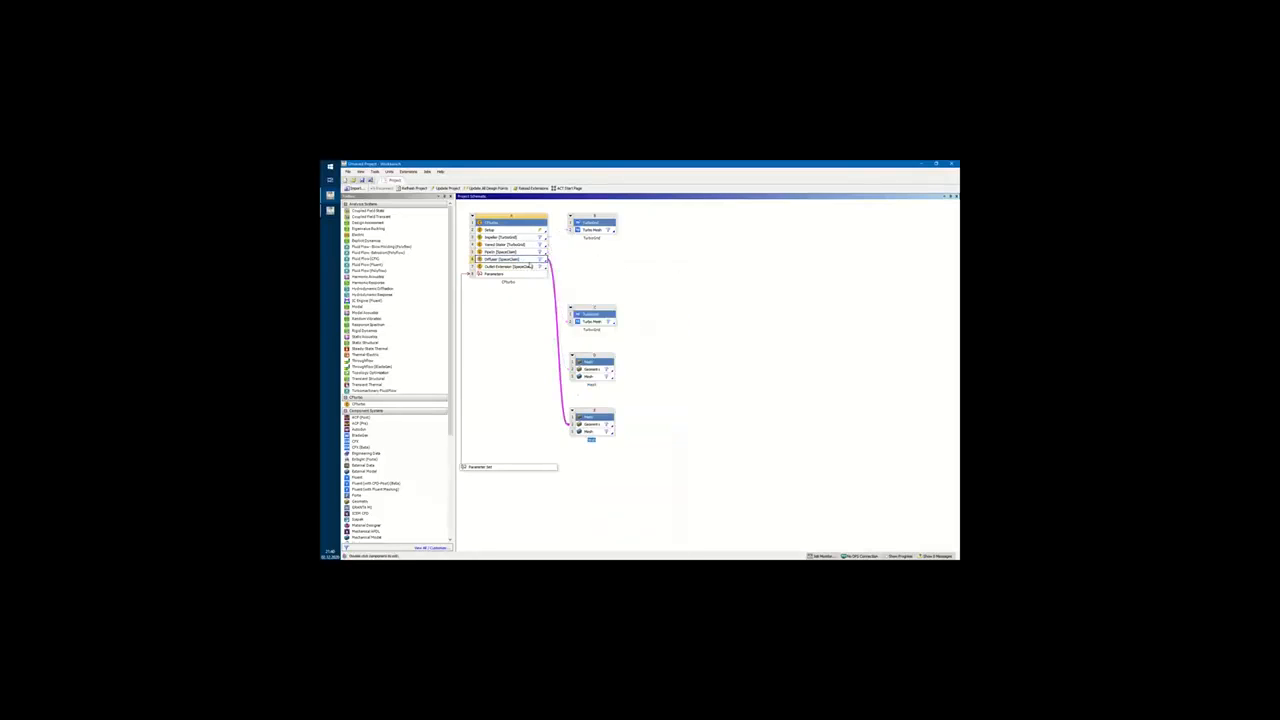
right_click(529, 266)
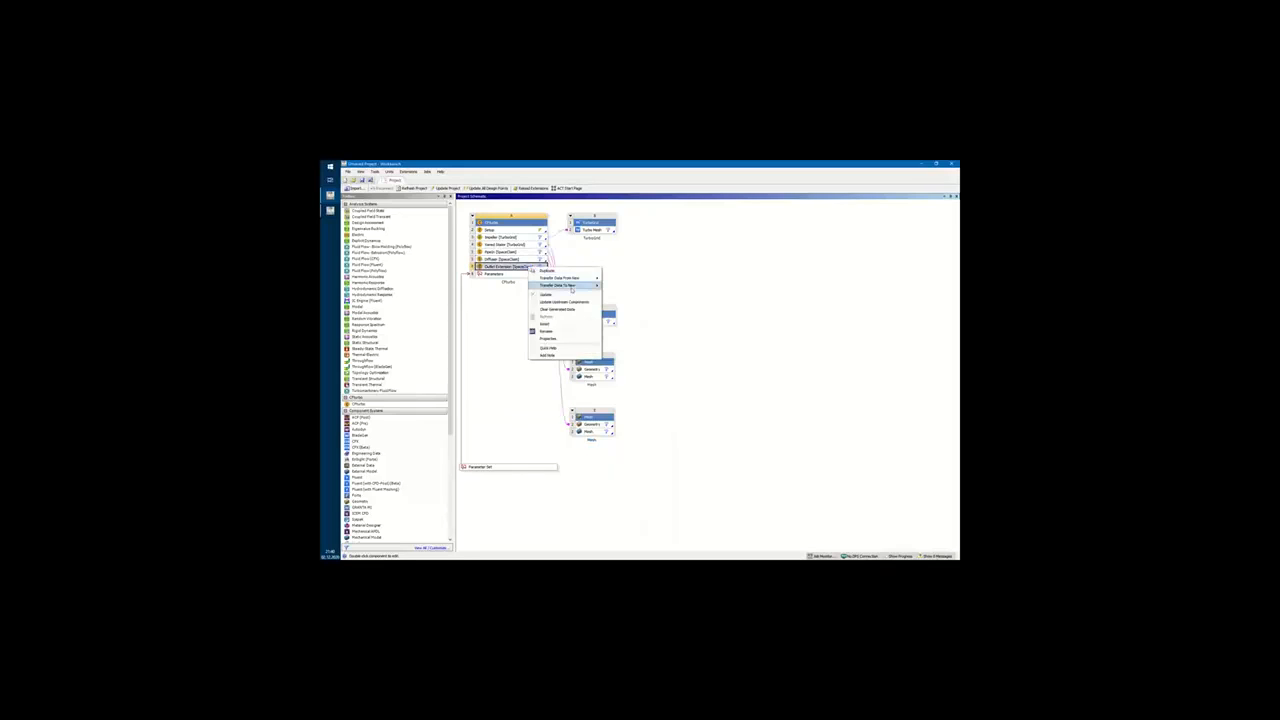
mouse_move(590, 286)
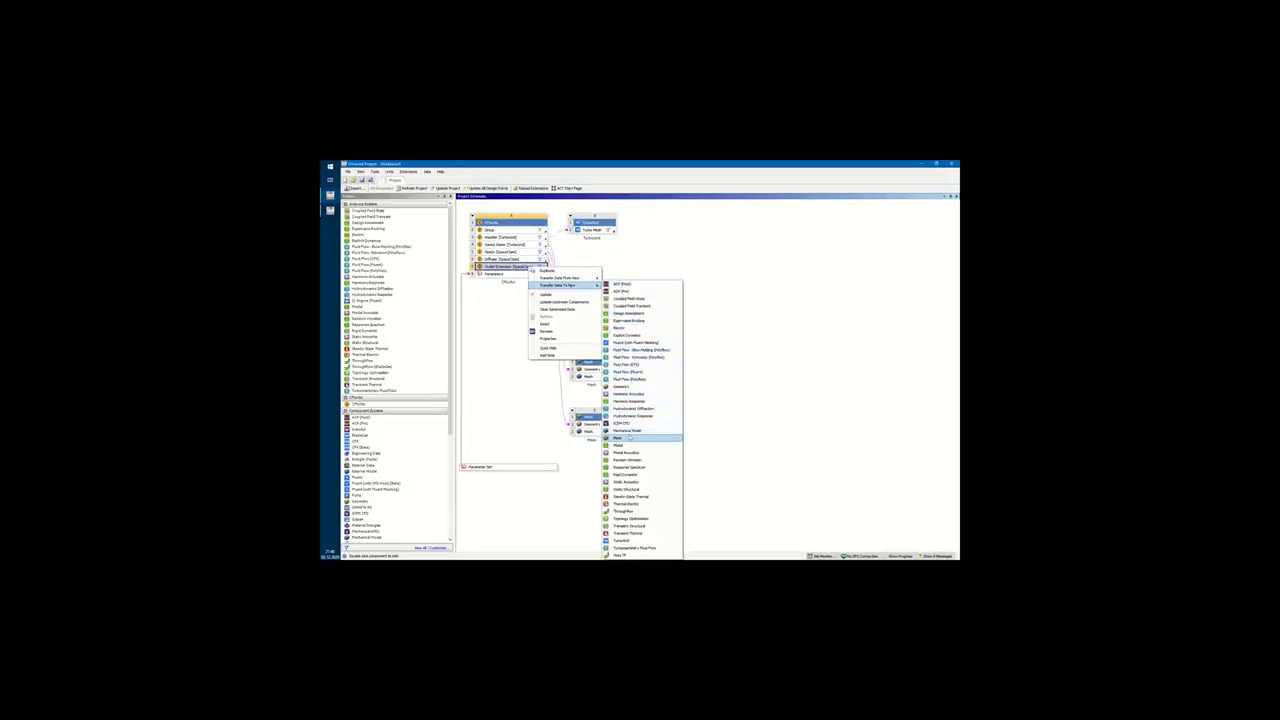
left_click(627, 436)
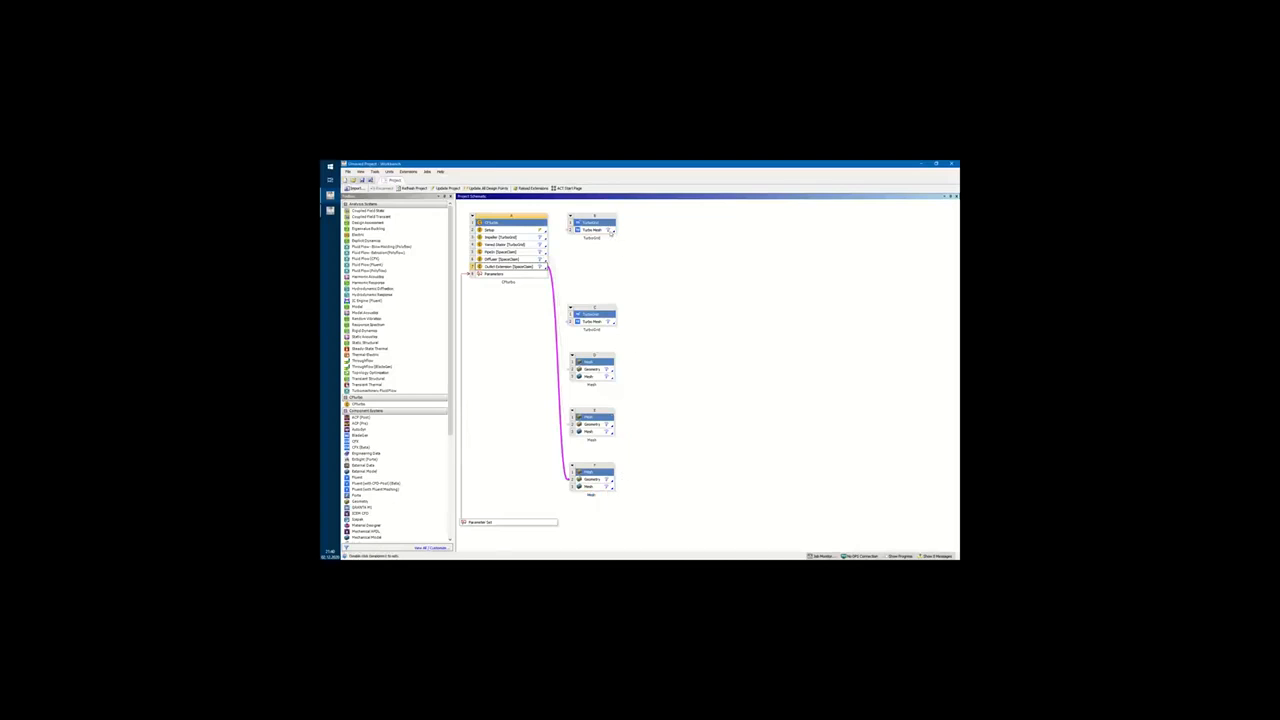
Transfer the impeller's Turbo Mesh to a new CFX system and link the stator, inlet, diffuser and outlet meshes to its Setup.
right_click(609, 231)
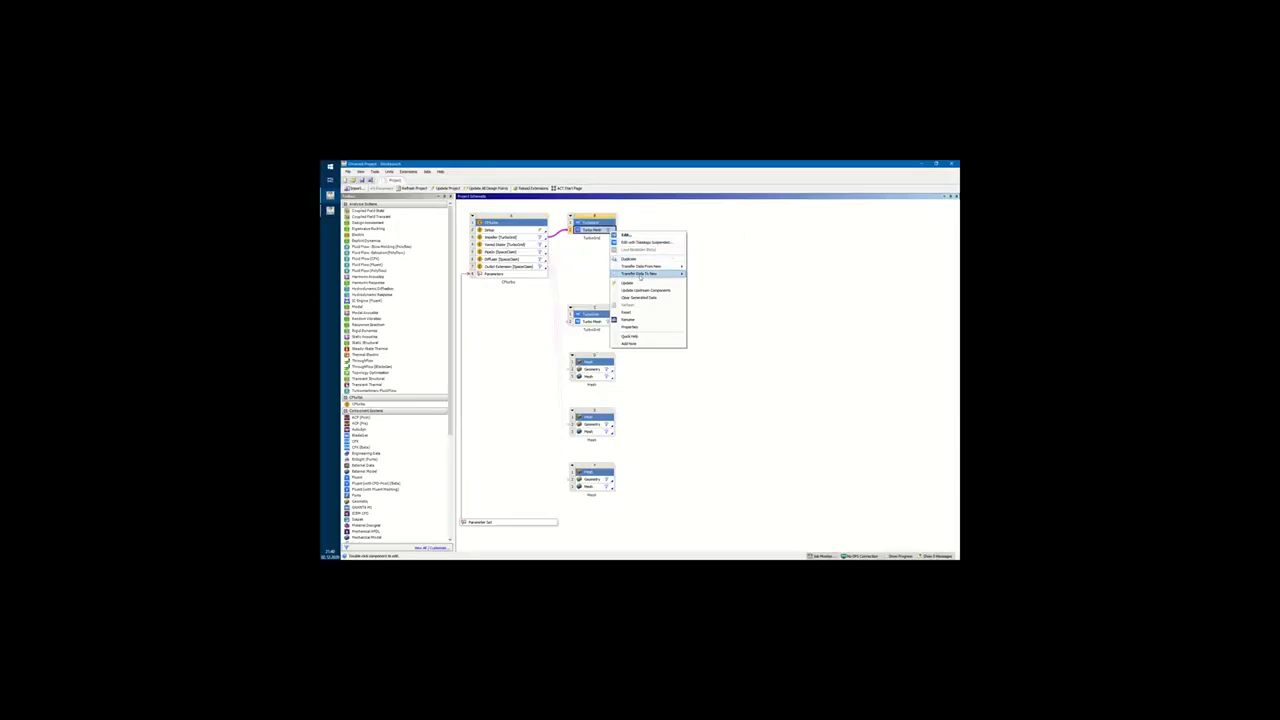
left_click(697, 273)
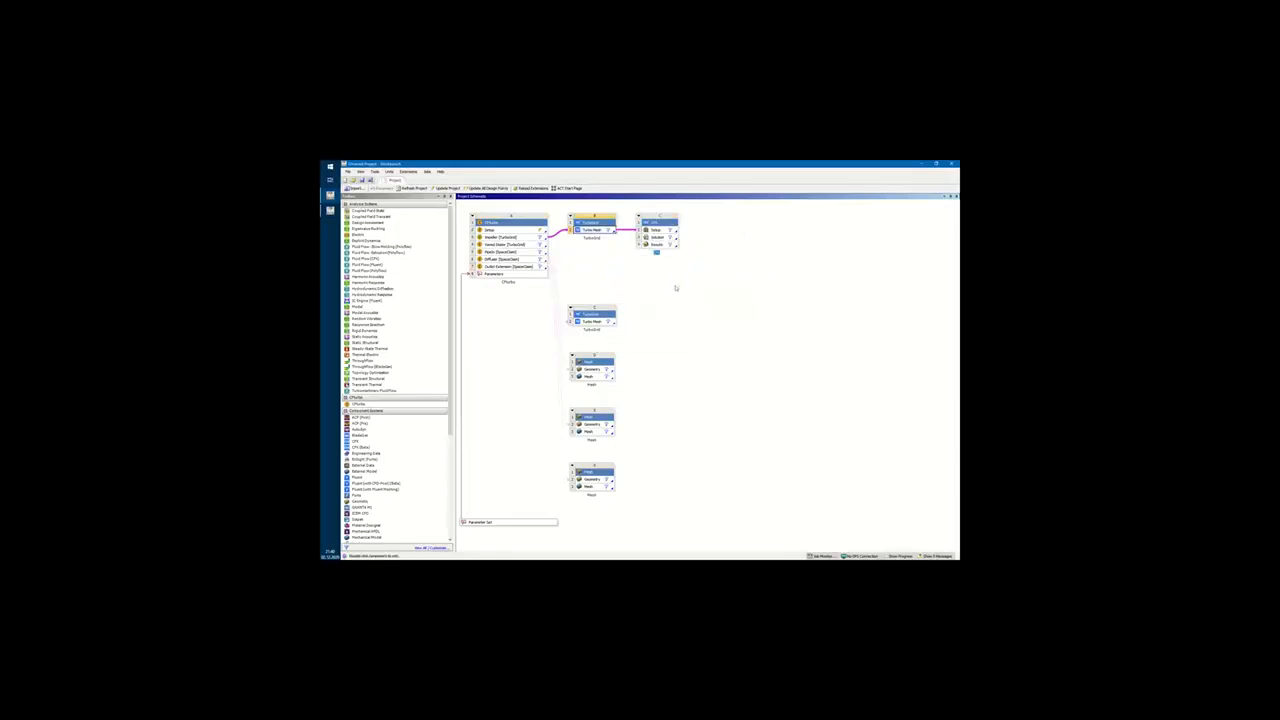
left_click_drag(603, 321, 654, 231)
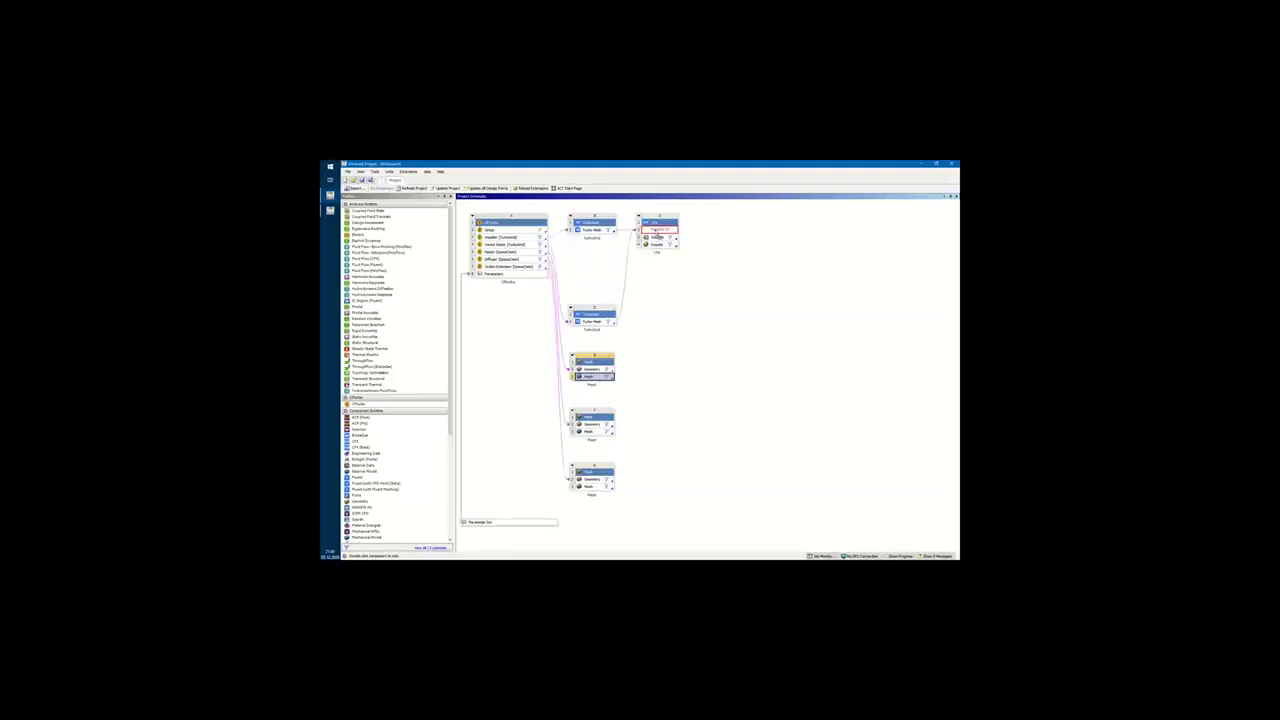
left_click_drag(597, 432, 661, 232)
left_click_drag(597, 487, 662, 230)
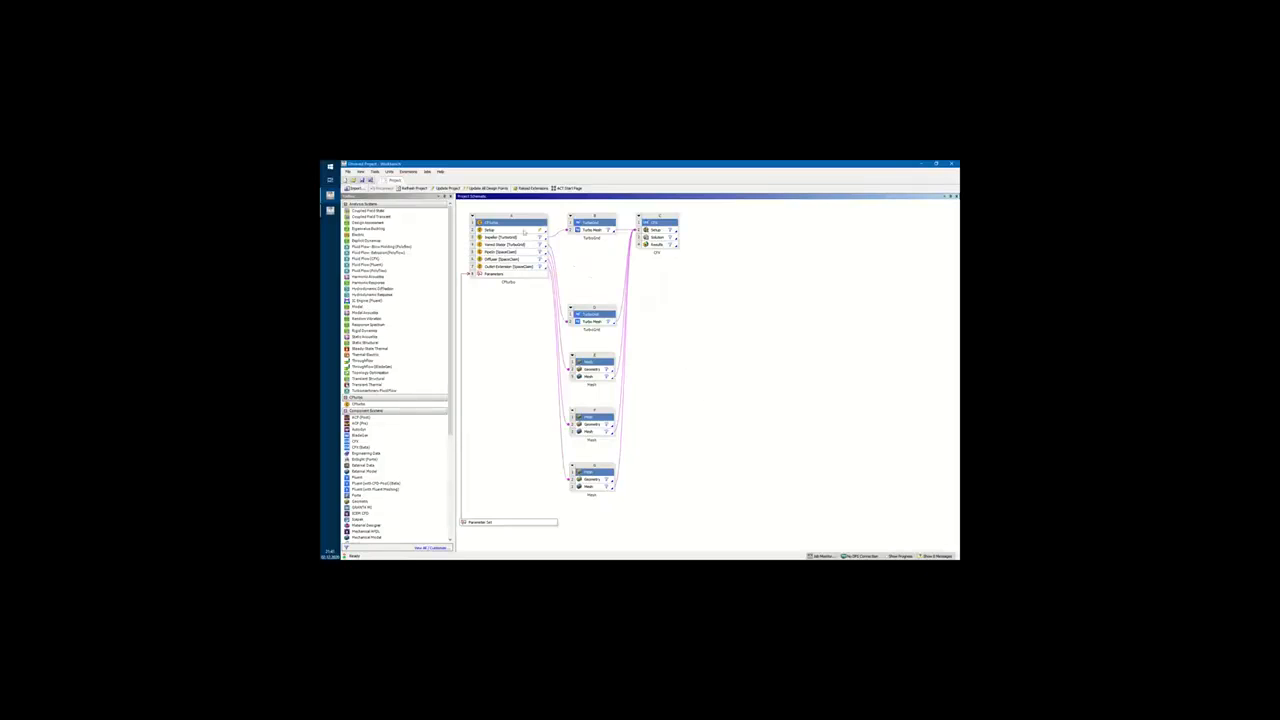
Update the CFturbo system in the project schematic.
right_click(522, 226)
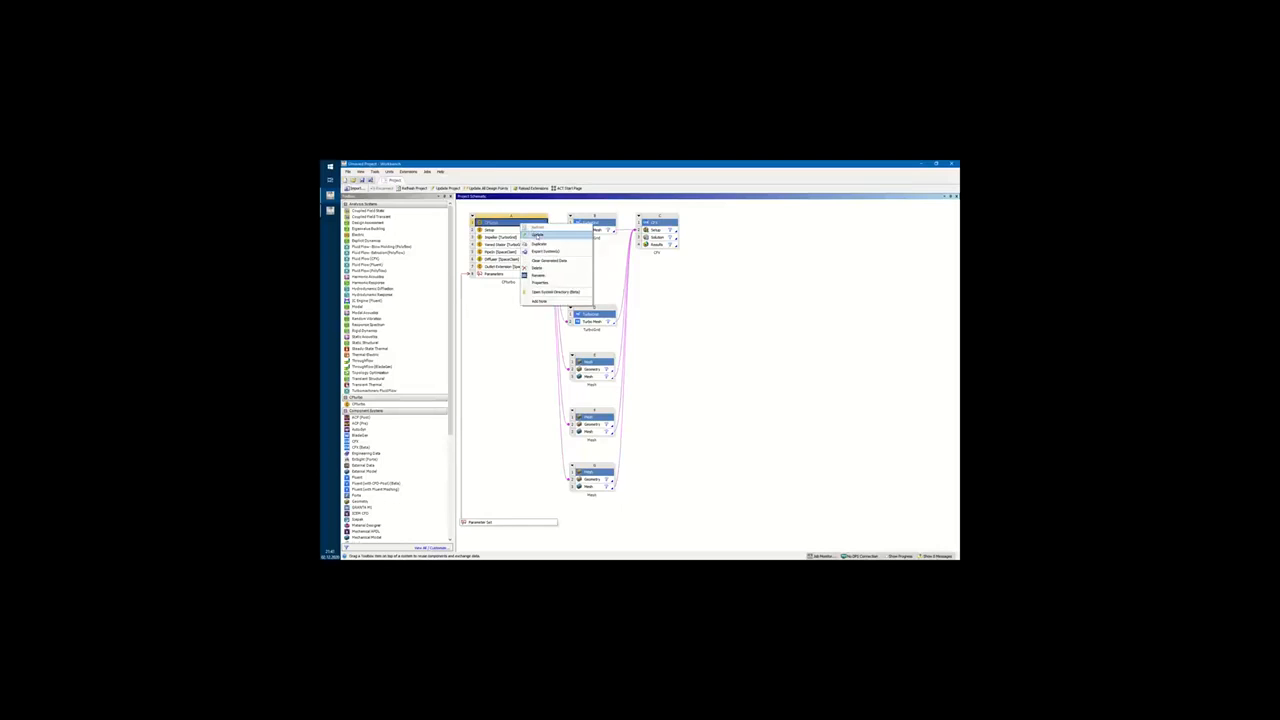
left_click(537, 234)
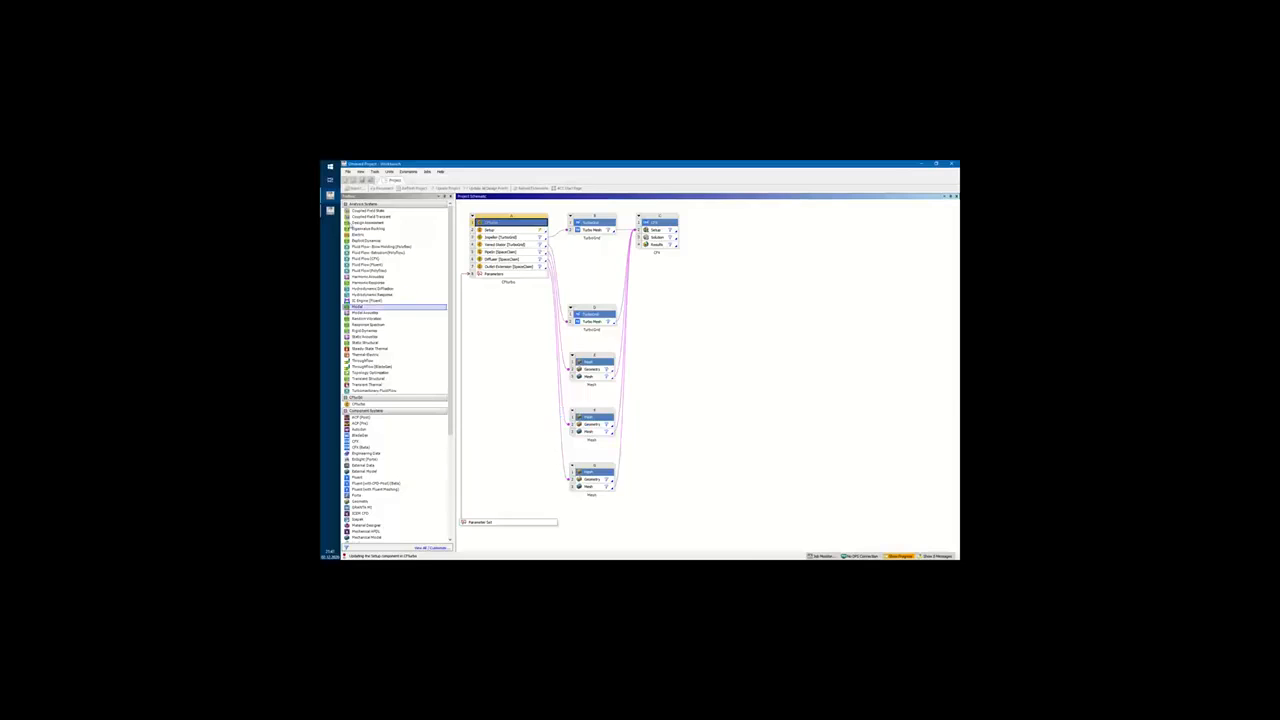
Switch to the other Workbench window with the completed fan project and open its CFX Setup in CFX-Pre.
mouse_move(330, 211)
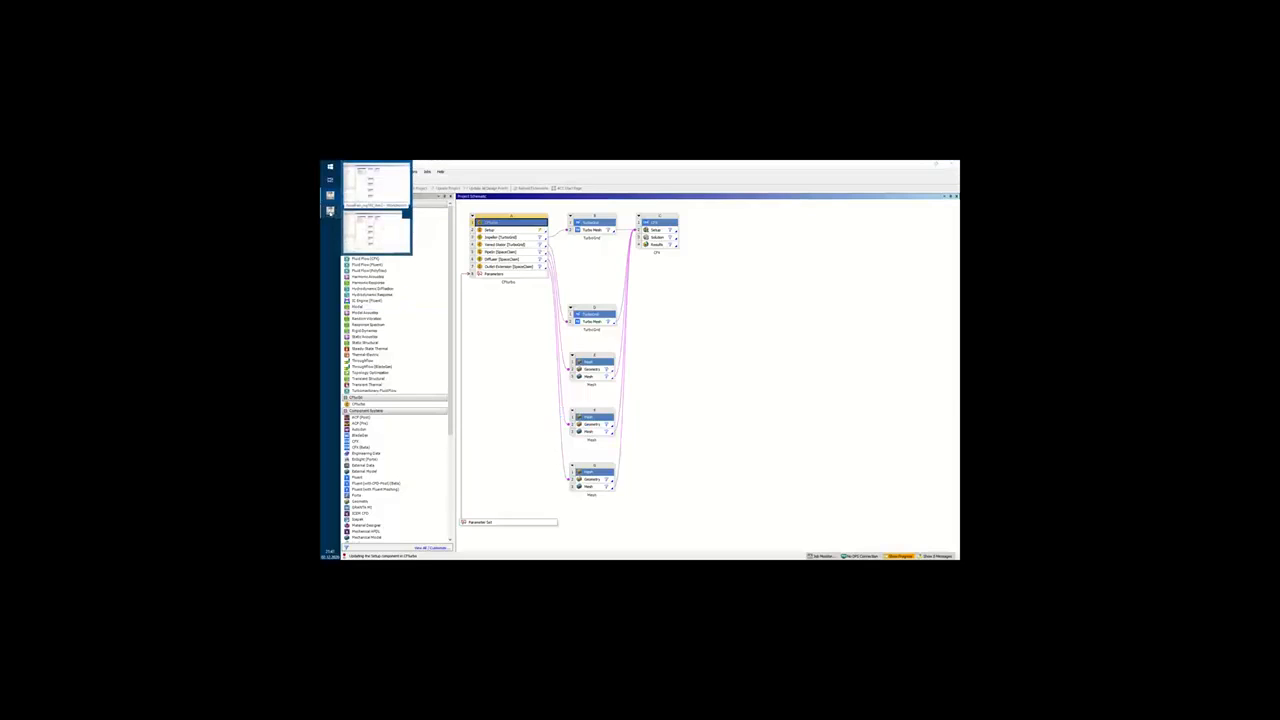
left_click(362, 226)
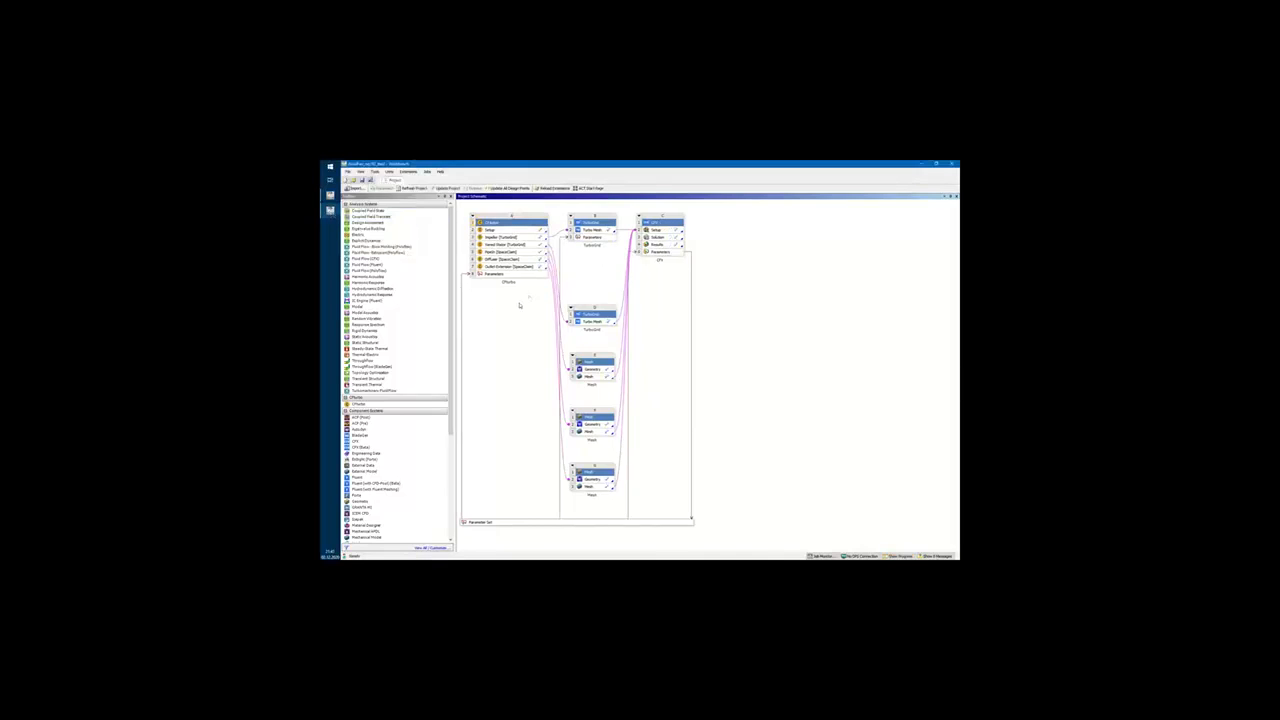
double_click(663, 230)
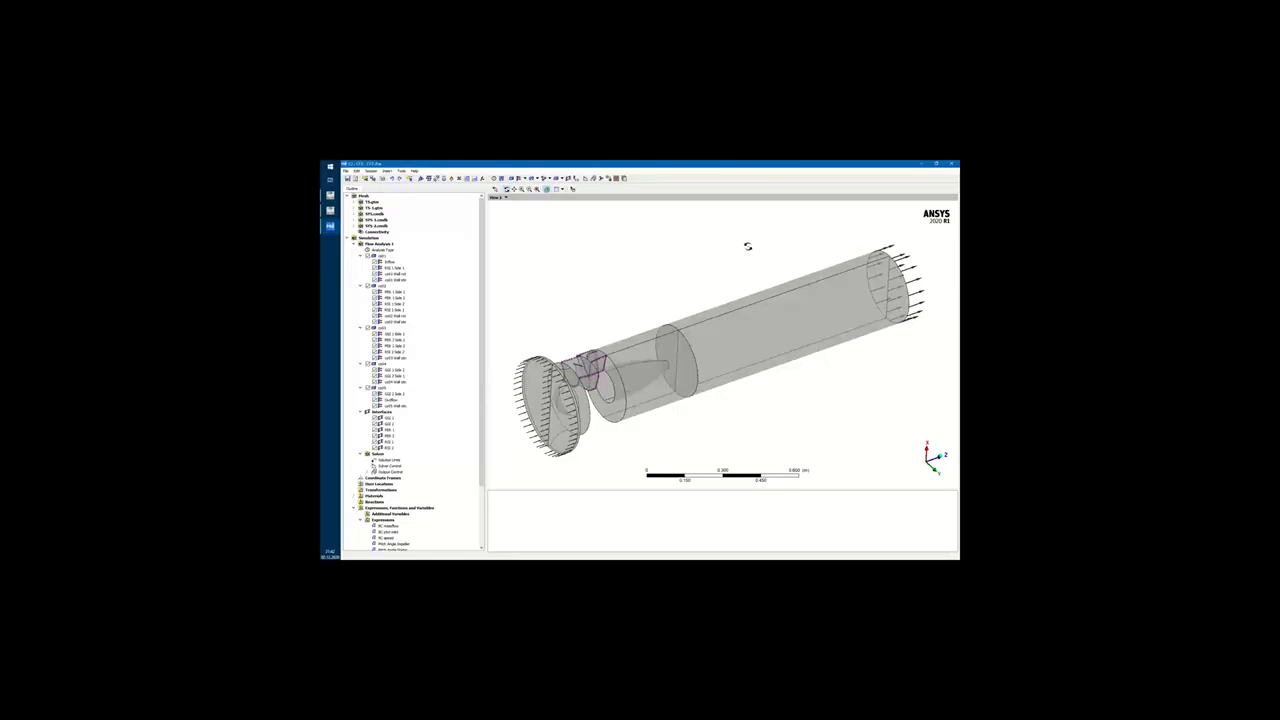
Examine the inlet domain's location choices by previewing the diffuser, outlet extension and inlet regions, then cancel the selection and close the domain details.
left_click(381, 256)
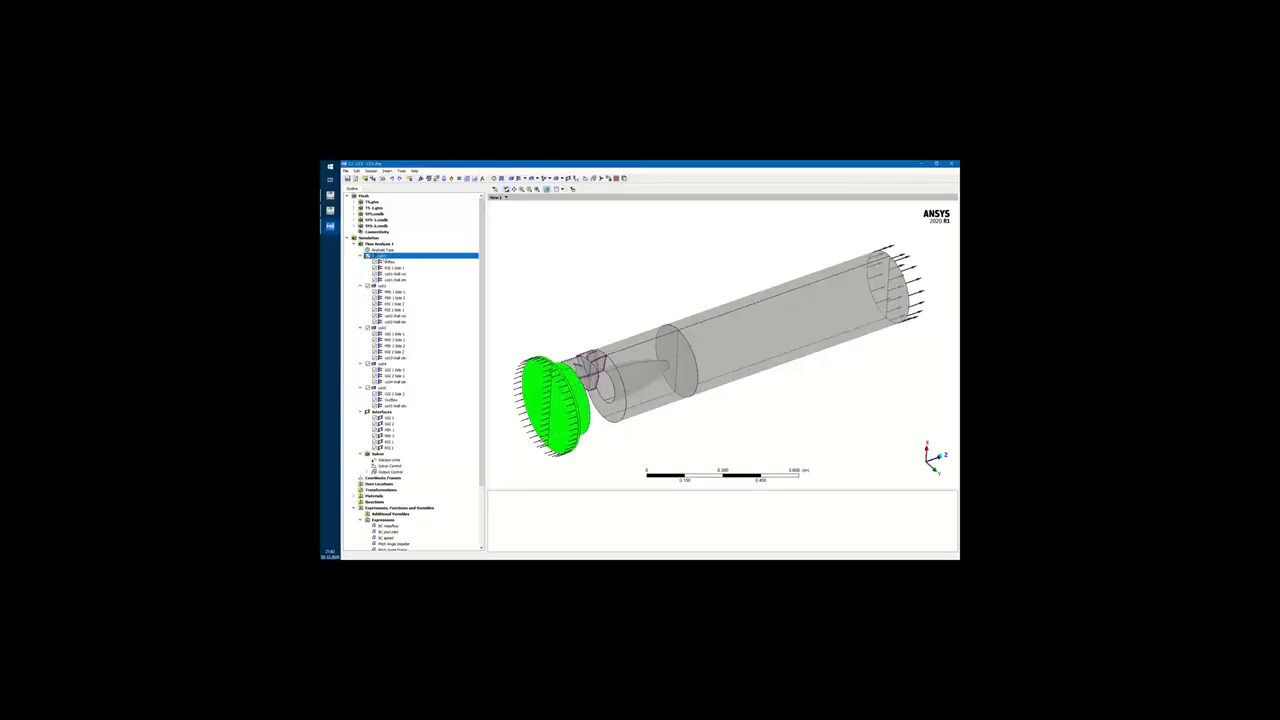
double_click(381, 256)
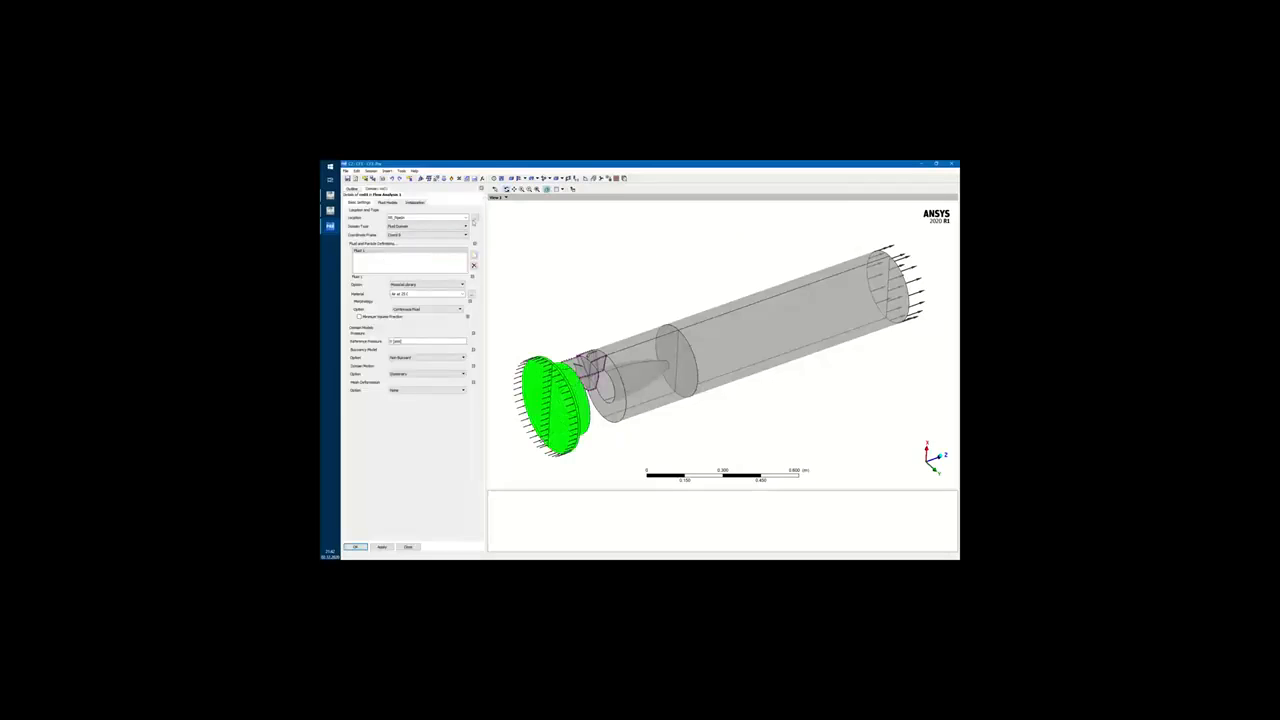
left_click(474, 218)
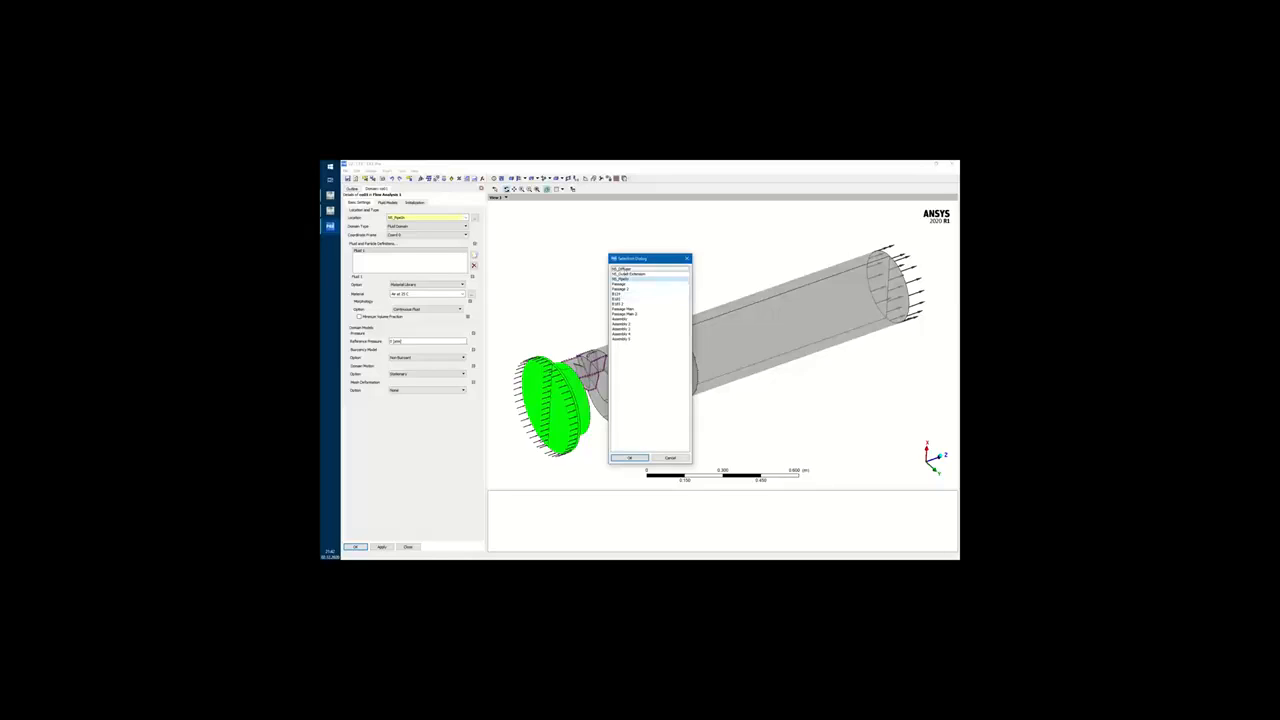
left_click(625, 269)
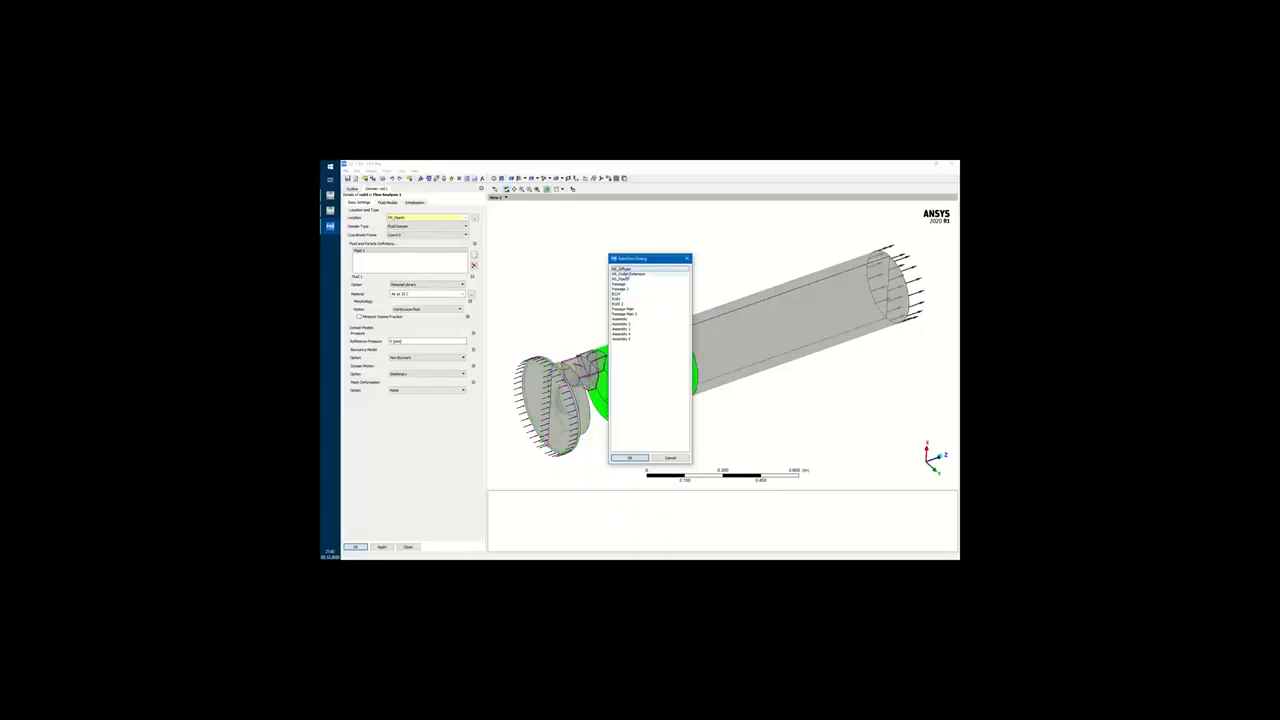
left_click(626, 274)
left_click(640, 279)
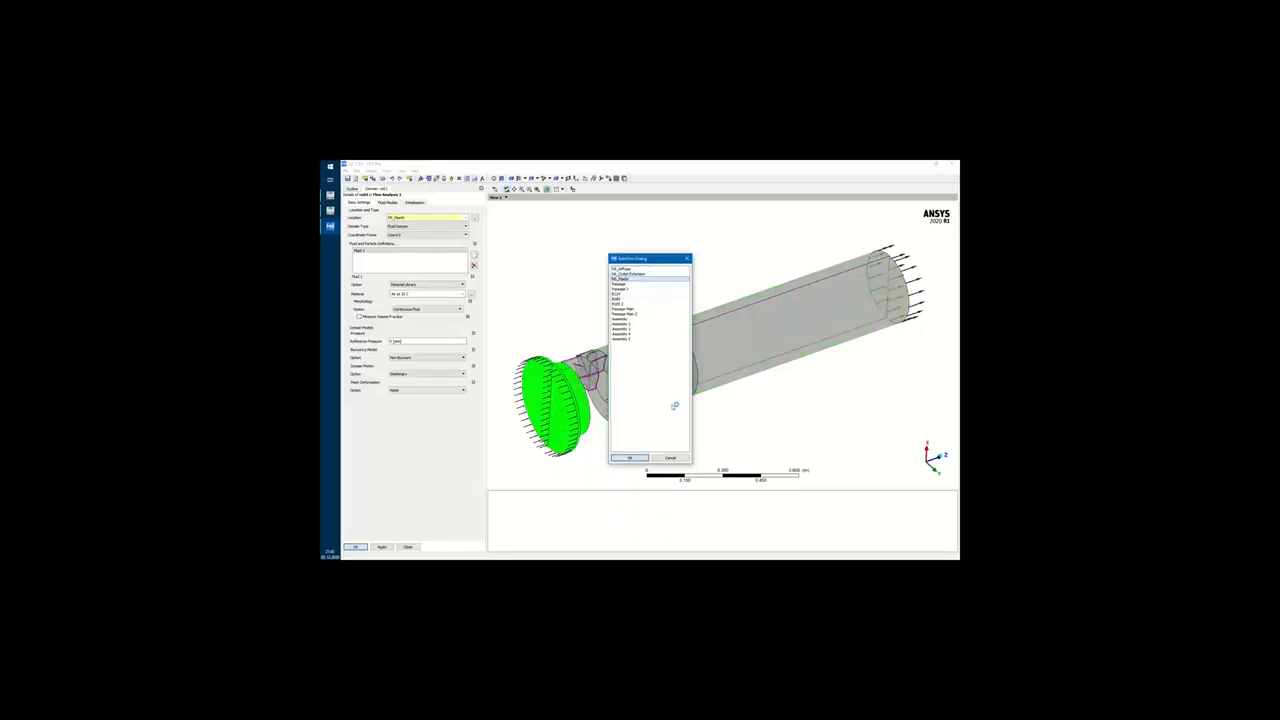
left_click(670, 457)
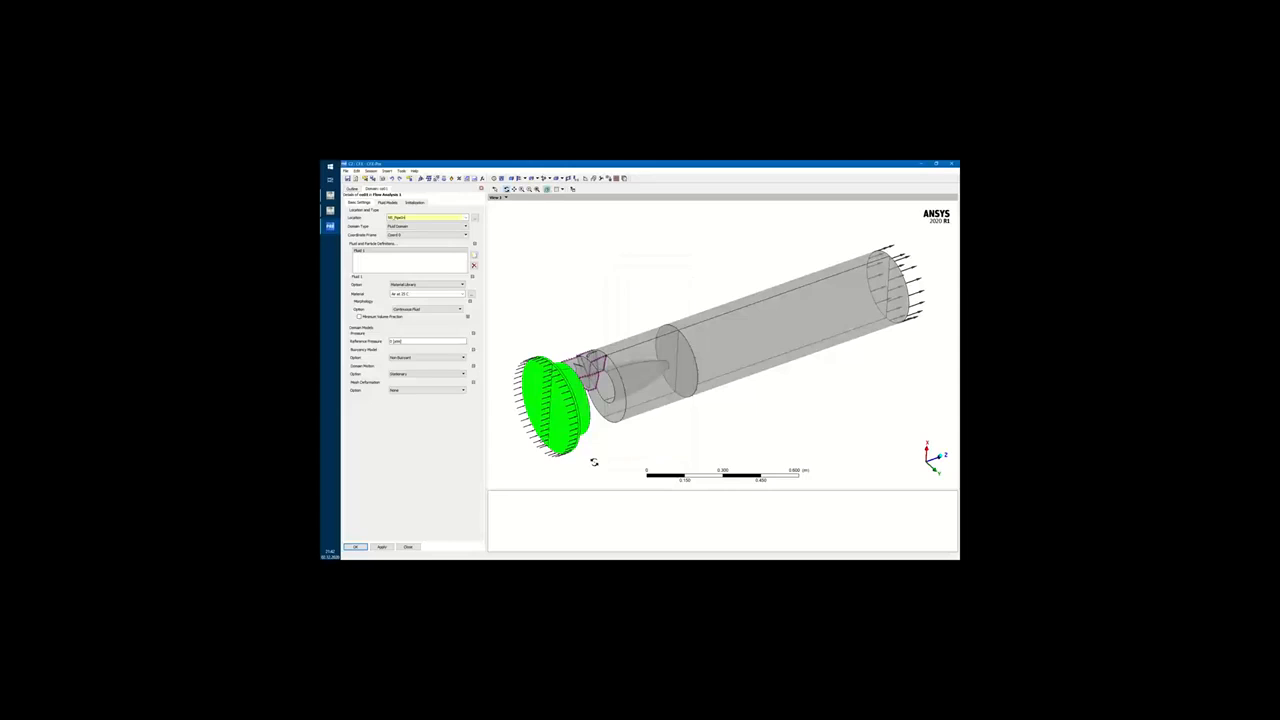
left_click(408, 547)
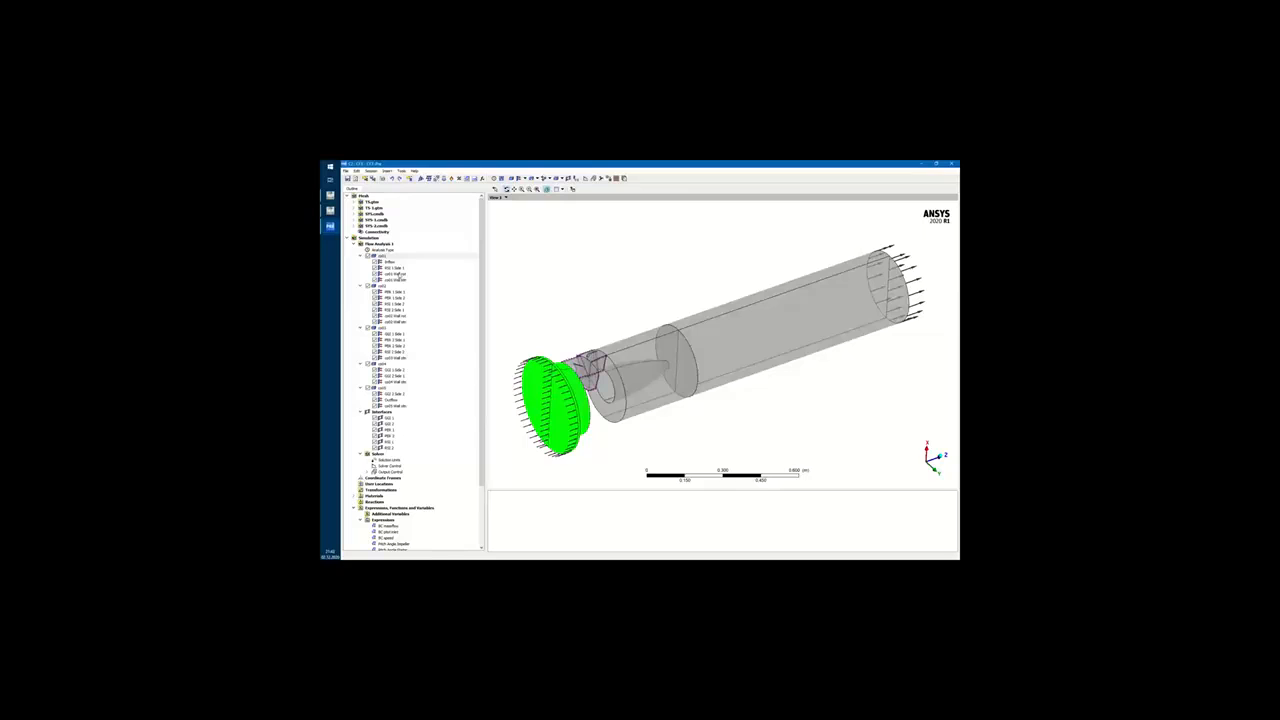
Examine the inlet domain's hub wall boundary by previewing the available face regions, including hub, inflow, outflow and shroud, and cancel the selection.
double_click(398, 276)
left_click(475, 224)
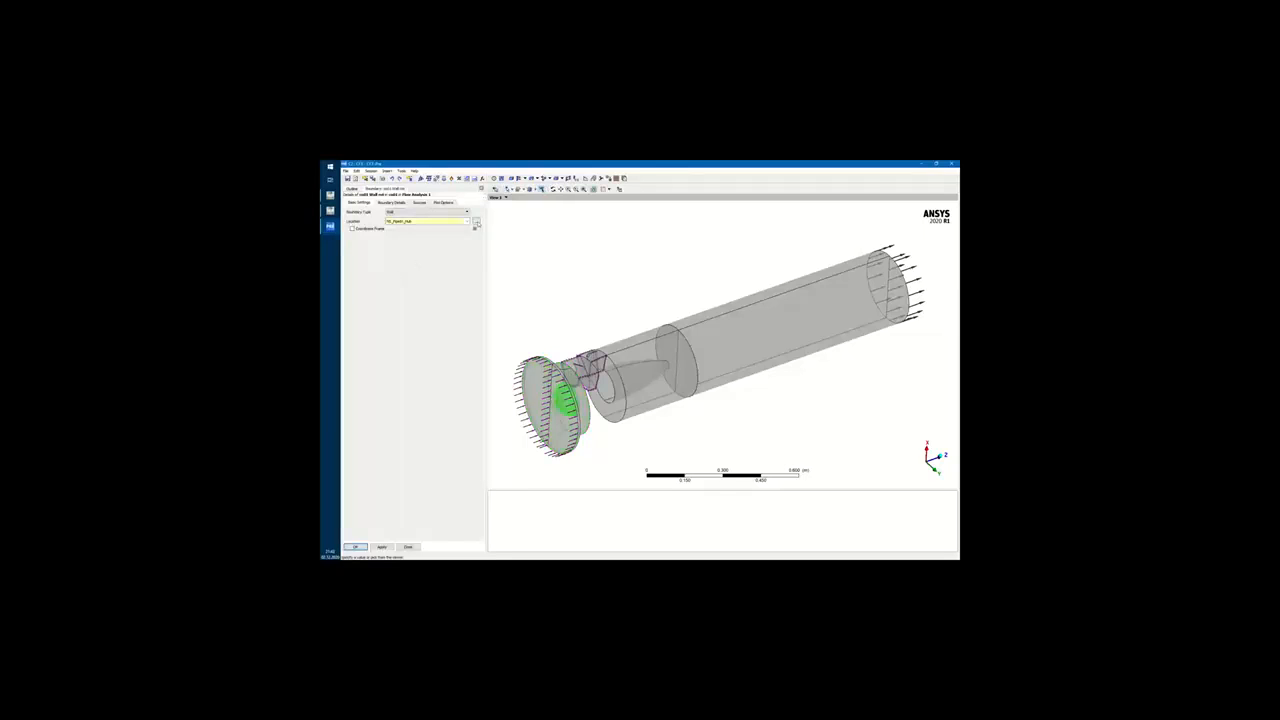
left_click(626, 289)
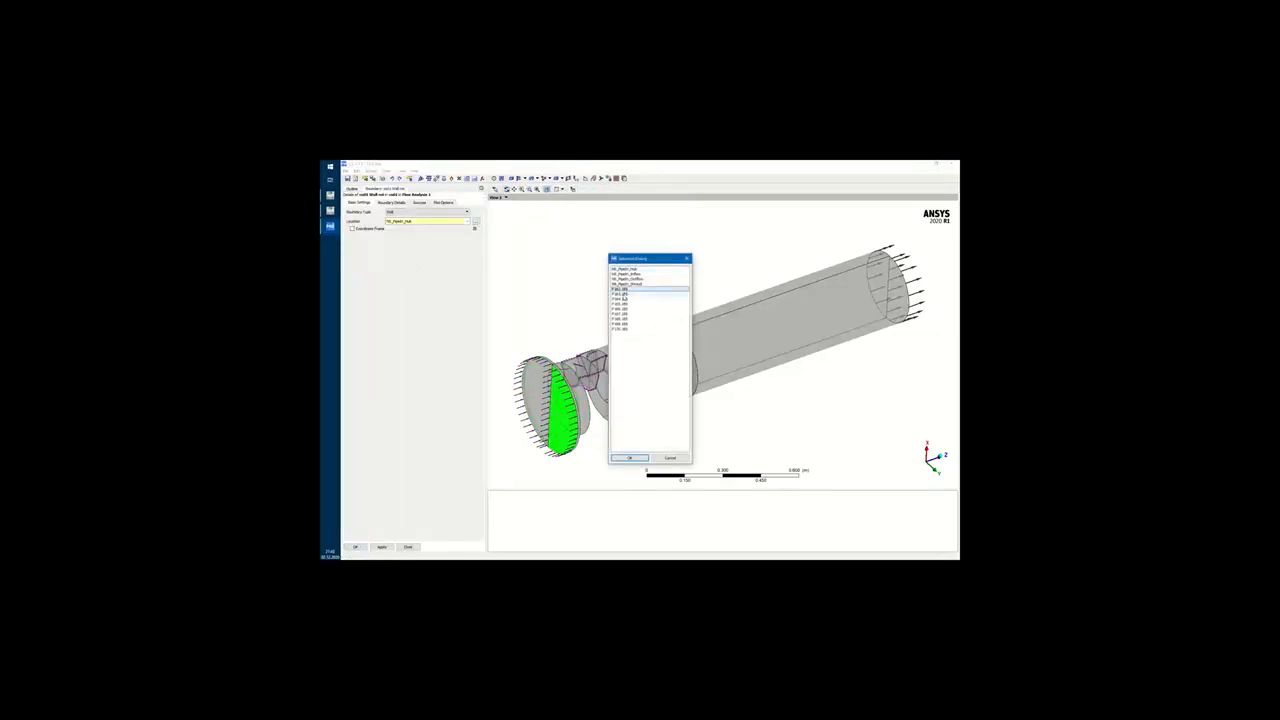
left_click(626, 294)
left_click(625, 299)
left_click(622, 309)
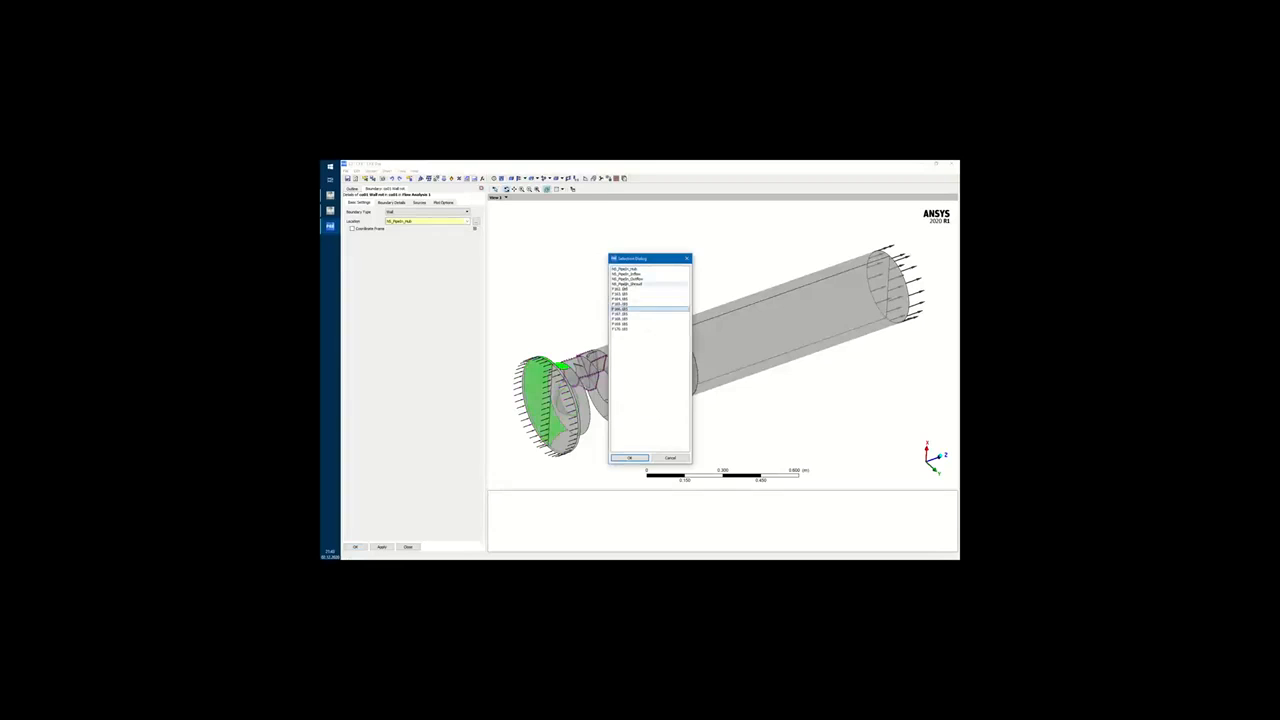
left_click_drag(633, 258, 728, 261)
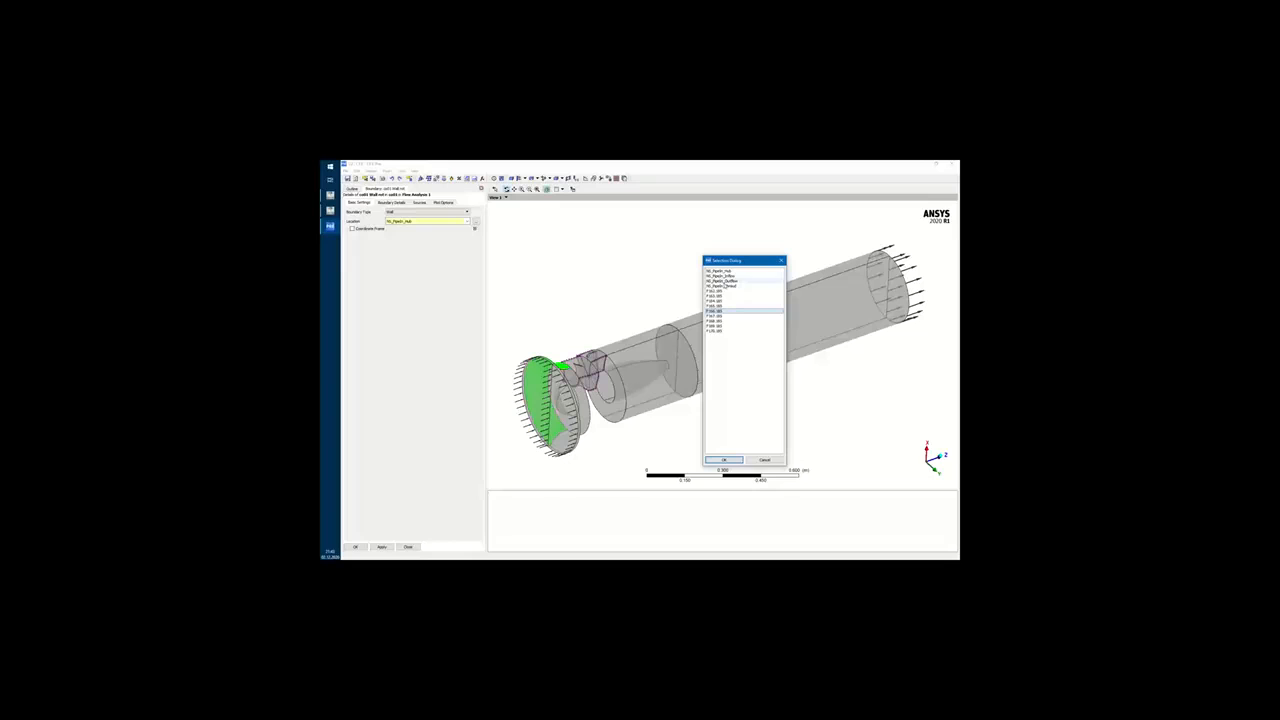
left_click(726, 286)
left_click(727, 281)
left_click(723, 276)
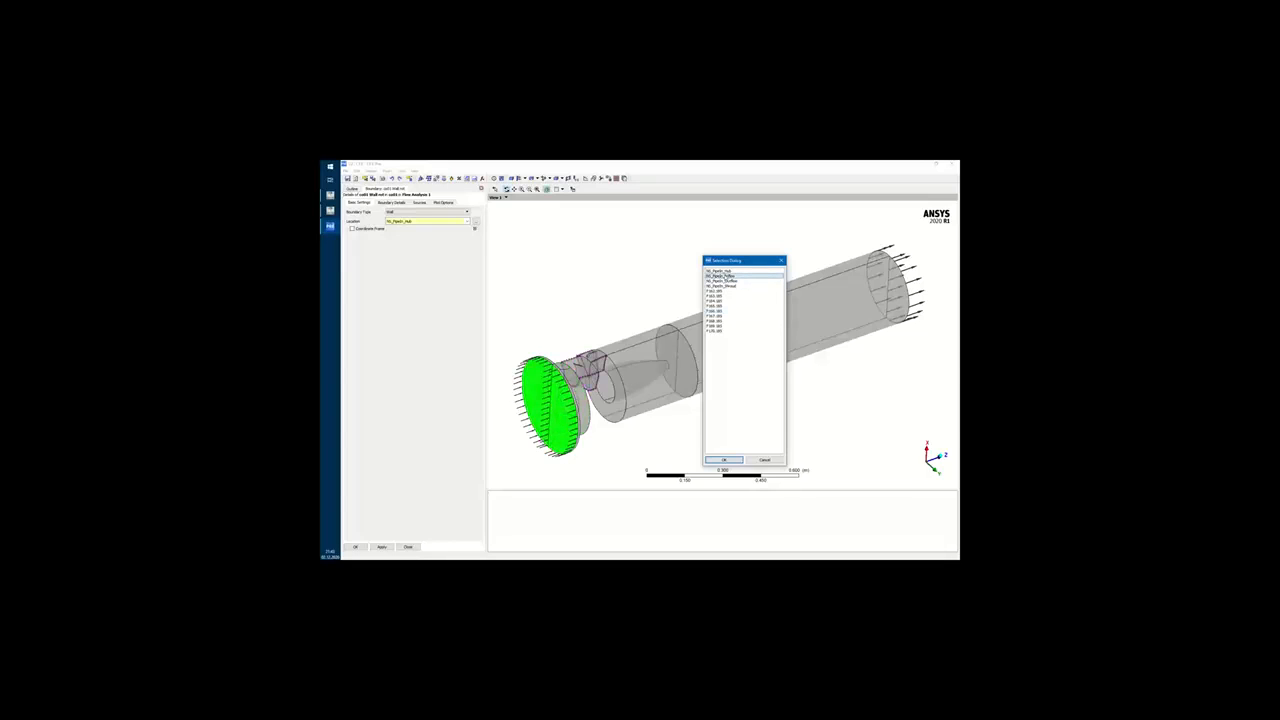
left_click(720, 271)
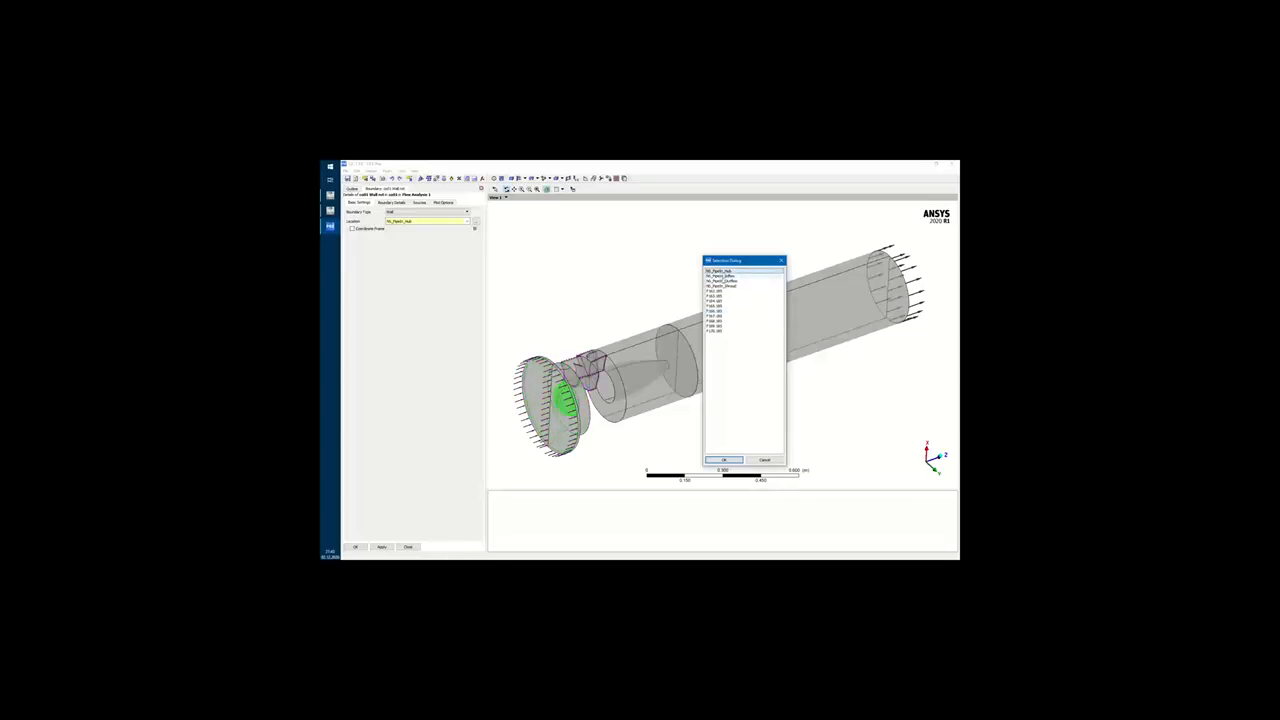
left_click(722, 276)
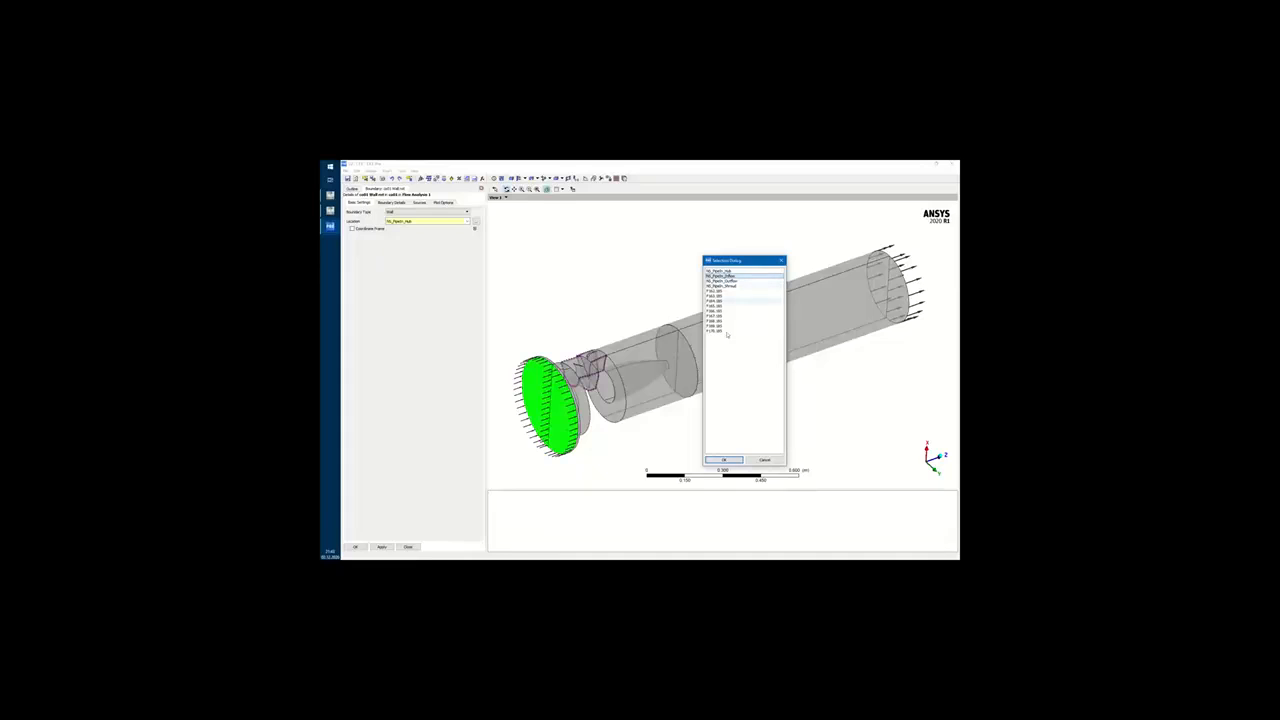
left_click(764, 461)
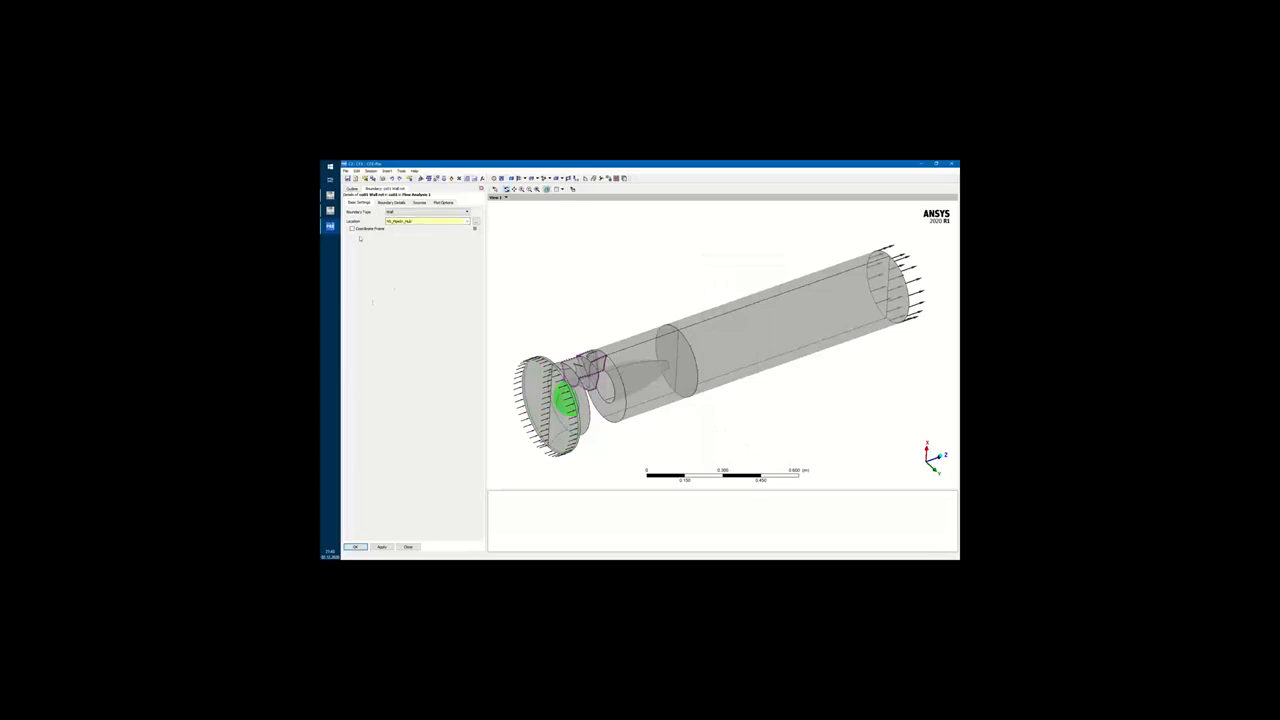
left_click(352, 189)
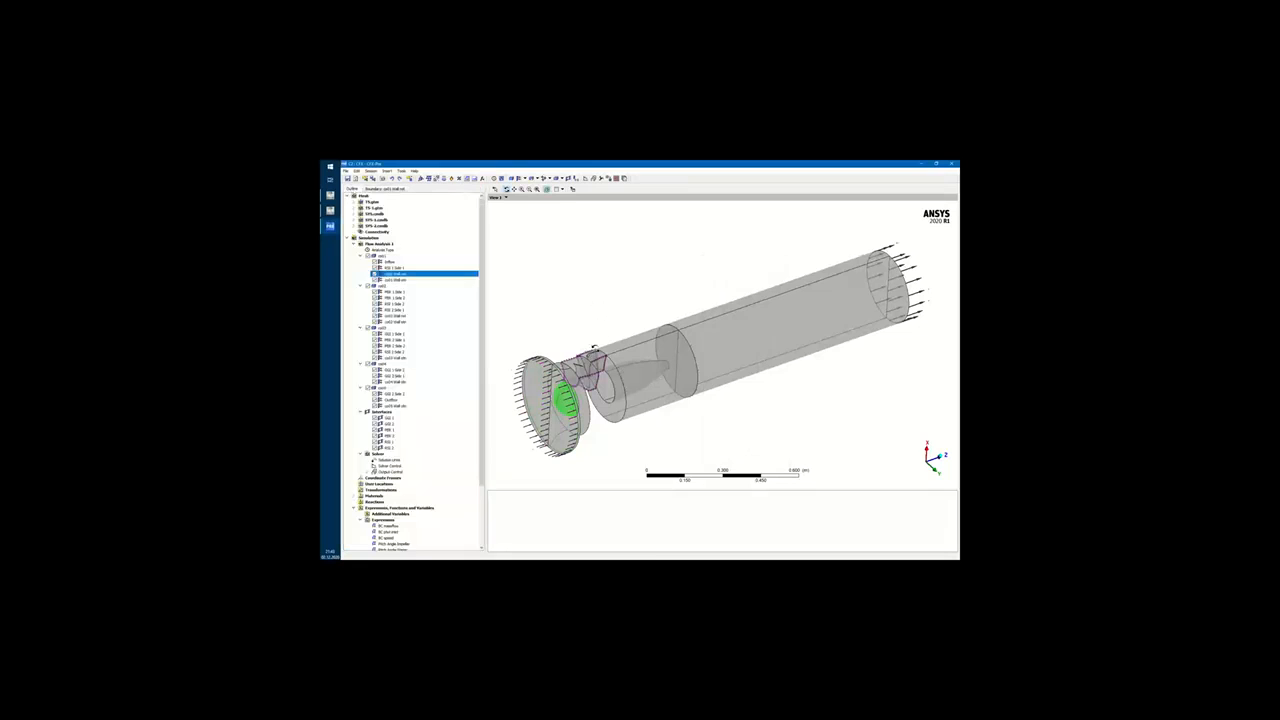
Examine the single-passage impeller and stator segments between the inlet and the diffuser in the 3D view.
scroll(594, 347, "up", 2)
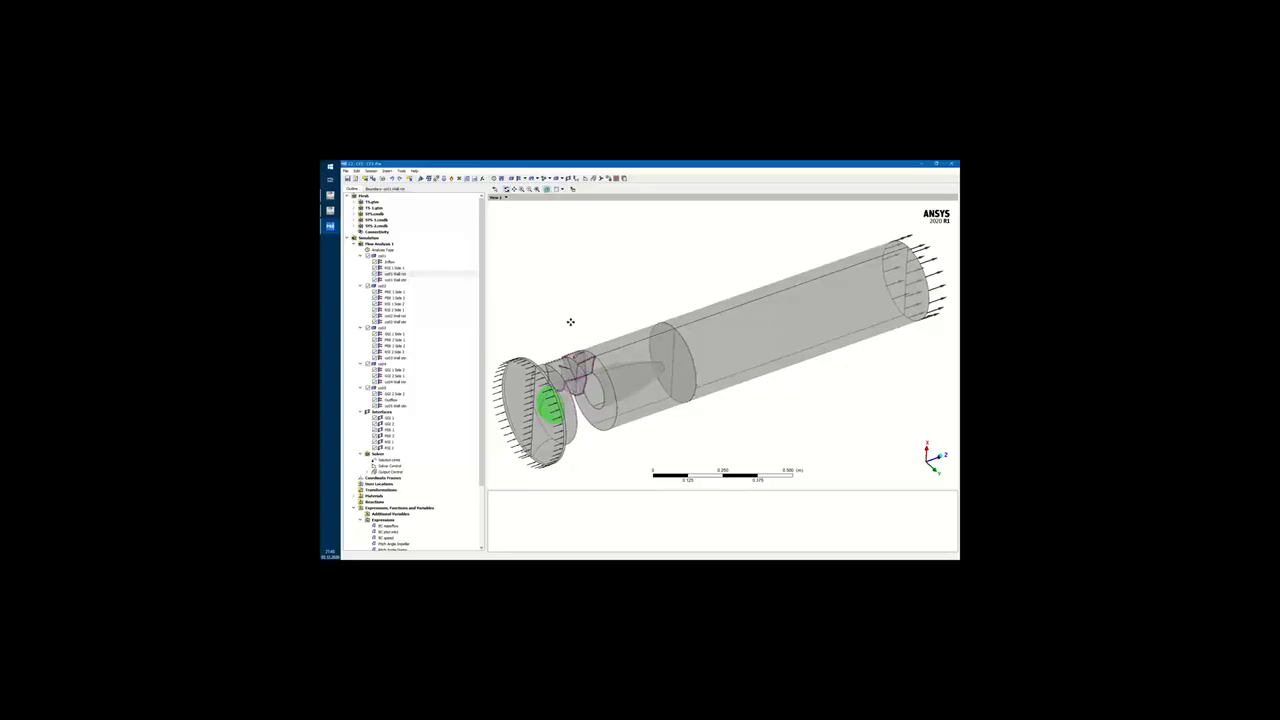
scroll(649, 288, "up", 2)
scroll(649, 295, "up", 2)
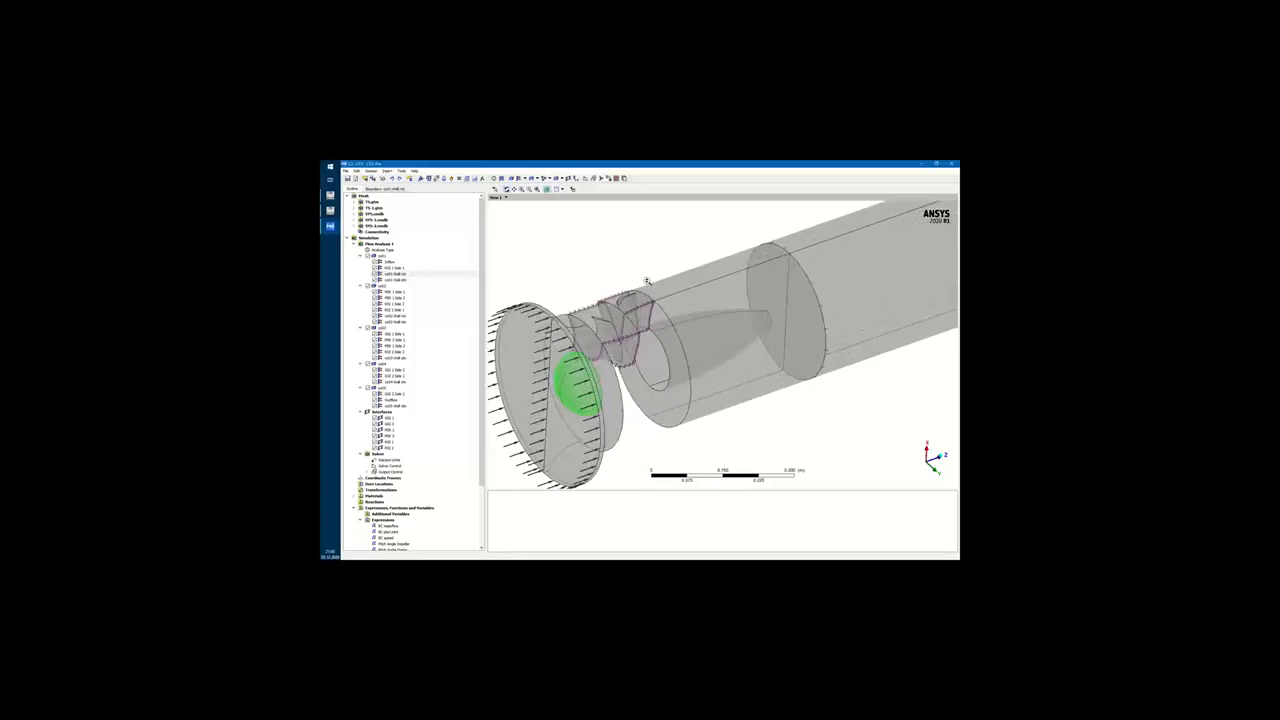
middle_click_drag(632, 300, 664, 291, "ctrl")
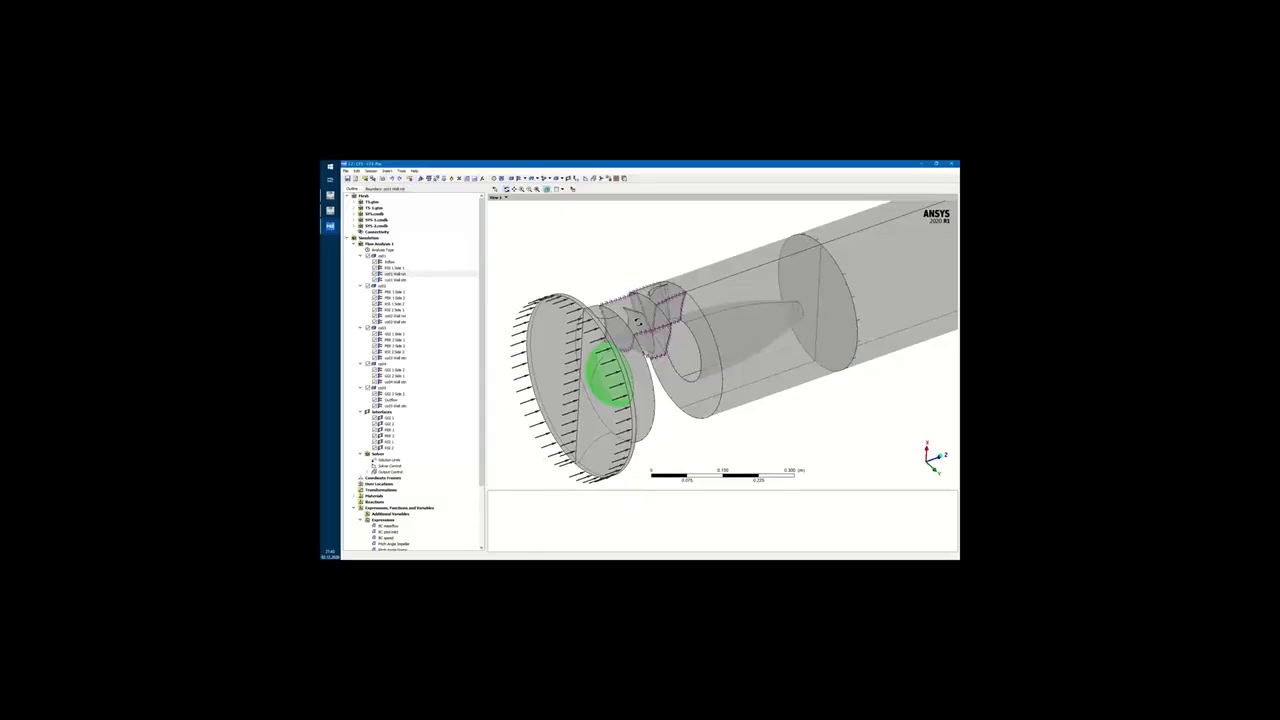
scroll(640, 322, "up", 4)
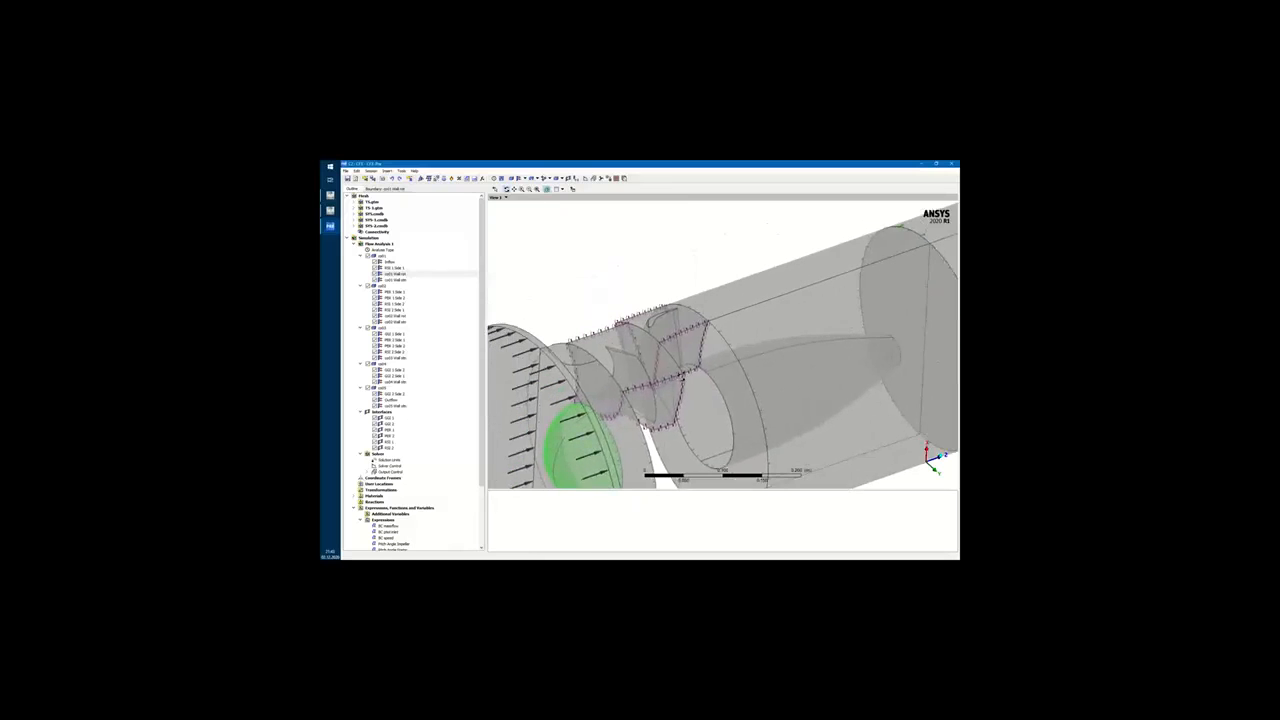
scroll(678, 374, "up", 4)
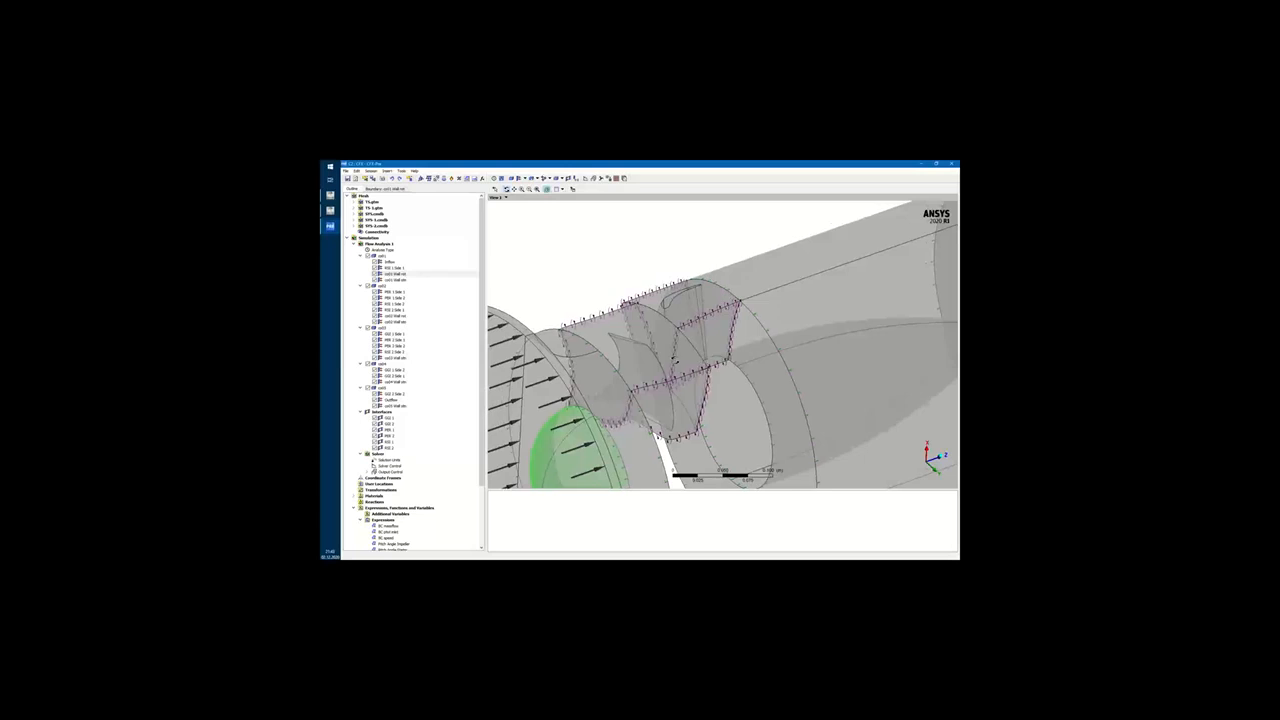
scroll(677, 316, "down", 6)
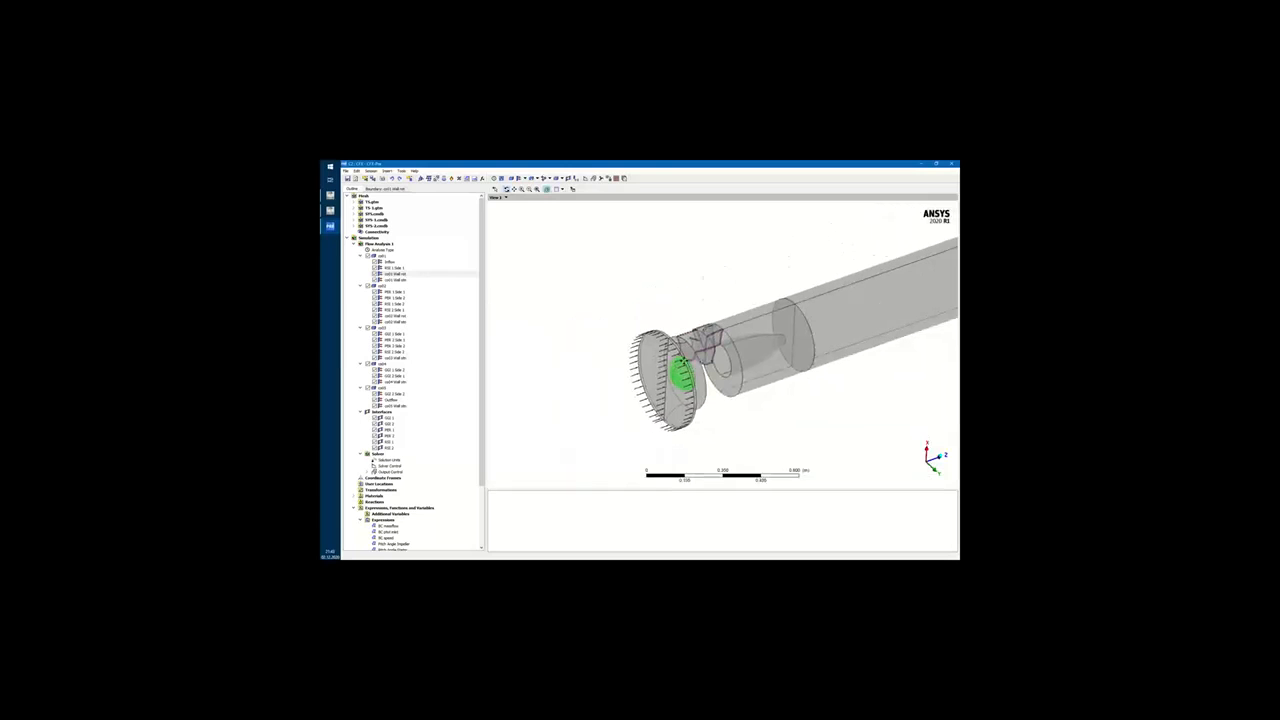
middle_click_drag(625, 334, 616, 334, "ctrl")
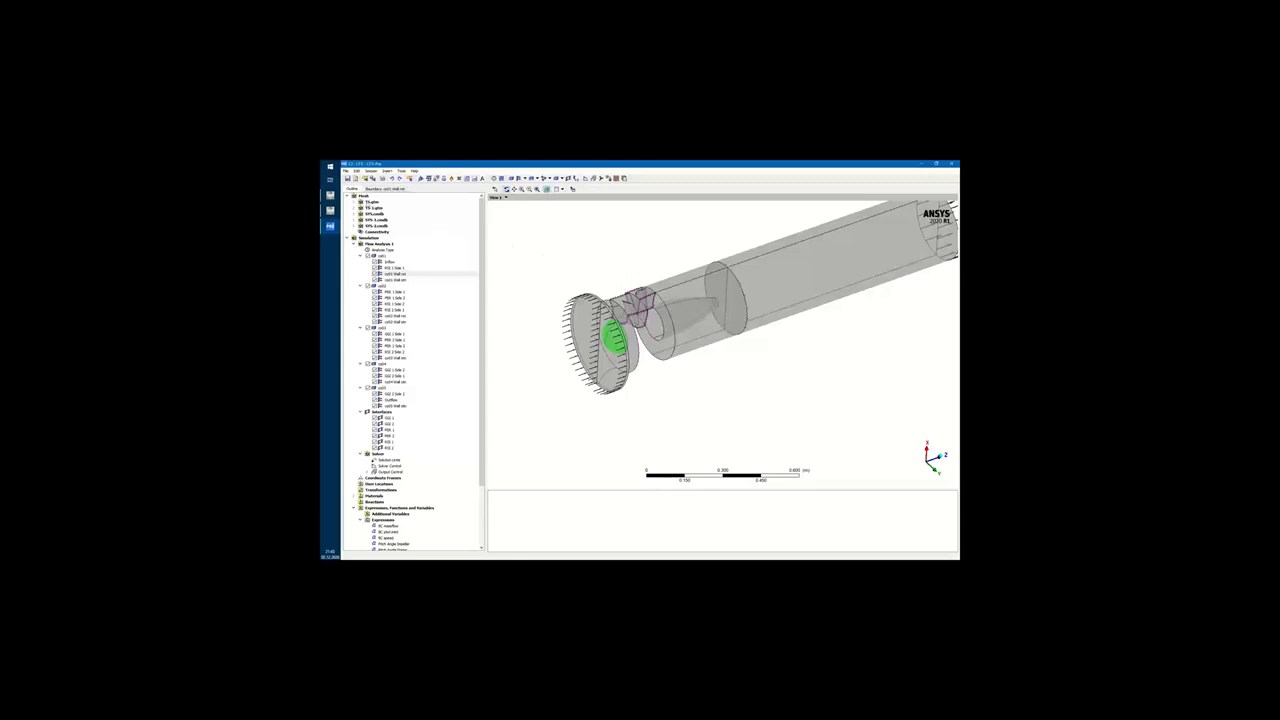
Transform the impeller mesh with a full-circle rotation about the principal axis, using multiple copies to fill the whole ring.
right_click(372, 202)
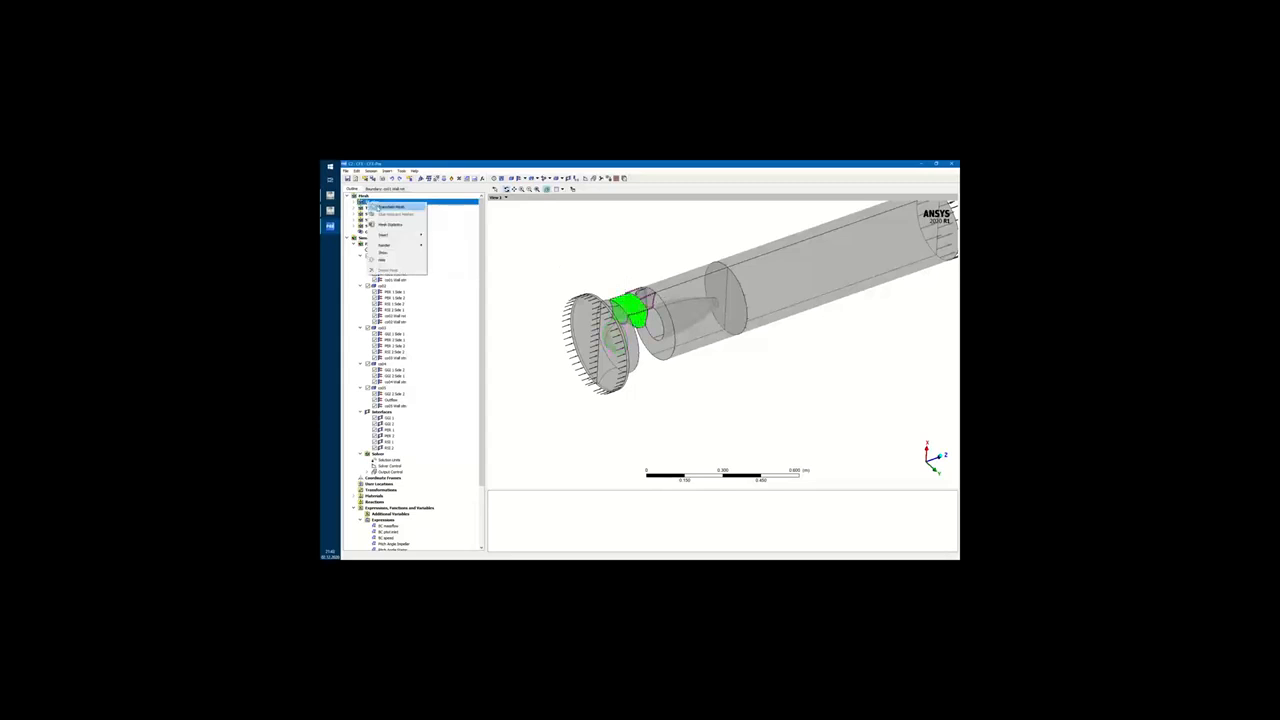
left_click(389, 206)
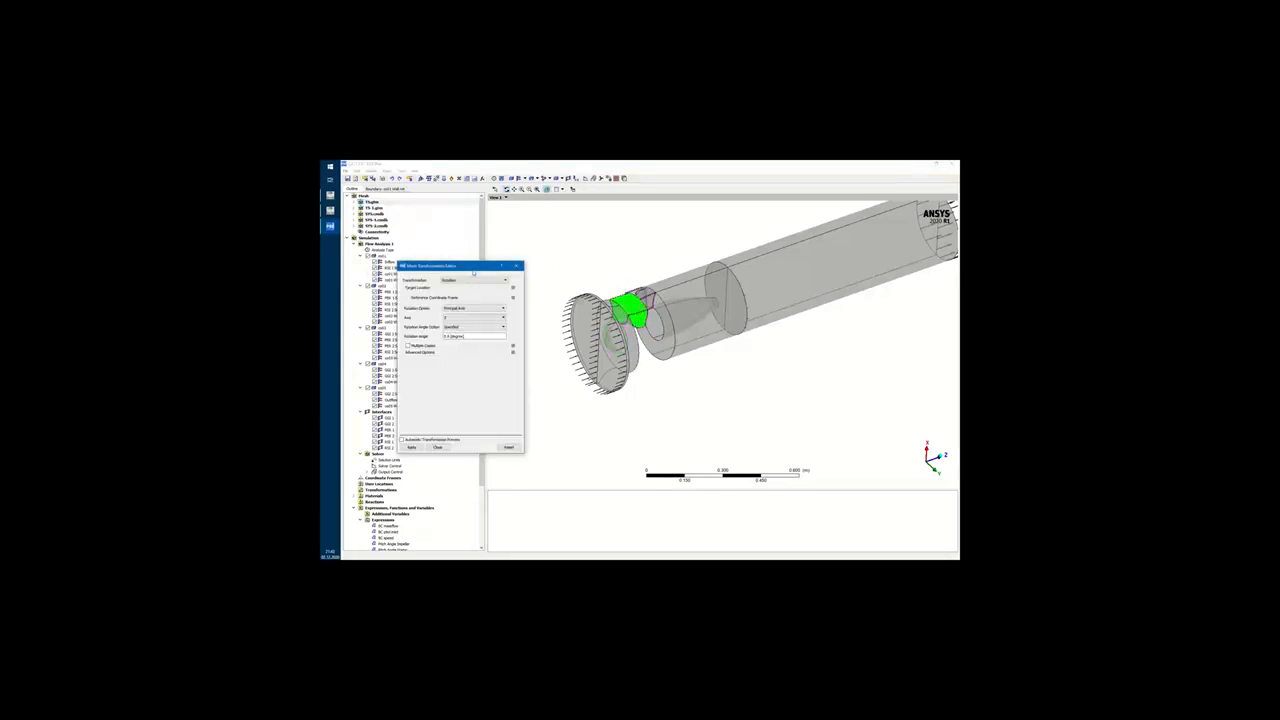
left_click(477, 326)
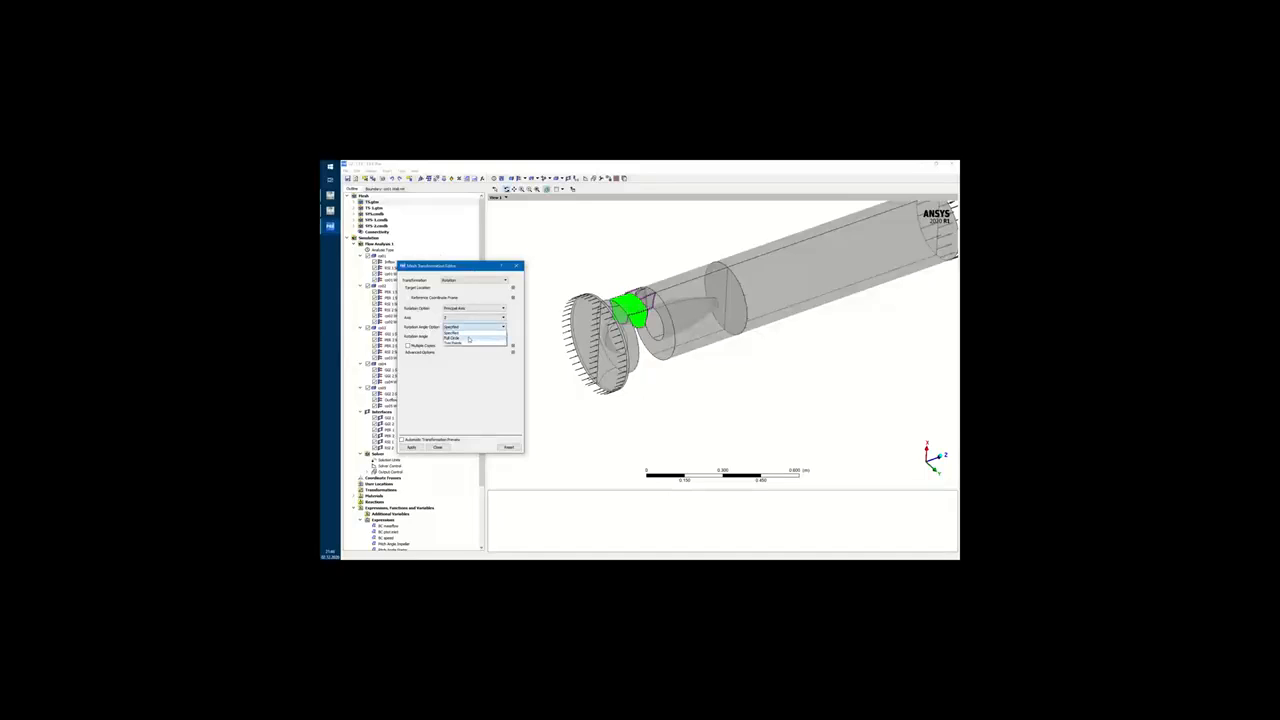
left_click(468, 338)
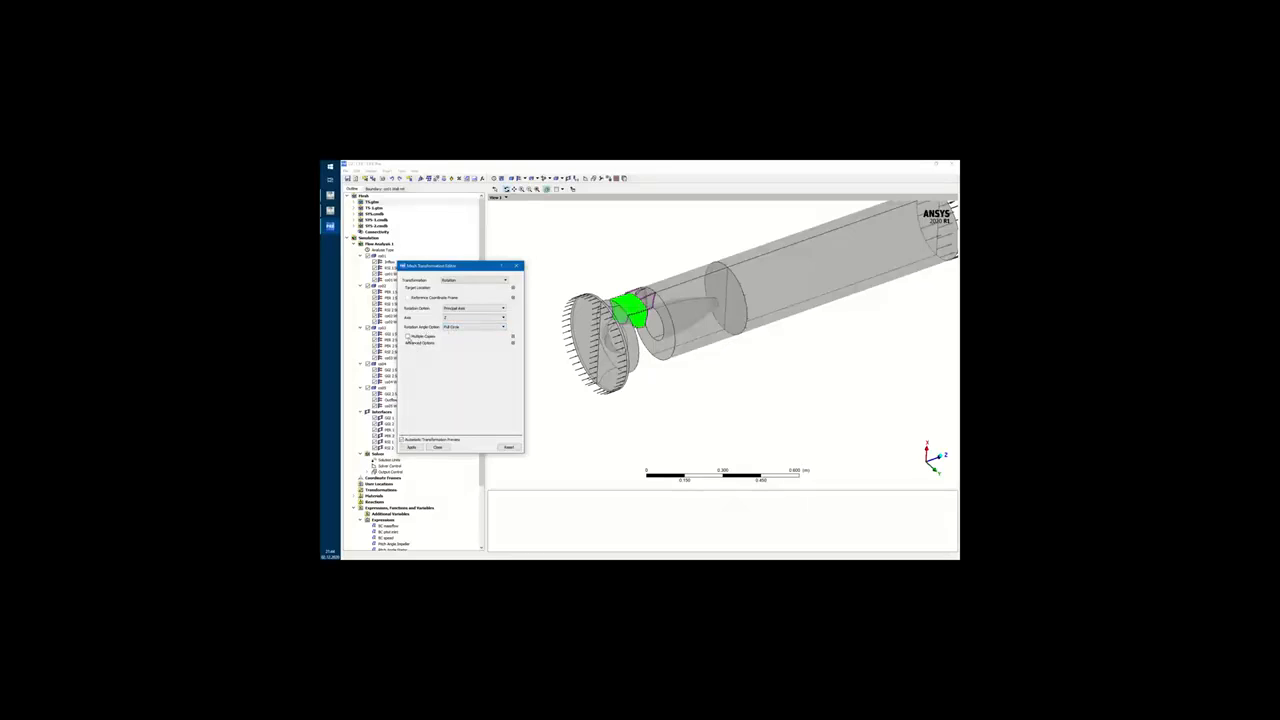
left_click(408, 336)
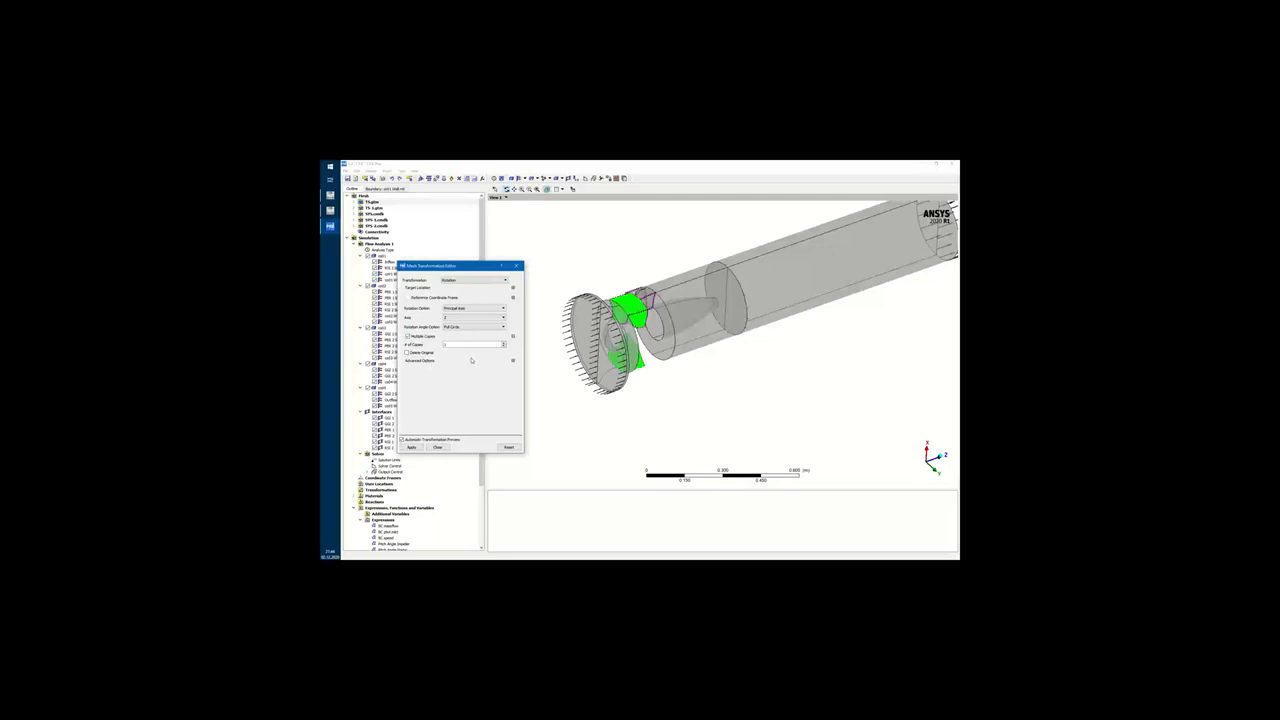
left_click(457, 344)
scroll(459, 345, "up", 5)
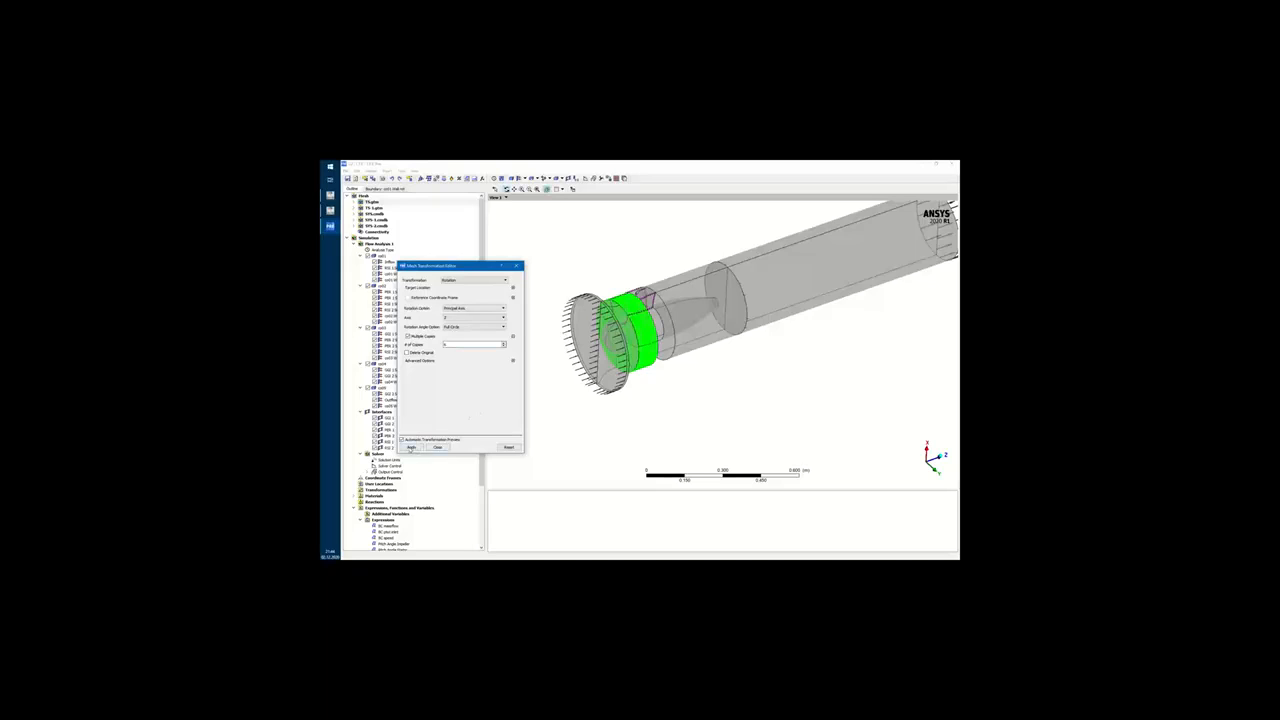
left_click(411, 447)
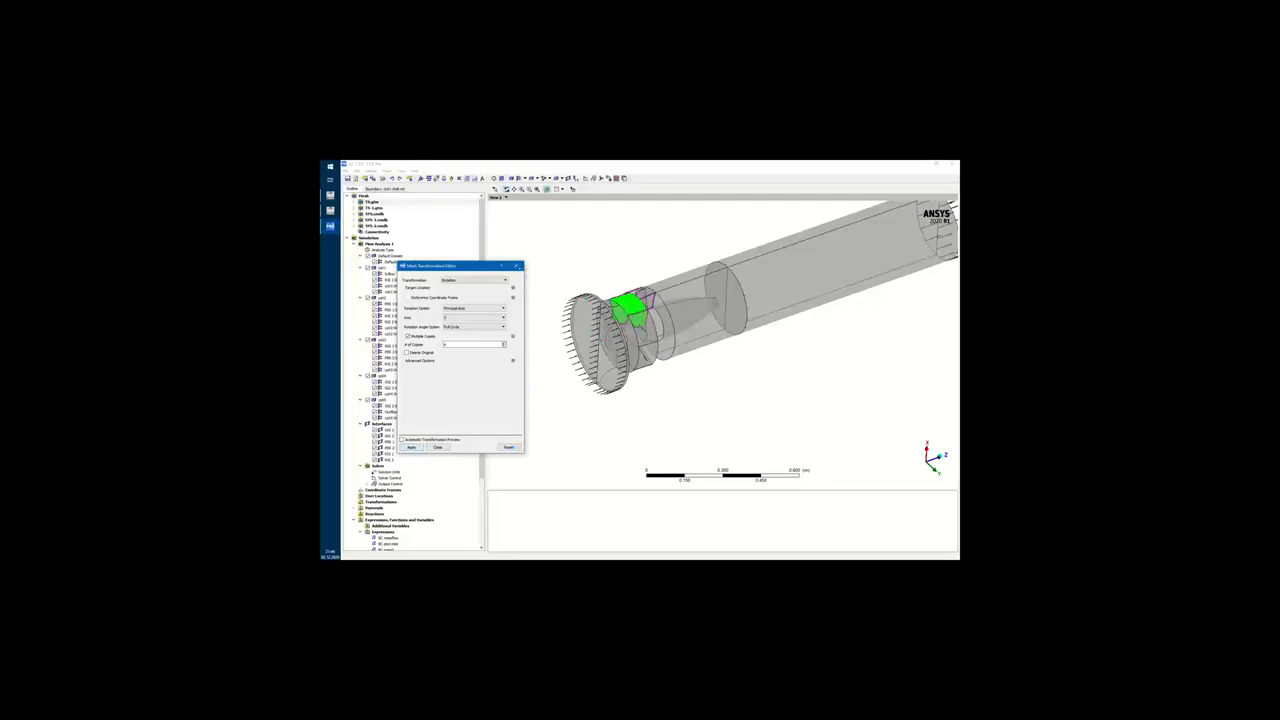
left_click(518, 267)
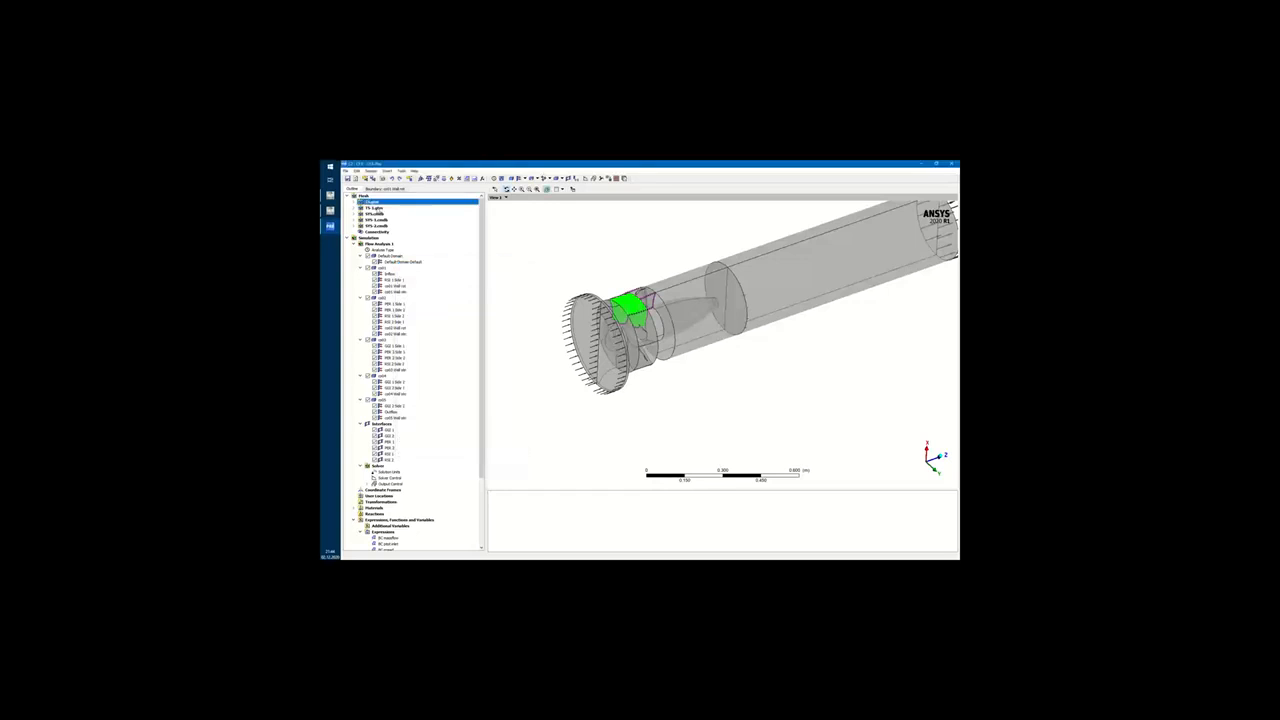
Copy the stator mesh around the full circle with a rotation transformation so its passages form a complete ring.
right_click(378, 208)
left_click(393, 213)
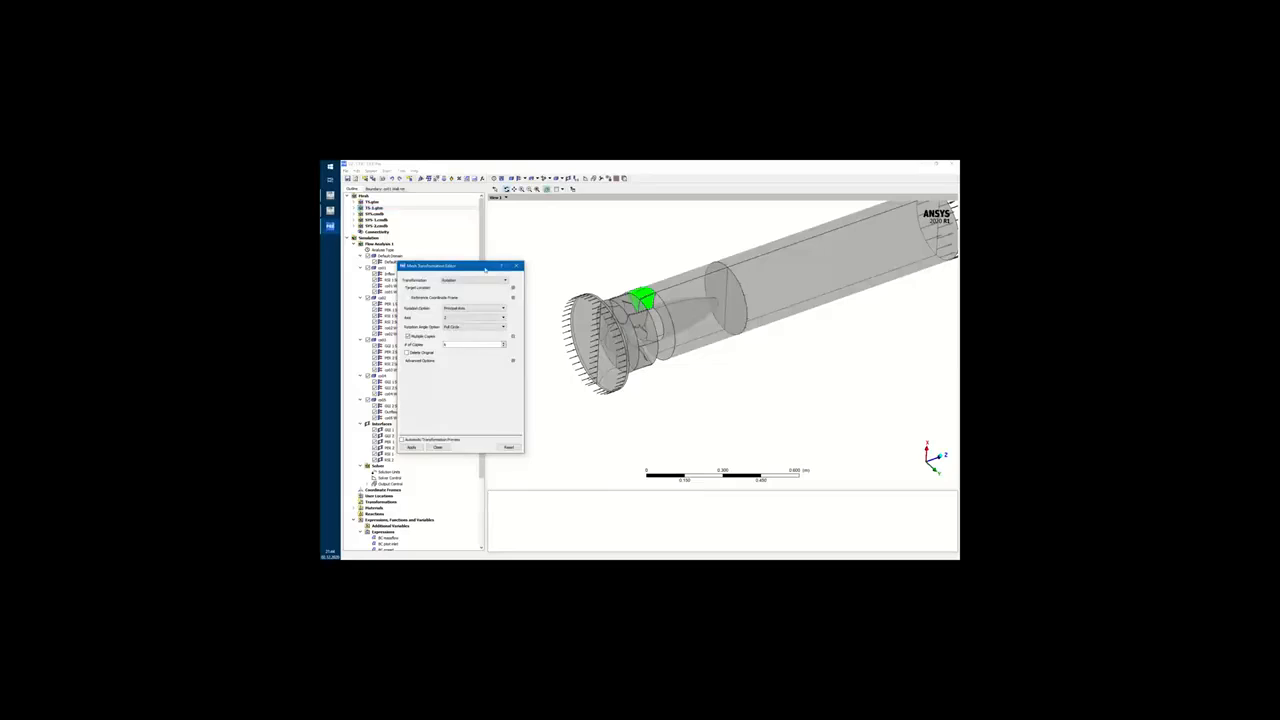
left_click(449, 344)
left_click(403, 441)
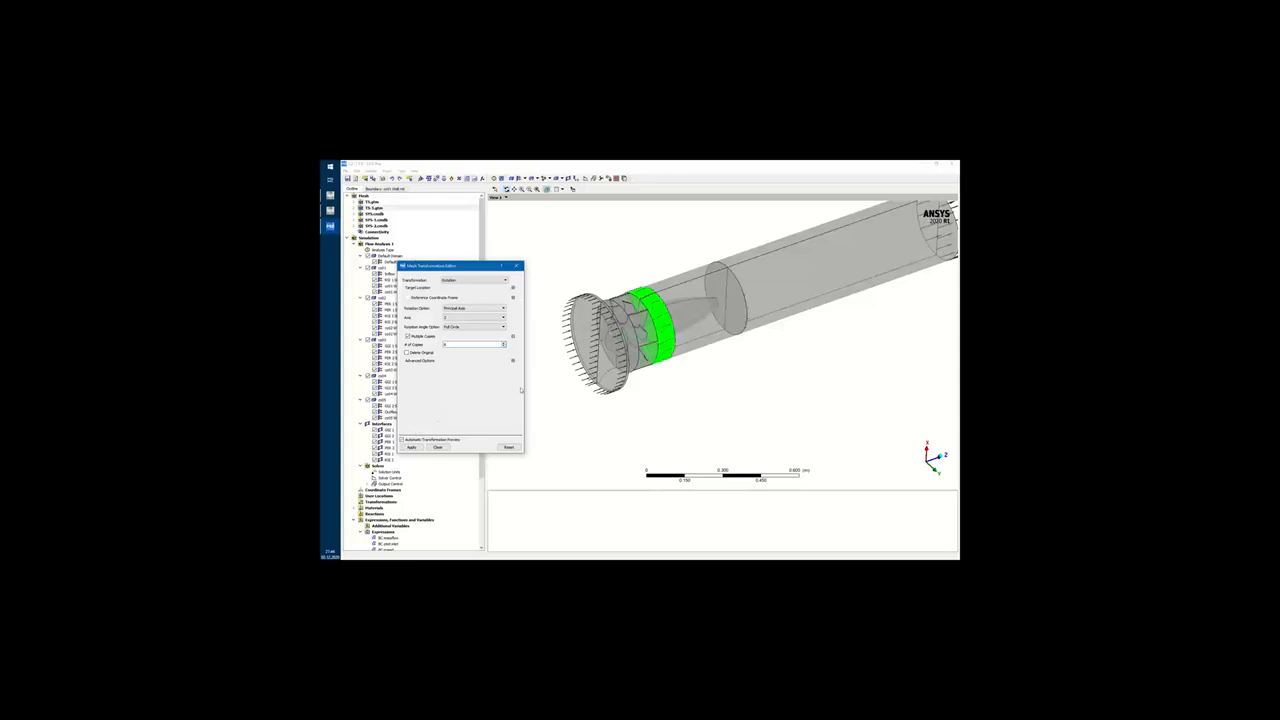
scroll(650, 308, "up", 2)
scroll(649, 309, "up", 1)
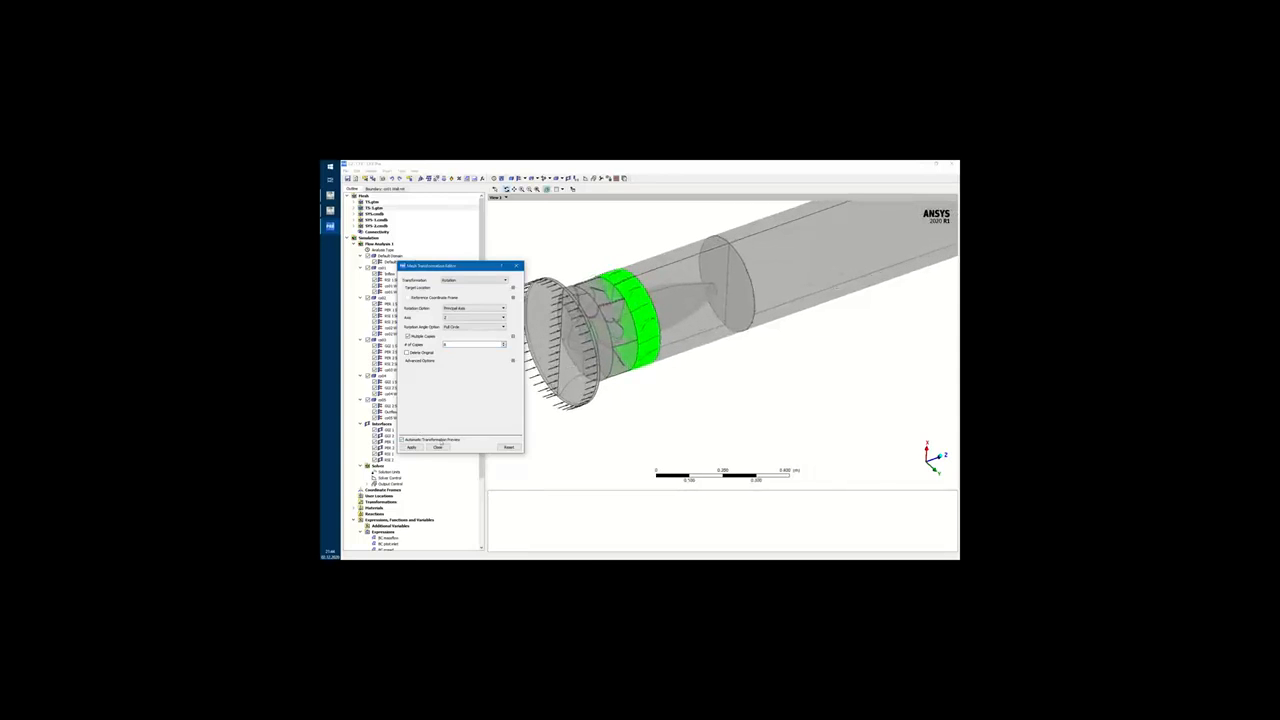
left_click(412, 447)
left_click(437, 447)
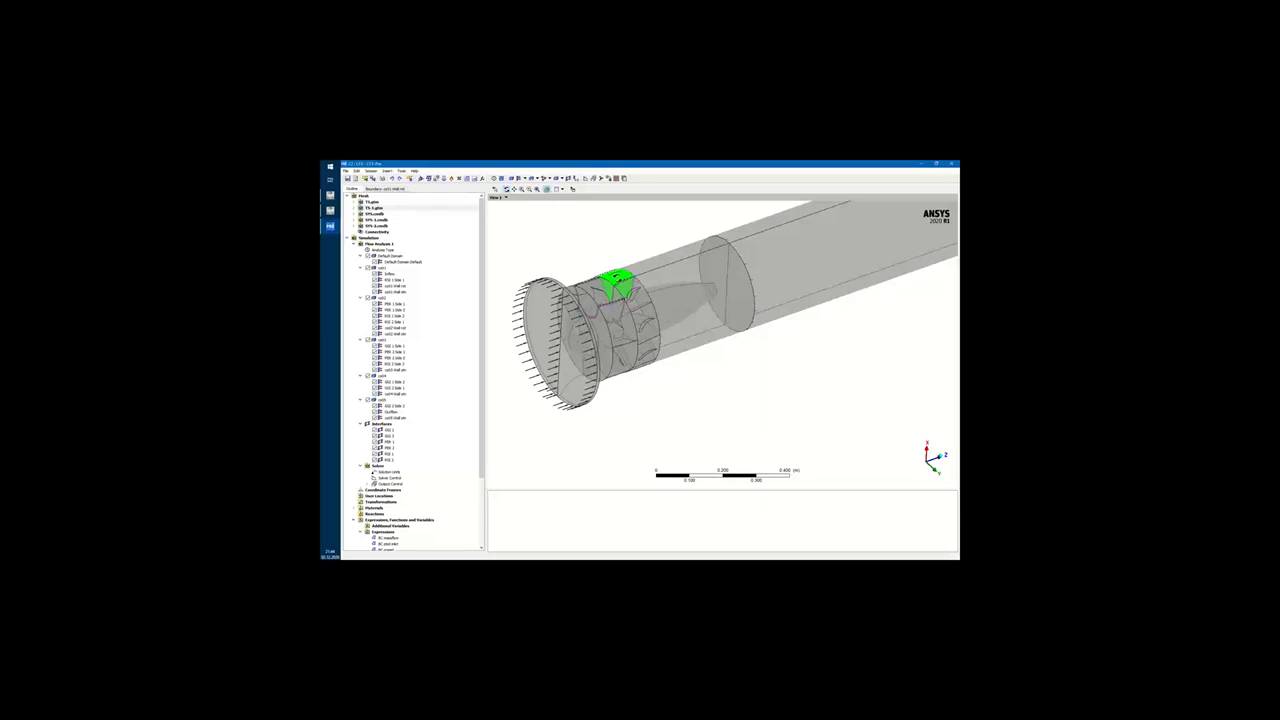
middle_click_drag(580, 276, 574, 279)
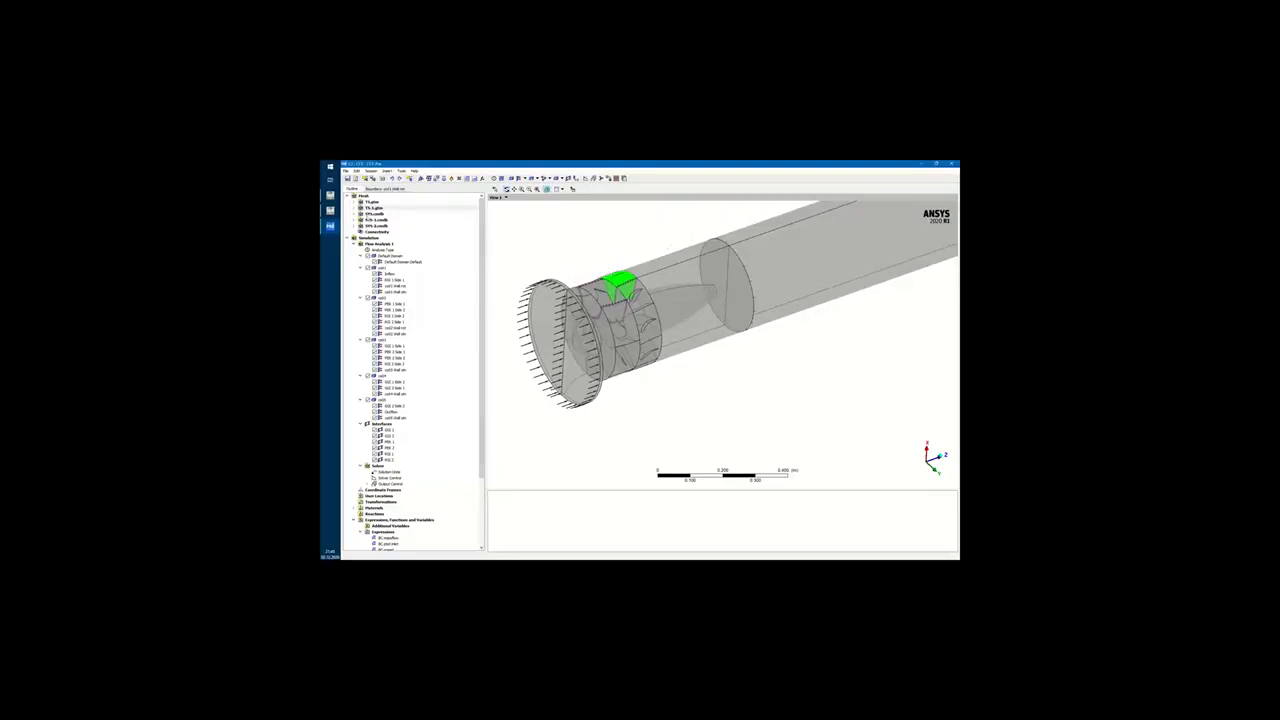
Switch to the Workbench window with the completed fan project and open its CFX Results in CFD-Post.
mouse_move(330, 211)
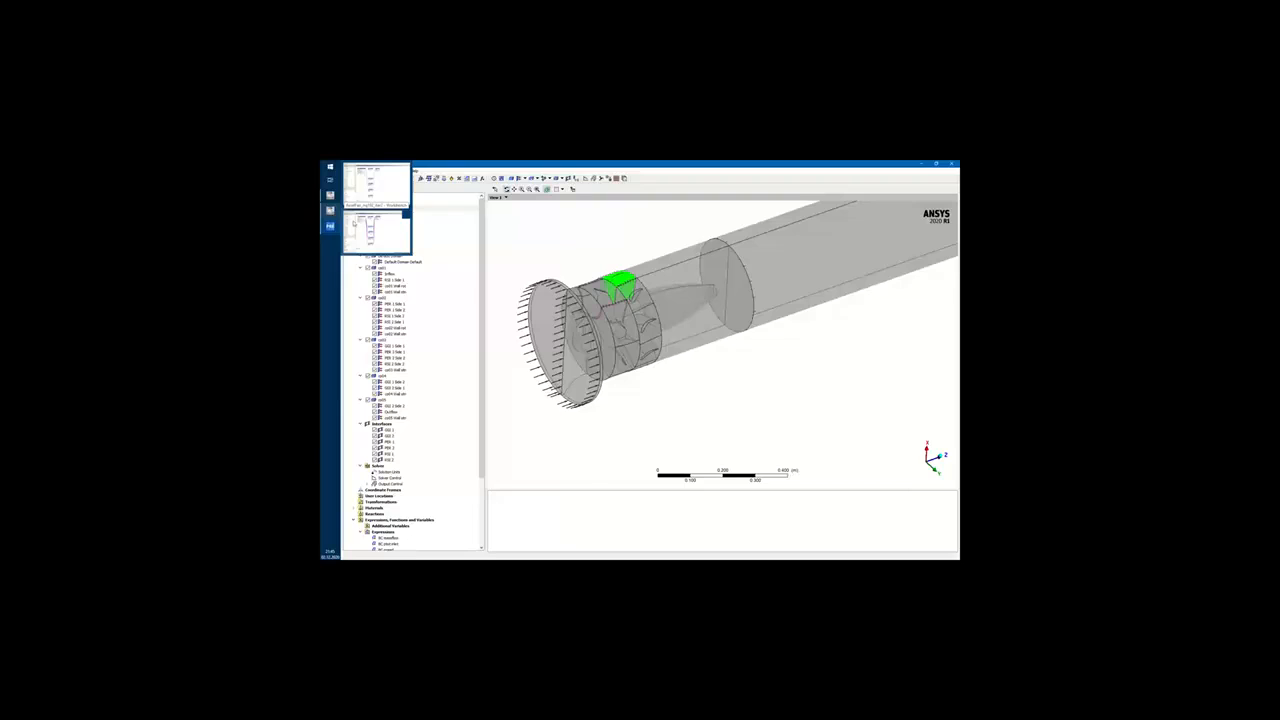
left_click(376, 184)
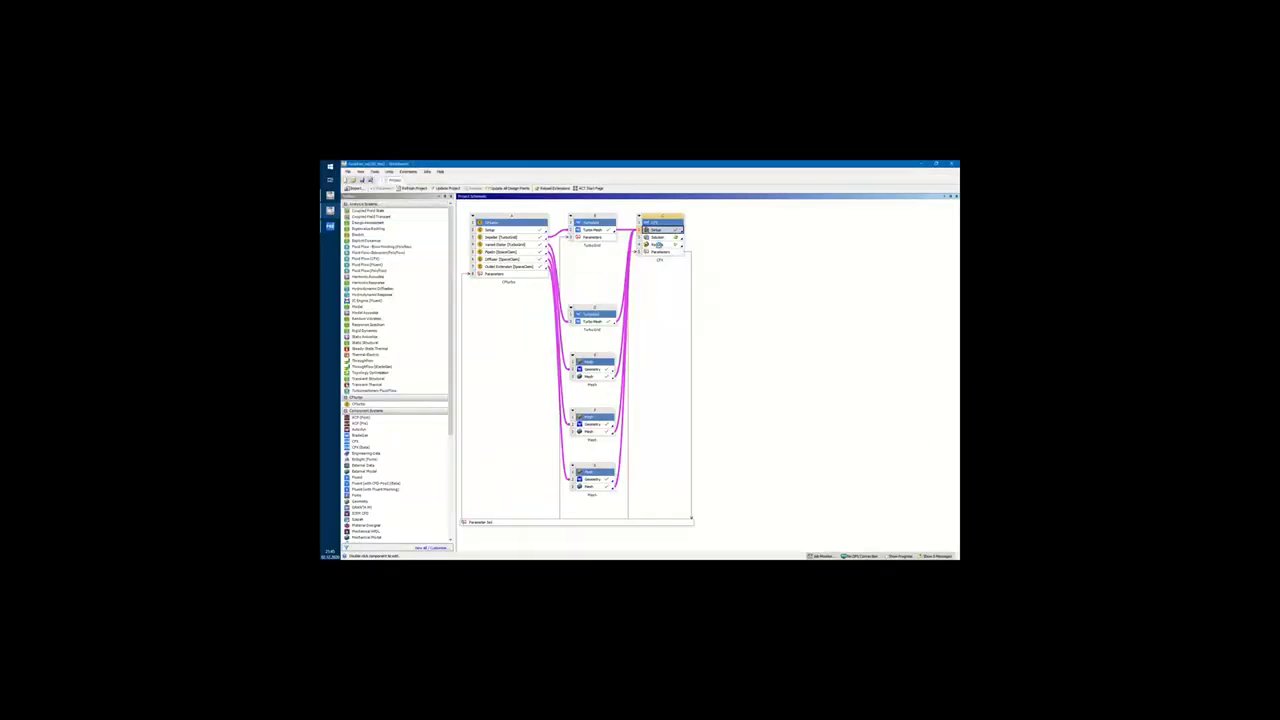
left_click(660, 245)
double_click(658, 247)
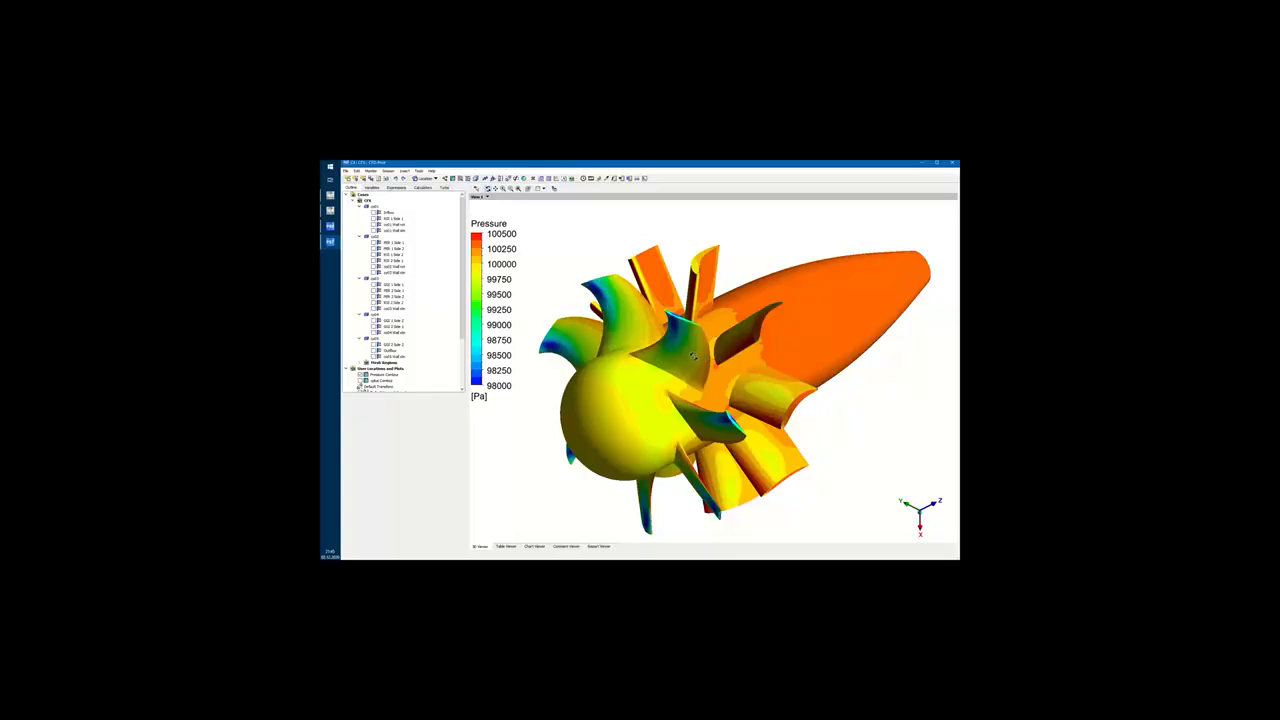
Display the velocity streamlines together with the pressure contour and view the flow through the whole fan.
scroll(392, 332, "down", 3)
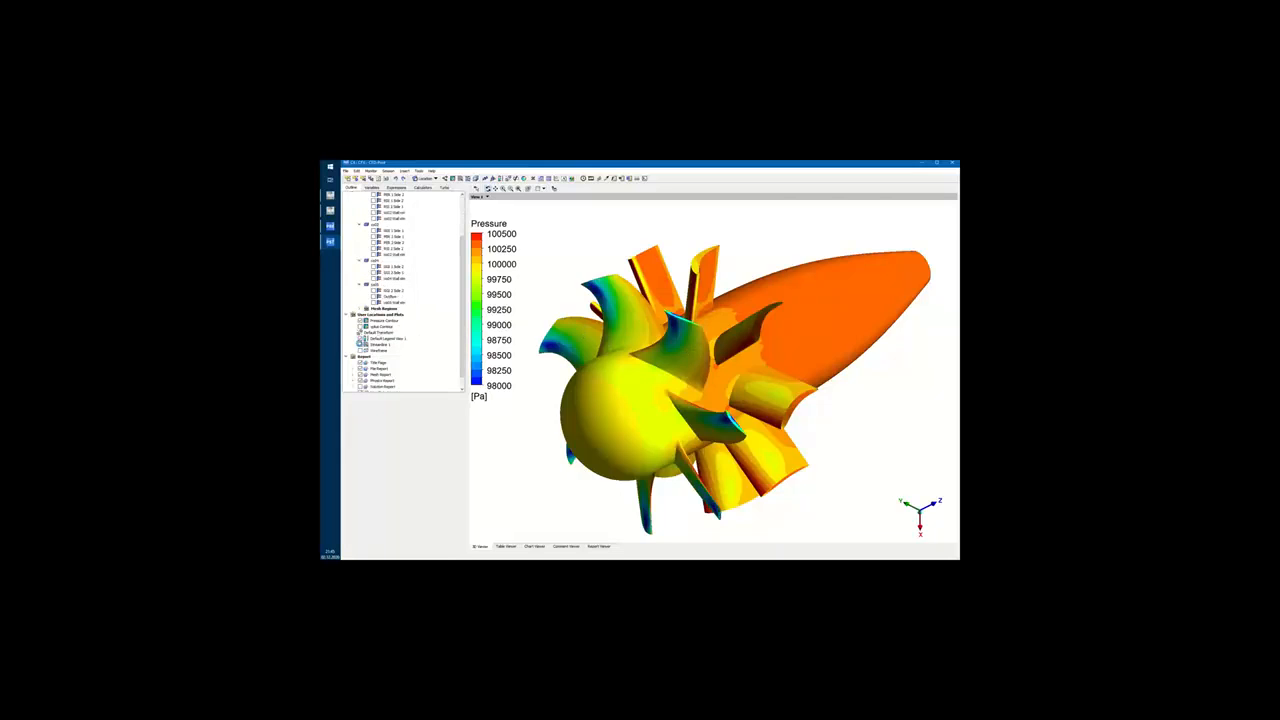
left_click(360, 344)
scroll(599, 338, "up", 1)
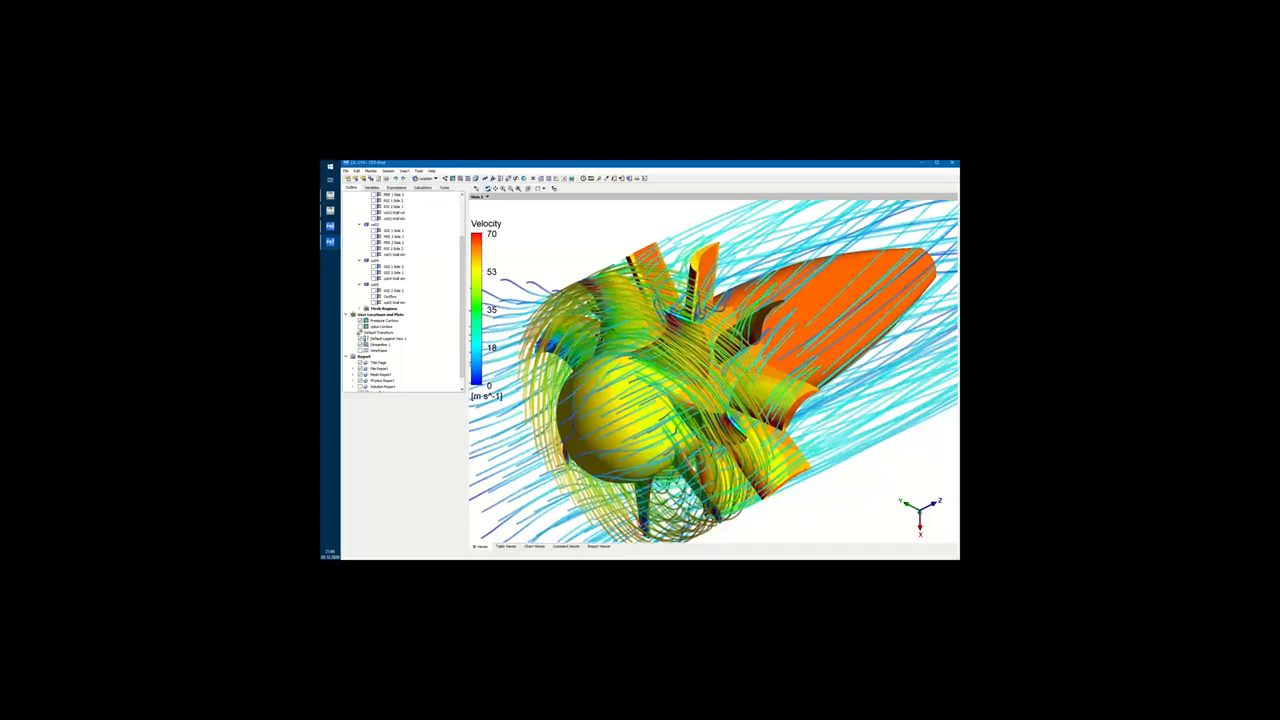
scroll(591, 344, "down", 3)
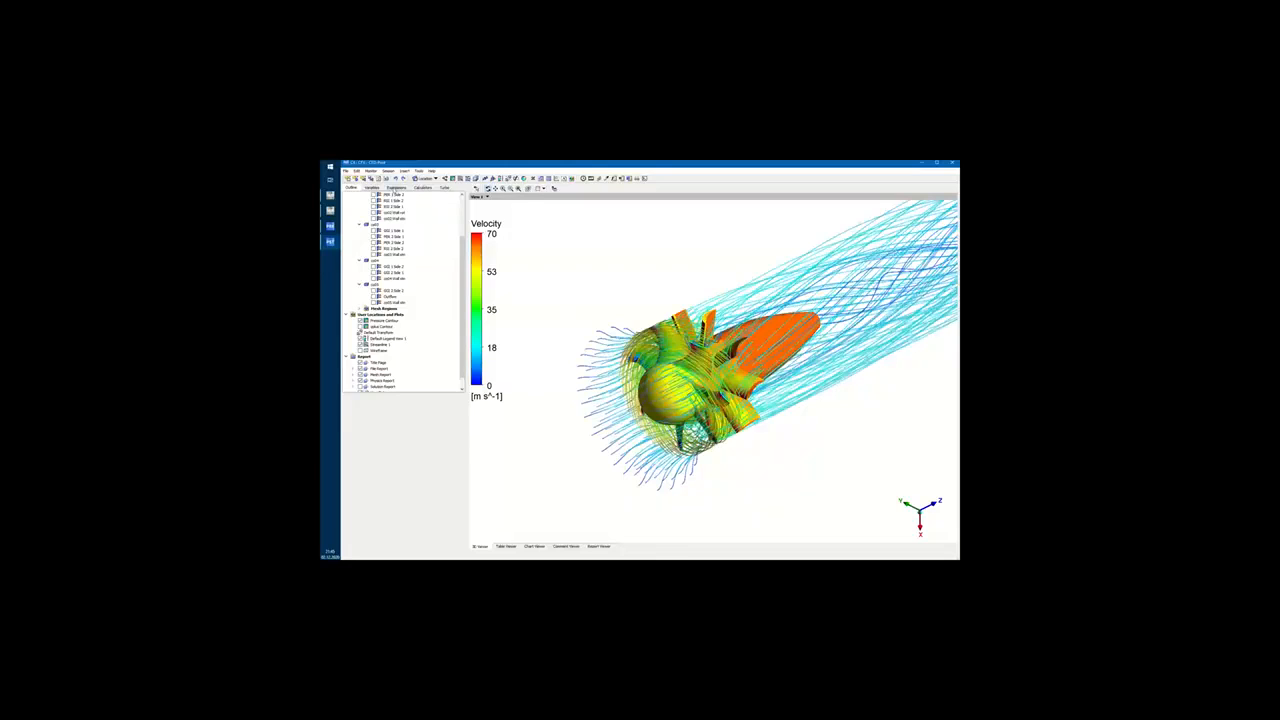
Examine the expression definitions and values for the impeller efficiency, the overall efficiency and the total pressure difference.
left_click(395, 188)
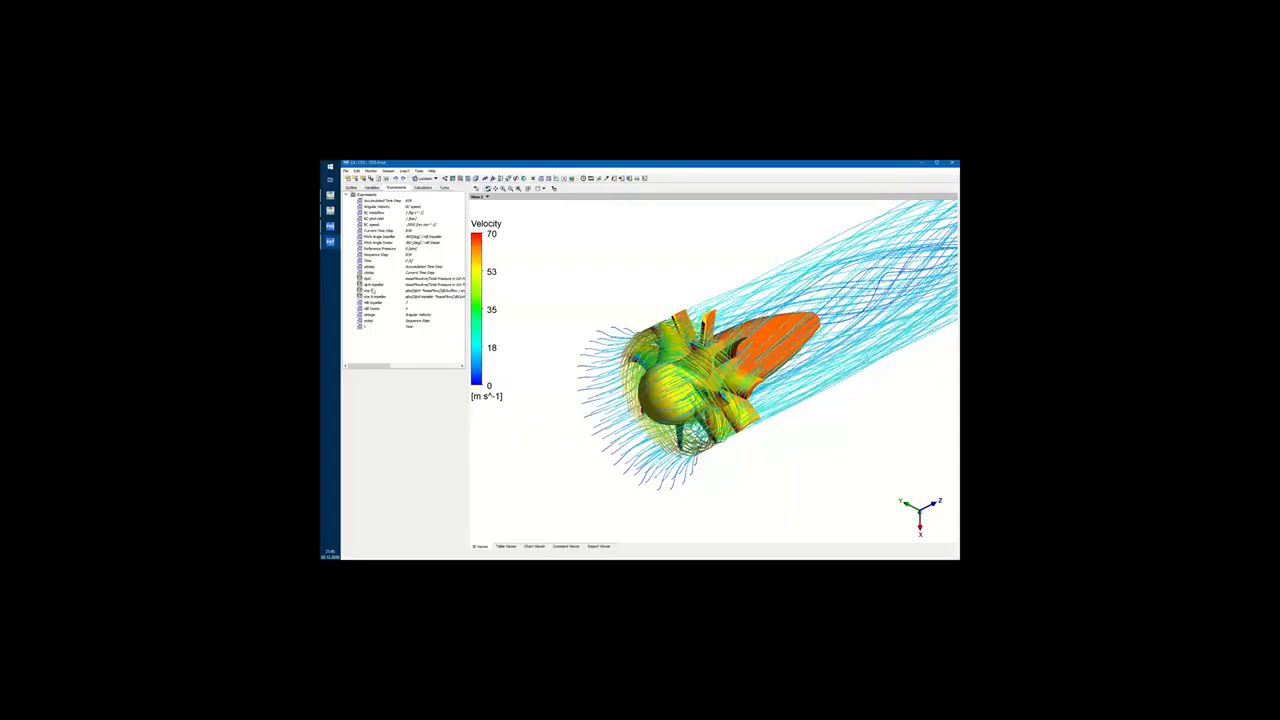
left_click(366, 297)
double_click(373, 297)
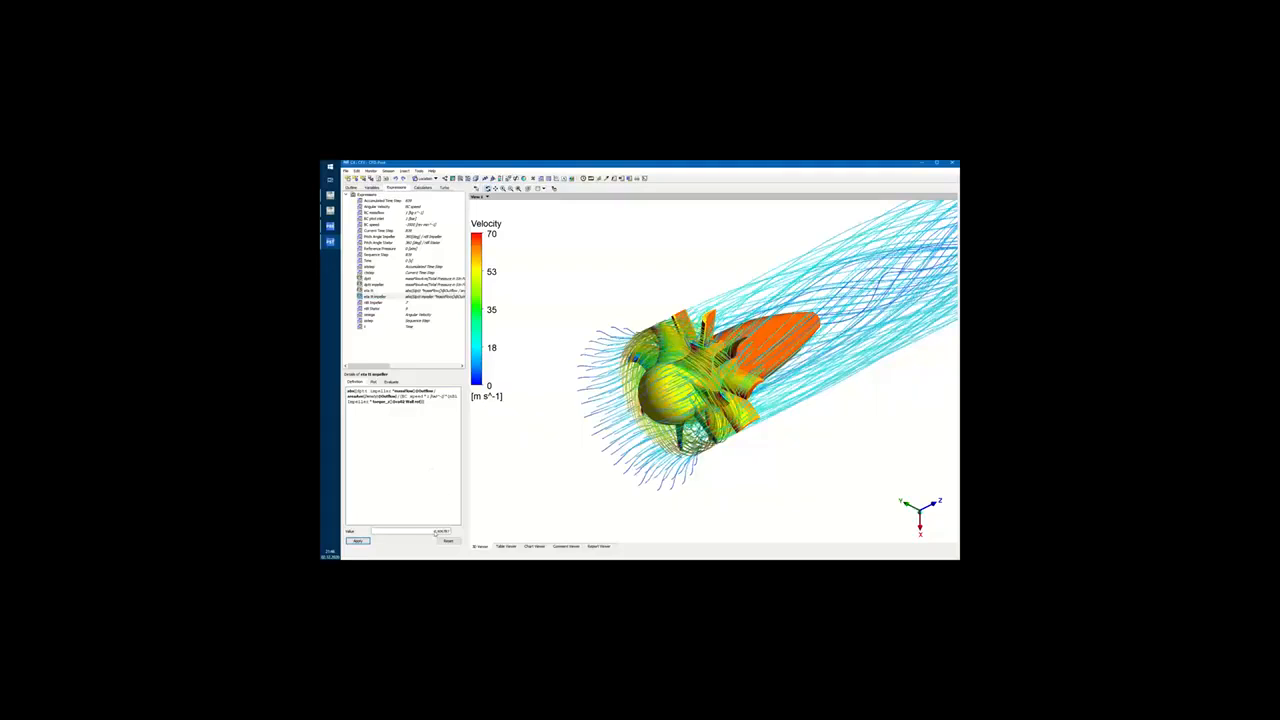
left_click_drag(436, 533, 453, 535)
left_click(371, 290)
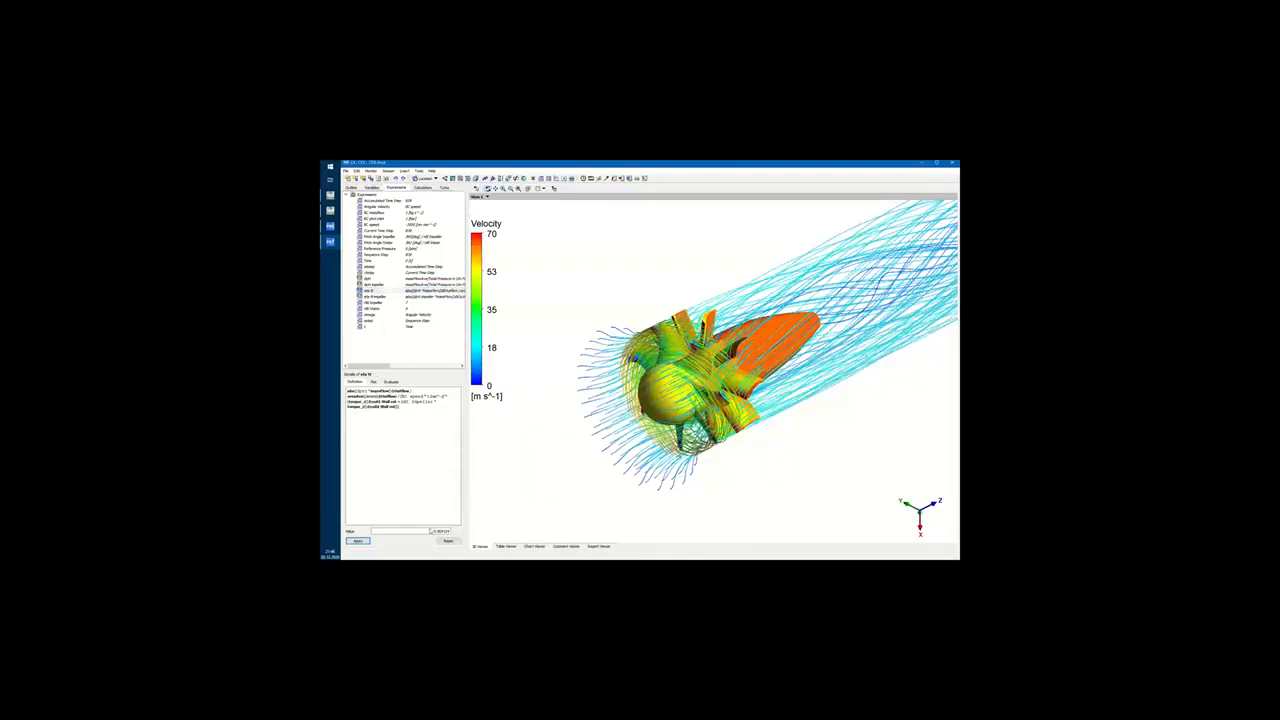
left_click_drag(435, 534, 455, 534)
left_click(367, 279)
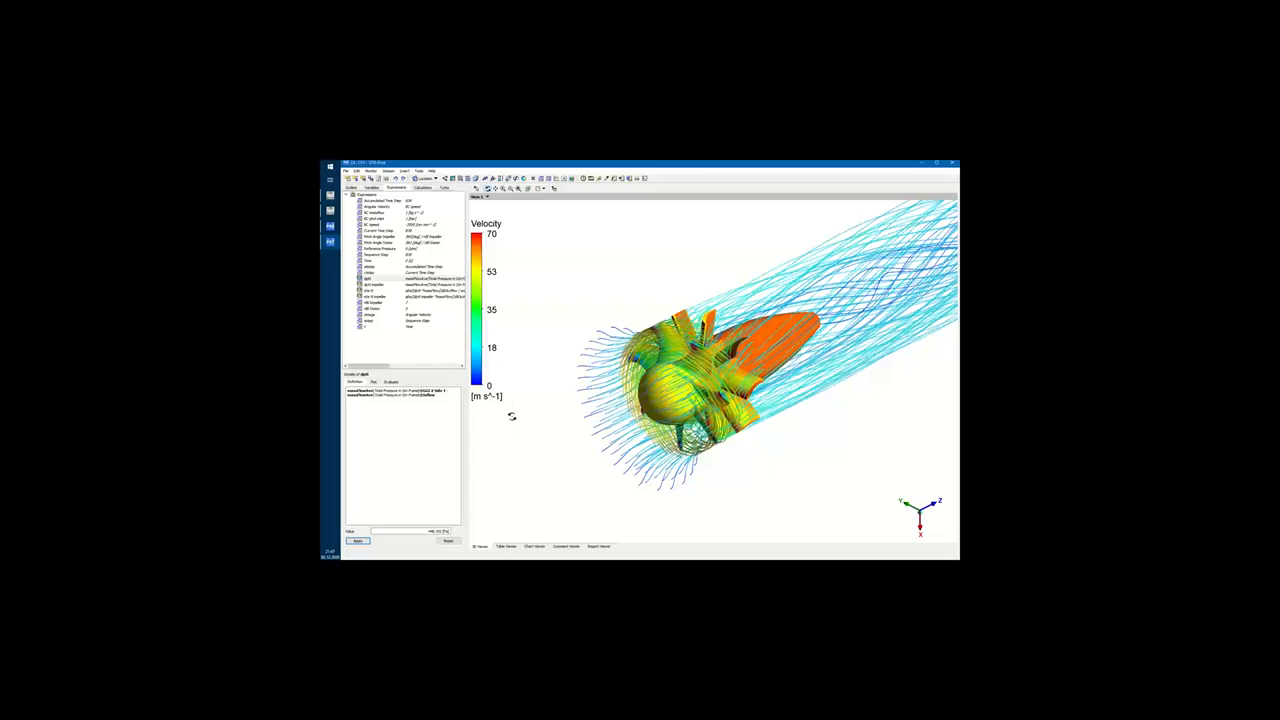
Switch to the Workbench project and open its Parameter Set.
left_click(331, 212)
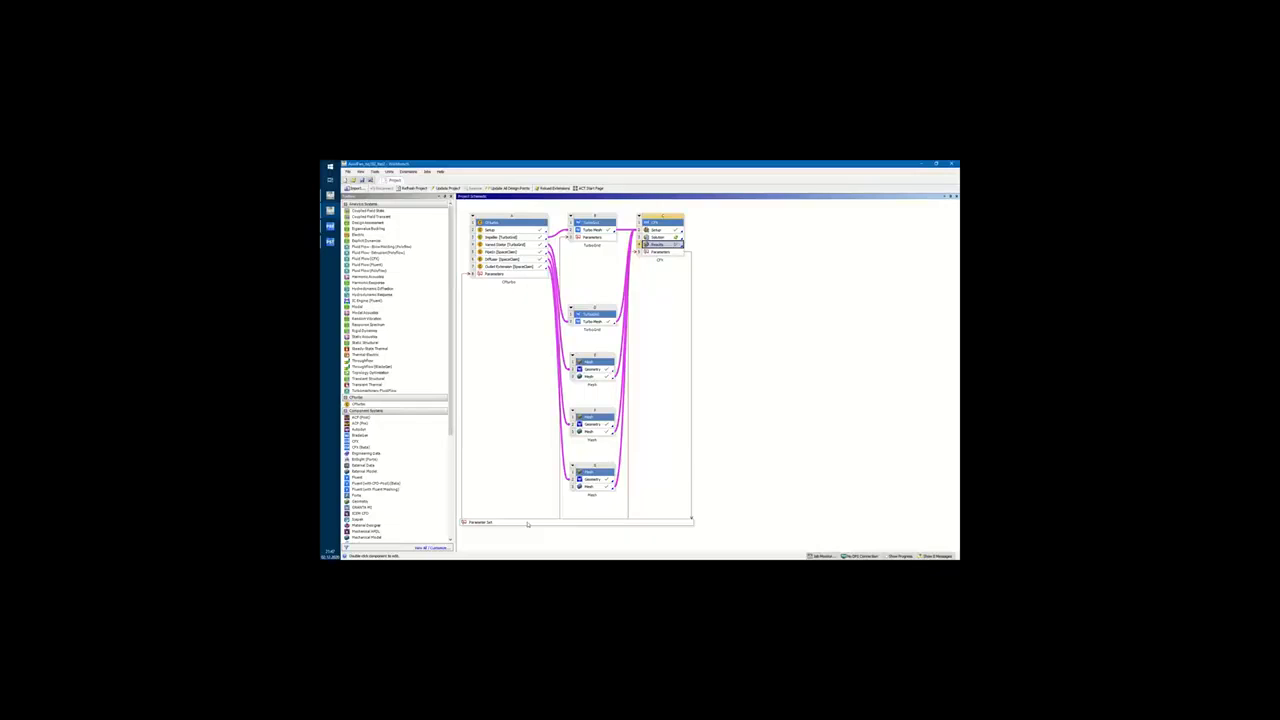
double_click(527, 522)
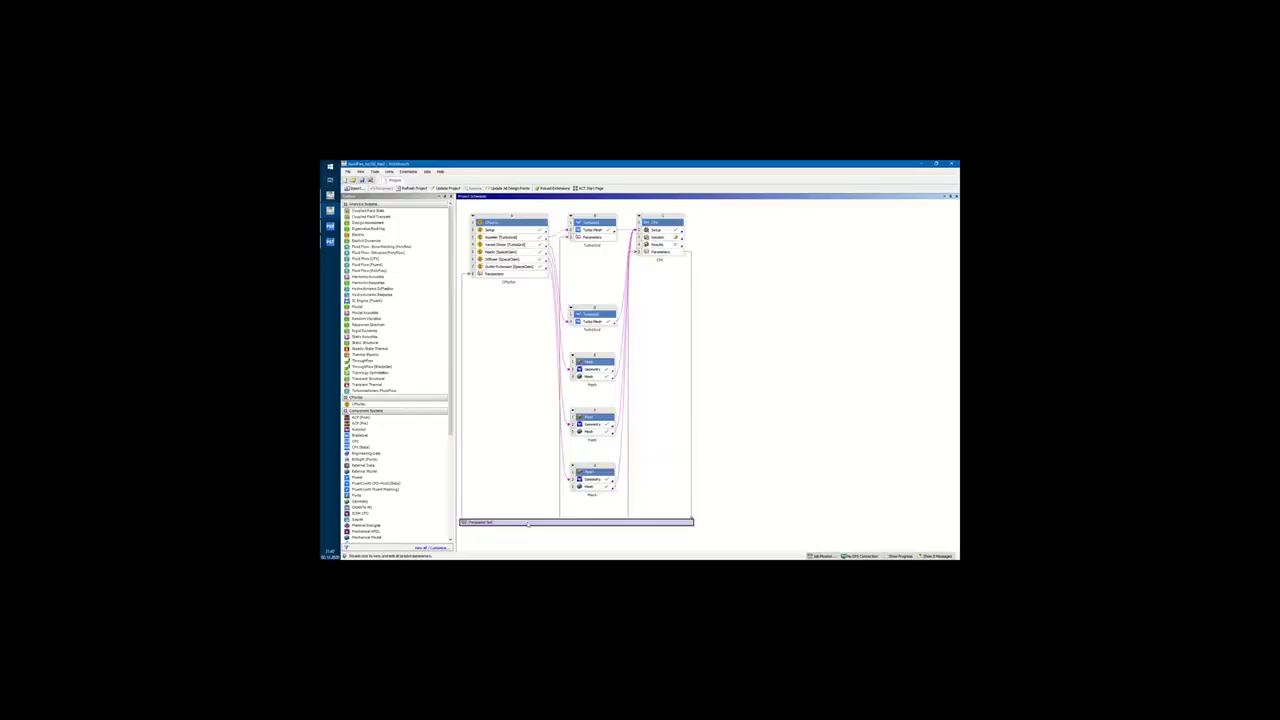
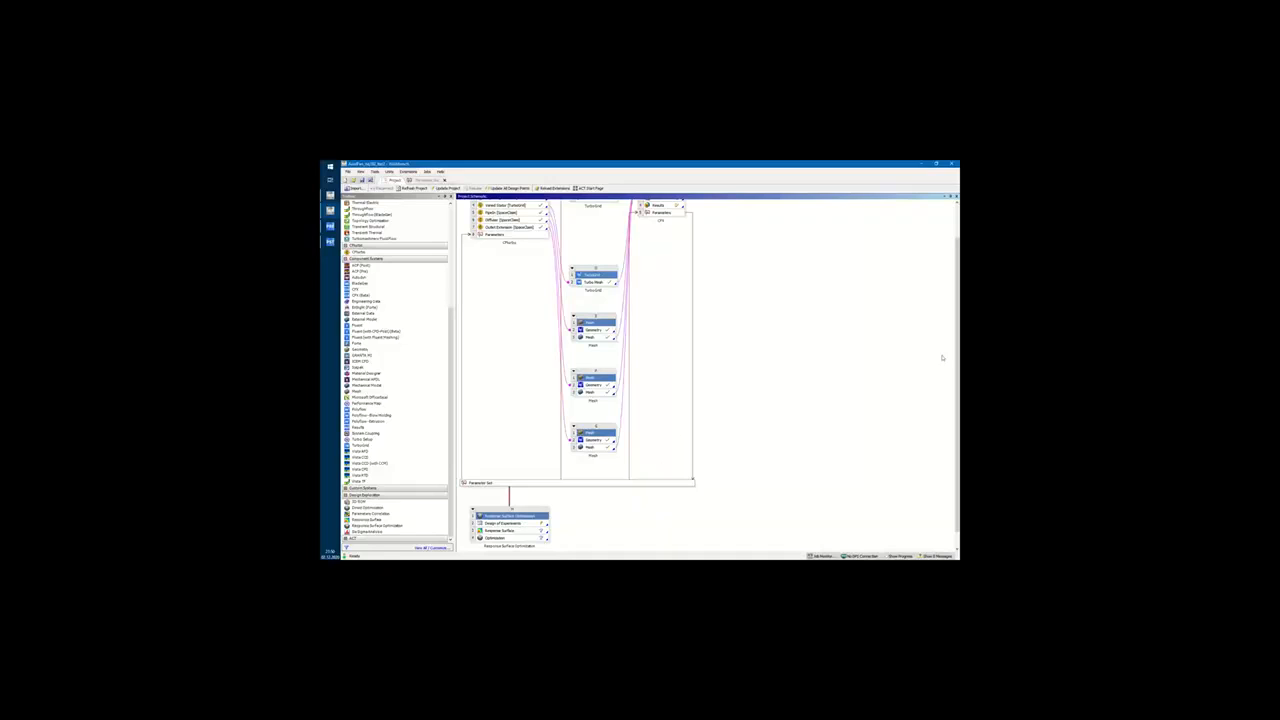
Open the CFturbo system's Setup from the project schematic and display the fan's flow domain solids in the 3D model.
scroll(789, 315, "up", 2)
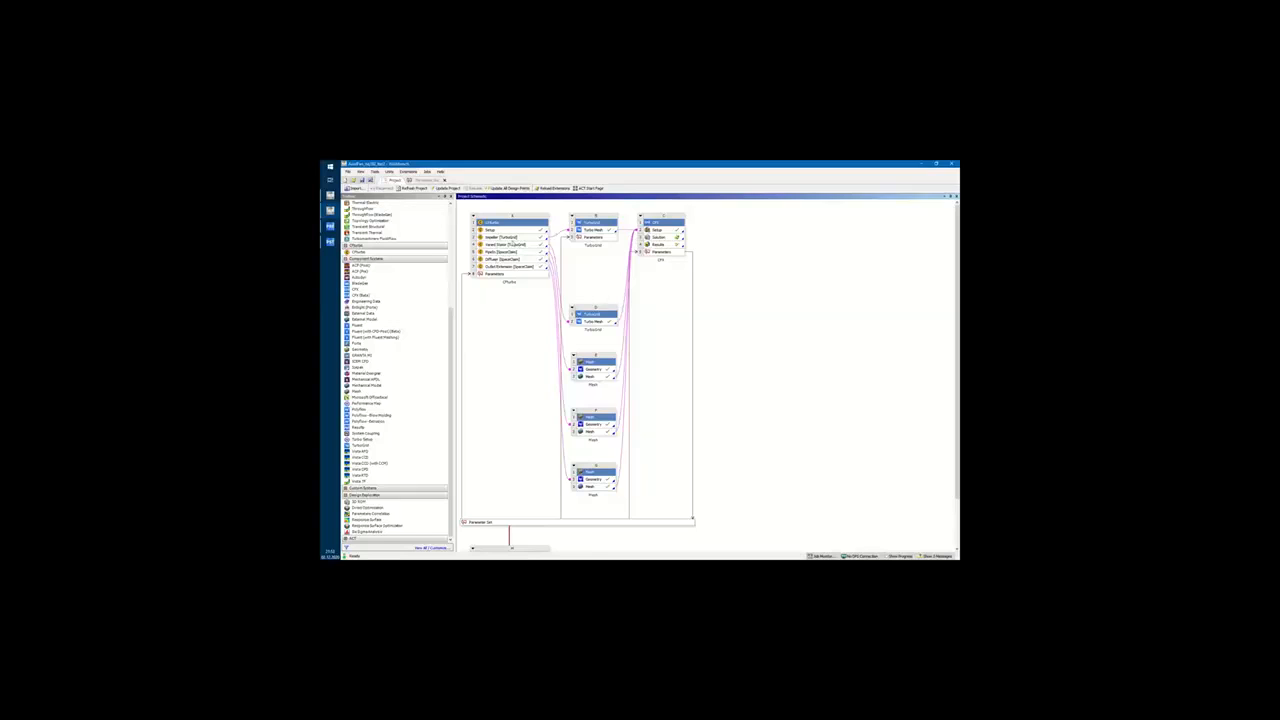
left_click(497, 232)
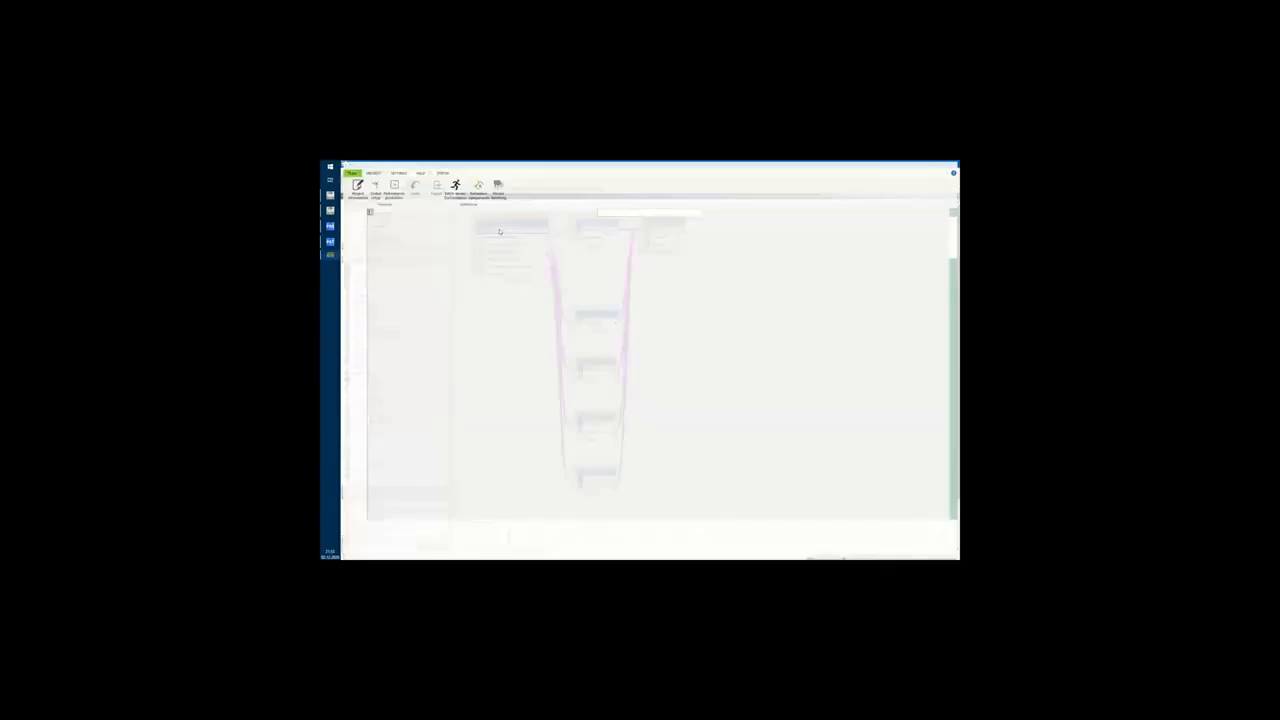
left_click(647, 212)
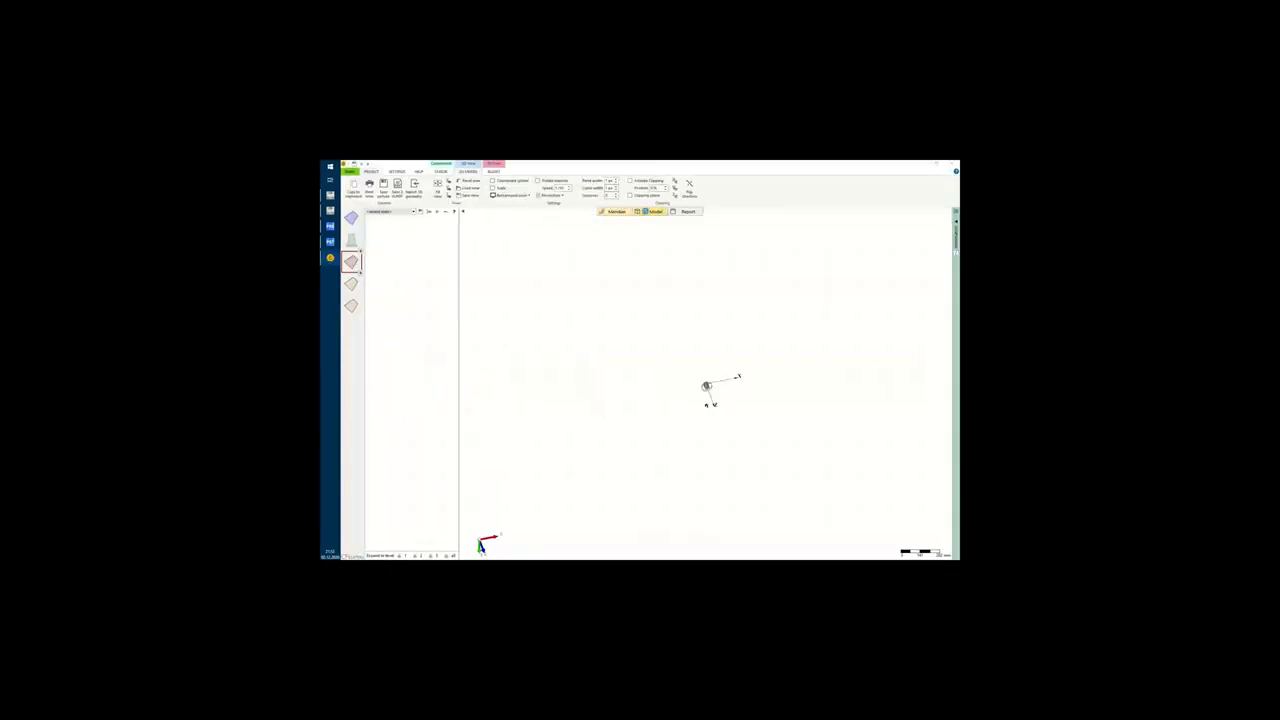
left_click_drag(532, 252, 573, 299)
left_click(412, 212)
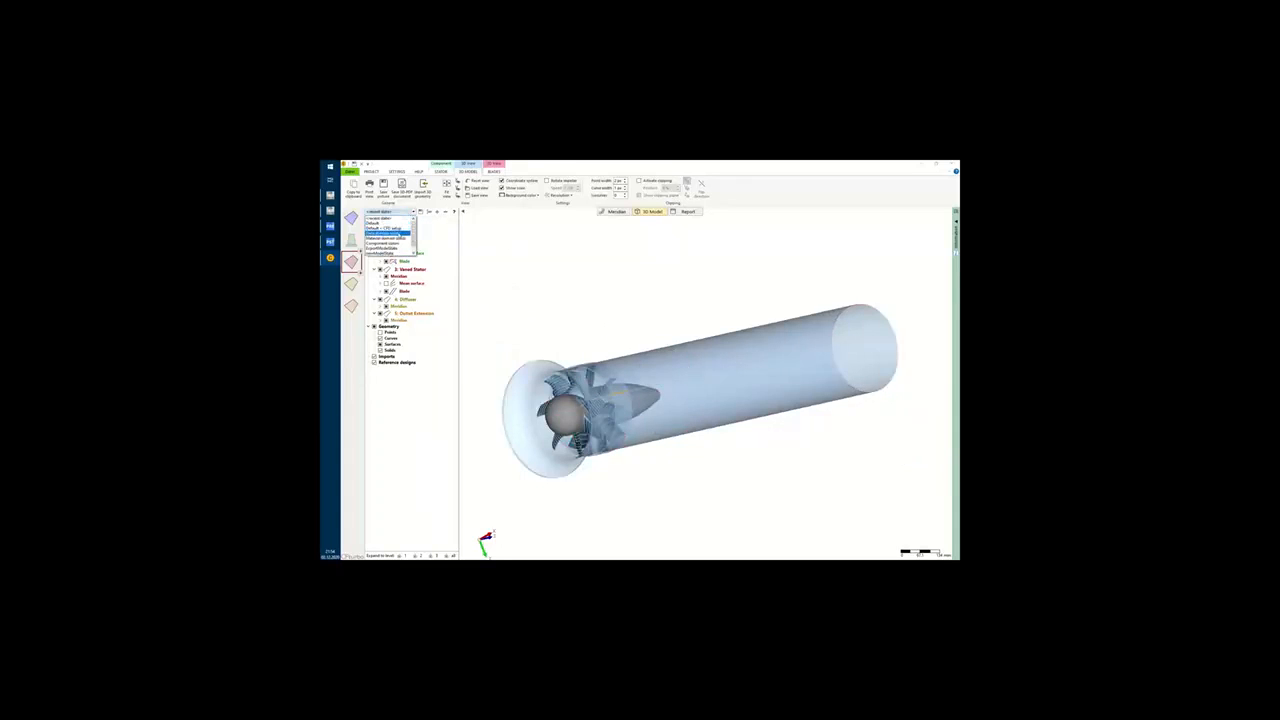
left_click(383, 233)
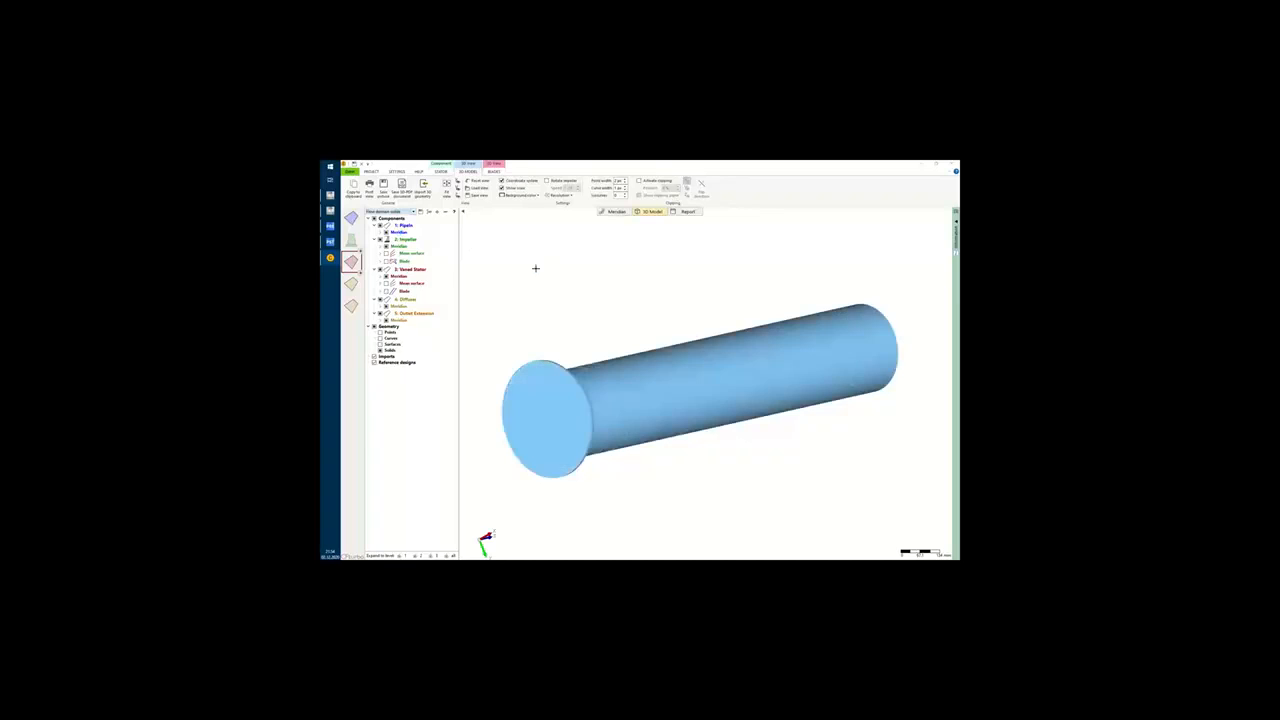
mouse_move(537, 277)
left_mouse_down()
mouse_move(503, 291)
mouse_move(518, 288)
left_mouse_up()
Run the model finishing for the vaned stator with solid trimming at hub and shroud, and also for the impeller.
left_click(372, 172)
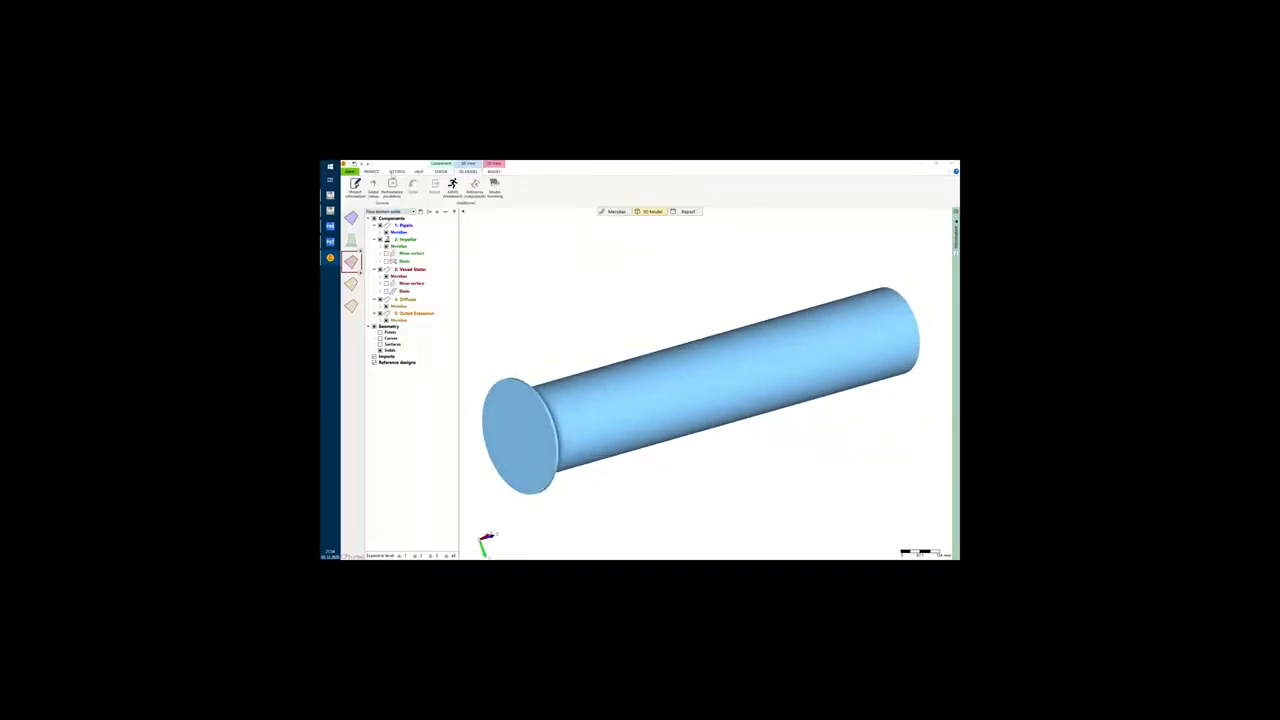
left_click(495, 188)
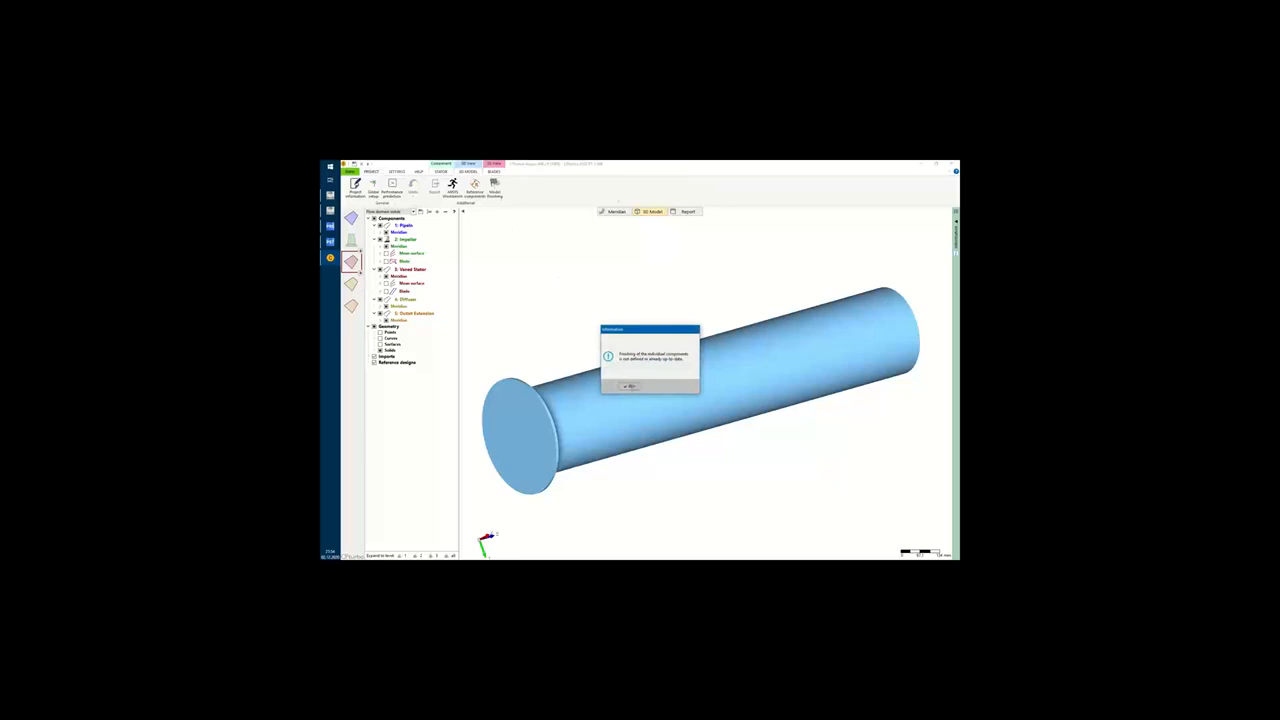
left_click(630, 386)
mouse_move(490, 366)
left_click(502, 413)
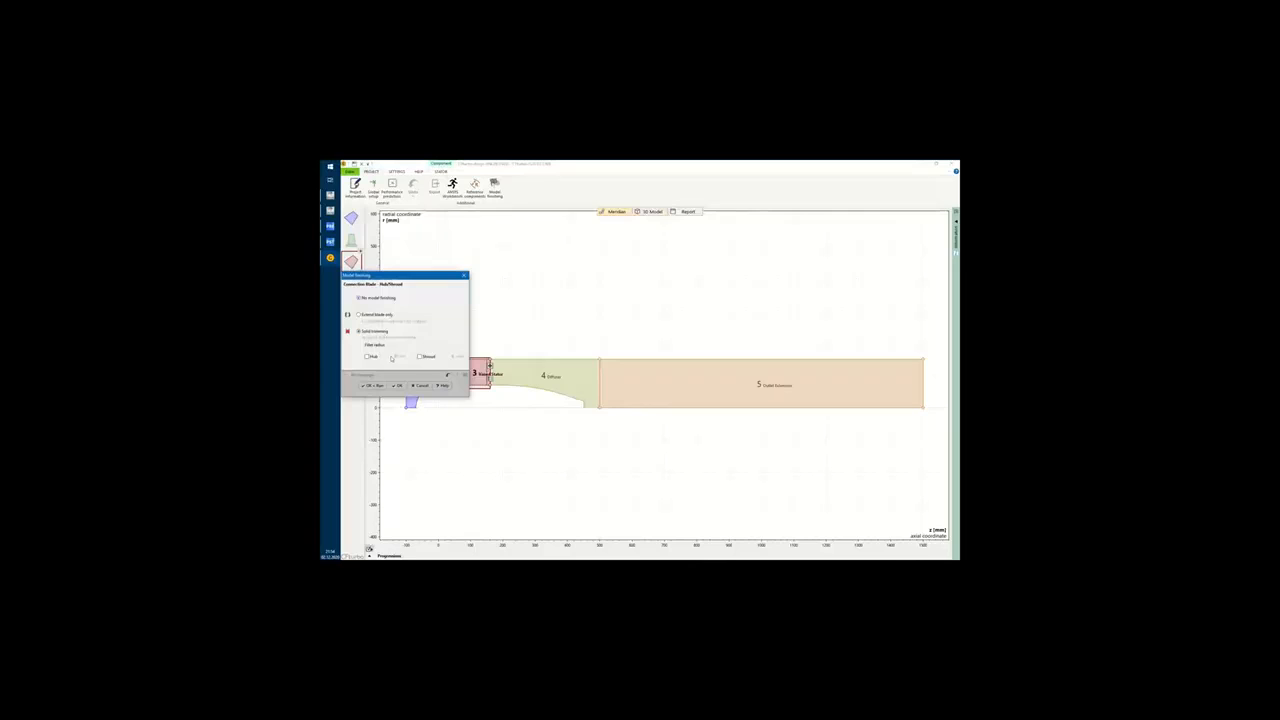
left_click(372, 386)
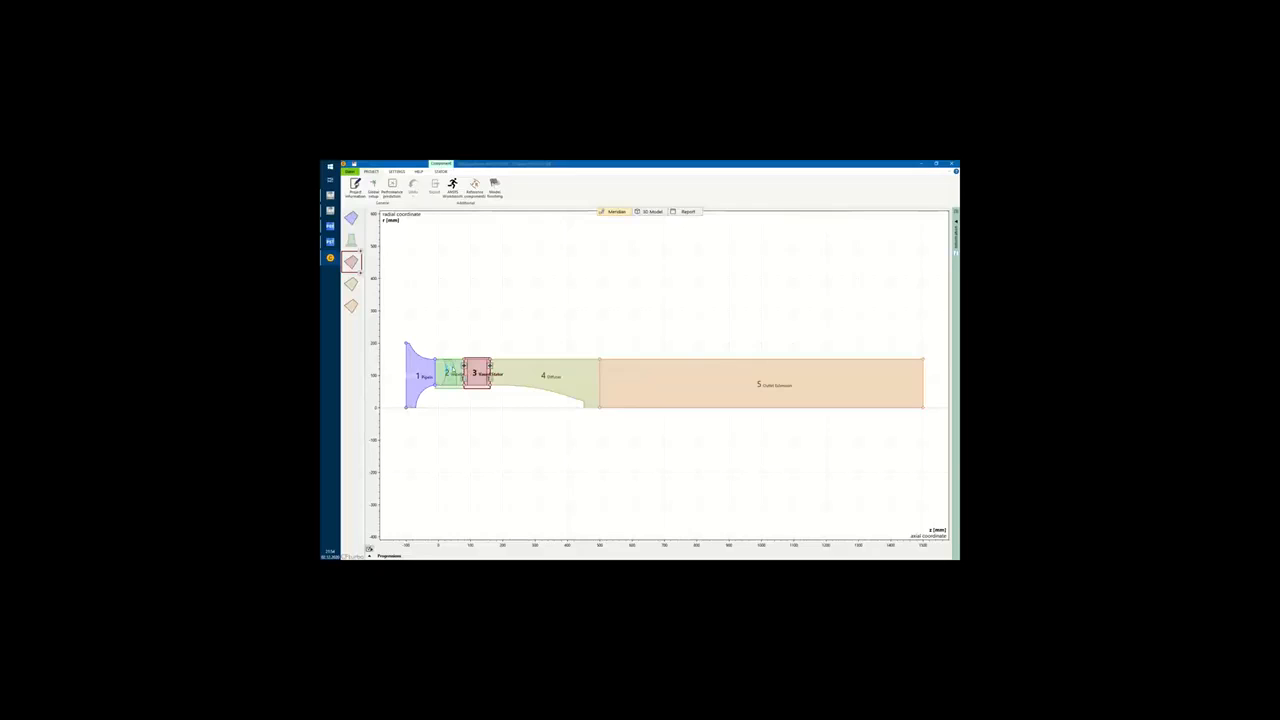
left_click(449, 370)
left_click(476, 415)
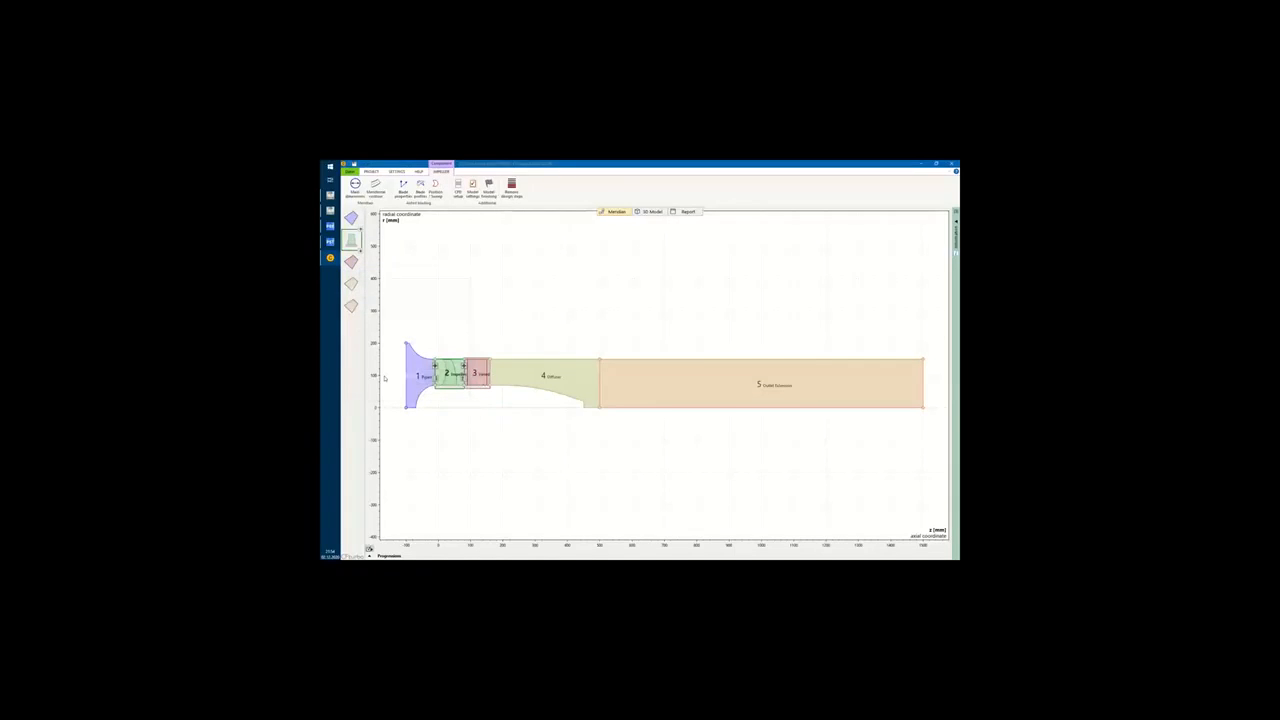
Display the flow domain solids in the 3D model again and examine the blade cut-outs on the casing surface.
left_click(652, 212)
left_click(390, 212)
left_click(399, 232)
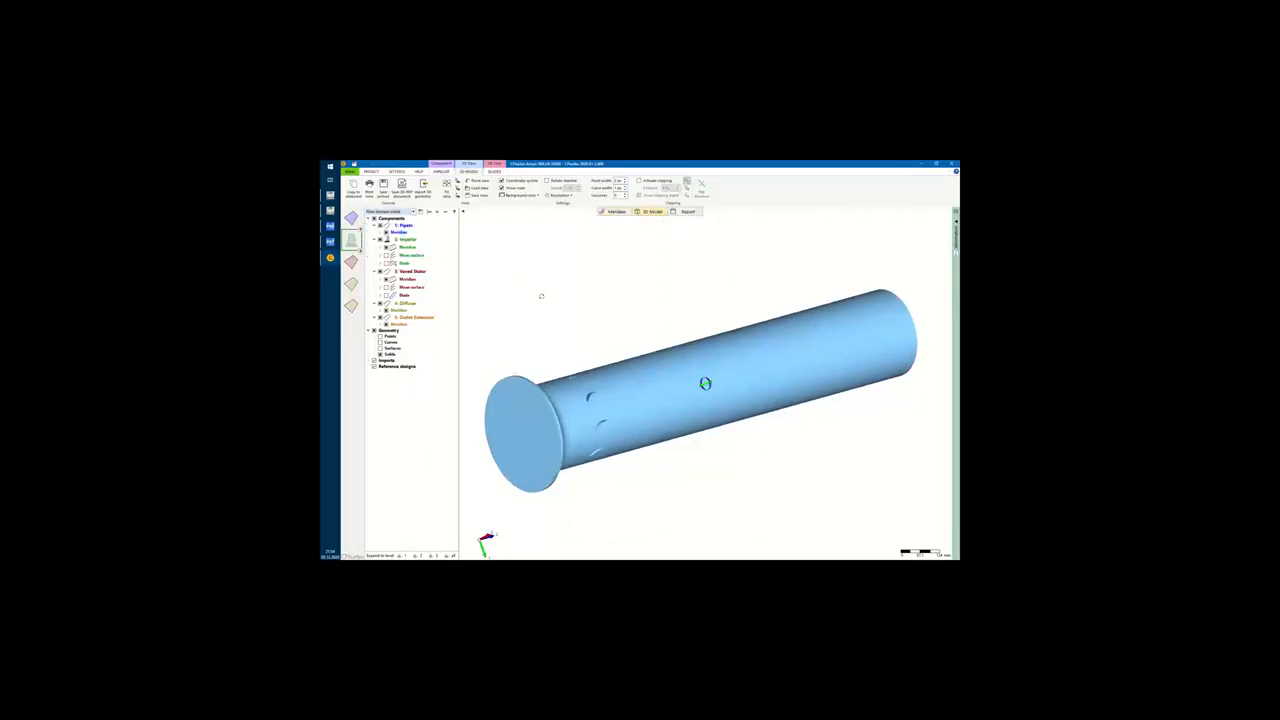
scroll(556, 311, "up", 2)
scroll(556, 311, "down", 2)
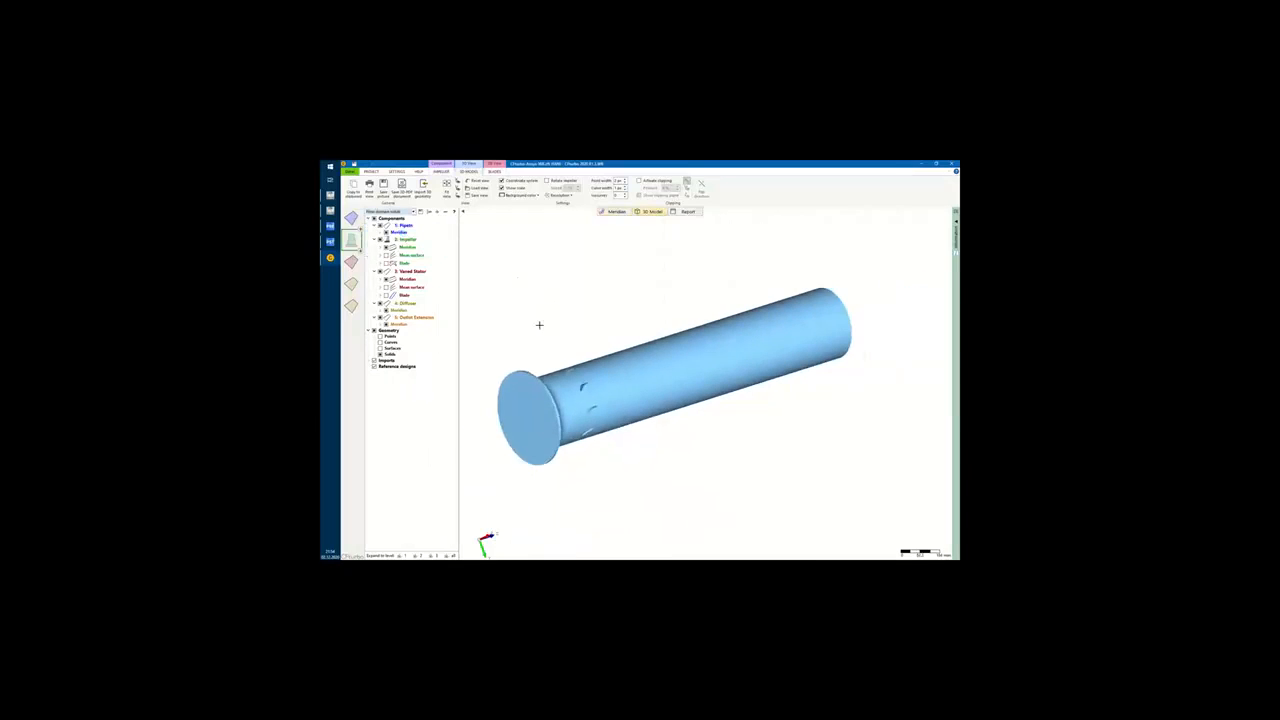
scroll(600, 290, "up", 4)
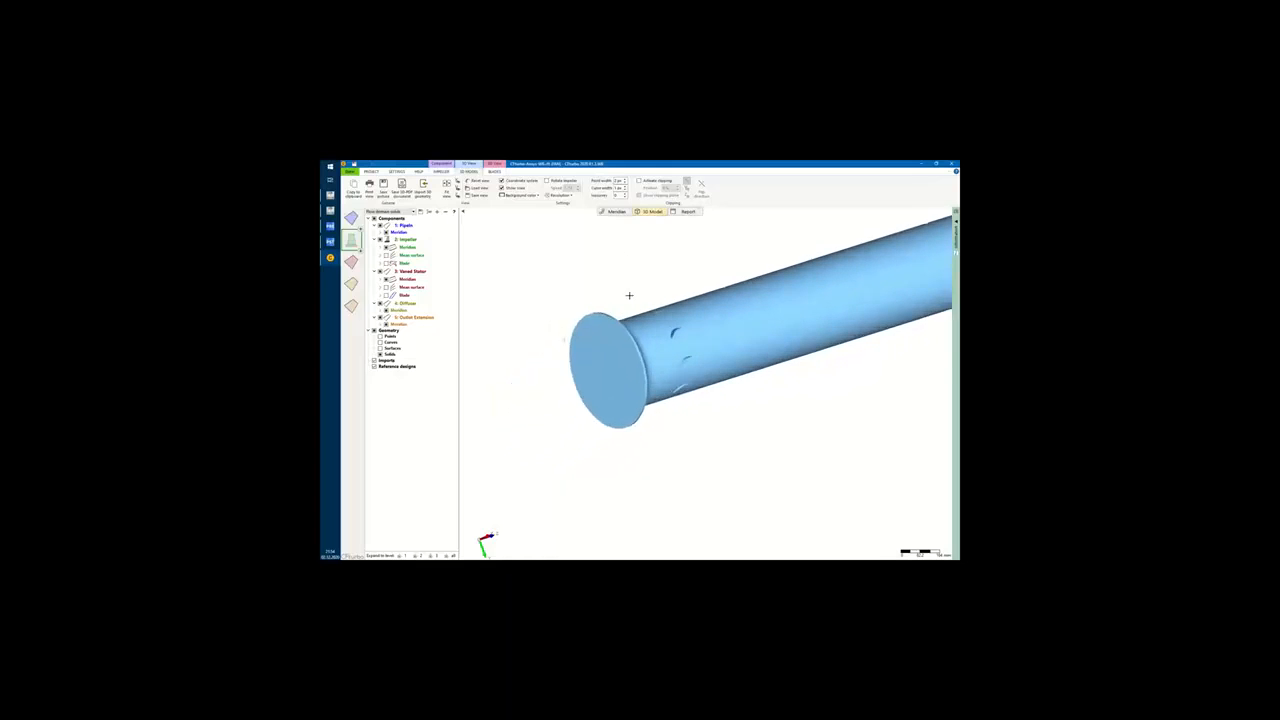
scroll(620, 292, "down", 4)
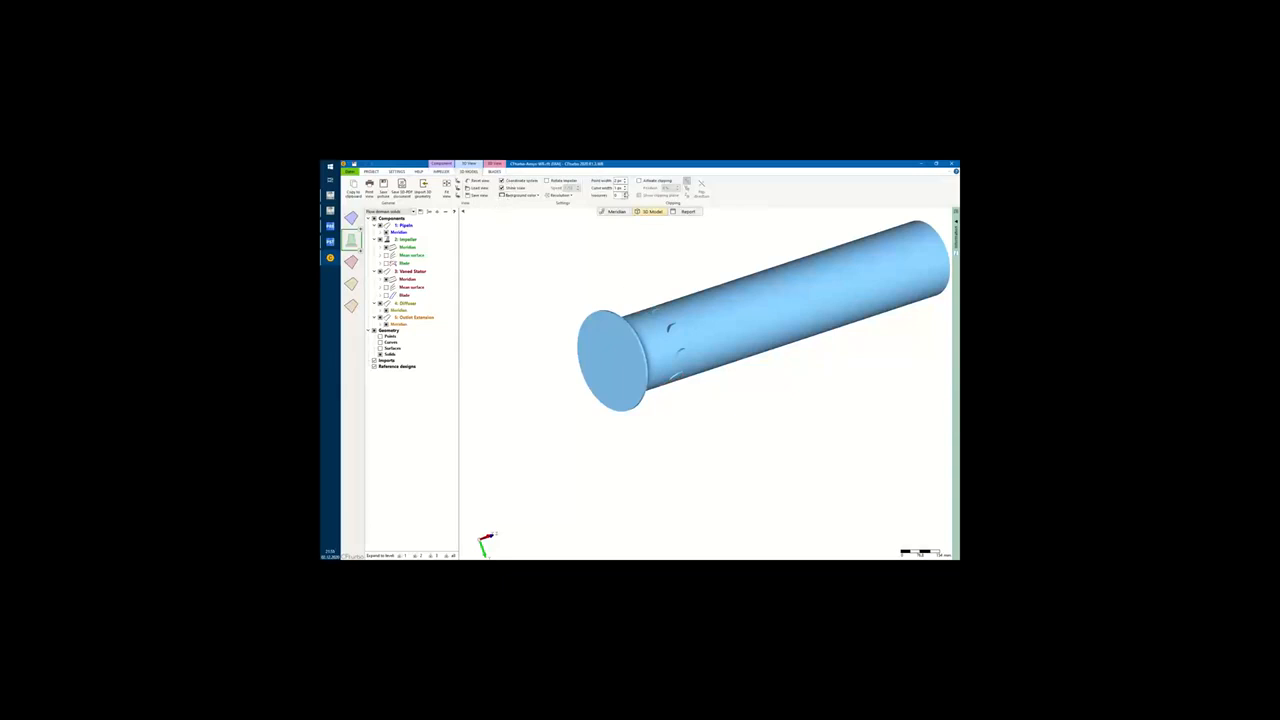
Activate clipping on the 3D model and view the trimmed blade passages around the hub inside the duct.
left_click(639, 181)
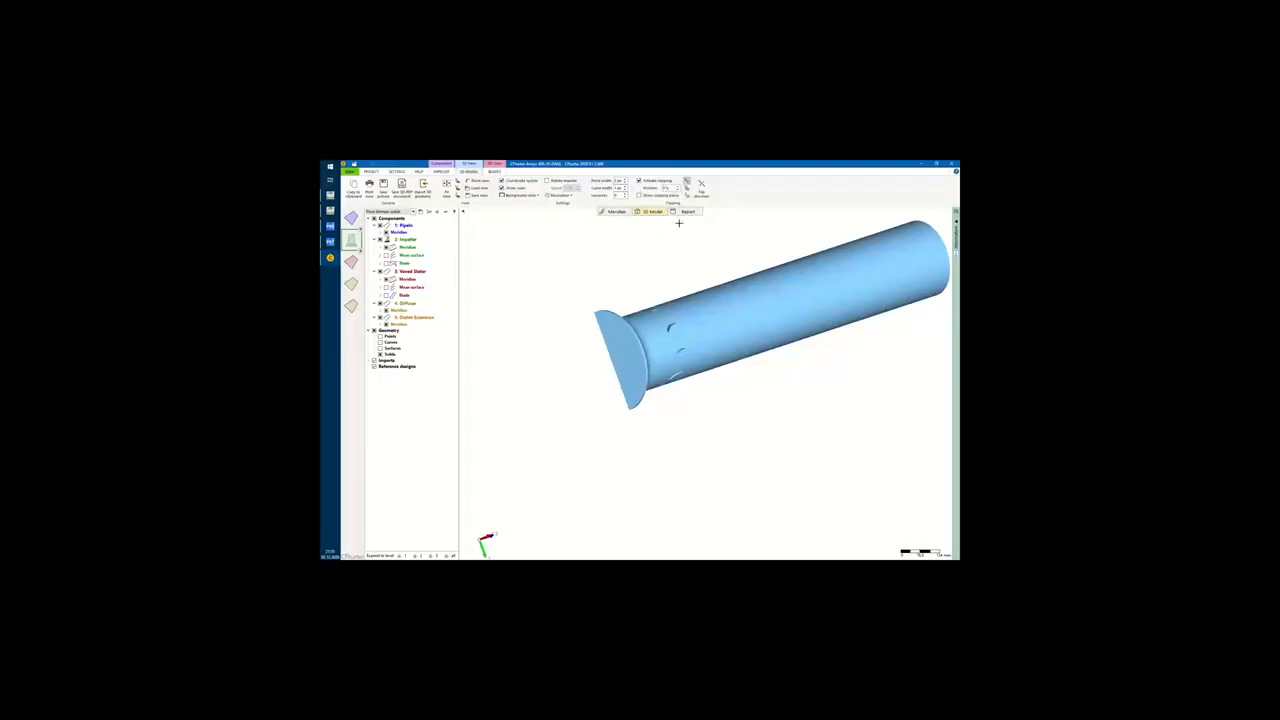
mouse_move(673, 257)
left_mouse_down()
mouse_move(637, 243)
mouse_move(592, 259)
mouse_move(680, 251)
mouse_move(694, 371)
mouse_move(677, 400)
mouse_move(781, 285)
mouse_move(586, 305)
mouse_move(607, 380)
left_mouse_up()
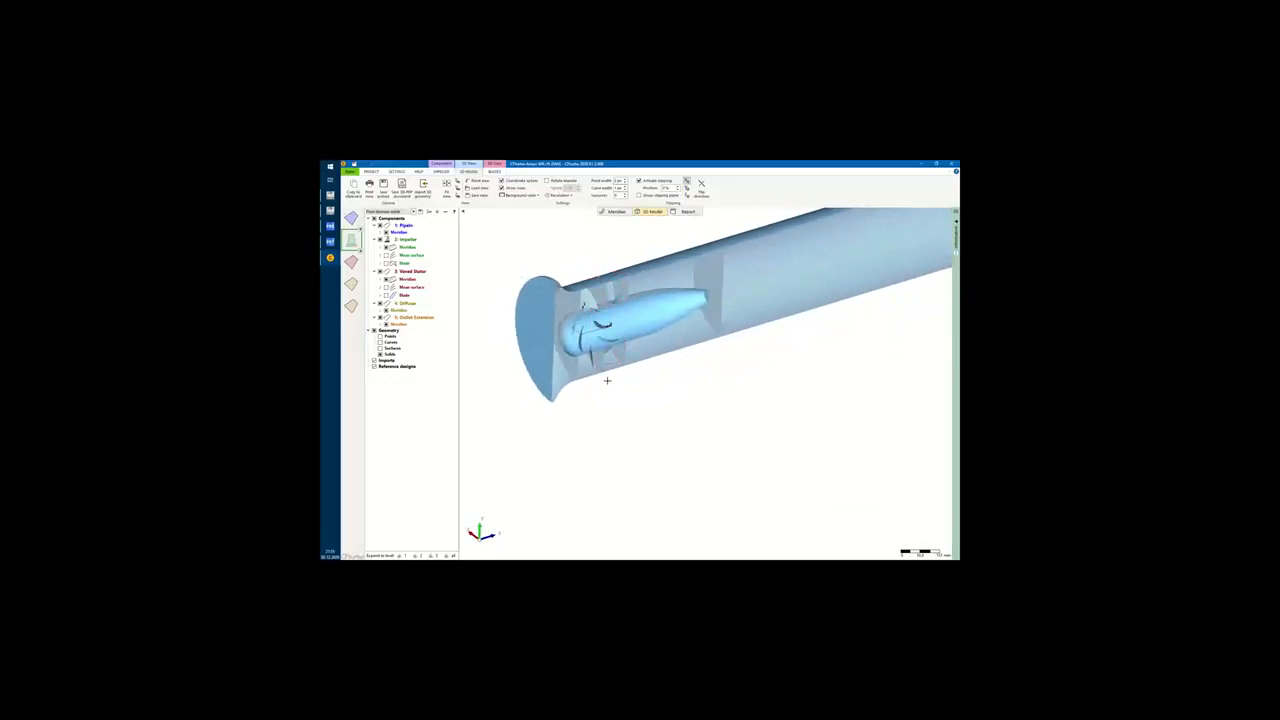
scroll(604, 314, "up", 4)
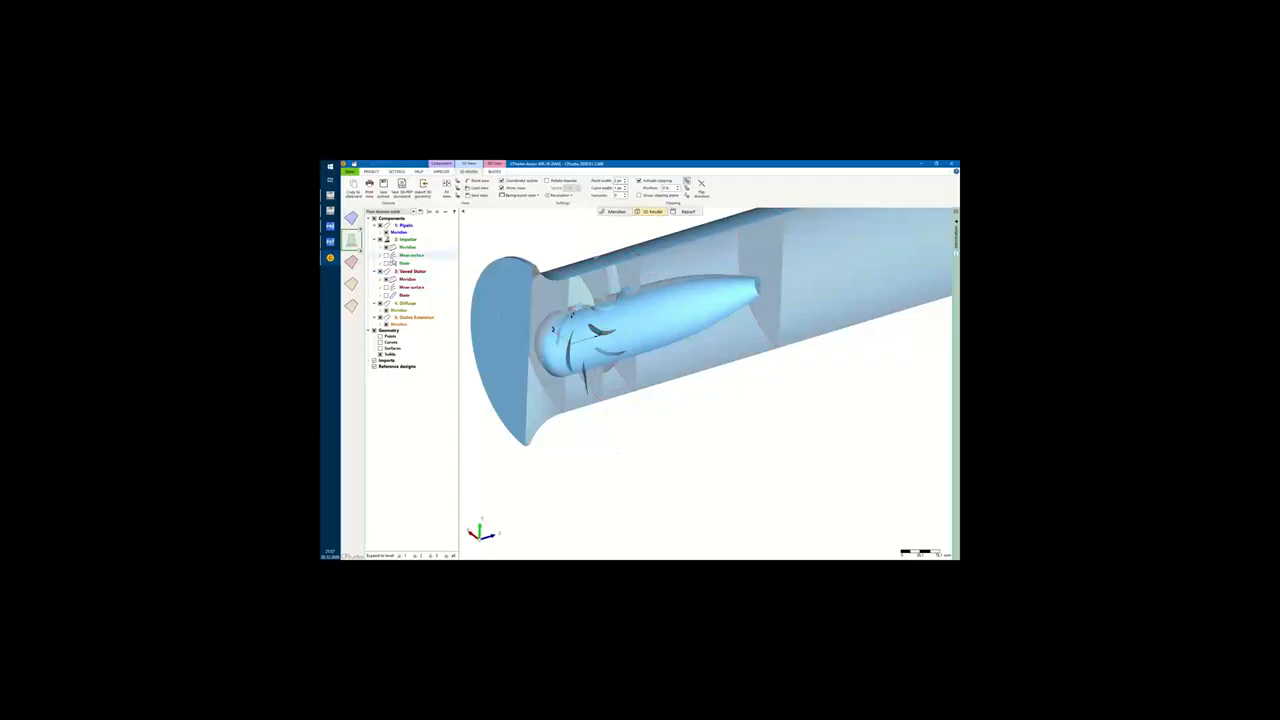
Close CFturbo and return to the Workbench project, cancelling the prompt to close the modified project.
left_click(333, 212)
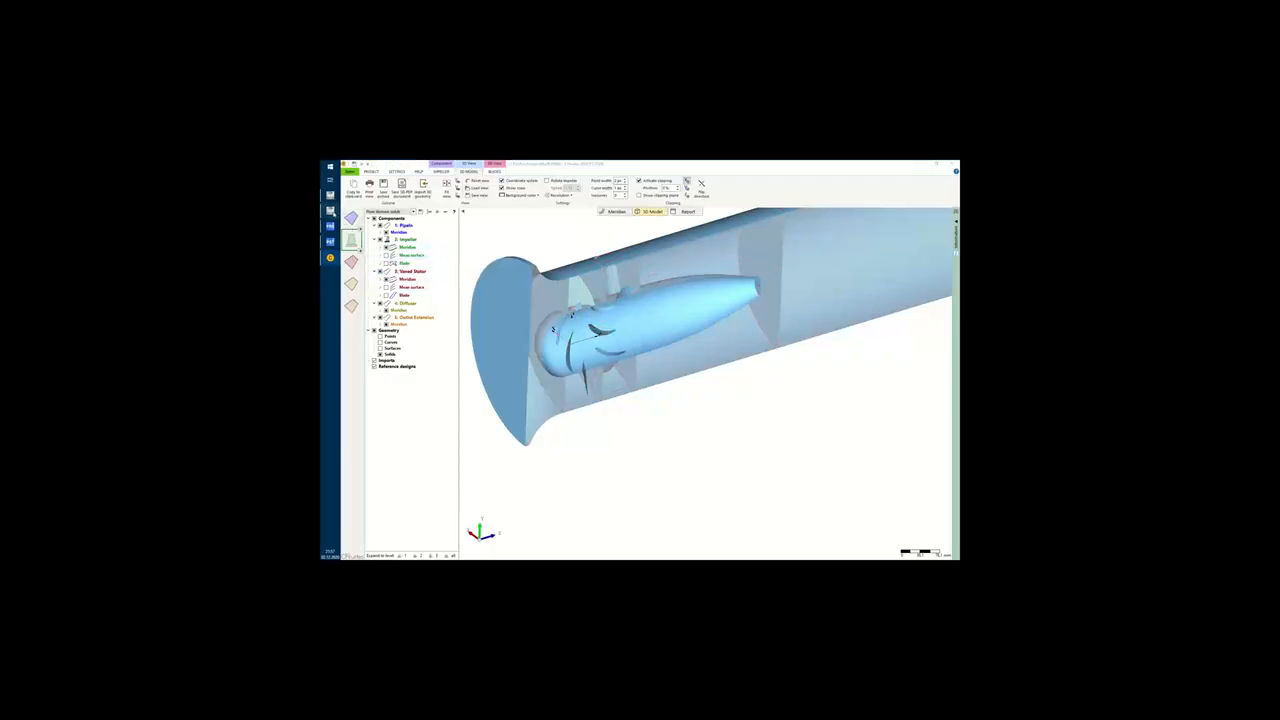
left_click(952, 165)
left_click(627, 386)
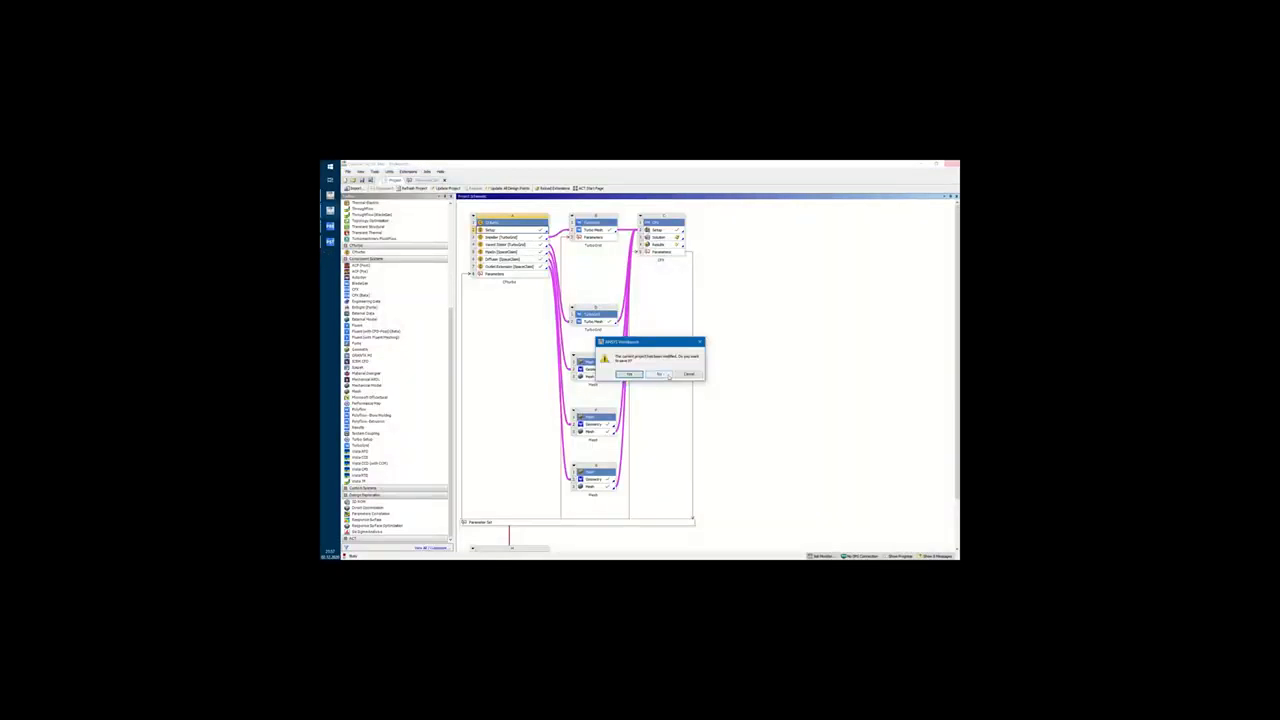
left_click(688, 375)
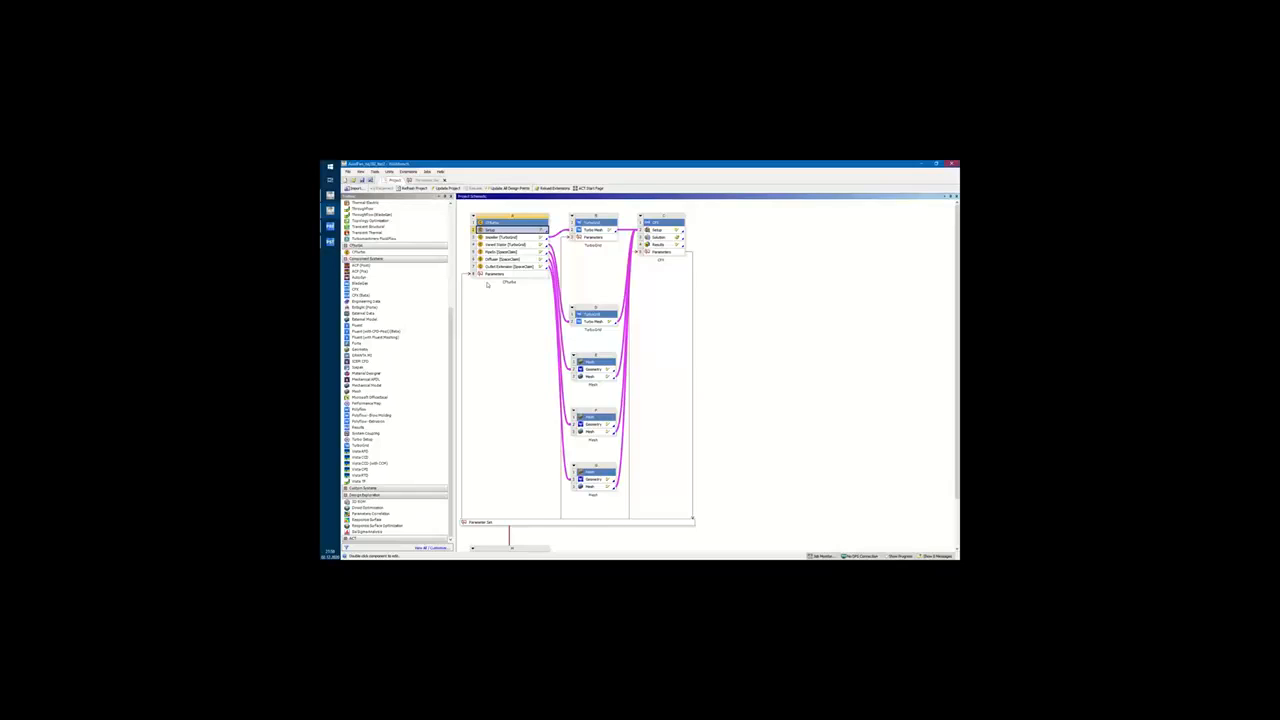
Switch to the CFD-Post window and view the velocity streamlines around the impeller and stator.
left_click(335, 243)
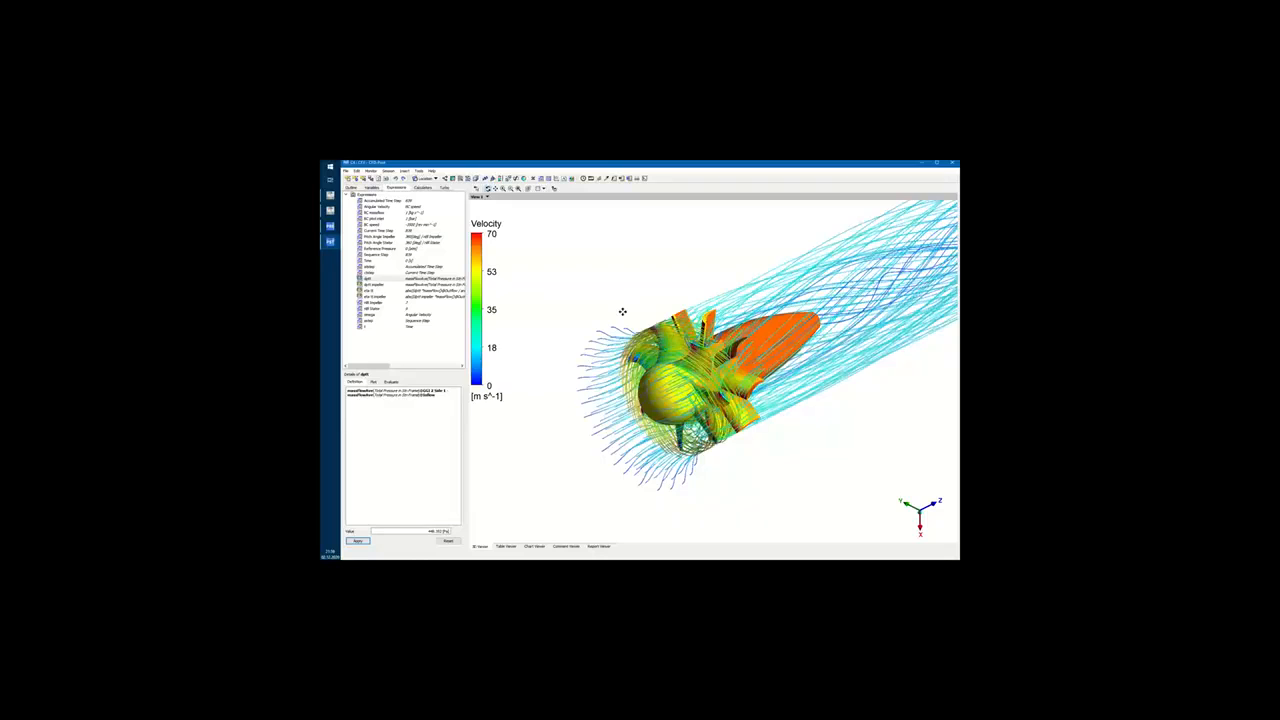
left_click_drag(620, 312, 551, 318)
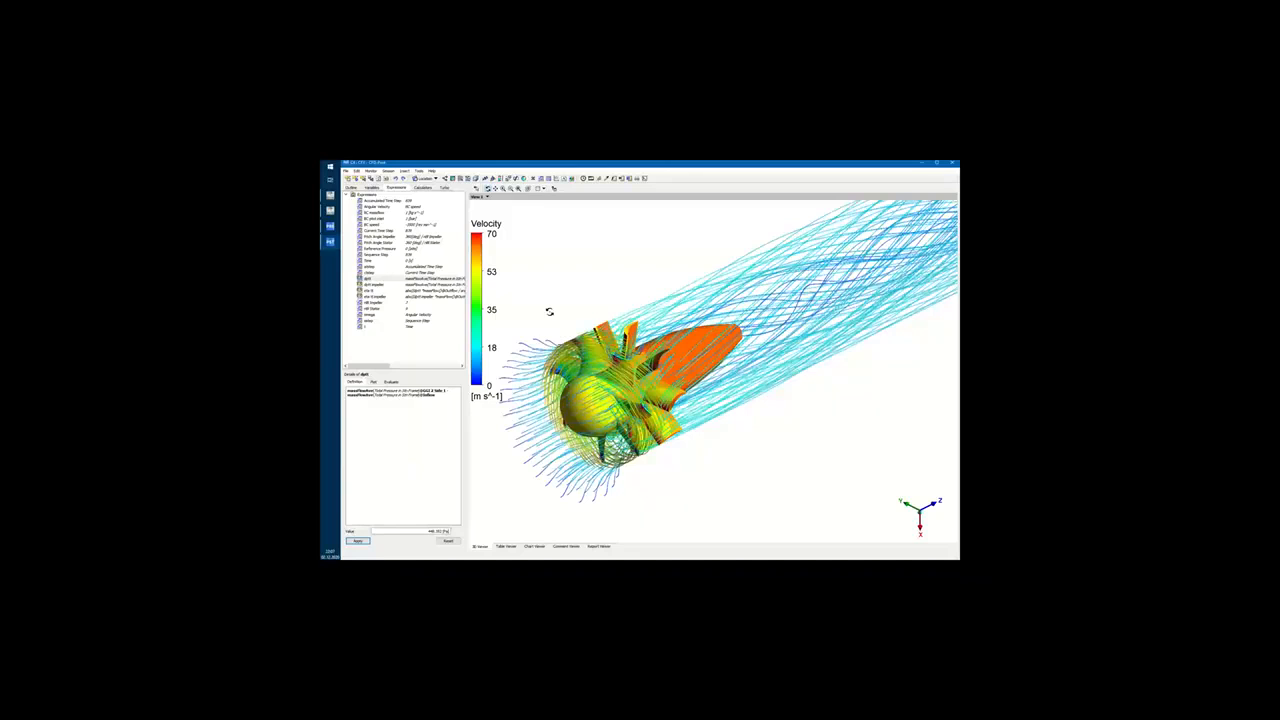
Switch back to the Workbench project window showing the CFturbo, TurboGrid, Mesh and CFX system schematic.
mouse_move(331, 211)
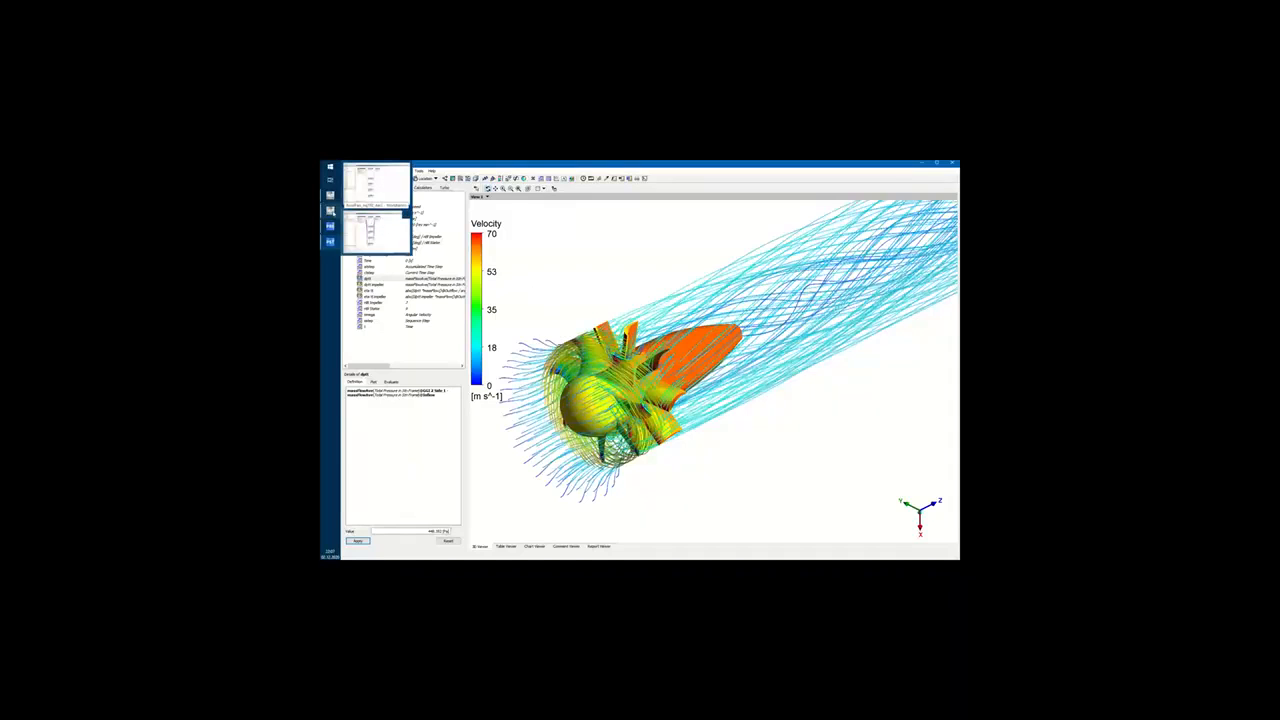
left_click(370, 217)
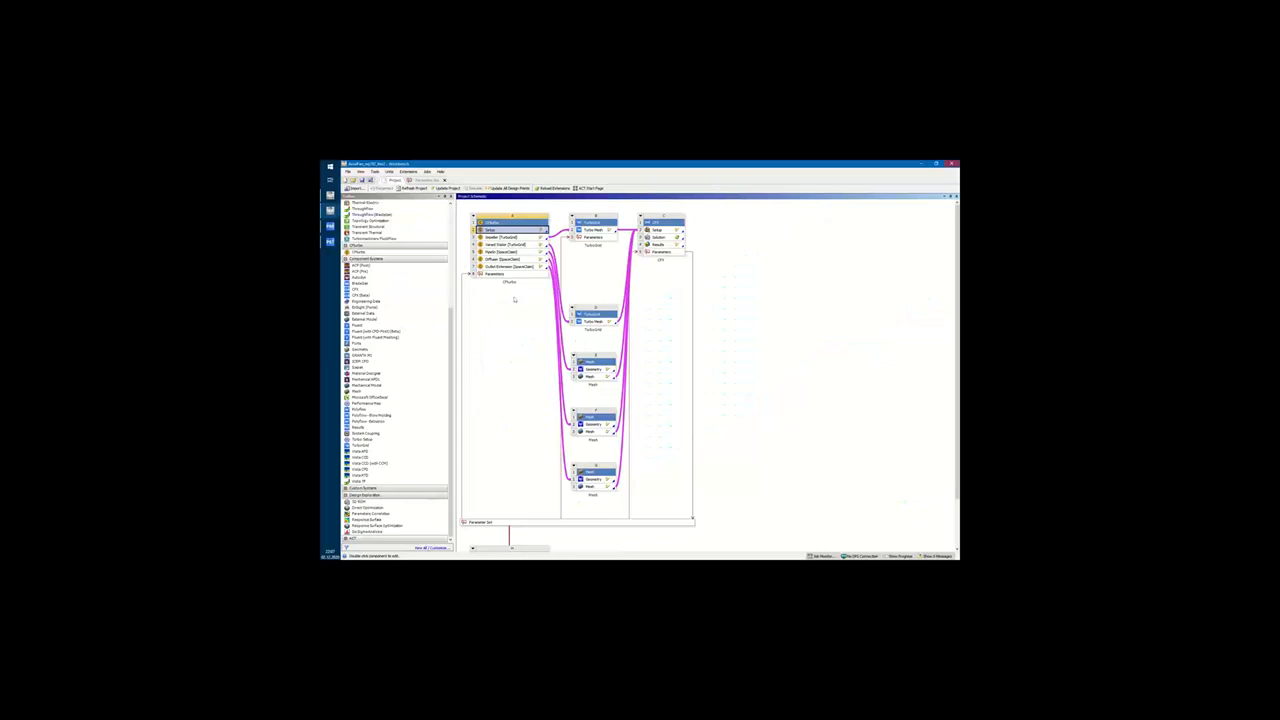